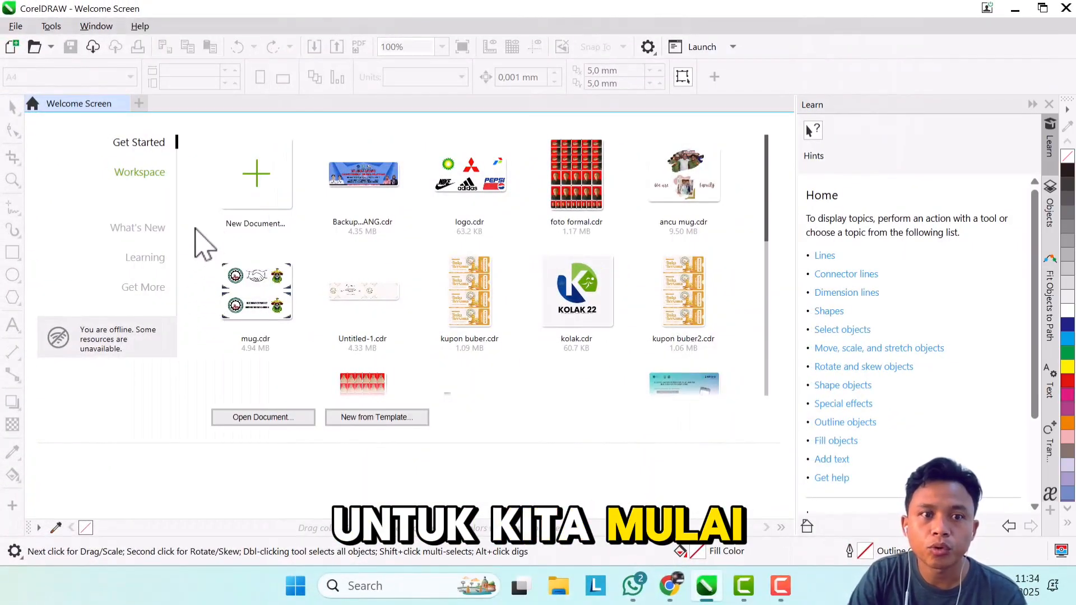
Create a new A4 portrait document named Projek 1 in CMYK at 300 dpi
click(257, 185)
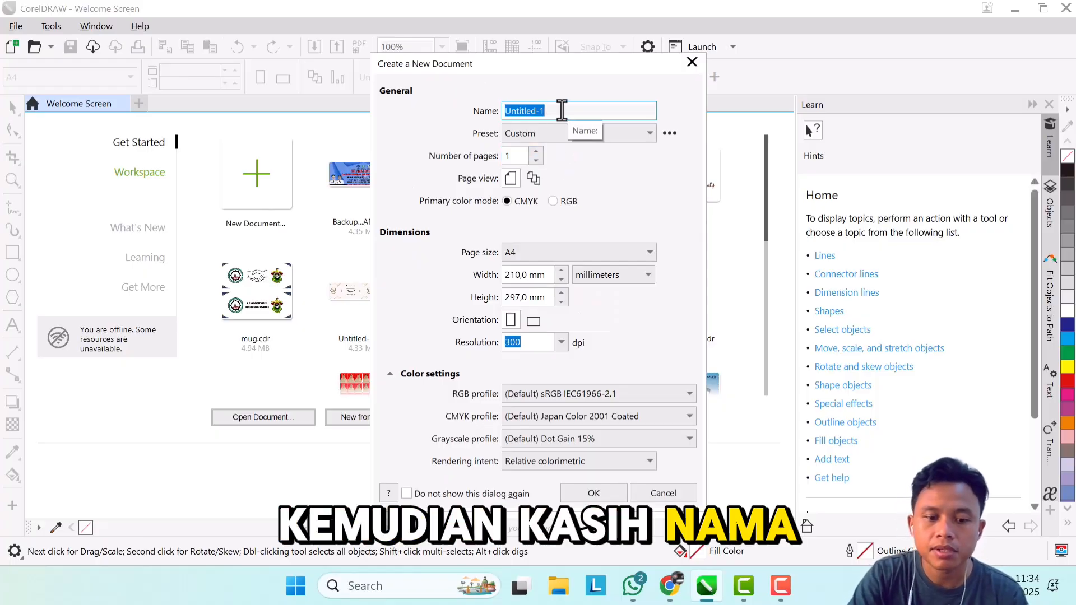
text(Proj)
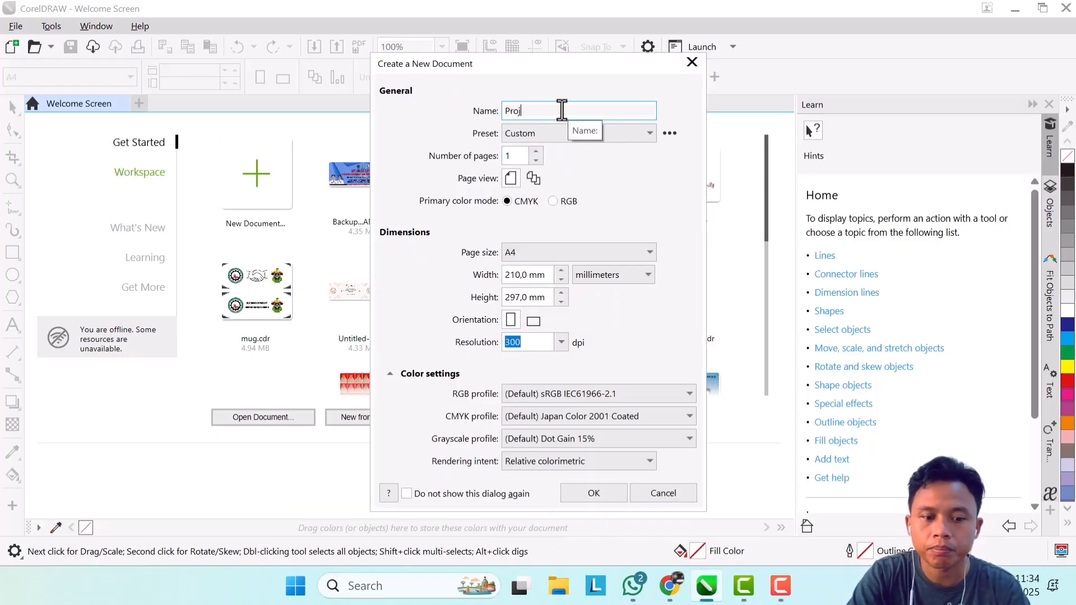
text(ek 1)
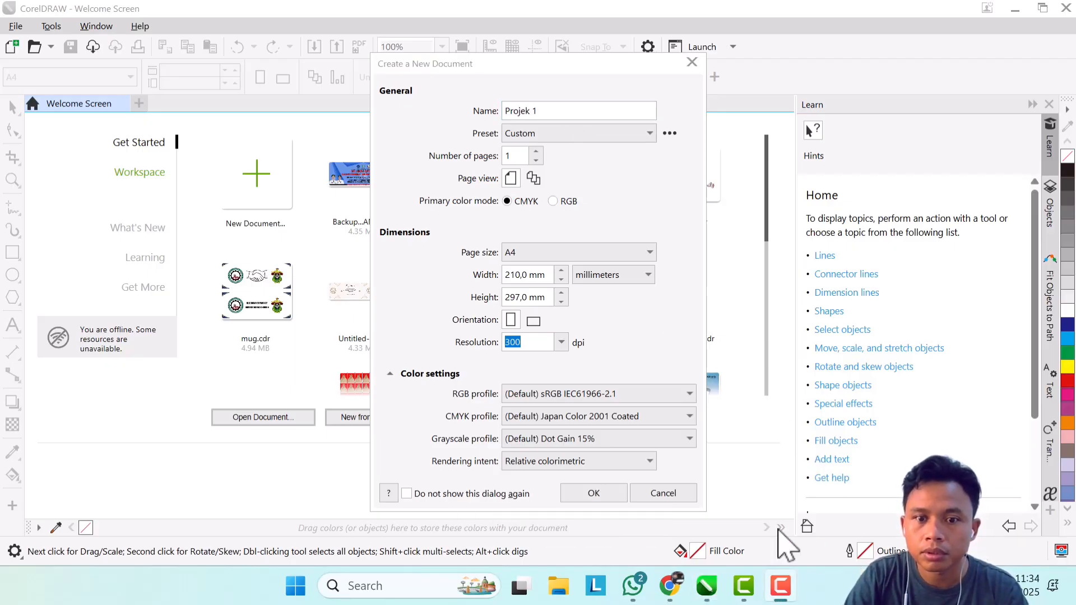
click(591, 496)
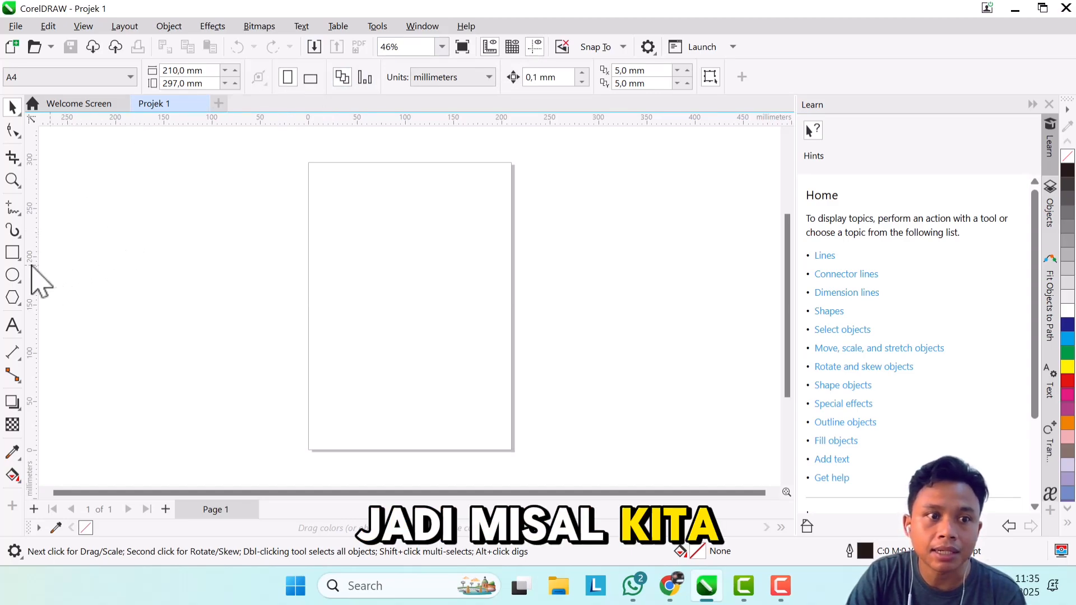
Draw a horizontal rectangle about 107 × 62 mm near the middle of the page
click(15, 254)
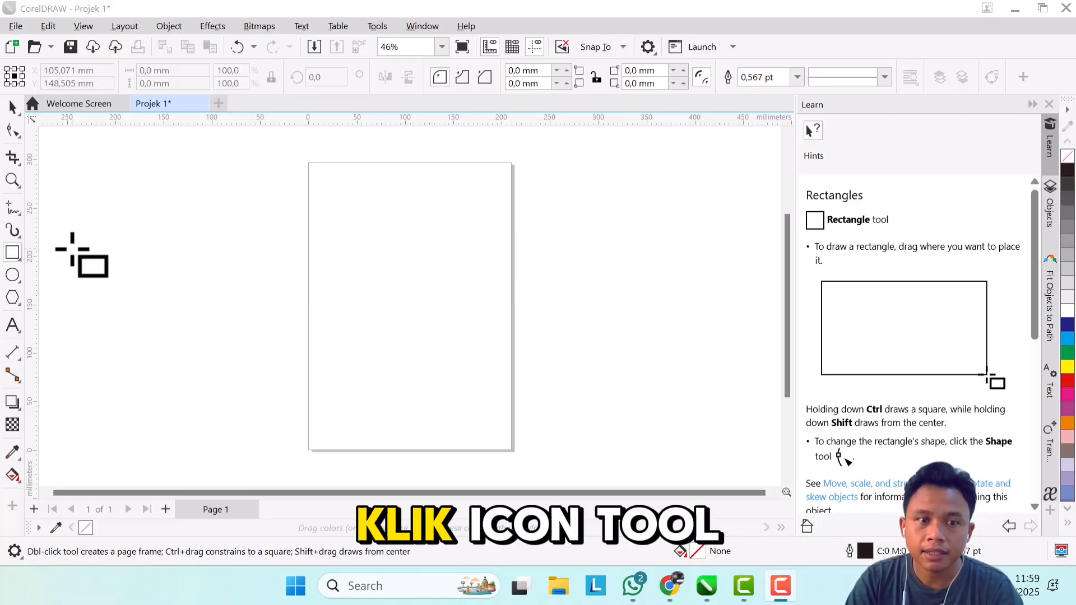
click(12, 257)
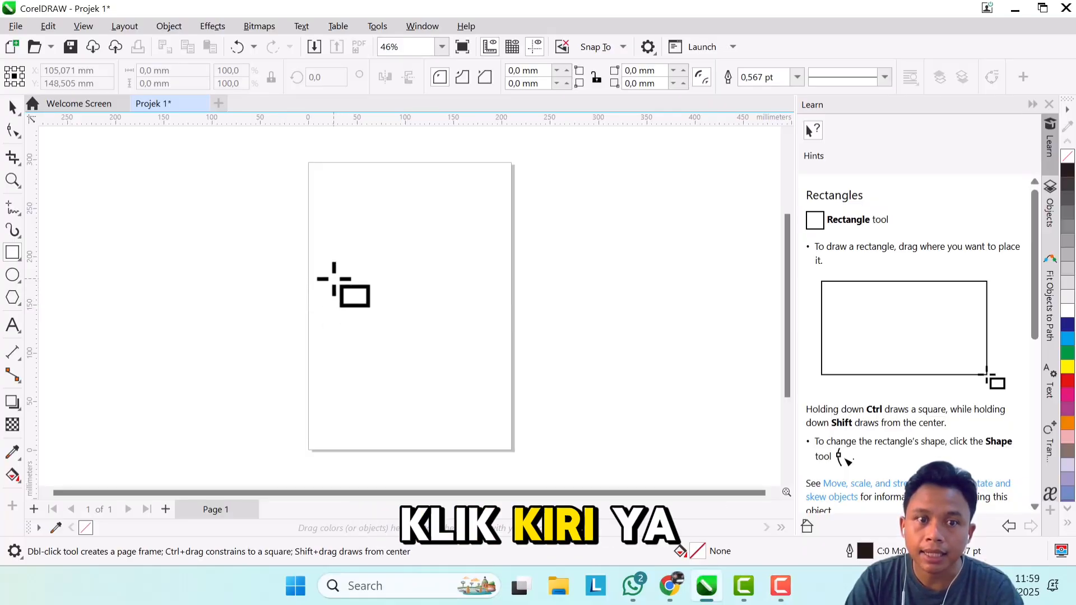
drag(334, 279, 437, 338)
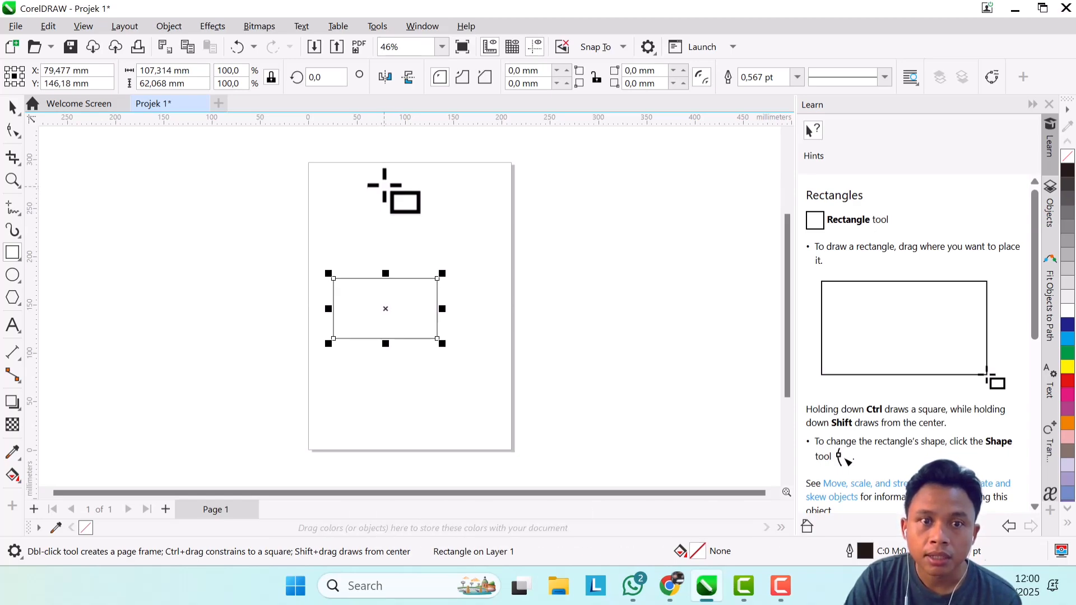
Draw a square about 68 mm wide above the rectangle and another rectangle about 97 × 80 mm overlapping the first one
drag(382, 181, 448, 247)
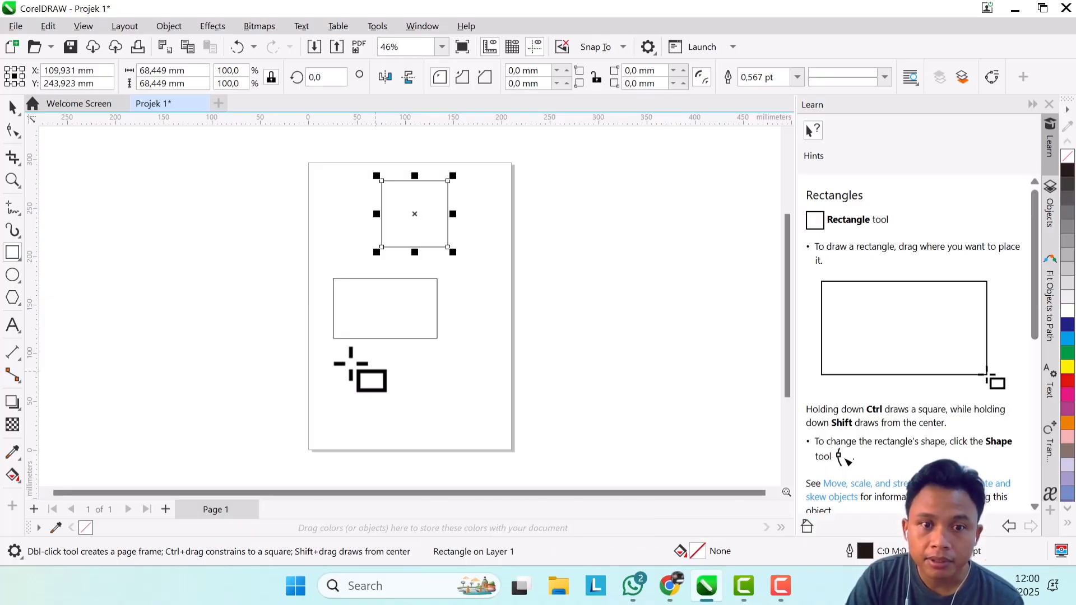
drag(339, 353, 364, 384)
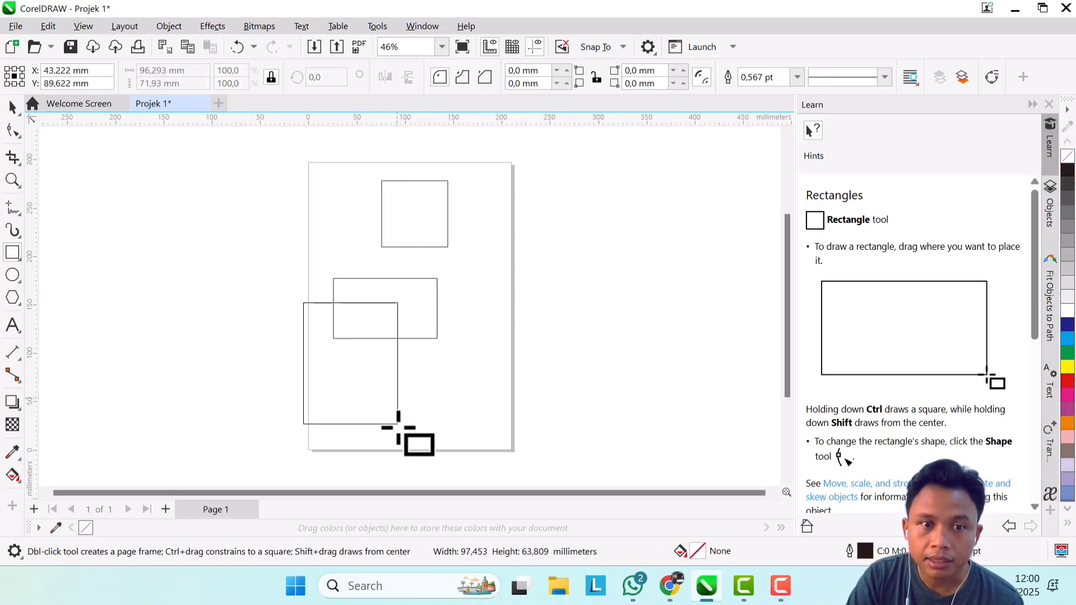
mouse_move(398, 426)
mouse_down()
mouse_move(388, 385)
mouse_move(413, 384)
mouse_move(431, 434)
mouse_move(389, 387)
mouse_move(366, 385)
mouse_move(402, 412)
mouse_move(375, 393)
mouse_move(398, 403)
mouse_up()
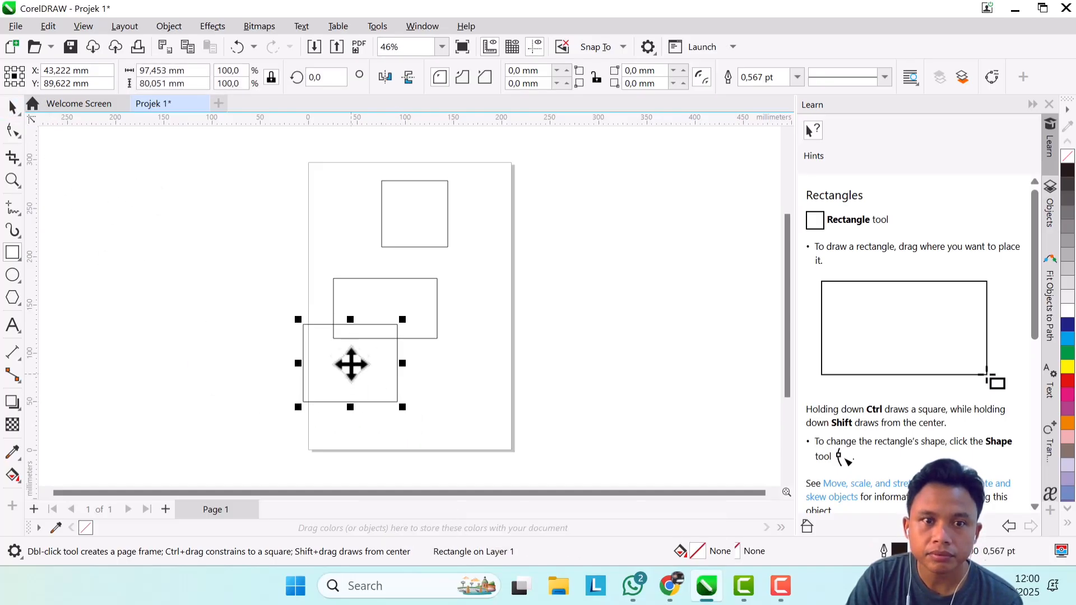
Move the newest rectangle to the right of the square and scale it proportionally to about 76 × 63 mm
drag(329, 223, 322, 185)
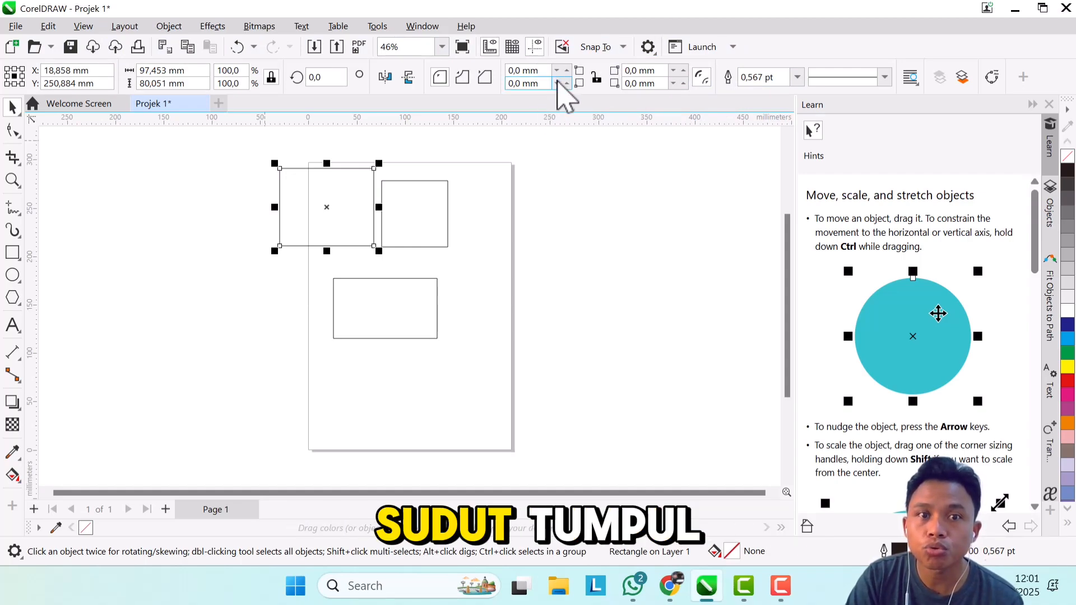
drag(322, 209, 508, 217)
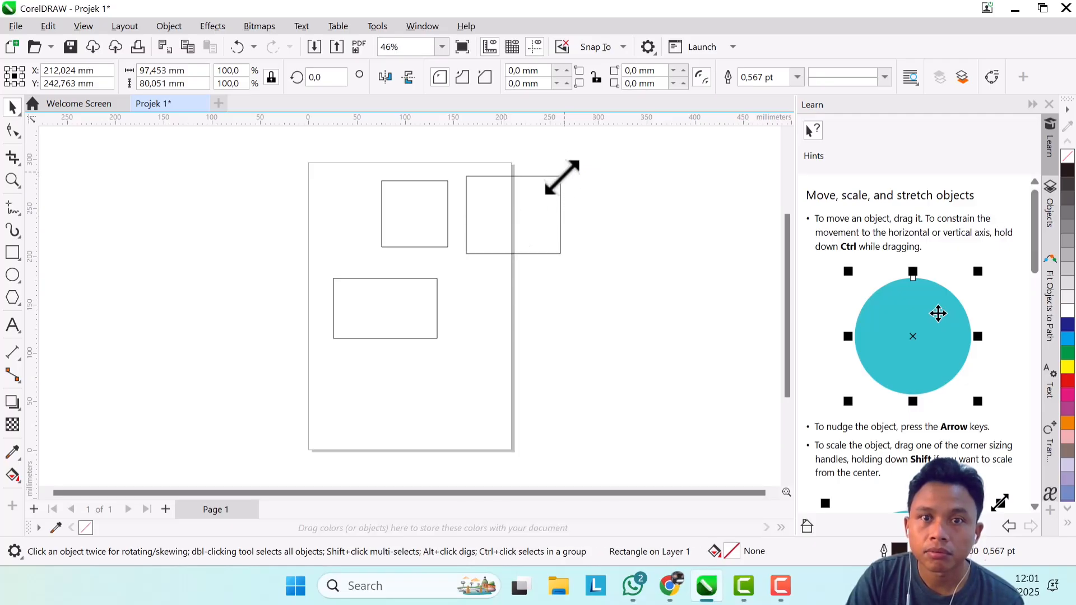
drag(562, 178, 539, 195)
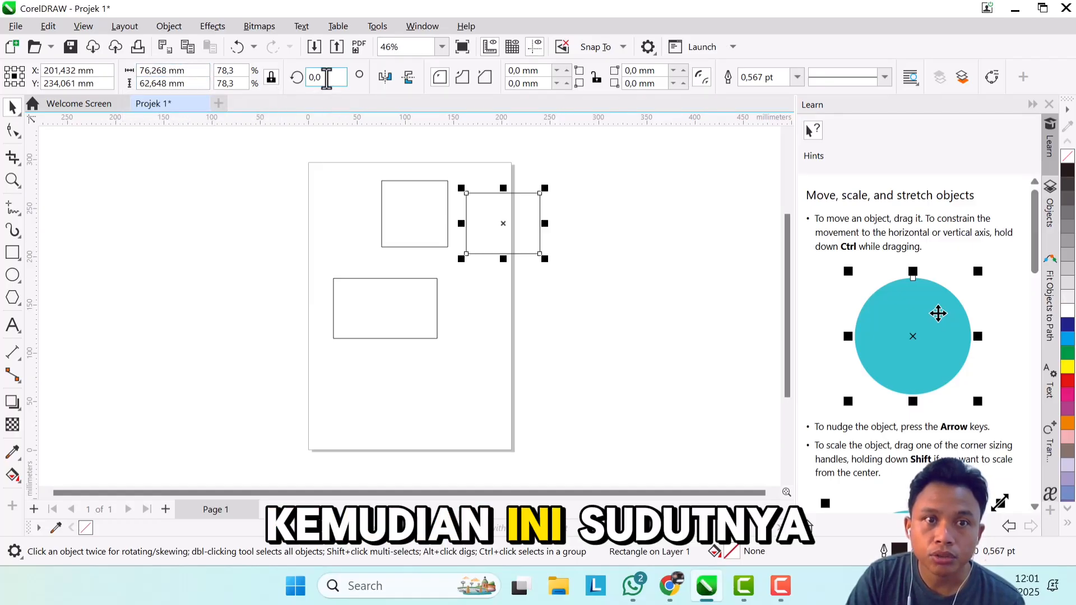
Rotate the rectangle beside the square by 45 degrees and try mirroring it horizontally
click(314, 78)
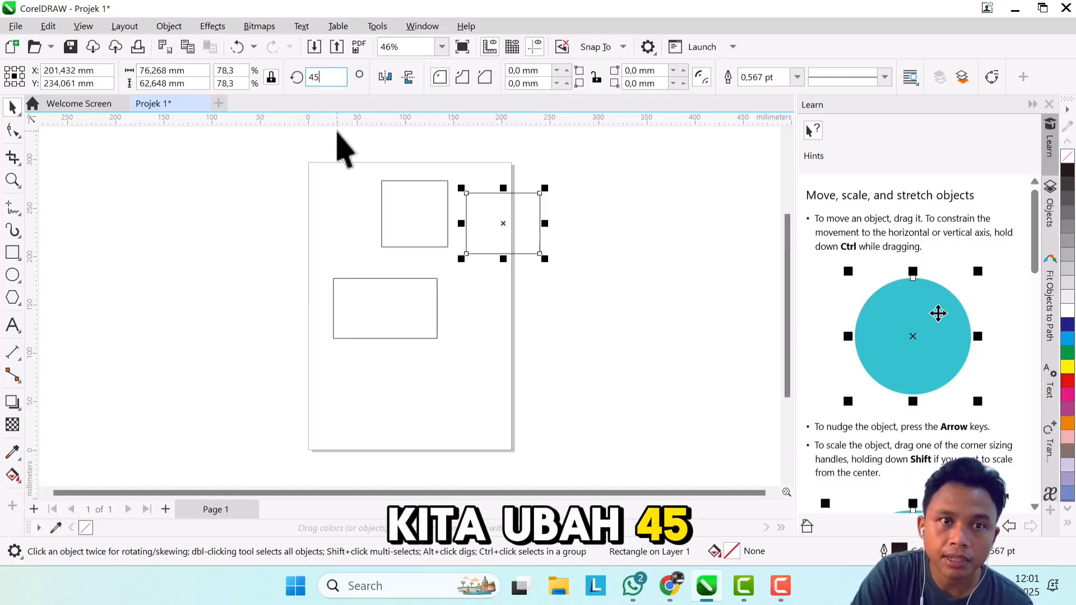
key(Return)
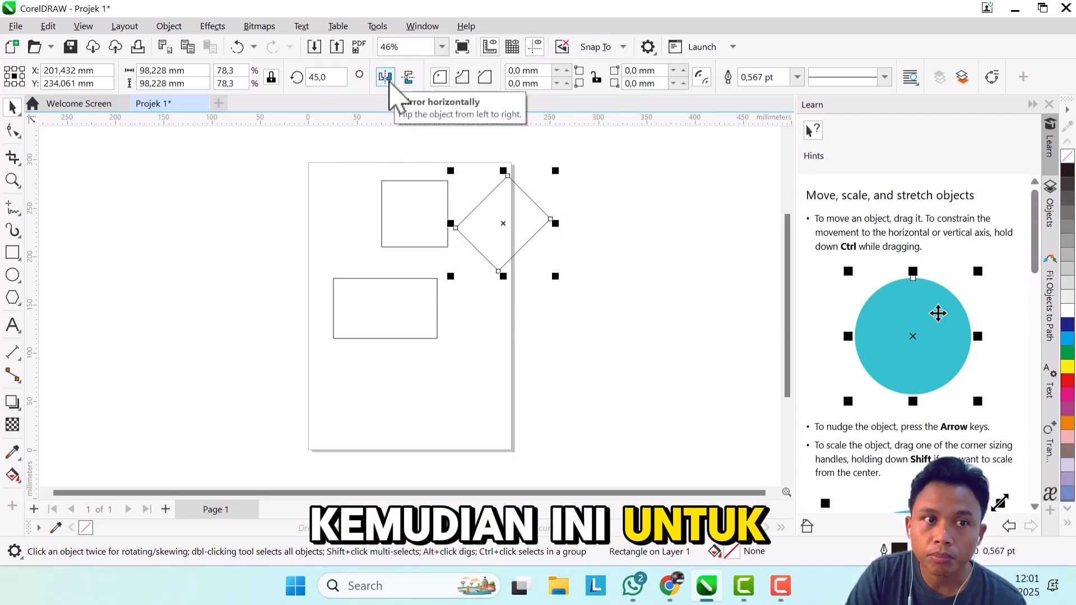
click(389, 80)
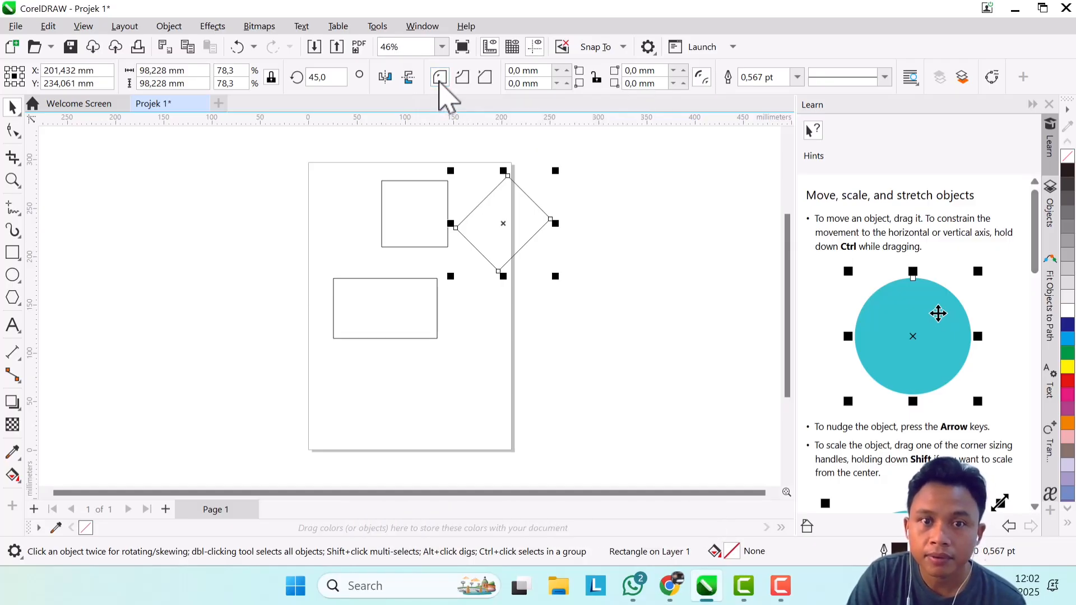
Round only the leftmost corner of the rotated rectangle with a 2 mm radius
scroll(517, 188, up, 6)
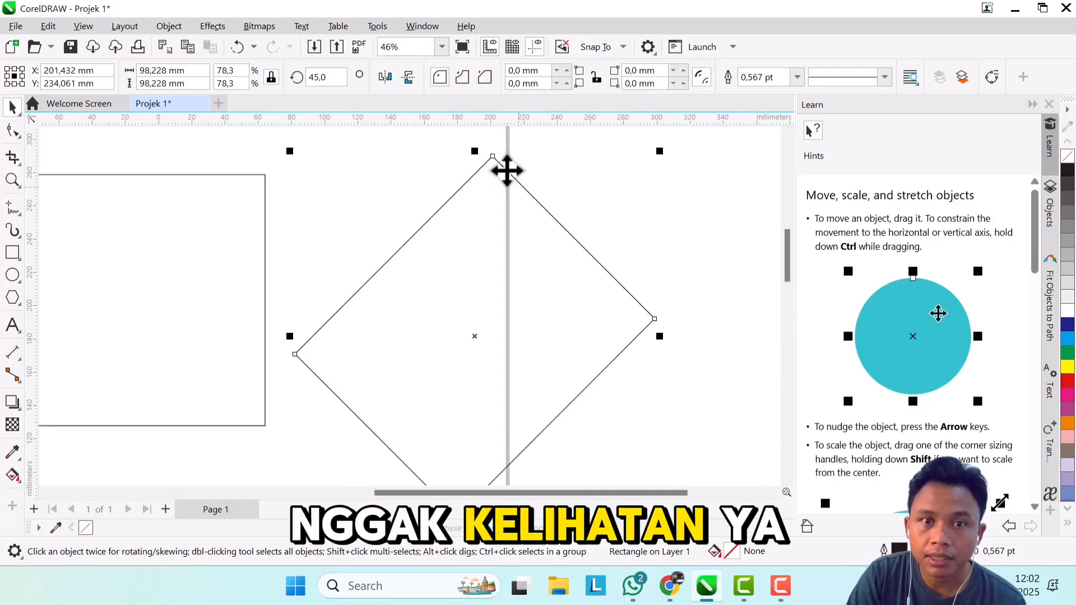
scroll(503, 164, down, 4)
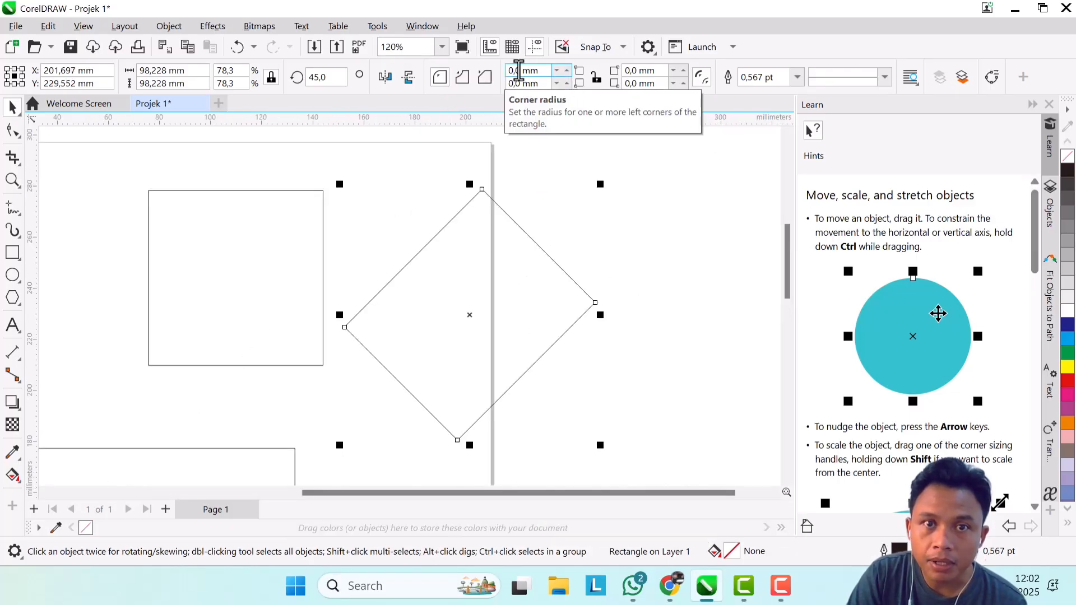
double_click(519, 70)
text(2)
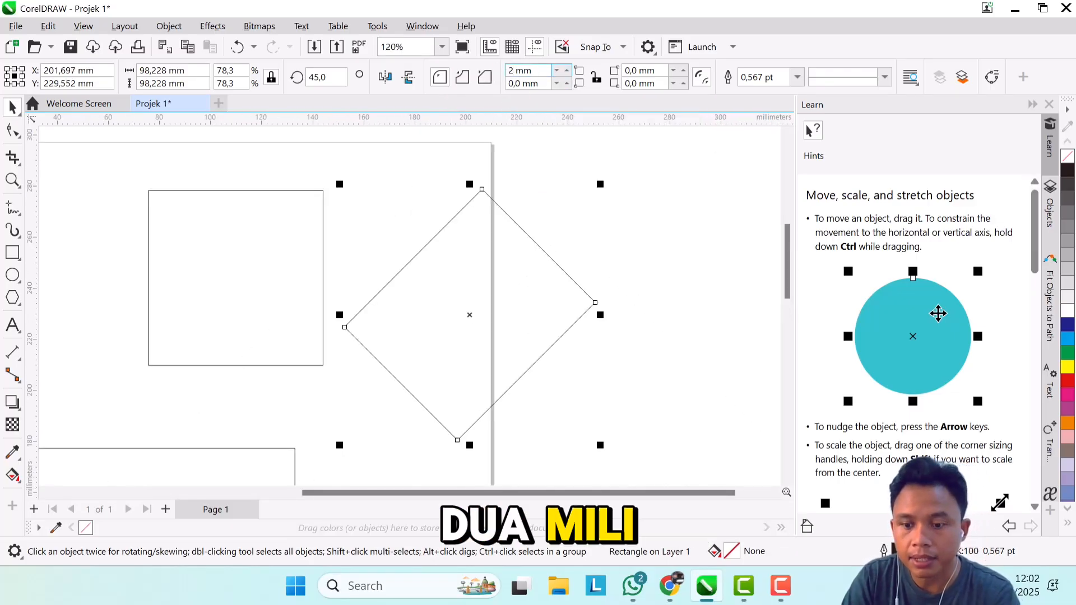
key(Return)
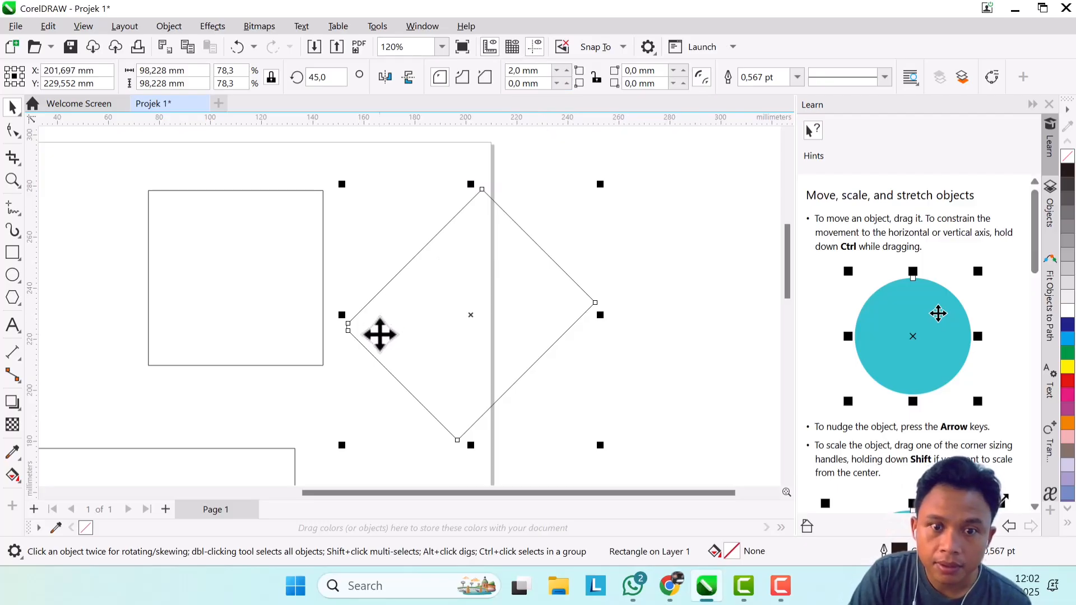
scroll(357, 342, up, 3)
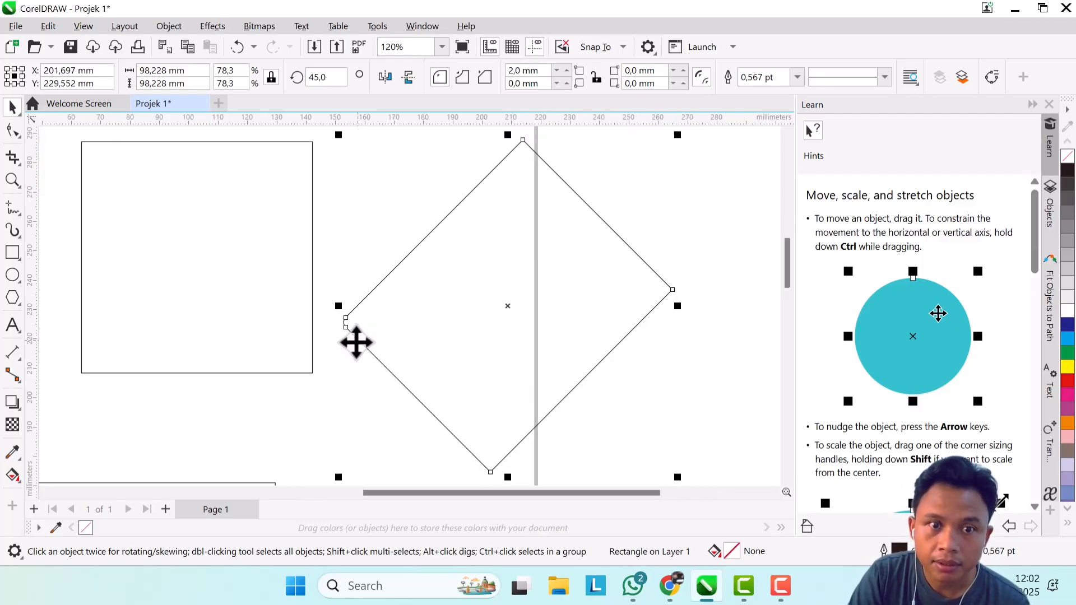
scroll(352, 311, up, 1)
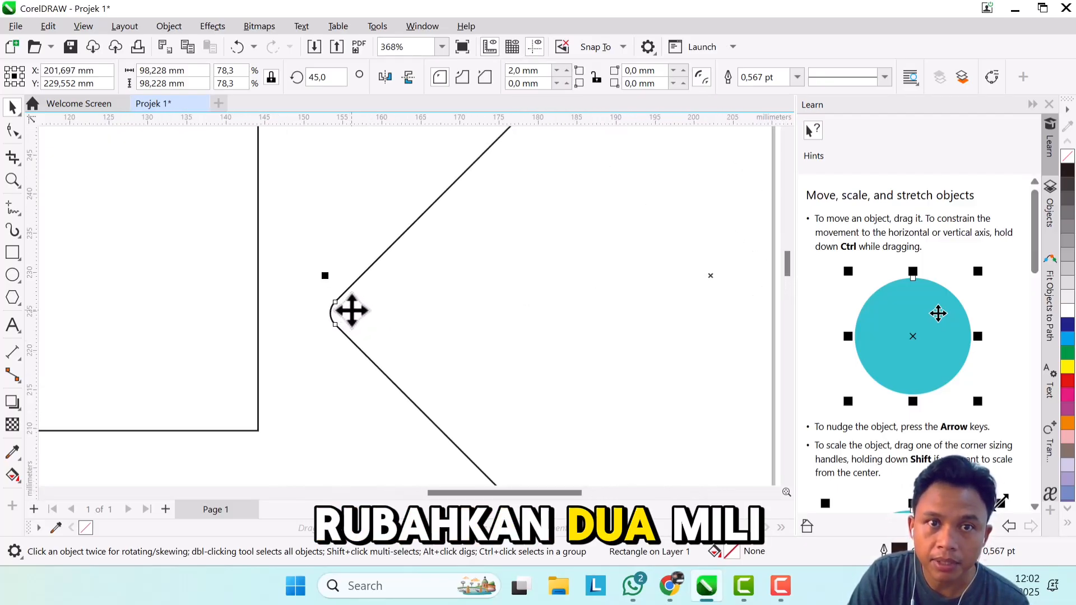
Switch the rotated rectangle's corner style to scalloped and then to chamfered, inspecting the leftmost corner for each
scroll(352, 310, down, 3)
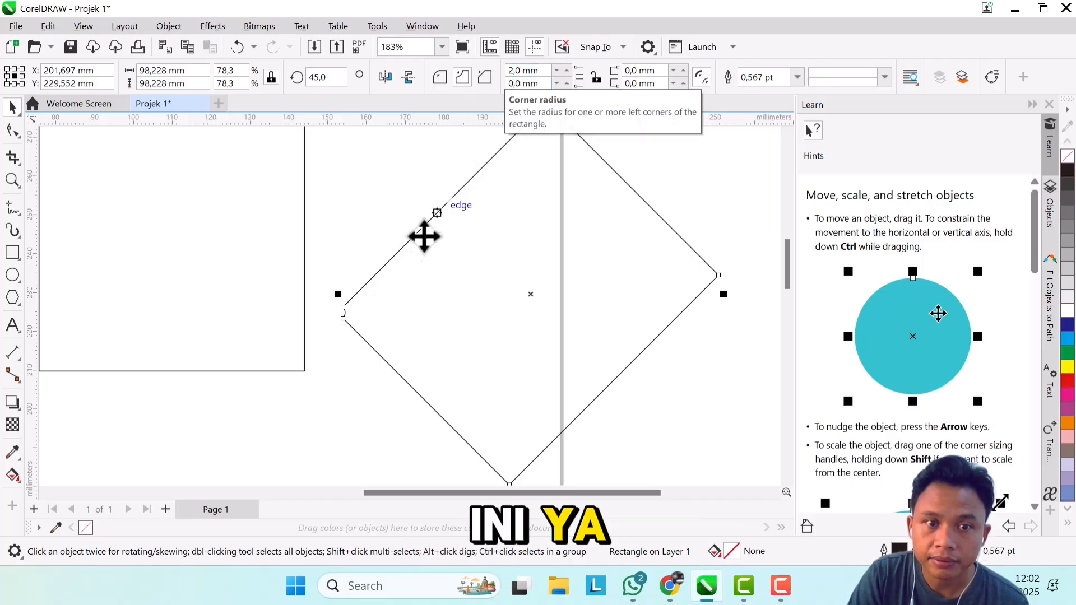
scroll(347, 320, up, 3)
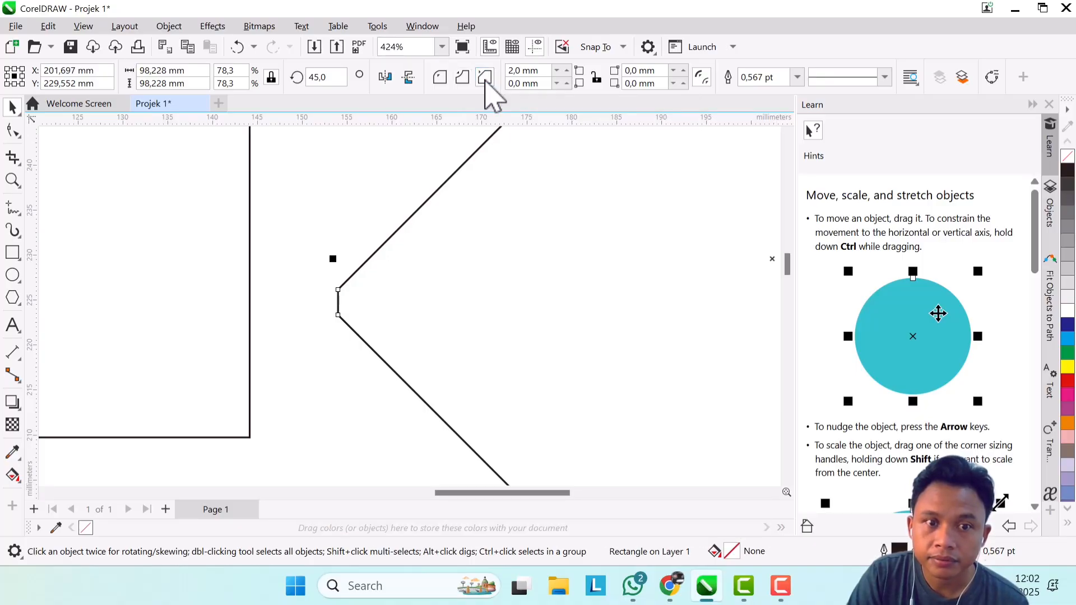
scroll(345, 291, up, 1)
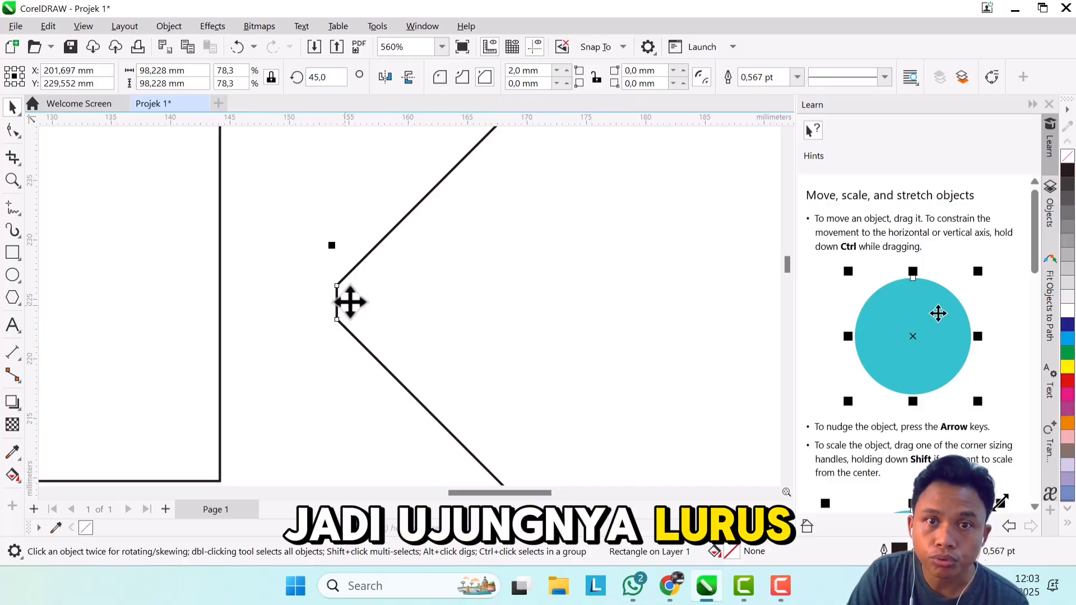
scroll(386, 274, down, 1)
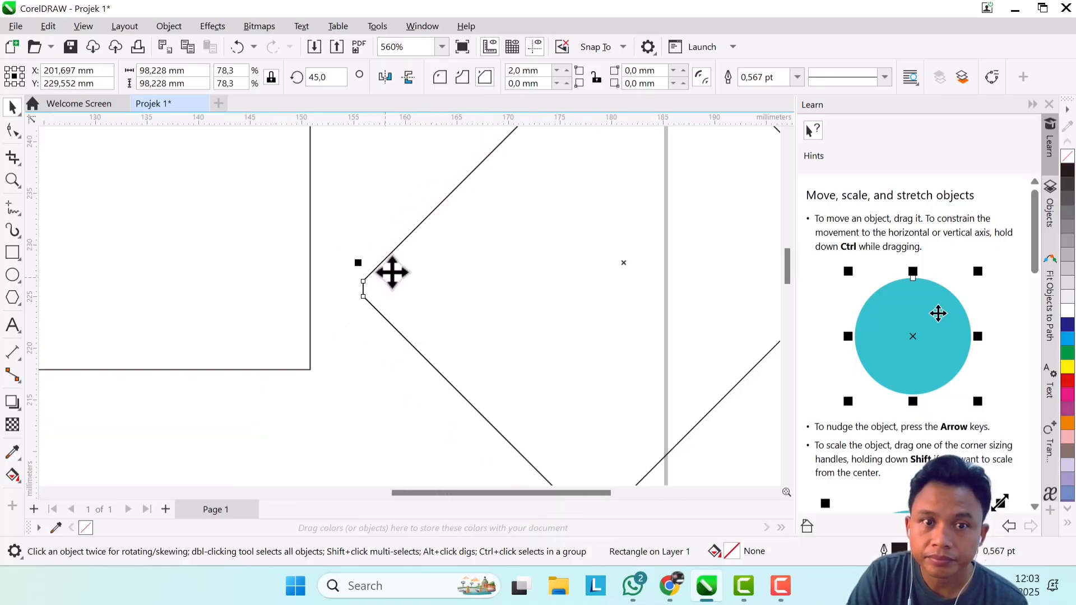
Reset the leftmost corner's radius on the rotated rectangle to 0 mm
scroll(402, 265, down, 4)
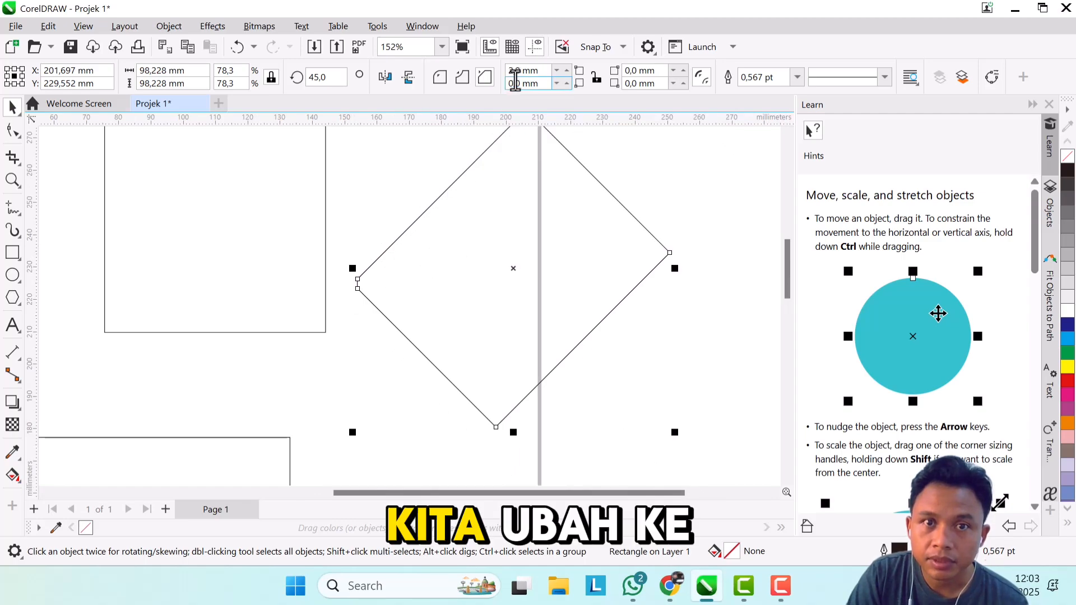
double_click(519, 71)
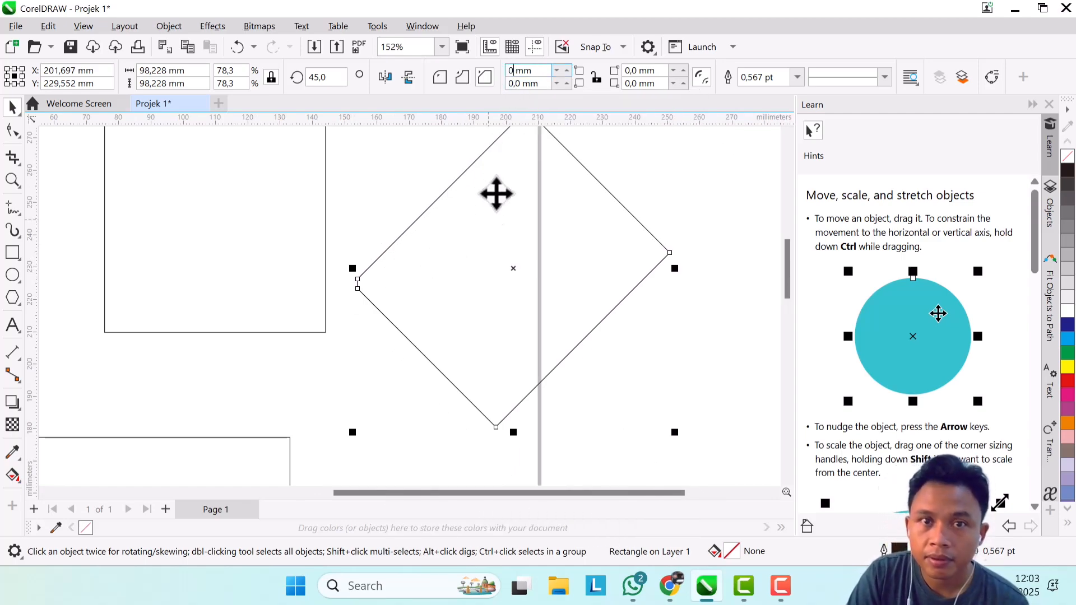
click(386, 269)
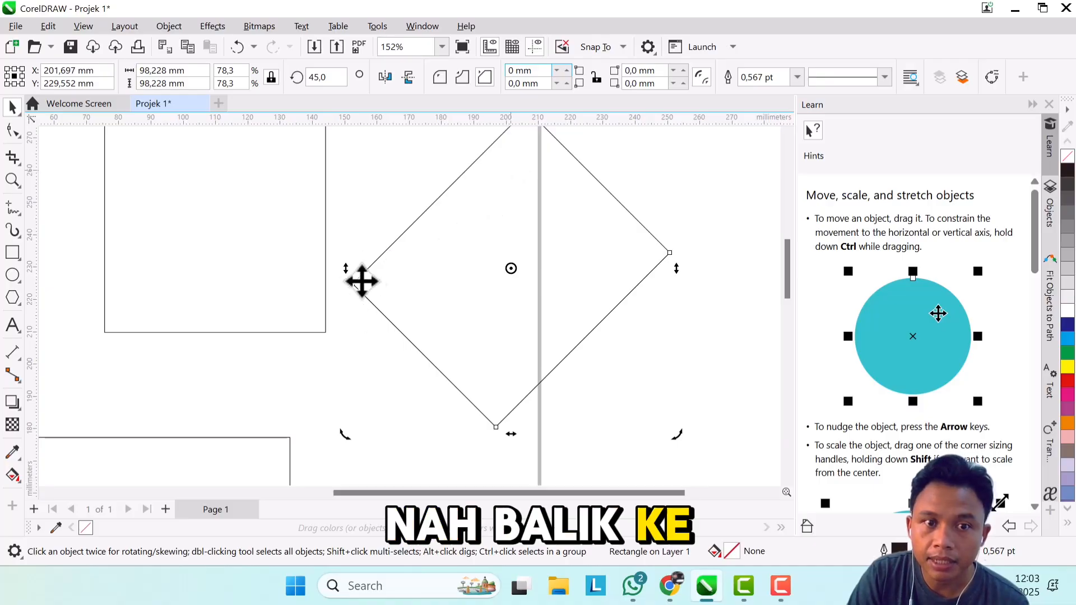
scroll(378, 276, up, 5)
scroll(379, 277, down, 6)
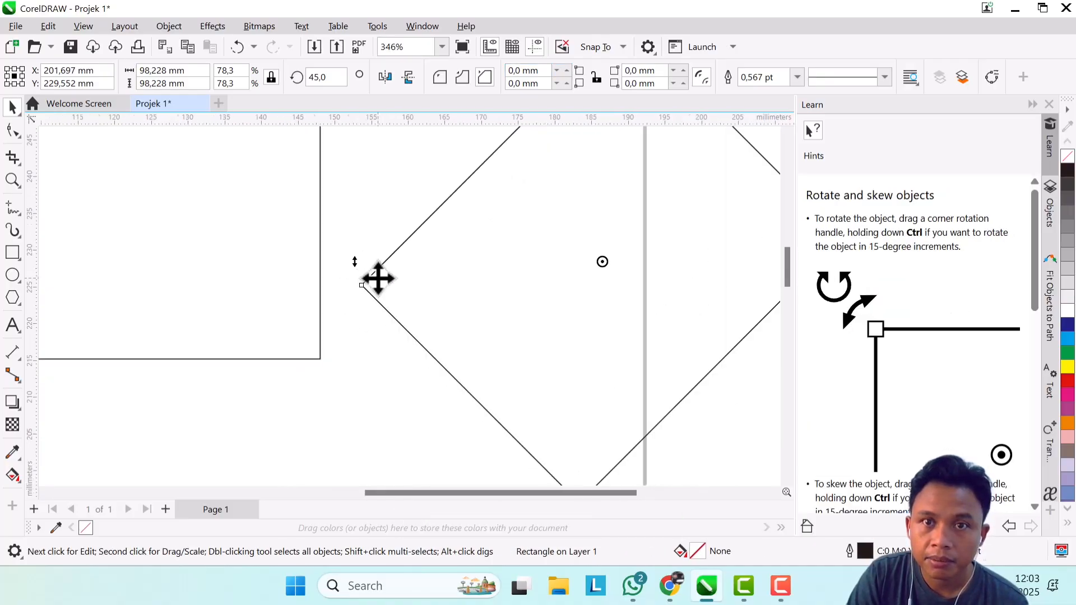
scroll(379, 276, down, 1)
scroll(526, 144, up, 1)
scroll(526, 138, down, 2)
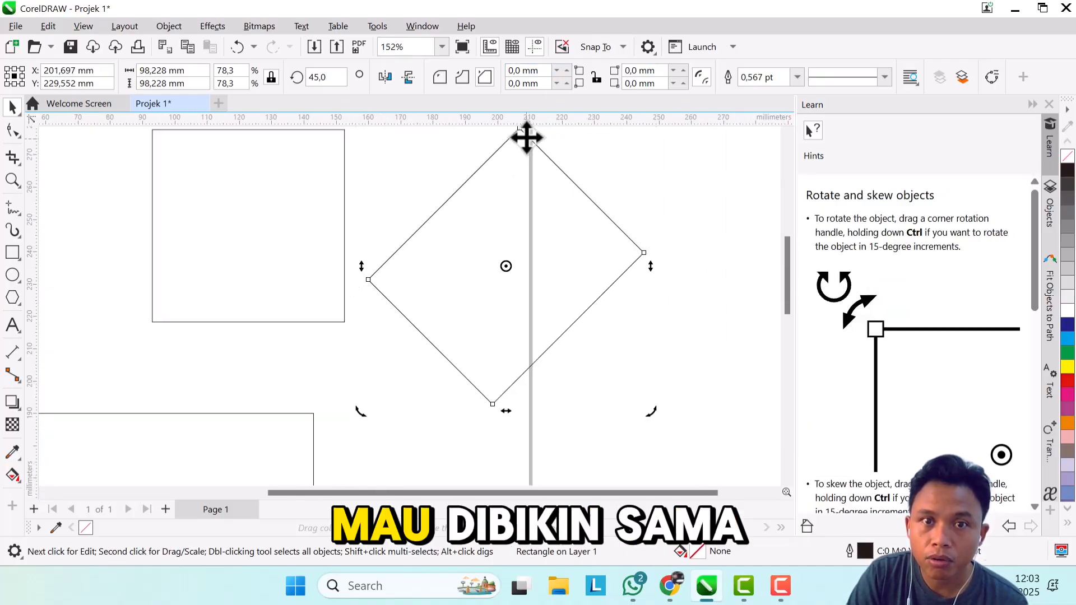
Chamfer all four corners of the rotated rectangle together with a 2 mm size, with corner editing linked
mouse_move(528, 182)
mouse_down()
mouse_move(526, 228)
mouse_move(531, 186)
mouse_up()
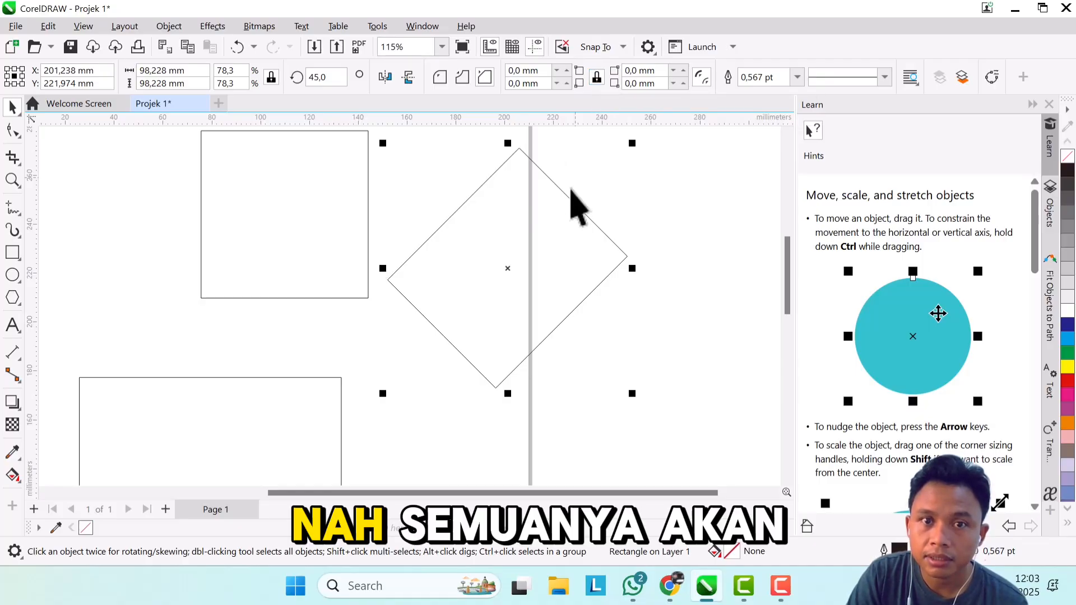
scroll(518, 152, up, 1)
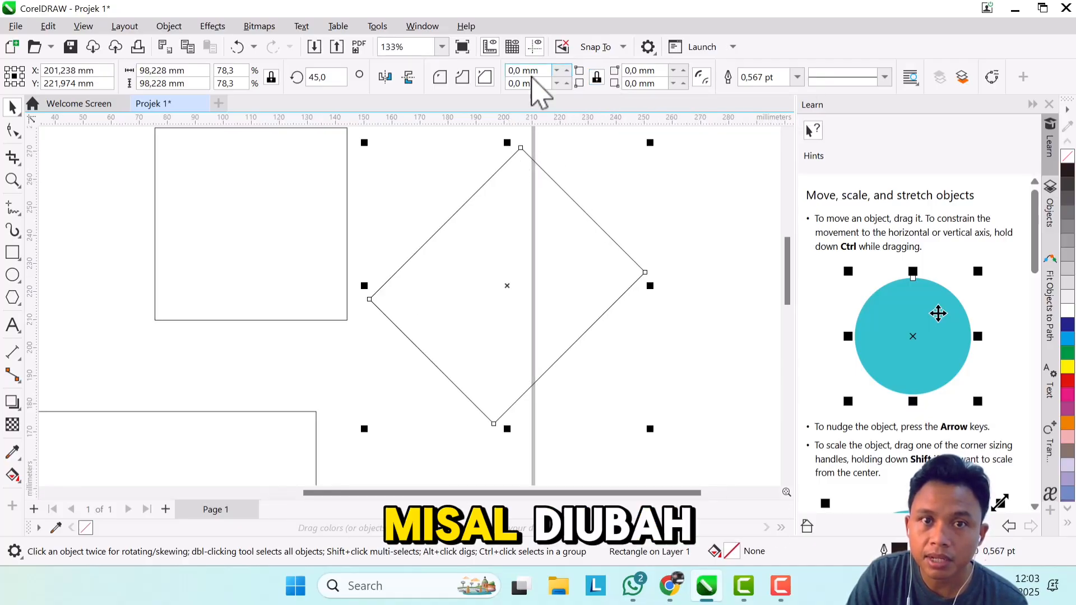
click(518, 71)
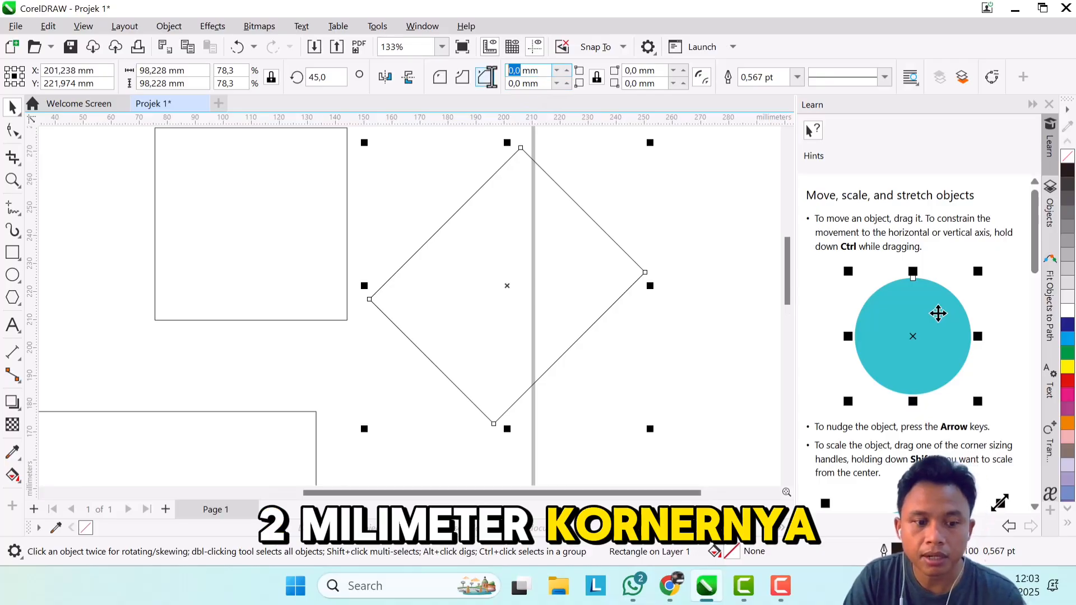
text(2)
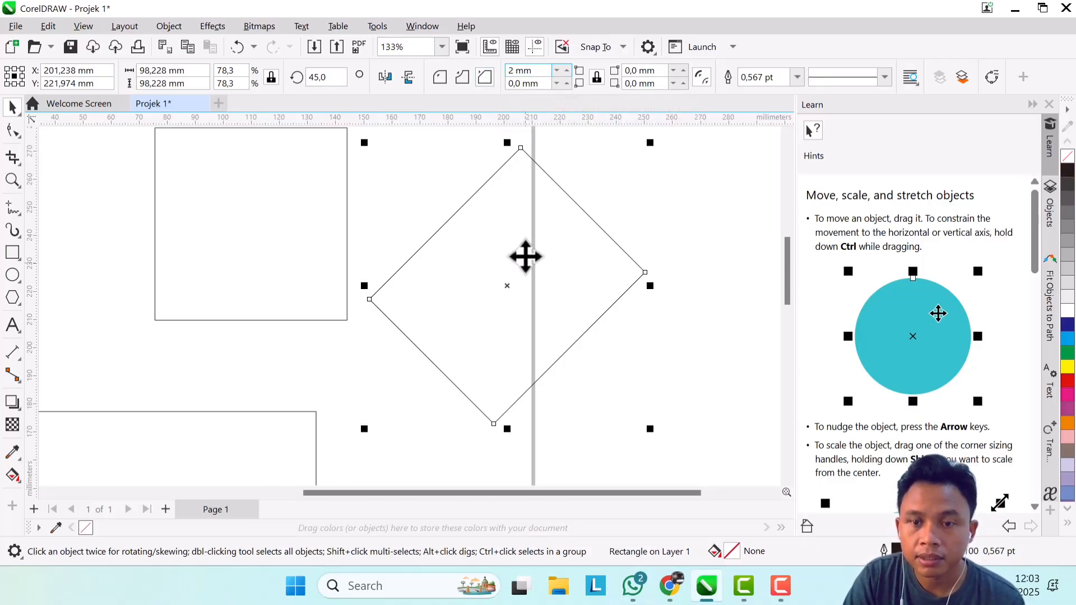
key(Return)
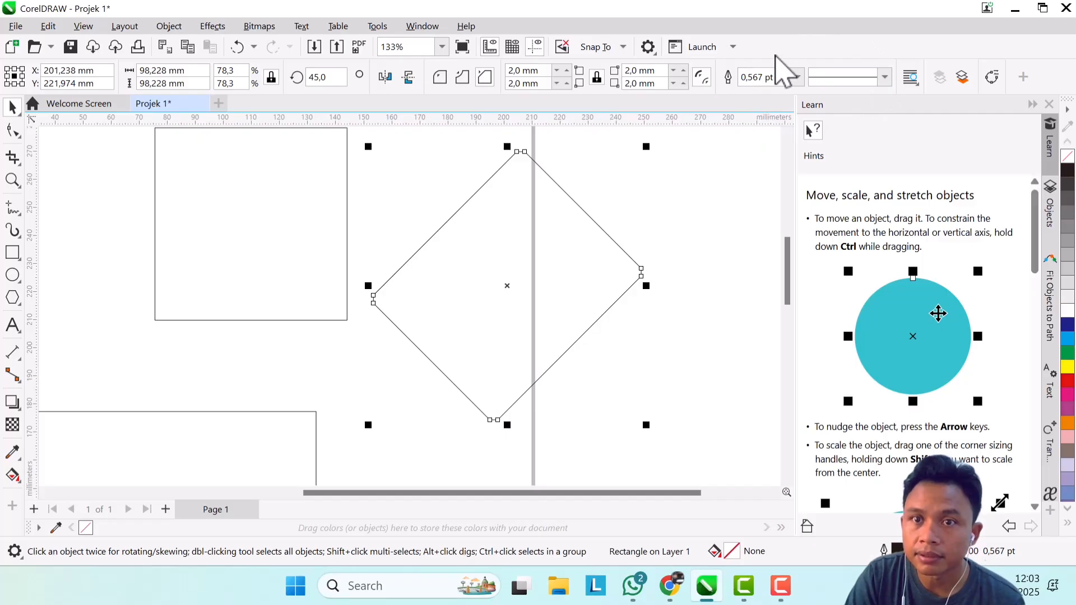
Try a dotted line style on the rotated rectangle's outline, inspect it up close, and undo the change
click(884, 77)
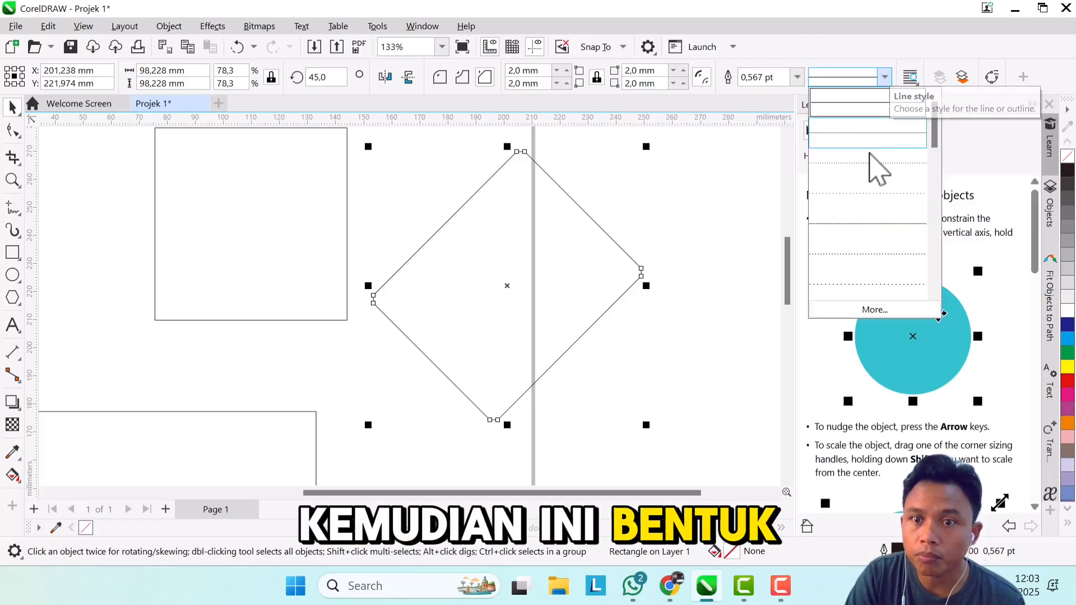
click(866, 255)
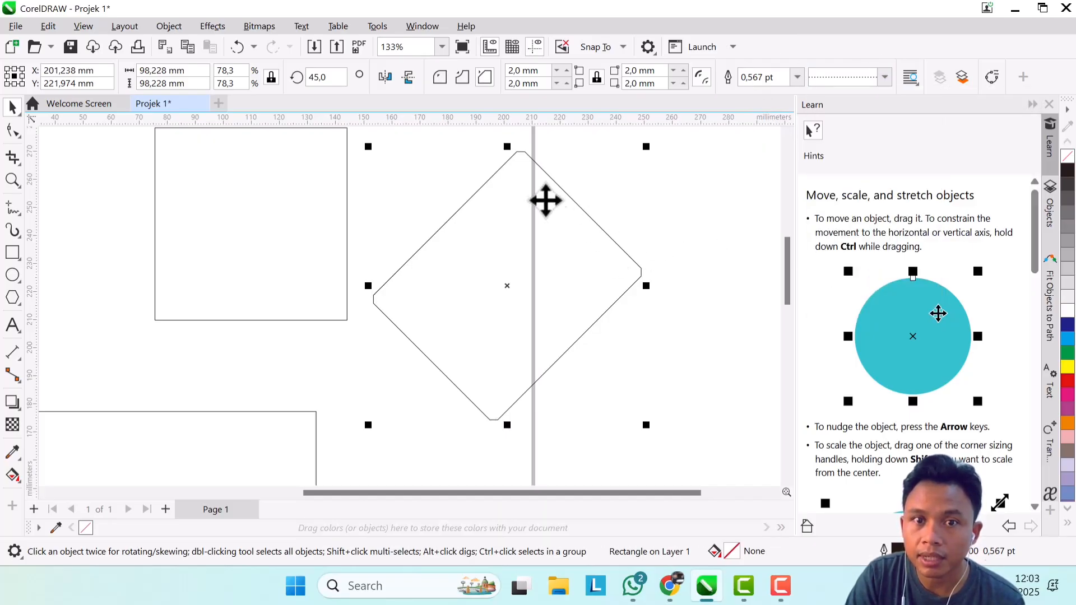
scroll(576, 164, up, 8)
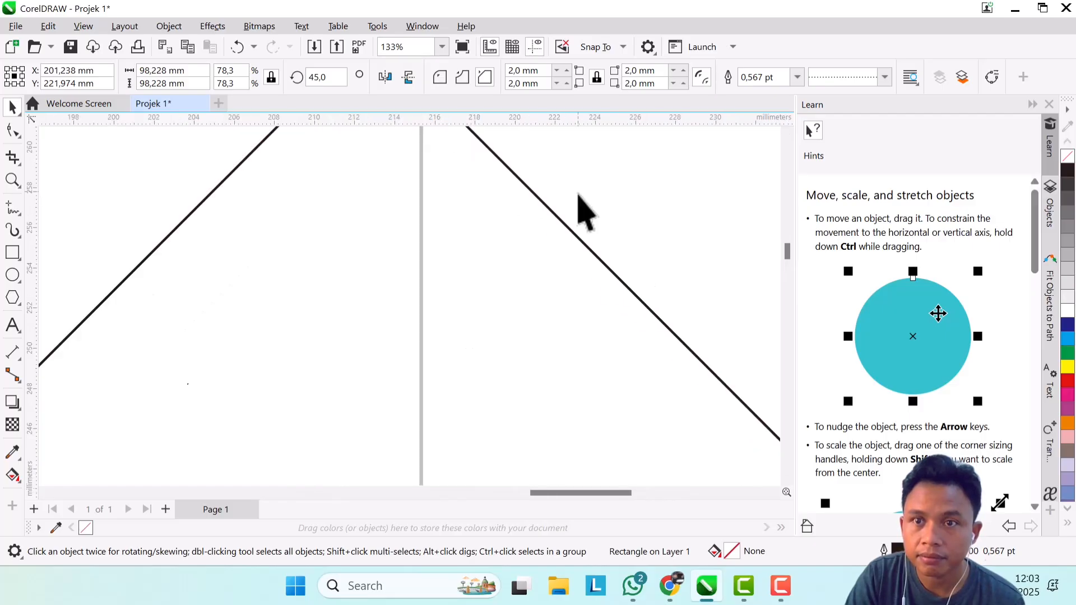
scroll(579, 201, down, 6)
key(ctrl+z)
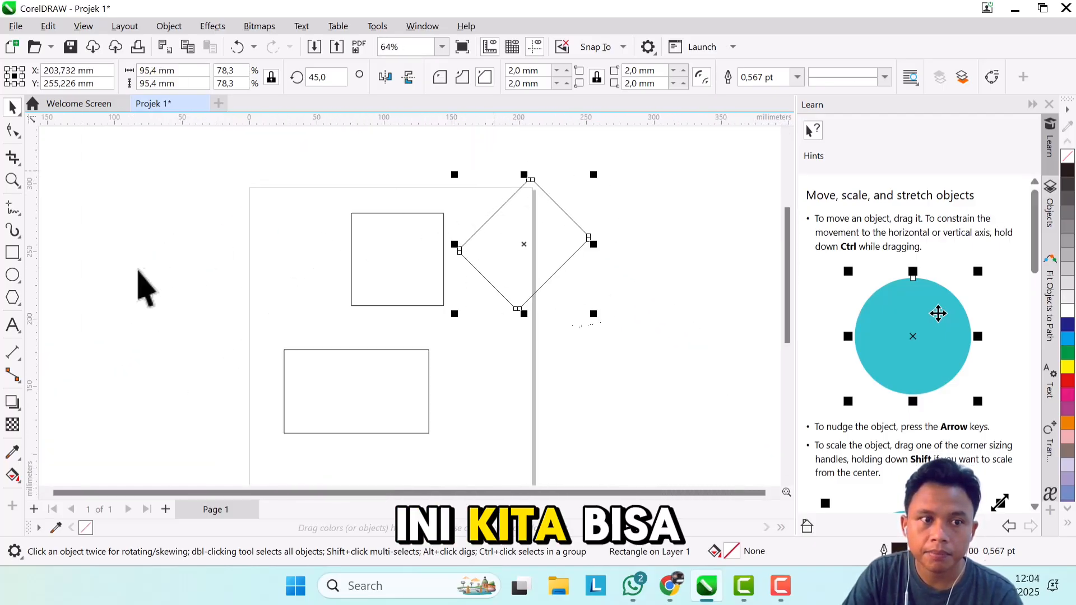
Draw a 3-point rectangle tilted about 42 degrees across the page's left edge, beside the square
click(14, 258)
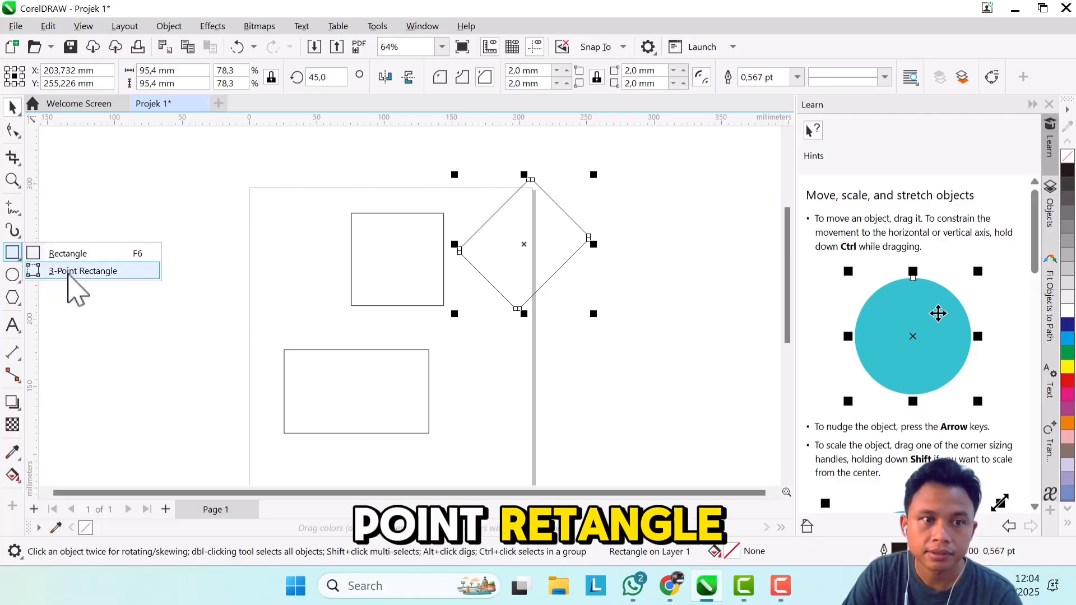
click(68, 272)
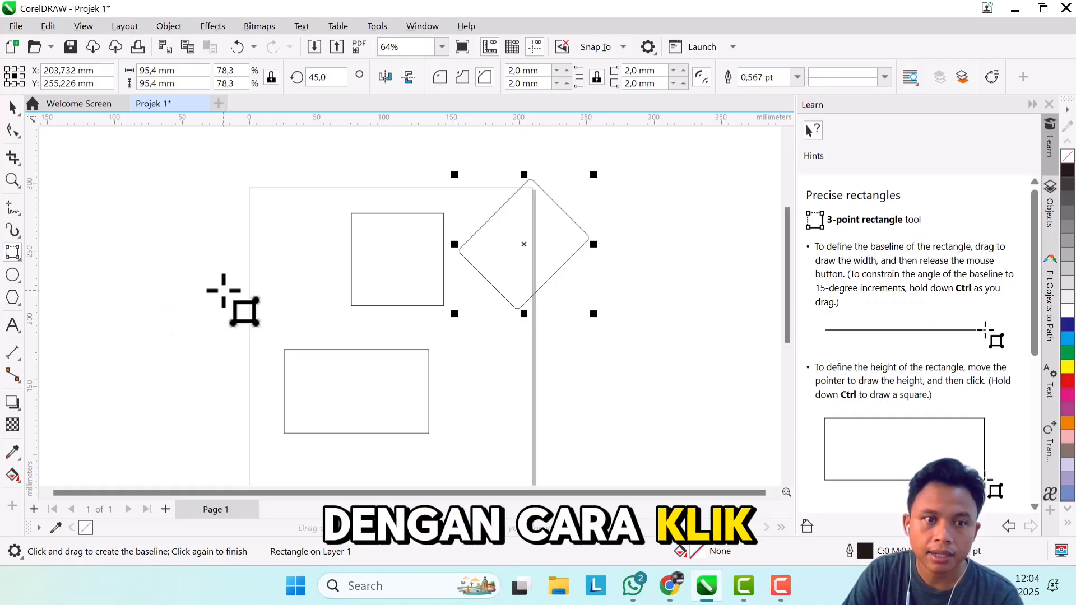
drag(224, 290, 293, 230)
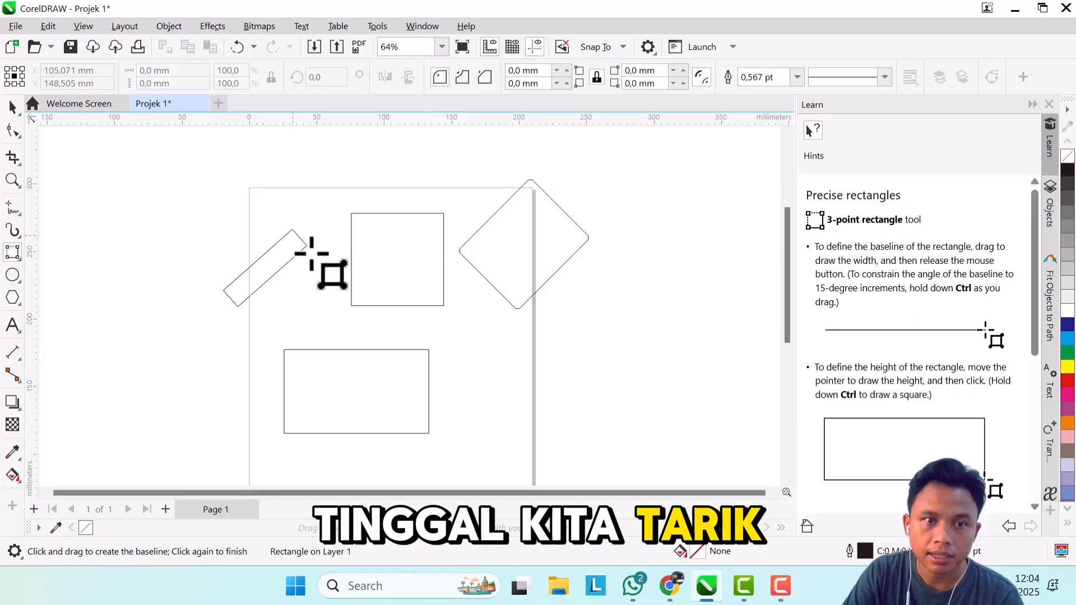
click(341, 290)
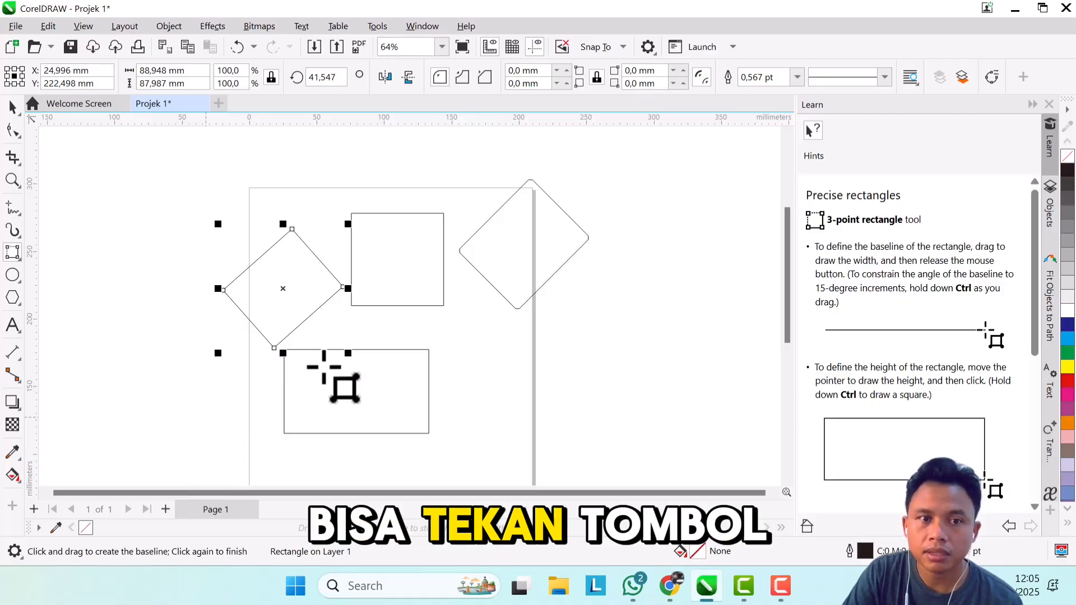
Draw another 3-point rectangle just above the tilted one, with its baseline constrained to 45 degrees
click(207, 218)
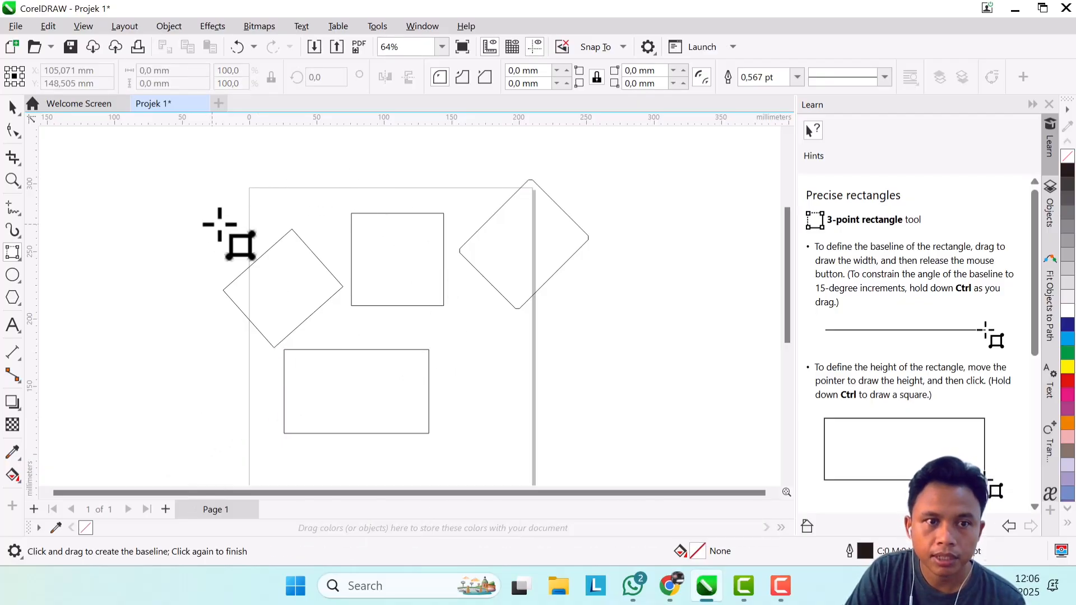
drag(247, 223, 286, 165)
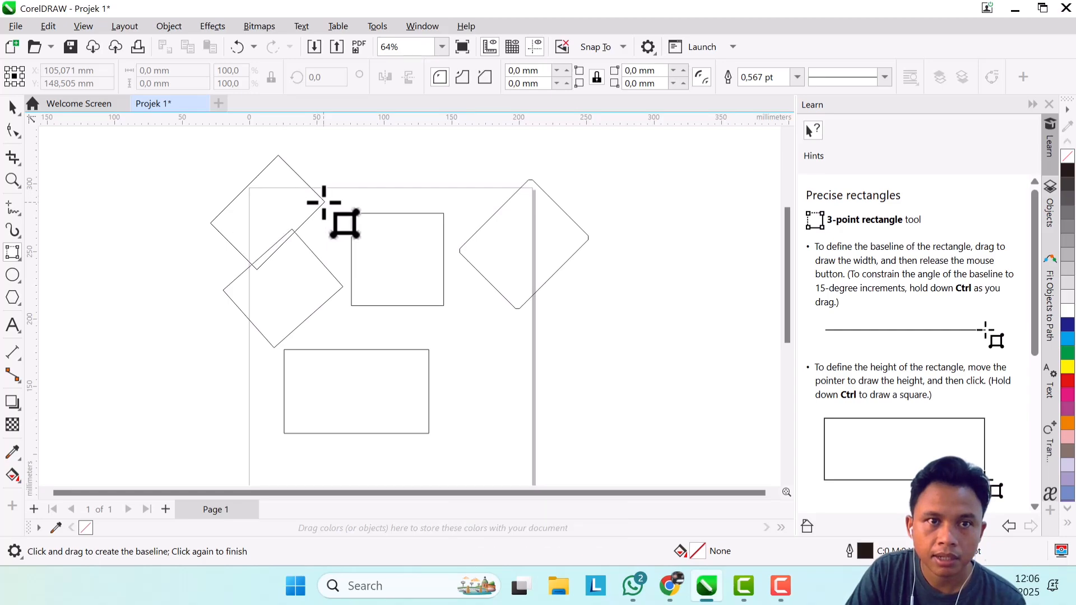
click(324, 200)
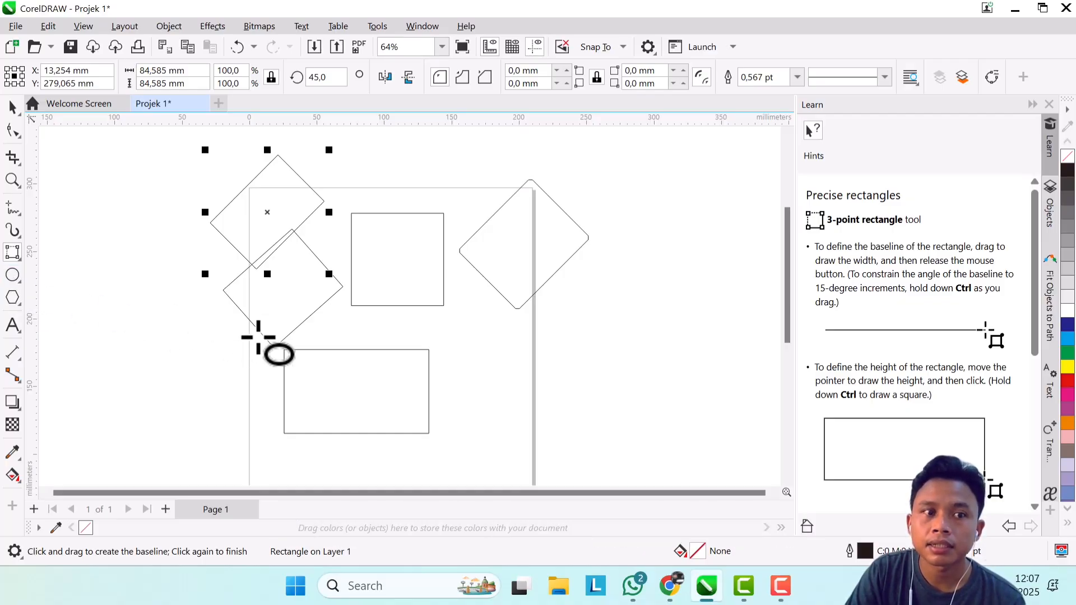
Draw an ellipse about 51 by 47 mm to the right of the wide rectangle, across the page edge
scroll(302, 344, down, 2)
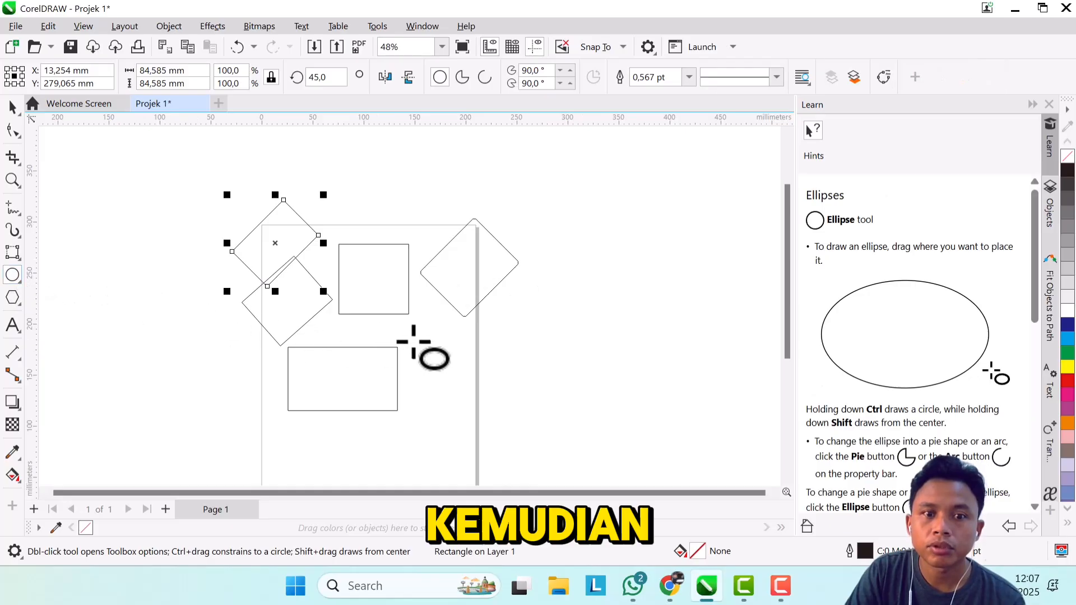
scroll(448, 387, up, 2)
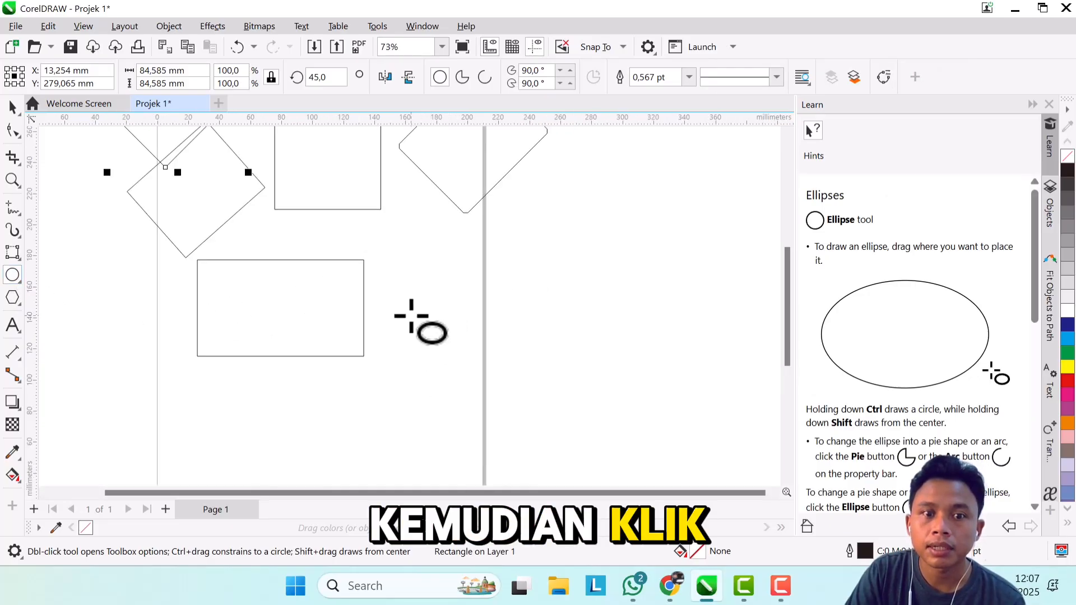
click(412, 316)
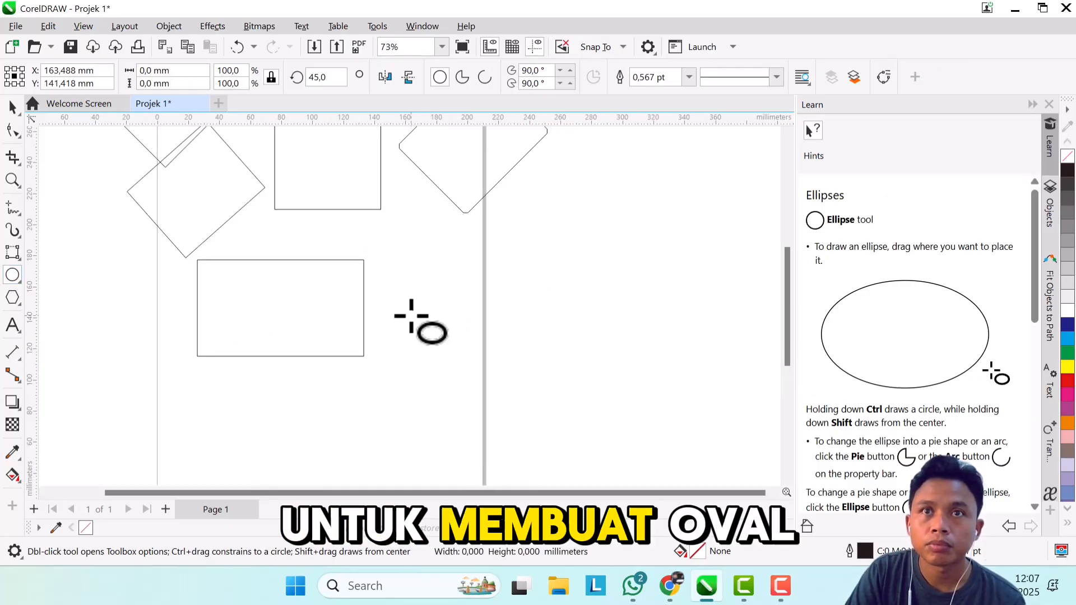
drag(411, 316, 490, 388)
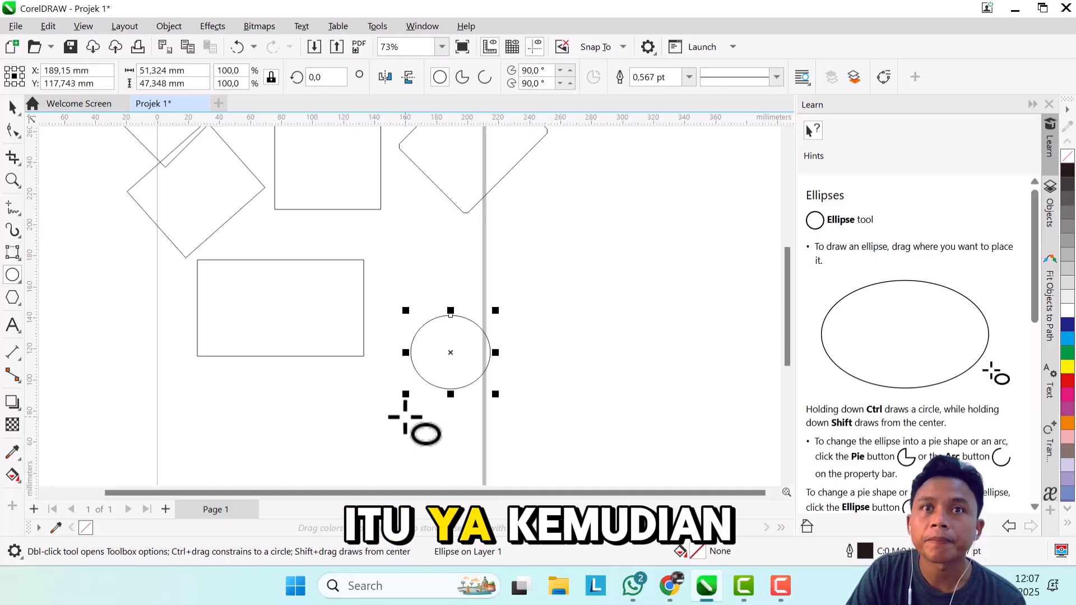
Draw a perfect circle about 59 mm across outside the page and a centre-based ellipse about 76 by 73 mm near the square
scroll(398, 412, down, 3)
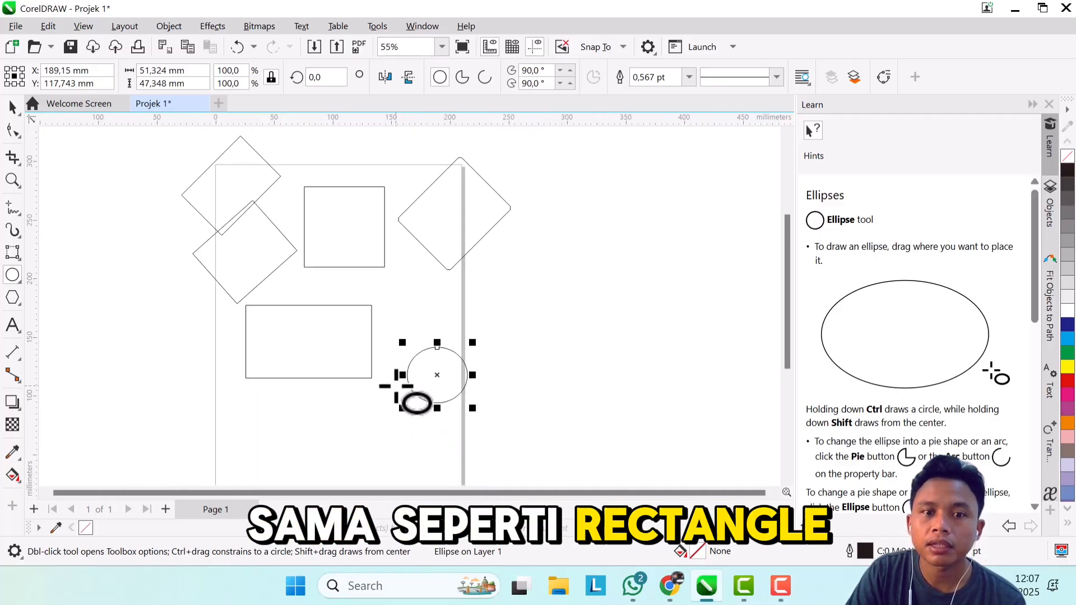
scroll(518, 292, up, 1)
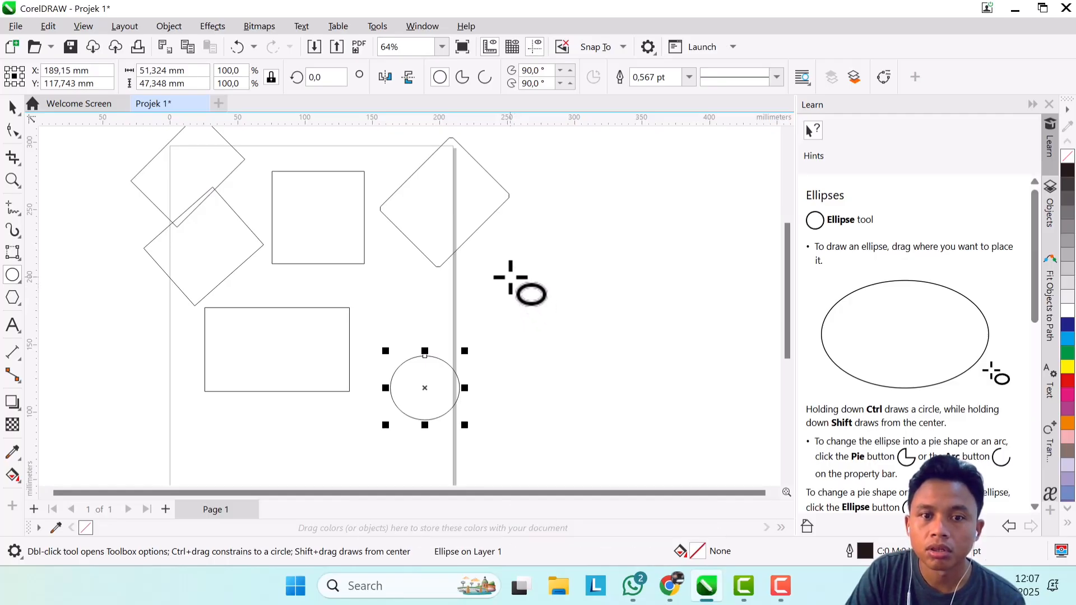
drag(511, 275, 588, 354)
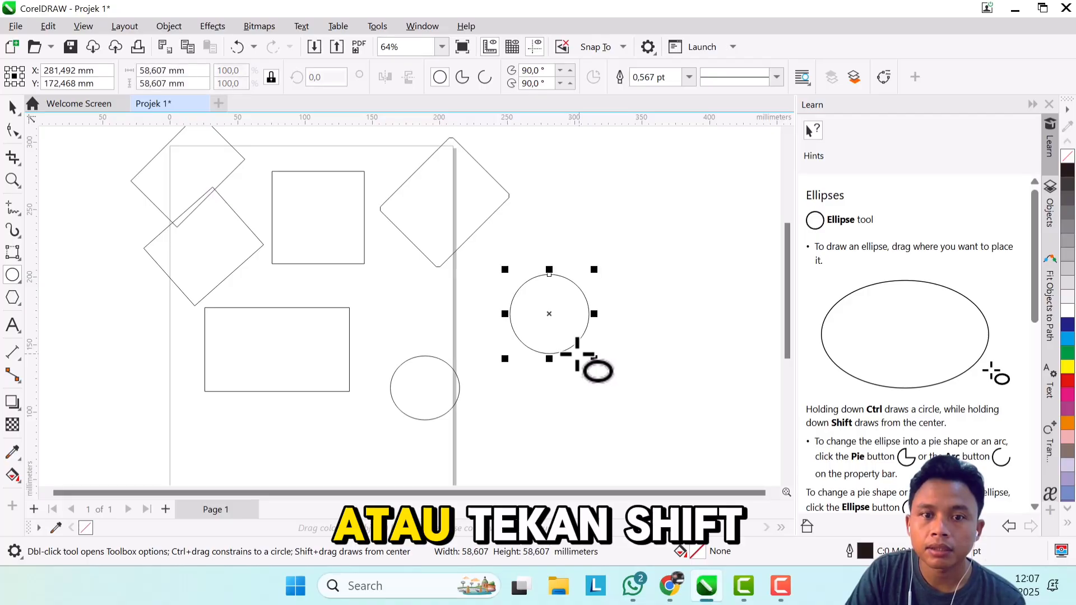
click(406, 300)
drag(405, 300, 451, 343)
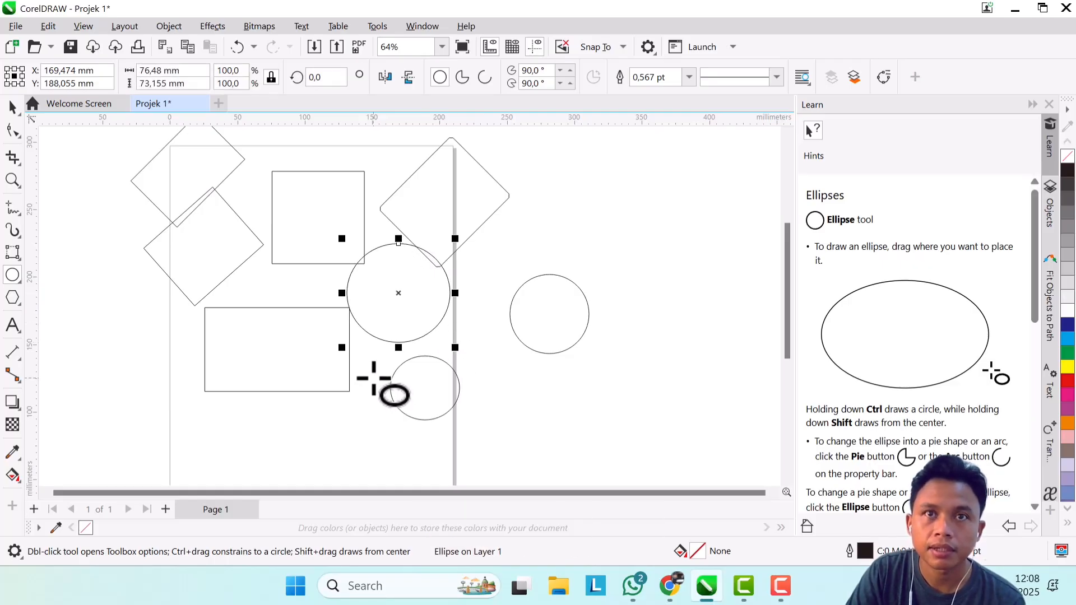
Draw a narrow 3-point ellipse tilted about 32 degrees above the circle outside the page
scroll(374, 378, down, 2)
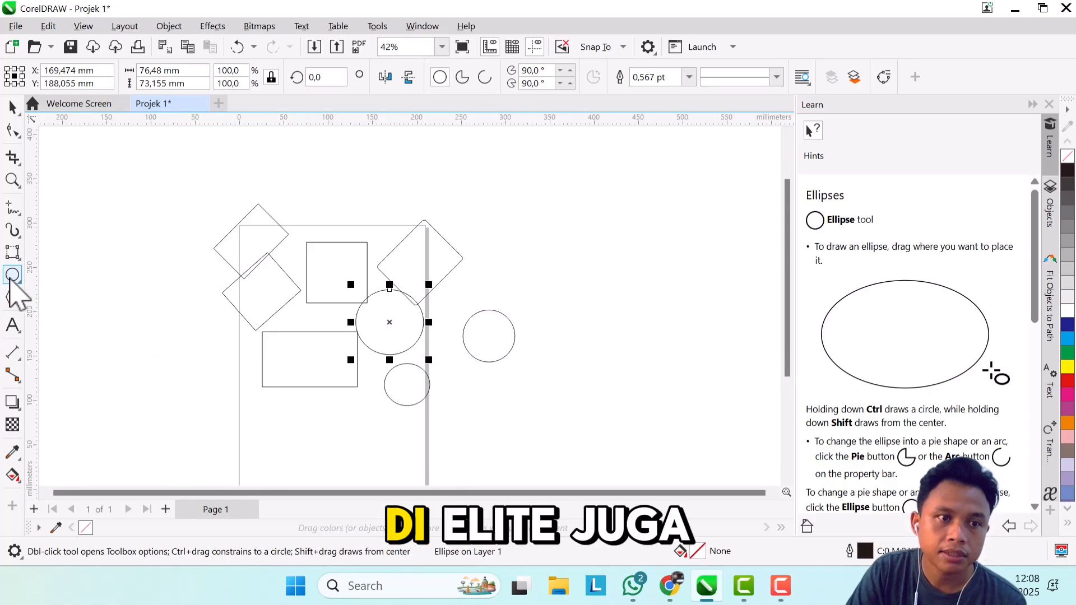
click(11, 280)
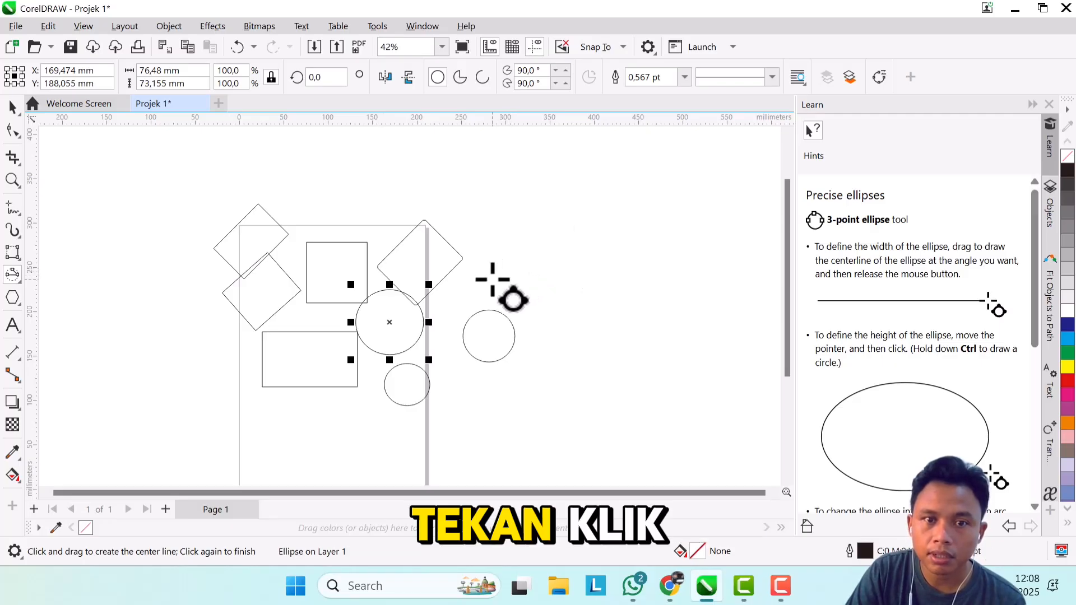
click(500, 275)
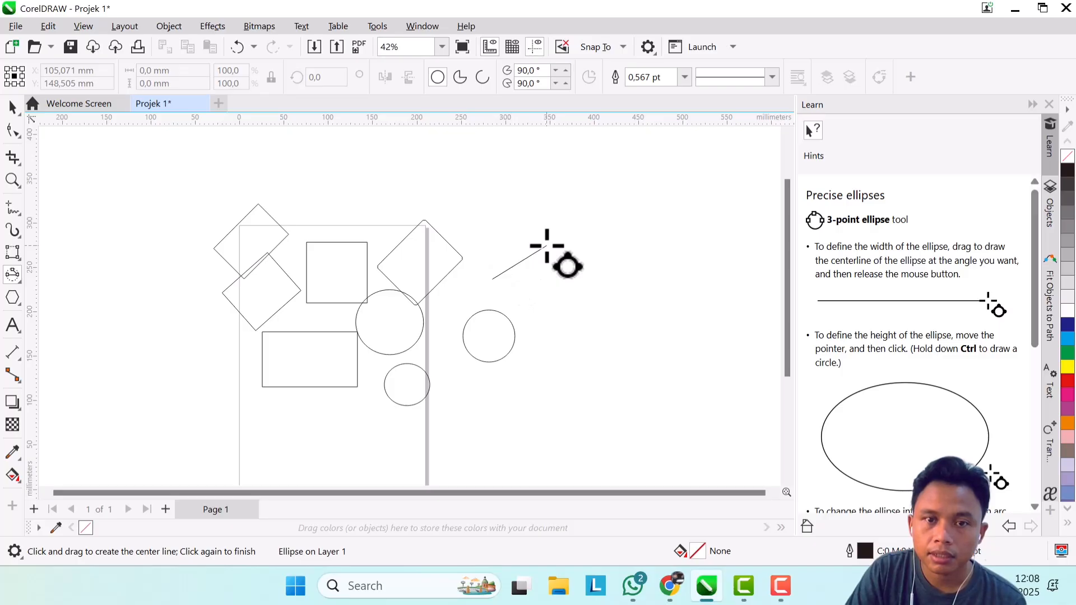
drag(547, 246, 549, 247)
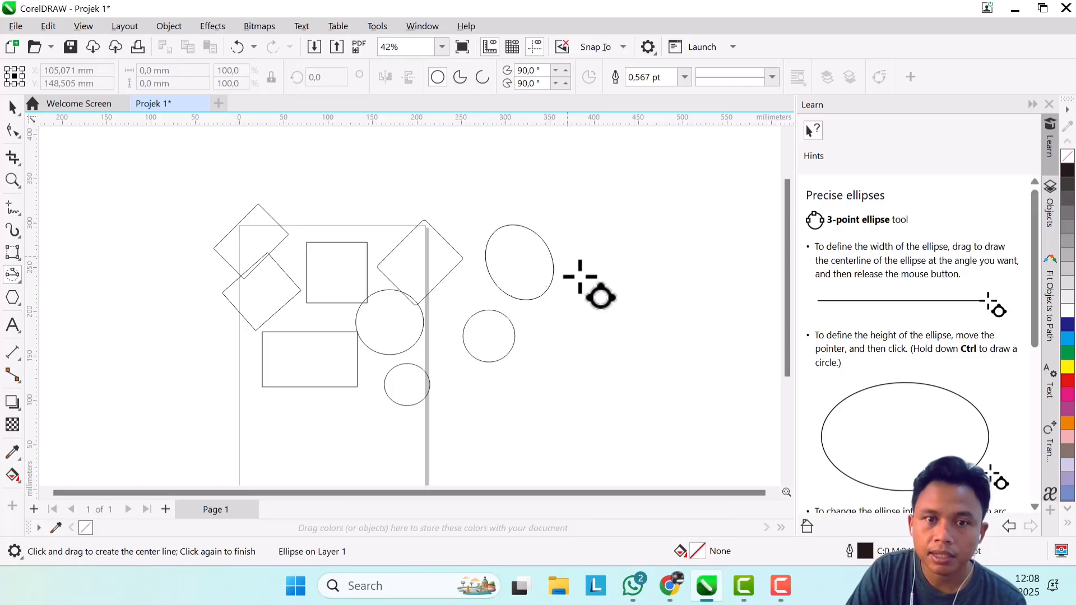
click(557, 253)
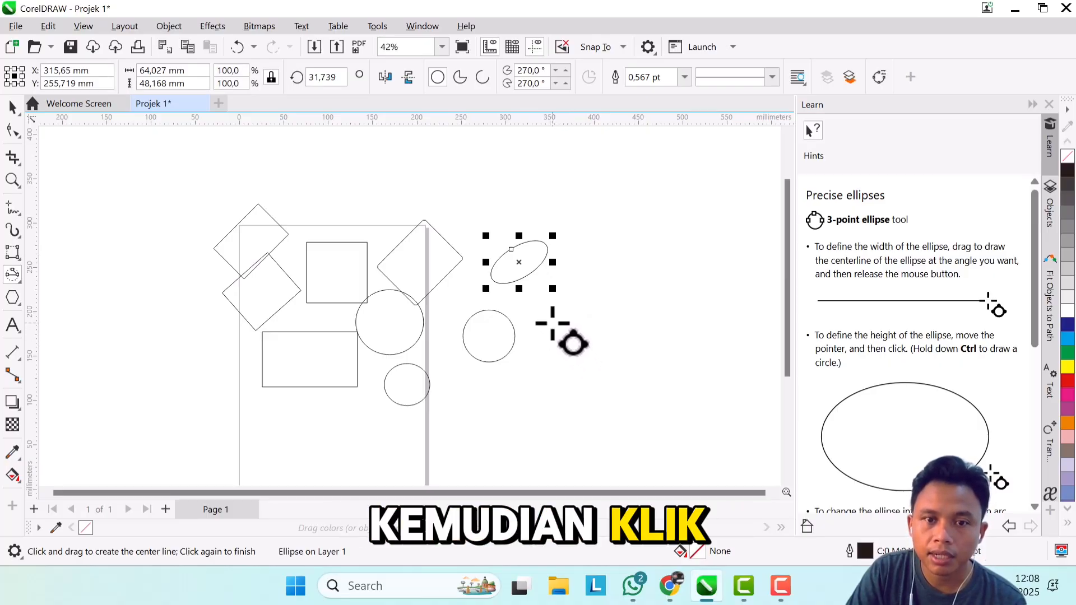
Draw a second narrow 3-point ellipse to the right of the circle, with its centre line constrained to 45 degrees
click(553, 324)
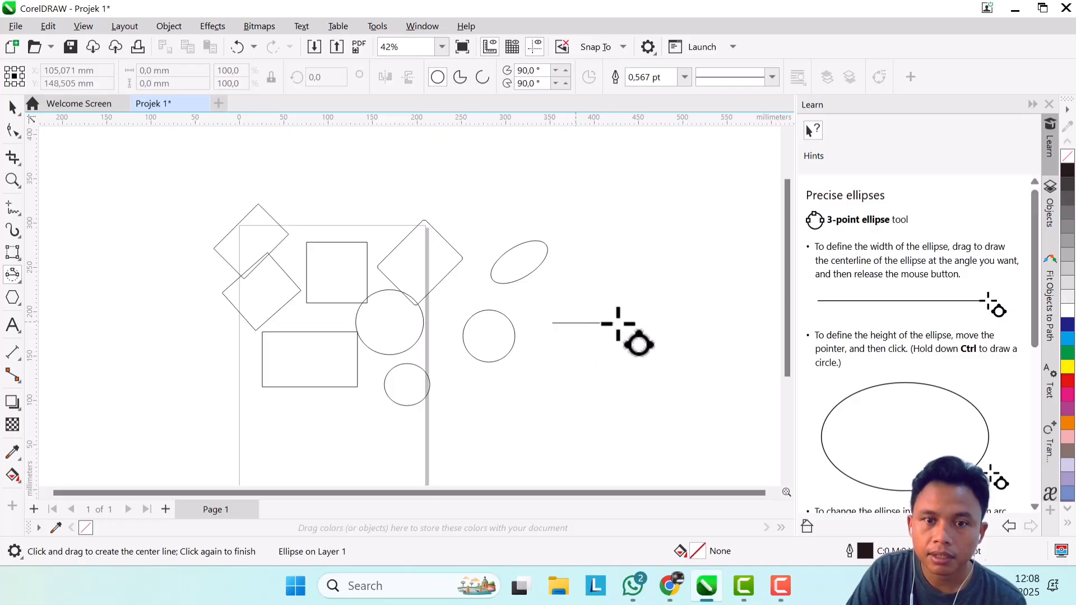
drag(618, 323, 608, 288)
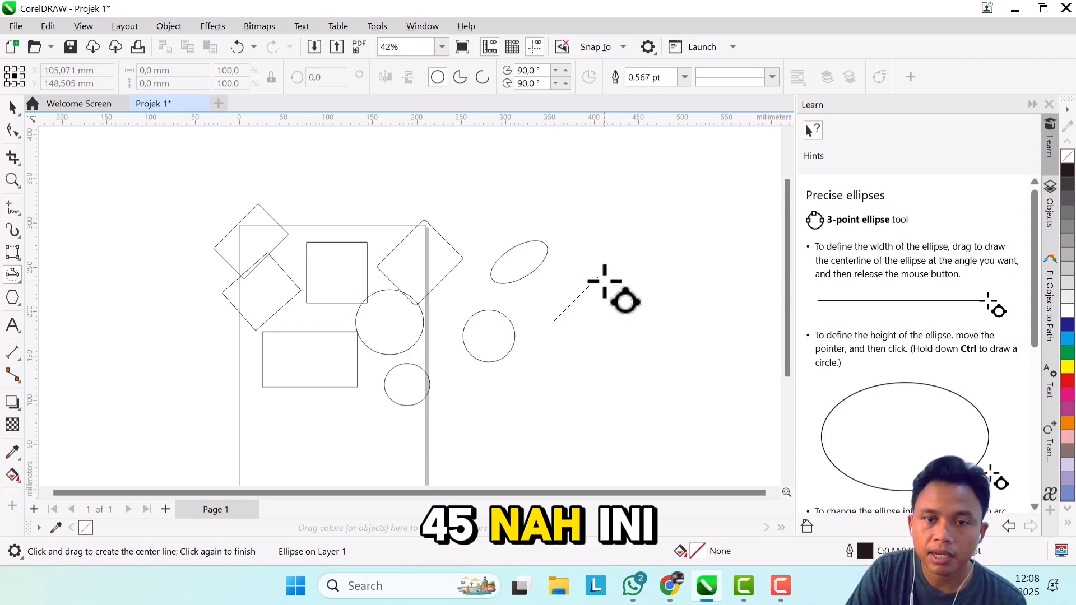
drag(604, 280, 604, 282)
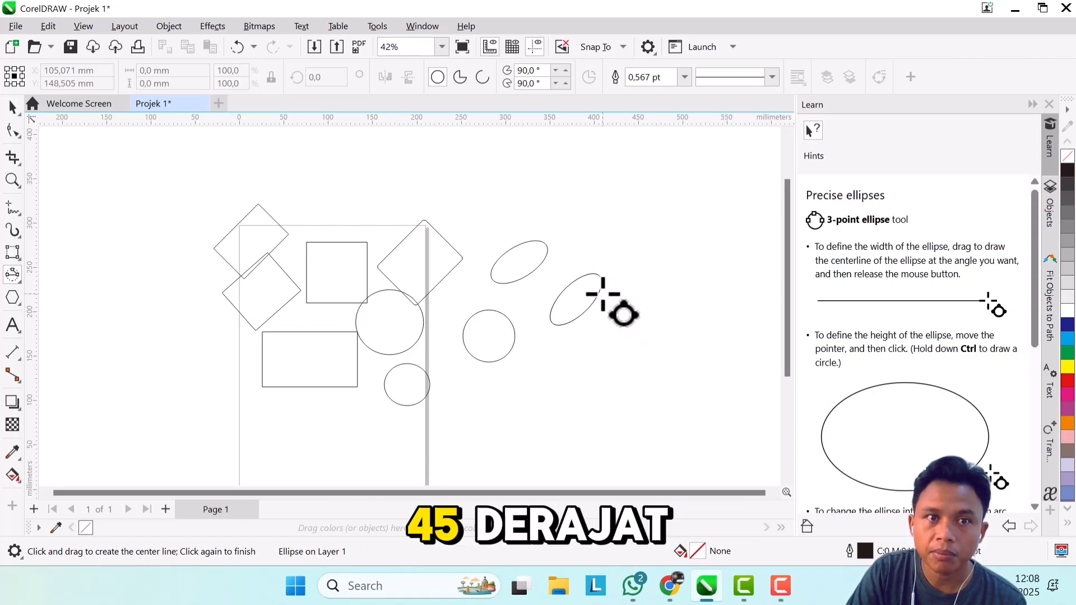
click(601, 296)
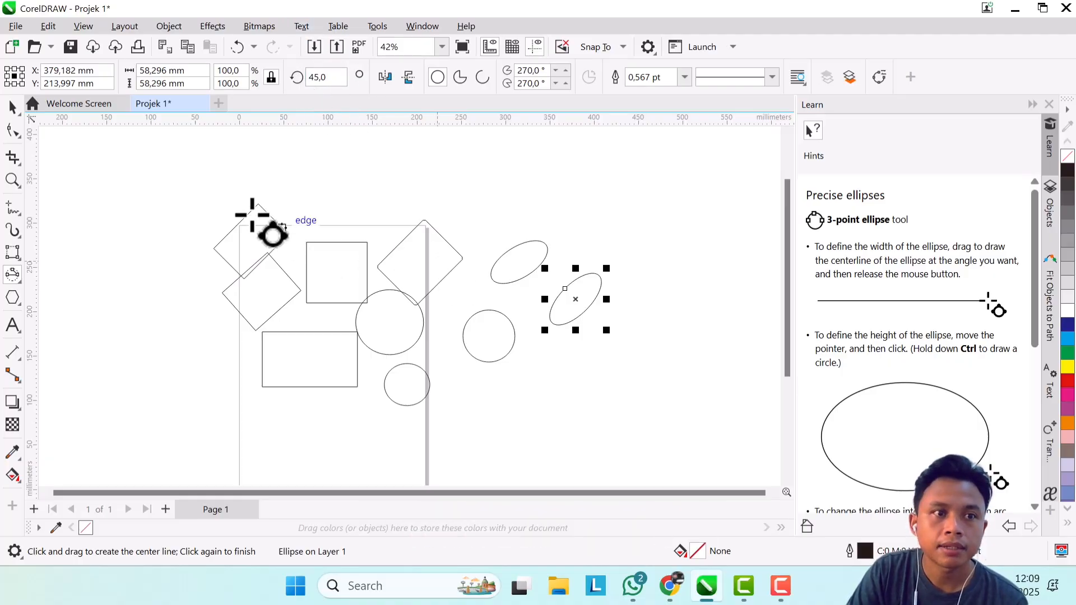
Convert the perfect circle outside the page into a pie shape
click(472, 335)
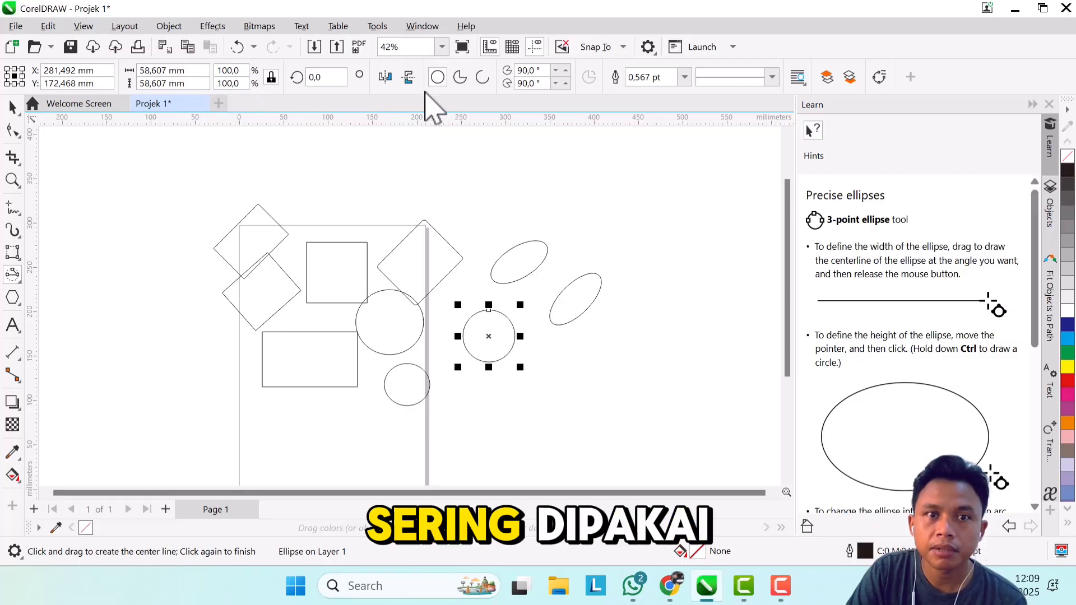
click(460, 79)
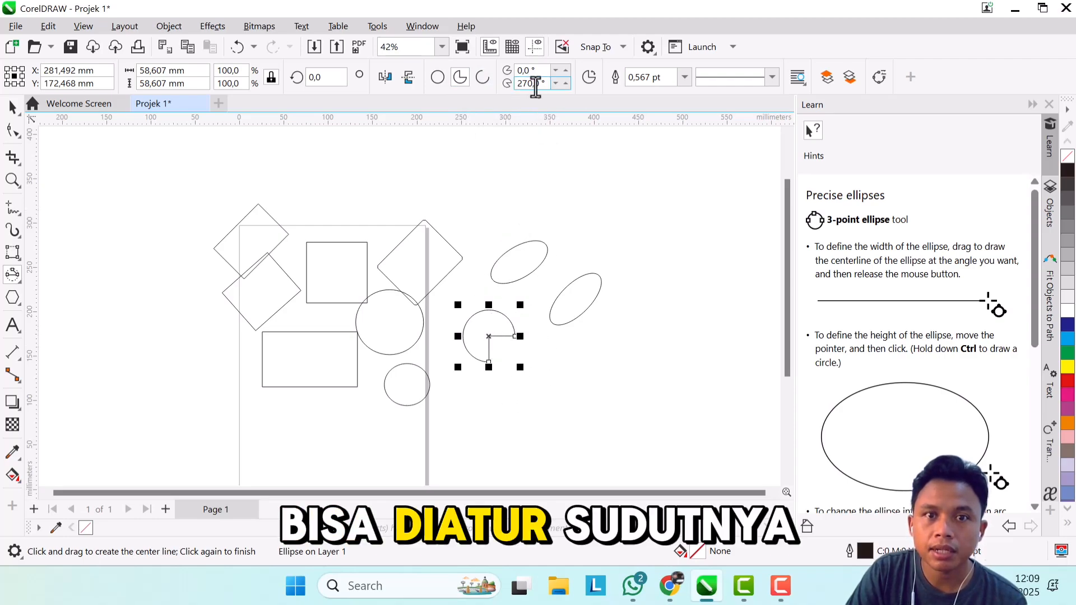
Set the pie shape's starting angle to 347 degrees and convert the shape into an open arc
click(555, 71)
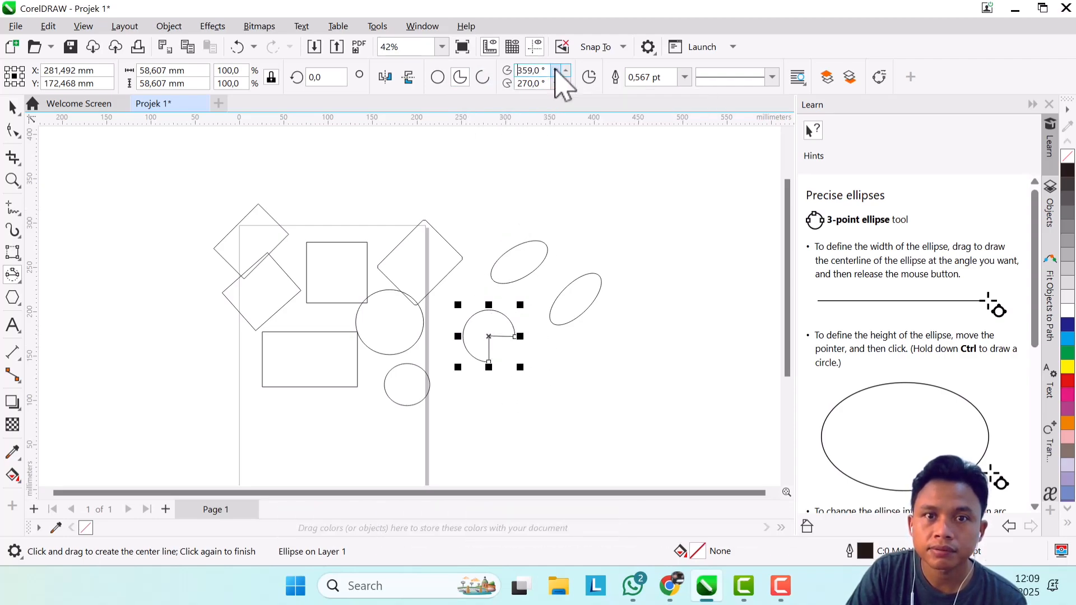
click(557, 73)
click(557, 74)
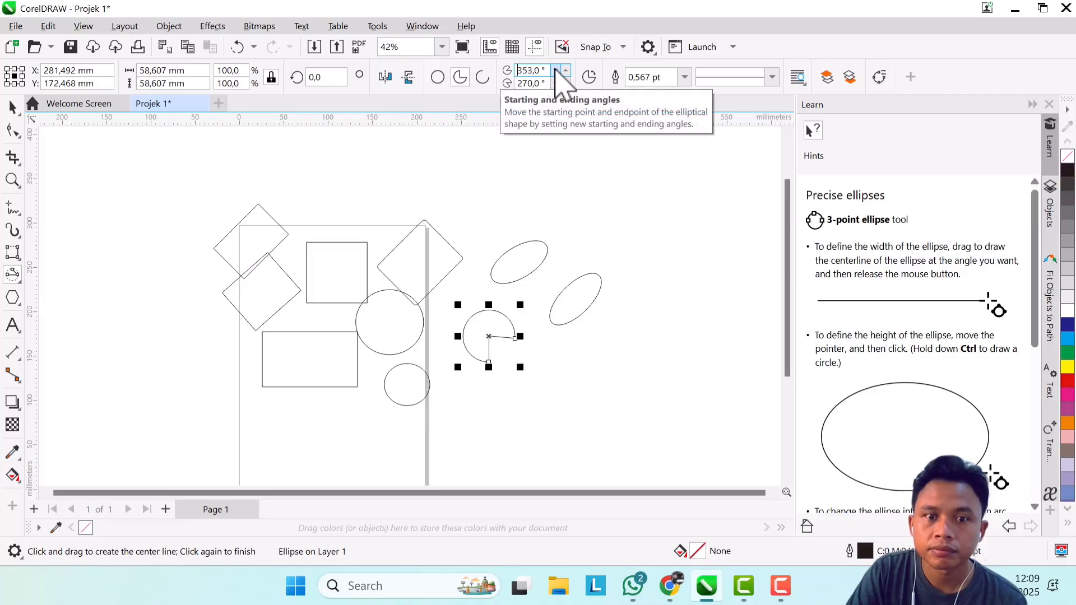
scroll(513, 365, up, 3)
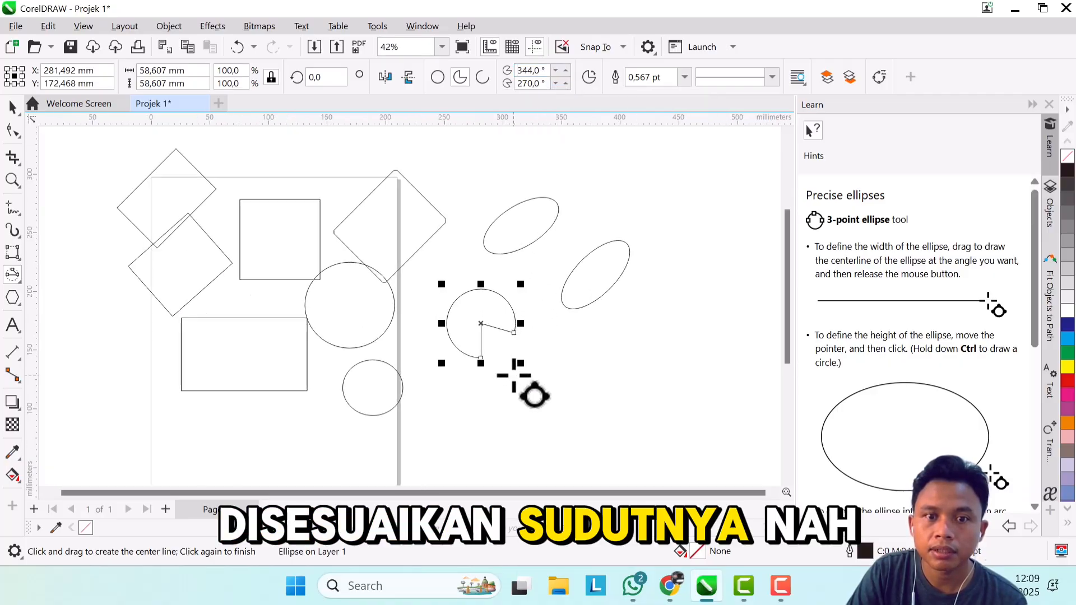
click(565, 71)
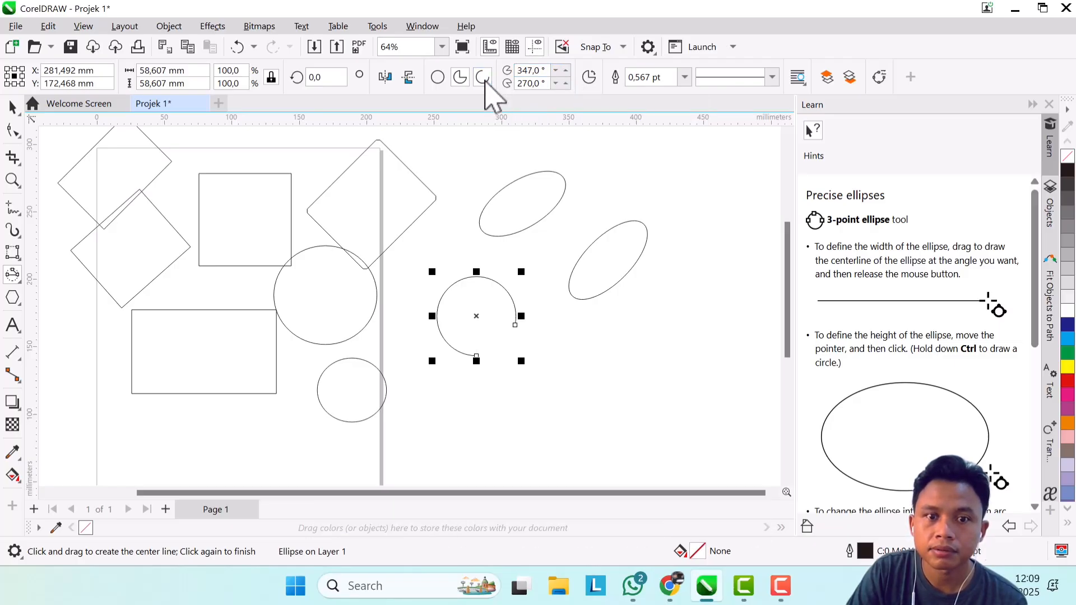
Set the starting angle of the arc outside the page to 349 degrees
click(555, 72)
click(555, 72)
click(556, 72)
click(567, 72)
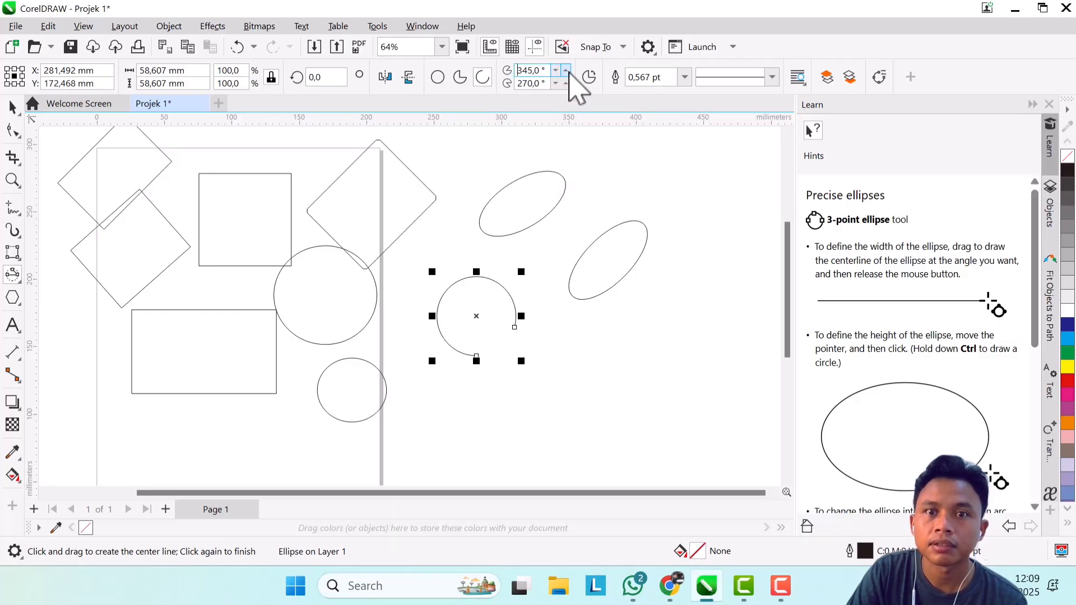
click(569, 72)
click(568, 71)
click(568, 72)
click(568, 72)
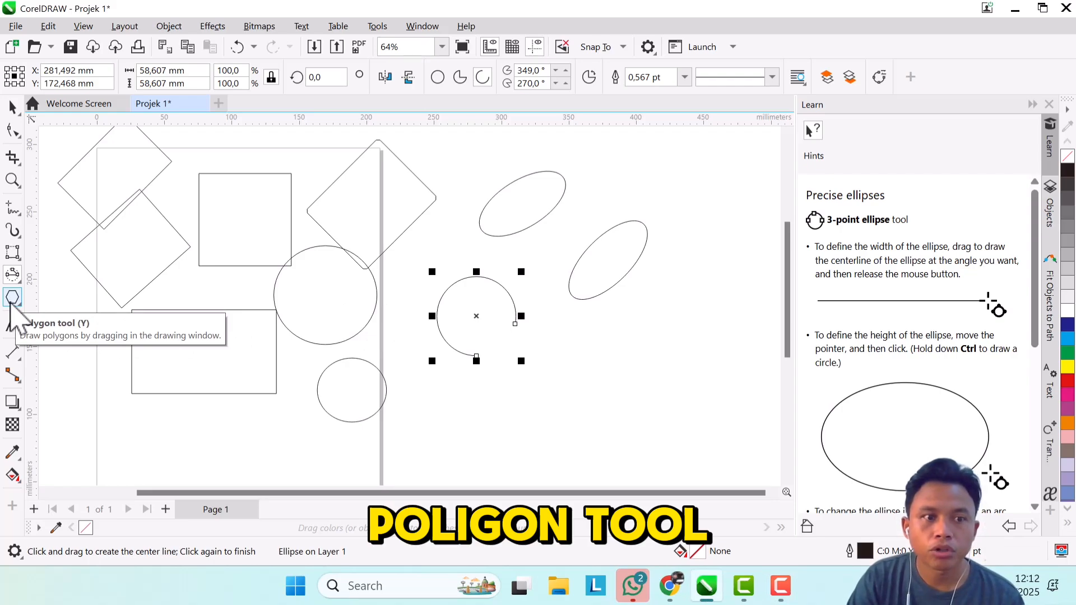
Draw a 3-sided polygon about 64 by 45 mm outside the page, below and to the right of the arc
click(13, 302)
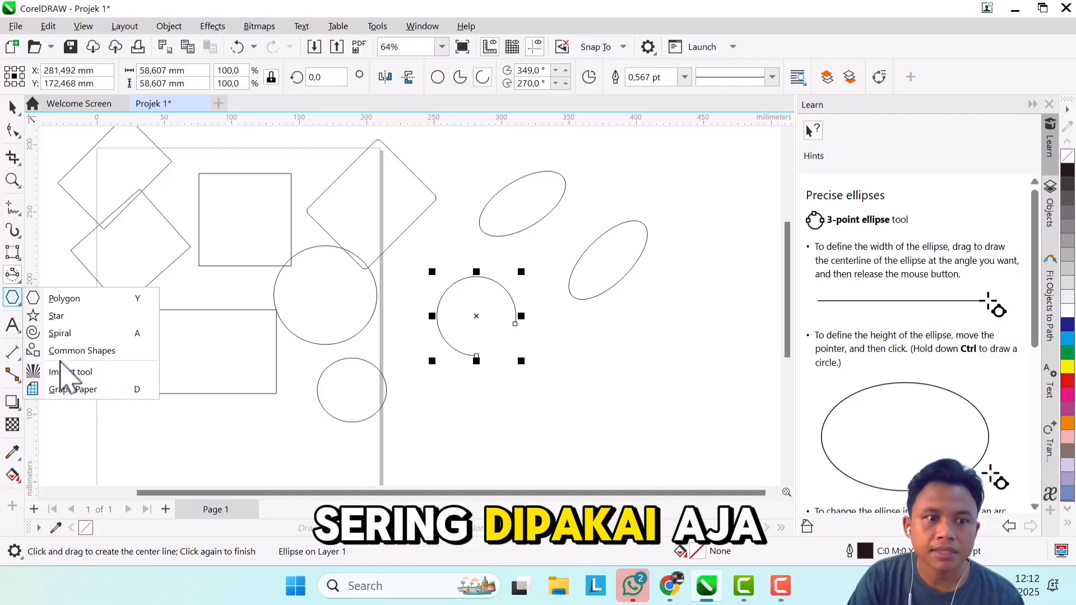
click(63, 302)
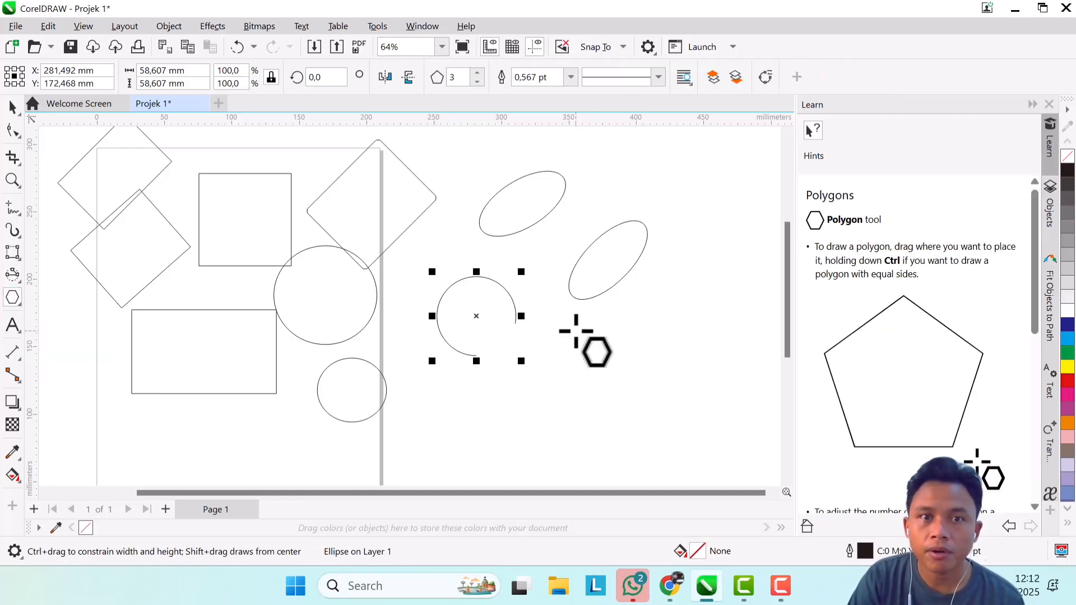
drag(573, 329, 670, 408)
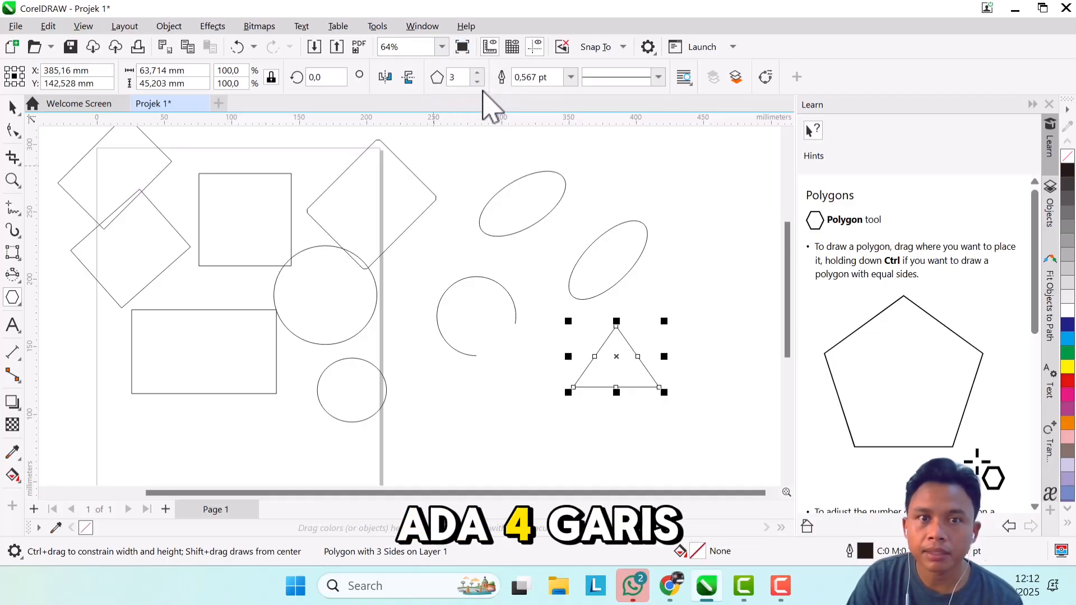
Increase the polygon's number of sides one at a time from 4 up to 8
click(476, 72)
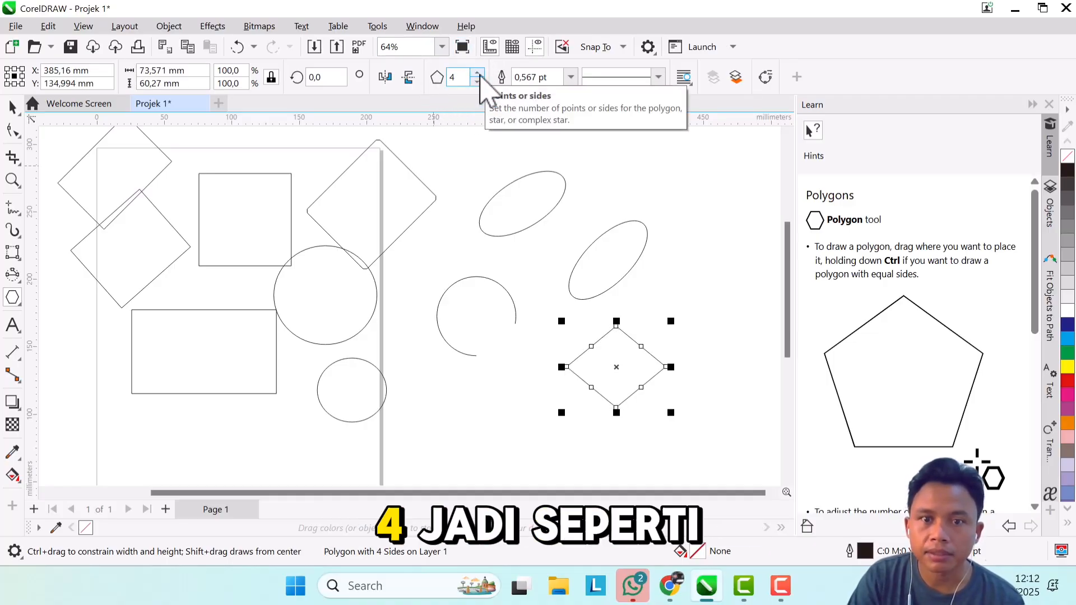
click(478, 72)
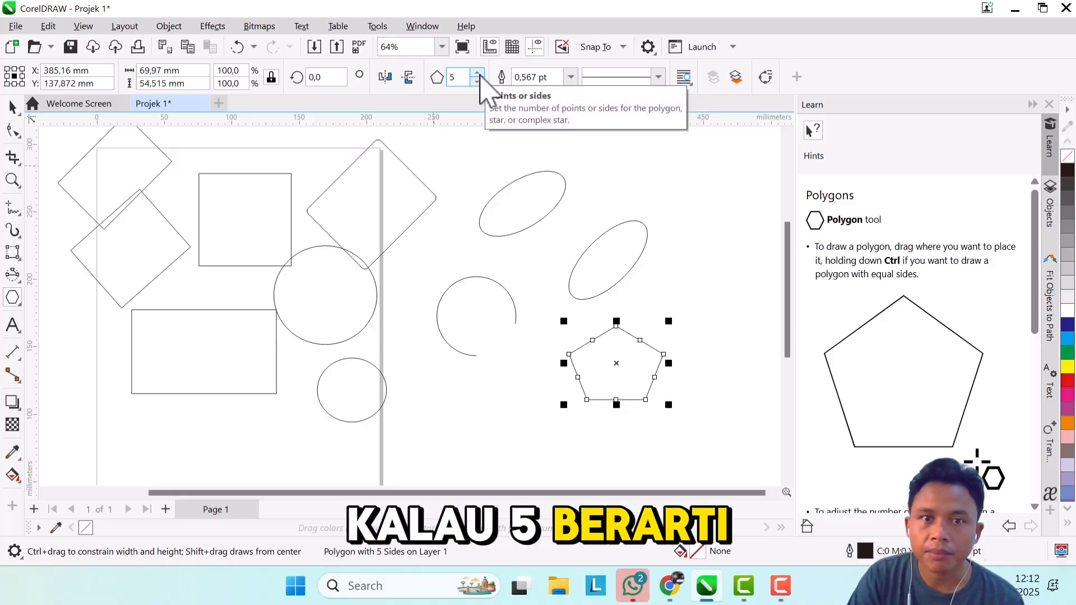
click(477, 73)
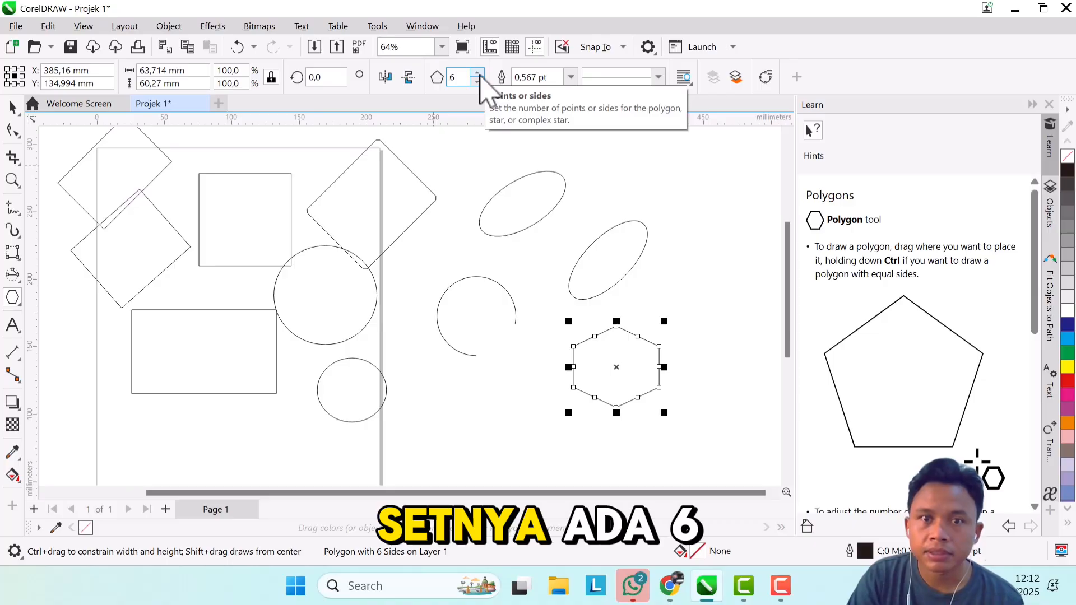
click(478, 72)
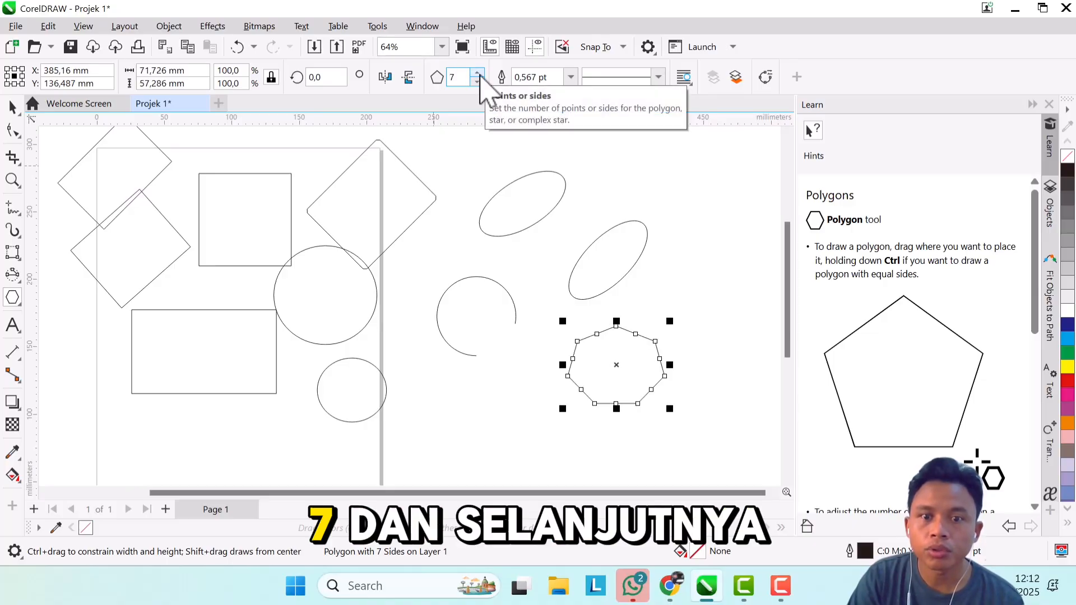
click(478, 73)
scroll(628, 361, up, 2)
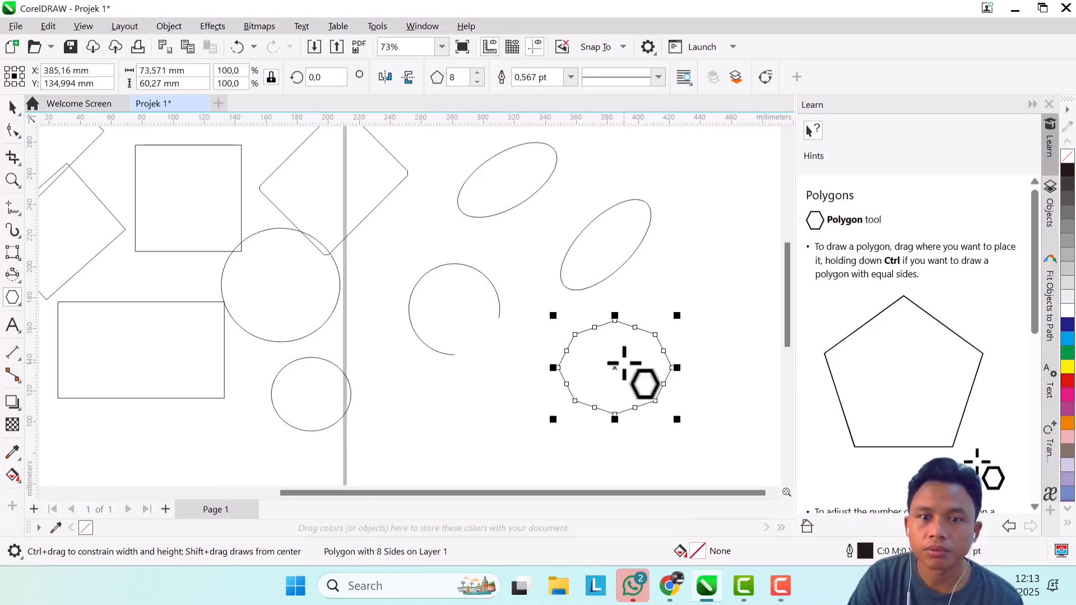
scroll(623, 363, up, 2)
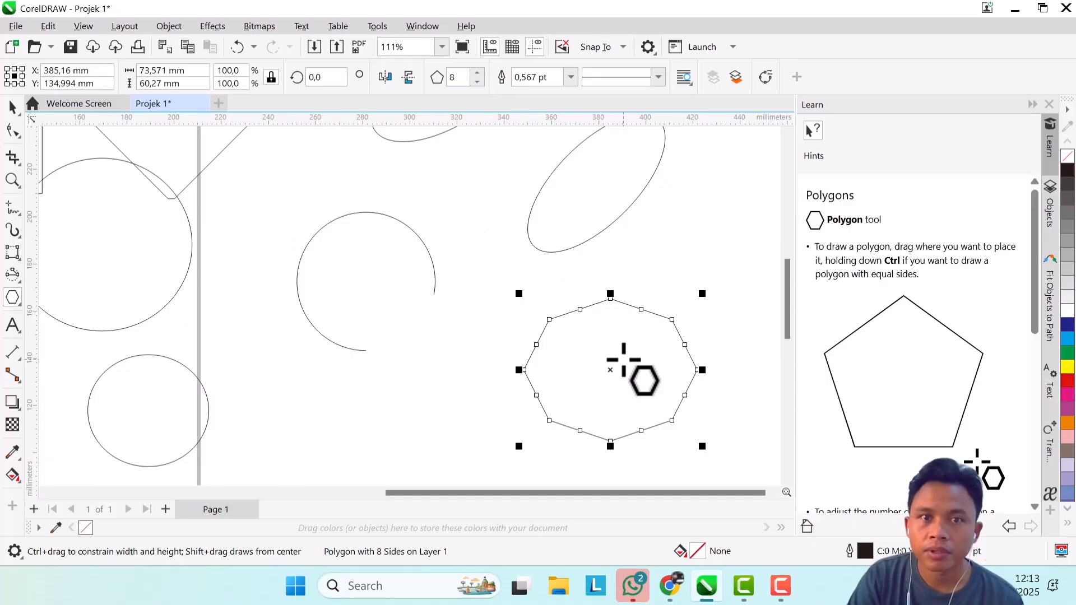
scroll(624, 359, down, 4)
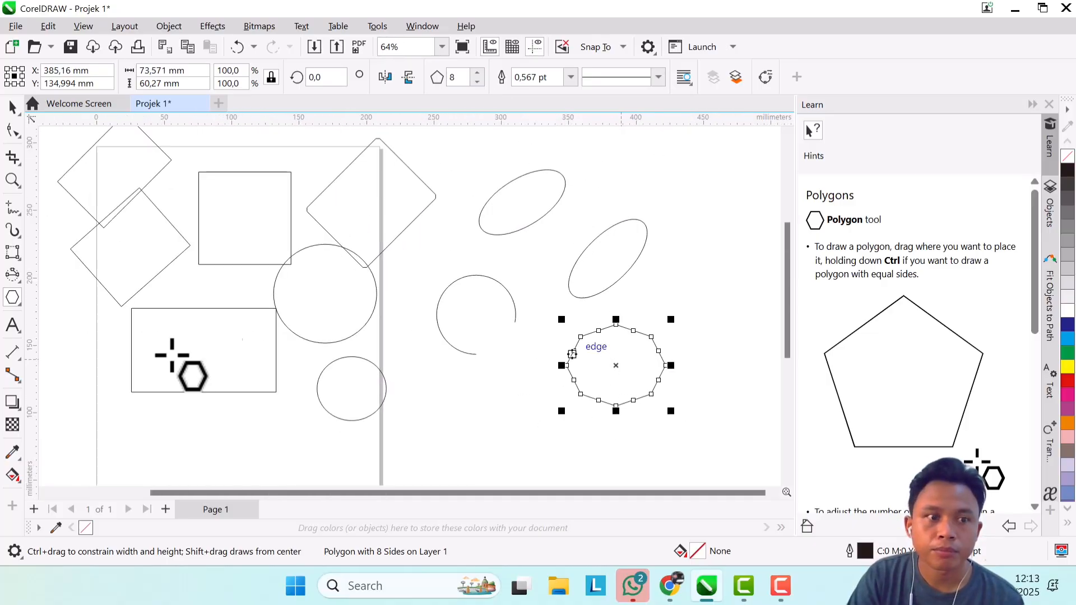
Draw a five-pointed star about 63 by 60 mm outside the page, directly below the arc
click(12, 300)
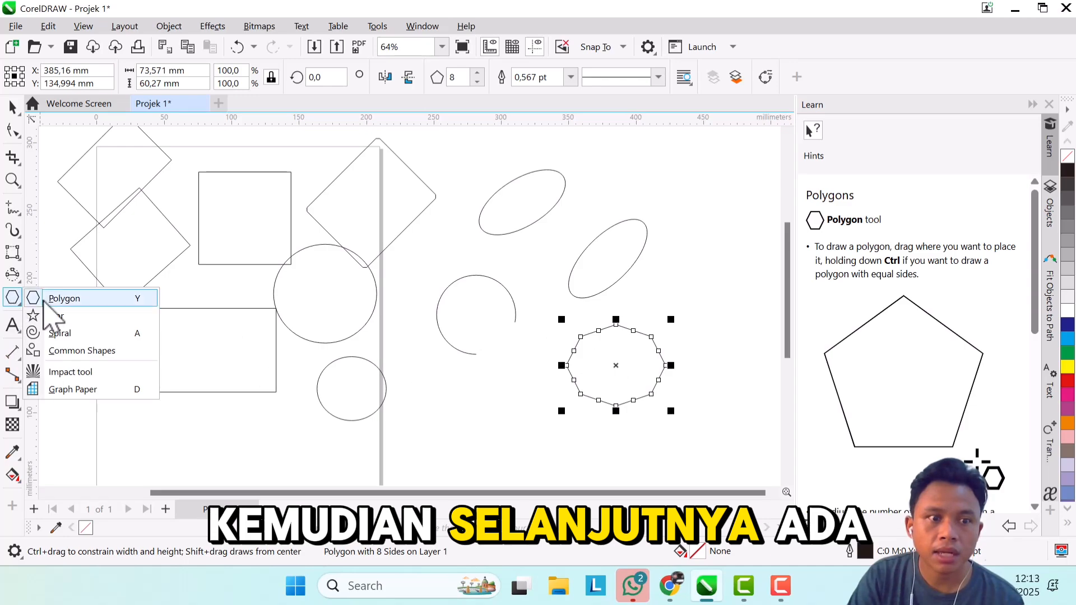
click(66, 313)
scroll(447, 353, down, 3)
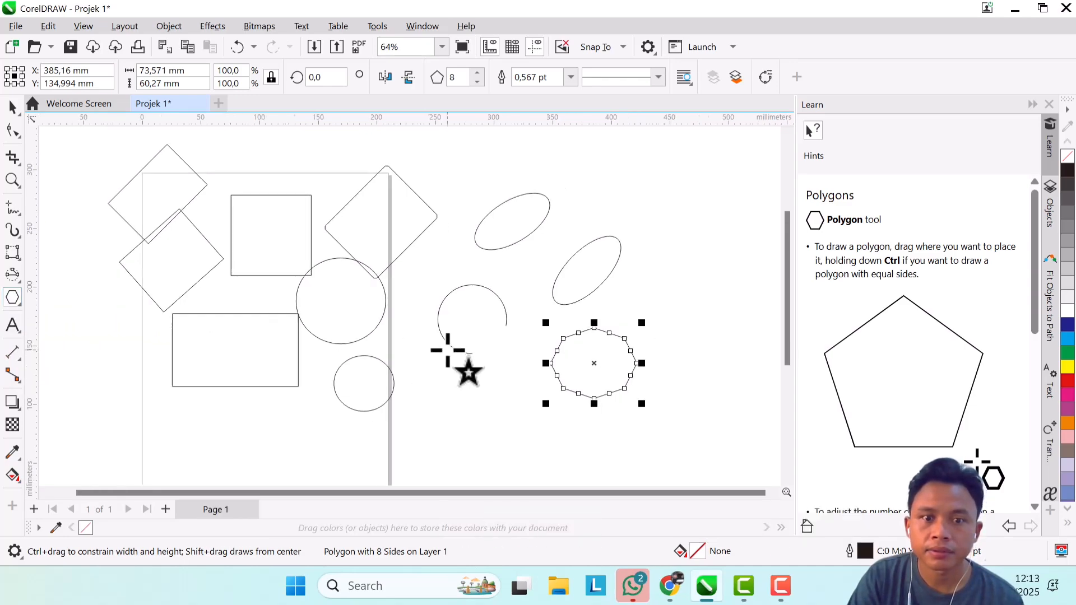
scroll(443, 386, up, 3)
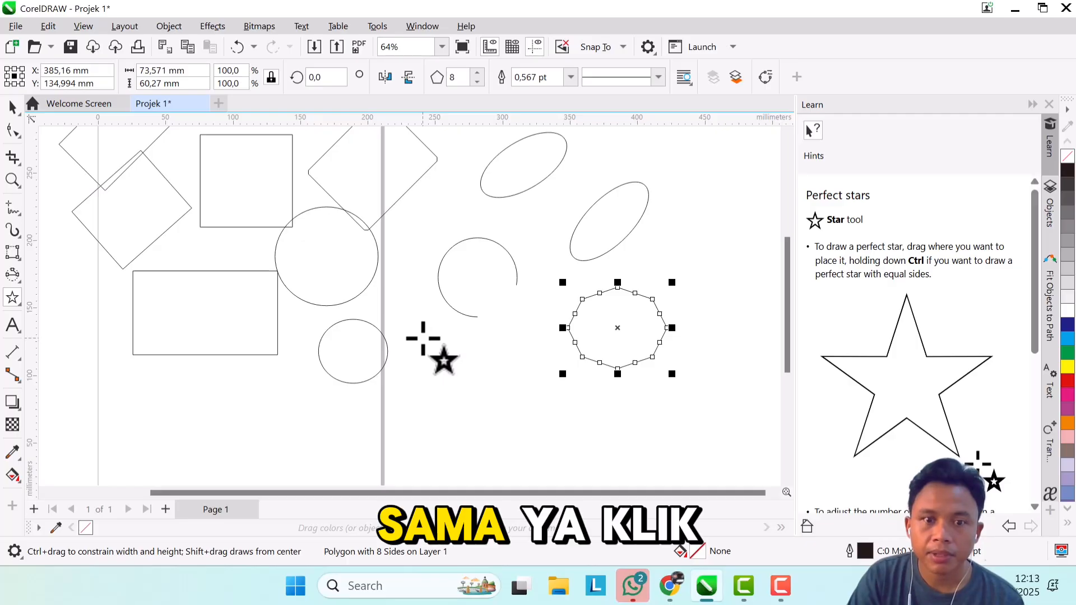
drag(423, 339, 513, 424)
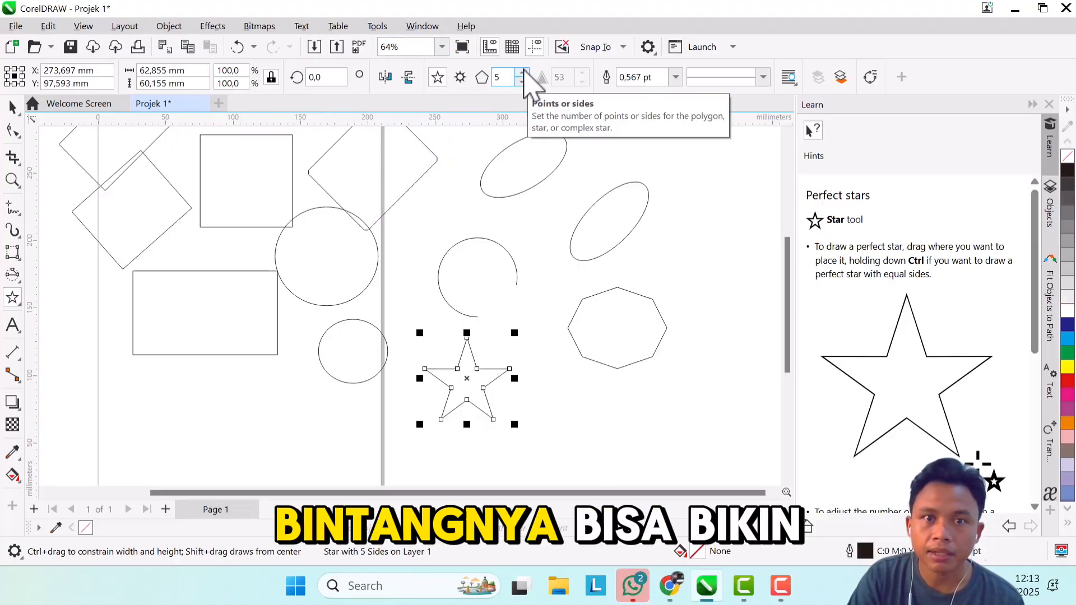
Set the star's number of points to 6 and keep the simple star type after trying the complex star option
scroll(522, 82, up, 1)
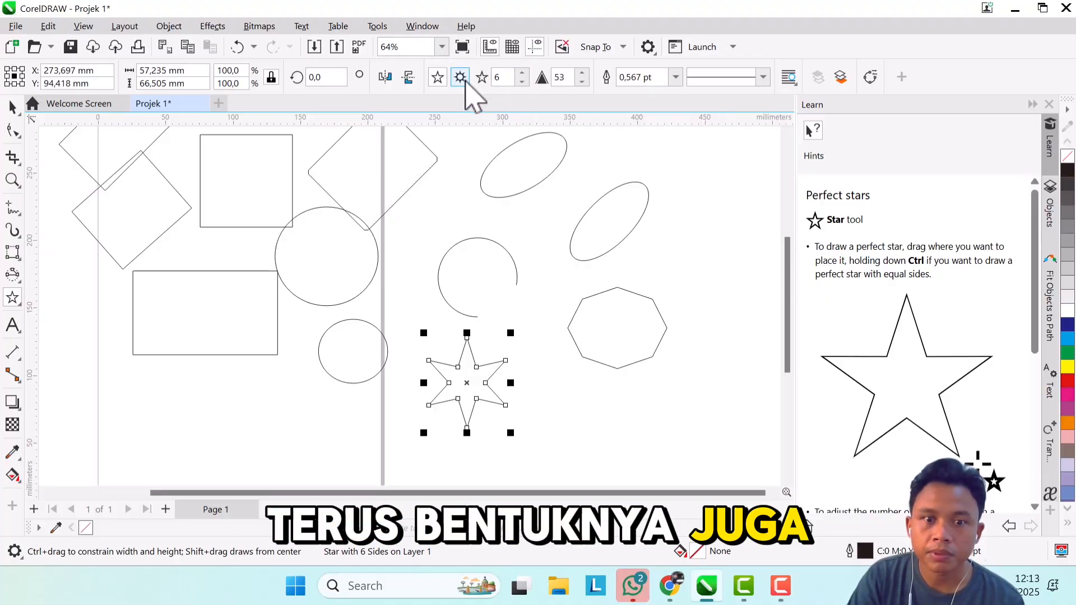
click(493, 79)
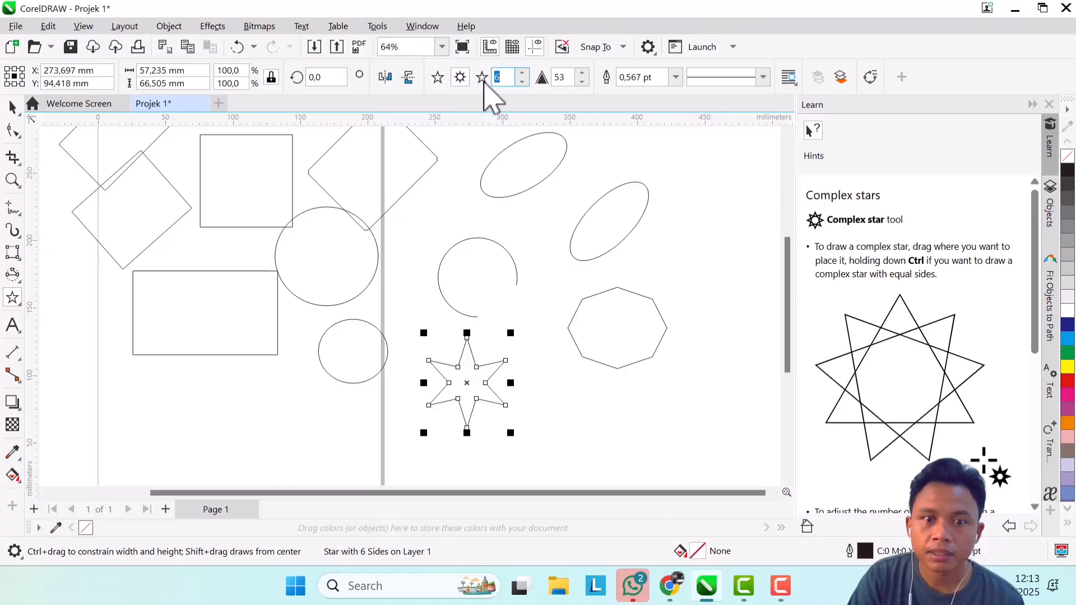
scroll(480, 387, up, 3)
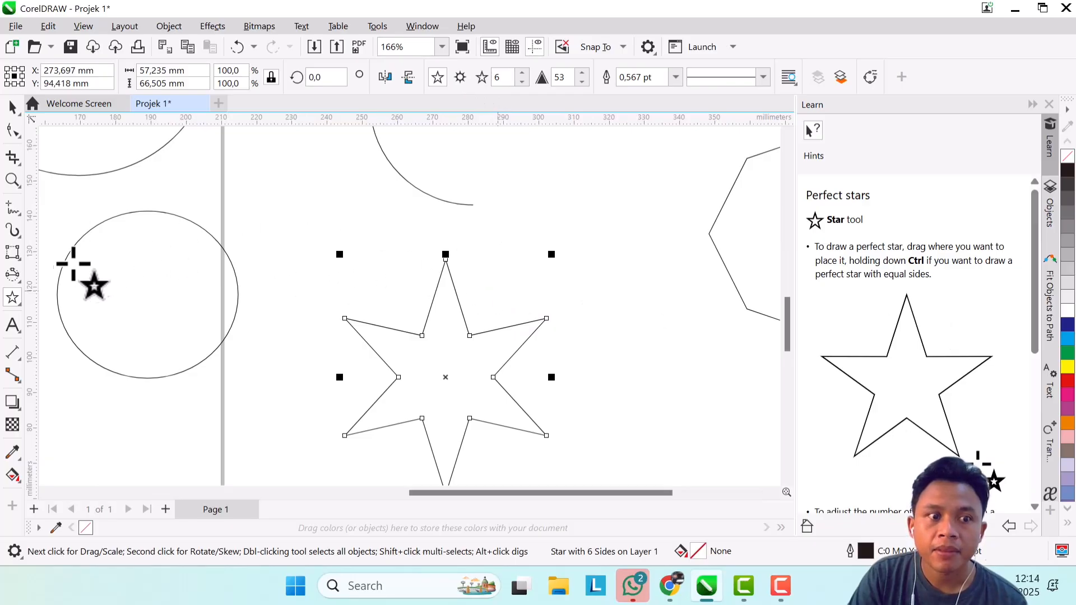
Draw two symmetrical spirals with 4 revolutions below the rectangle on the page, a round one and a wider, flatter one beside it
click(22, 305)
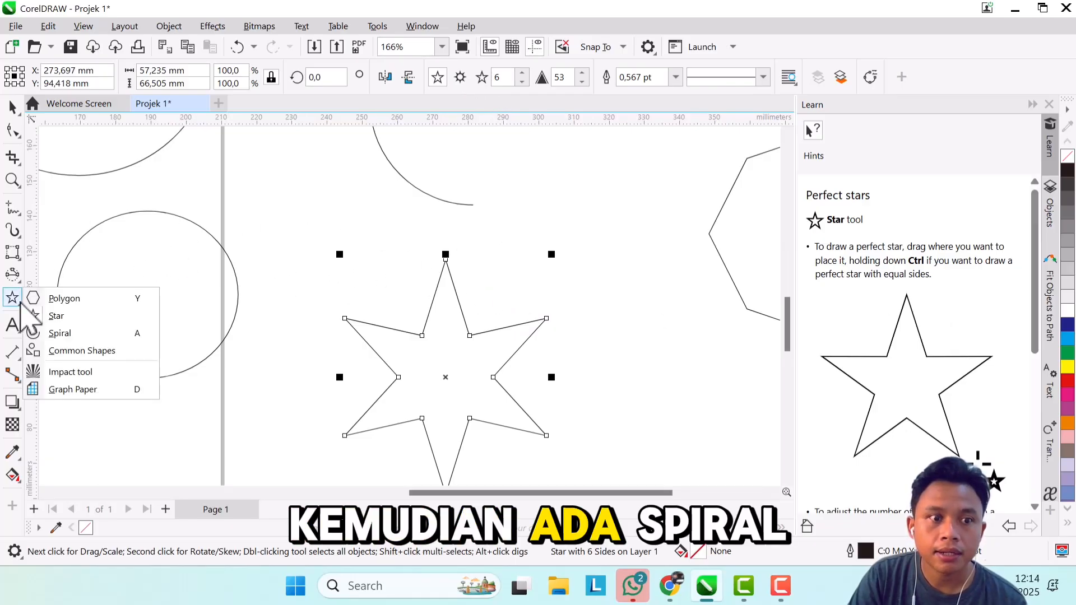
click(95, 330)
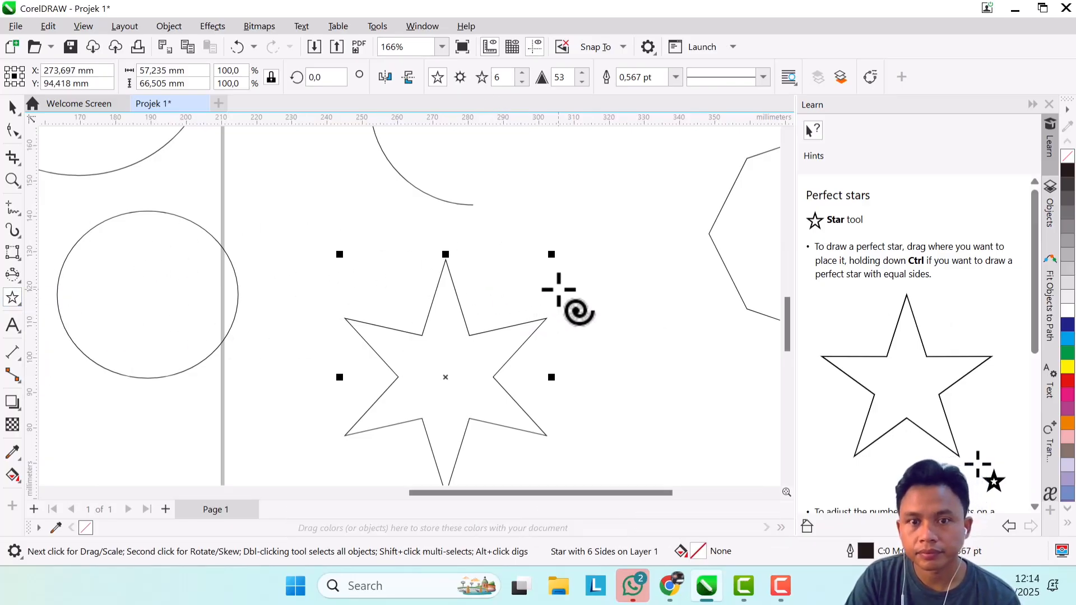
scroll(567, 296, down, 2)
scroll(481, 293, down, 5)
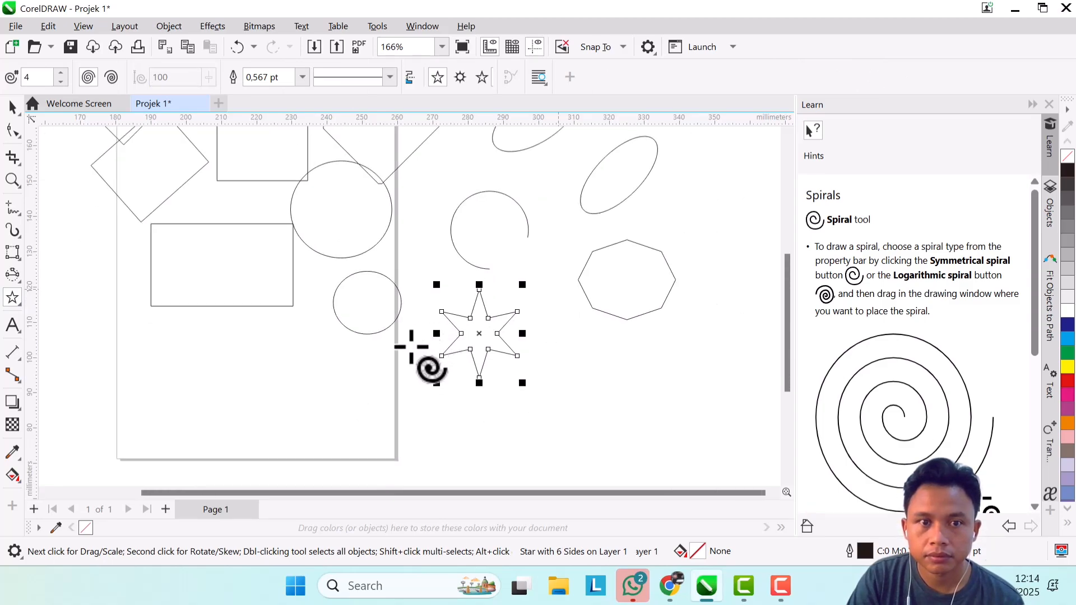
scroll(364, 361, up, 1)
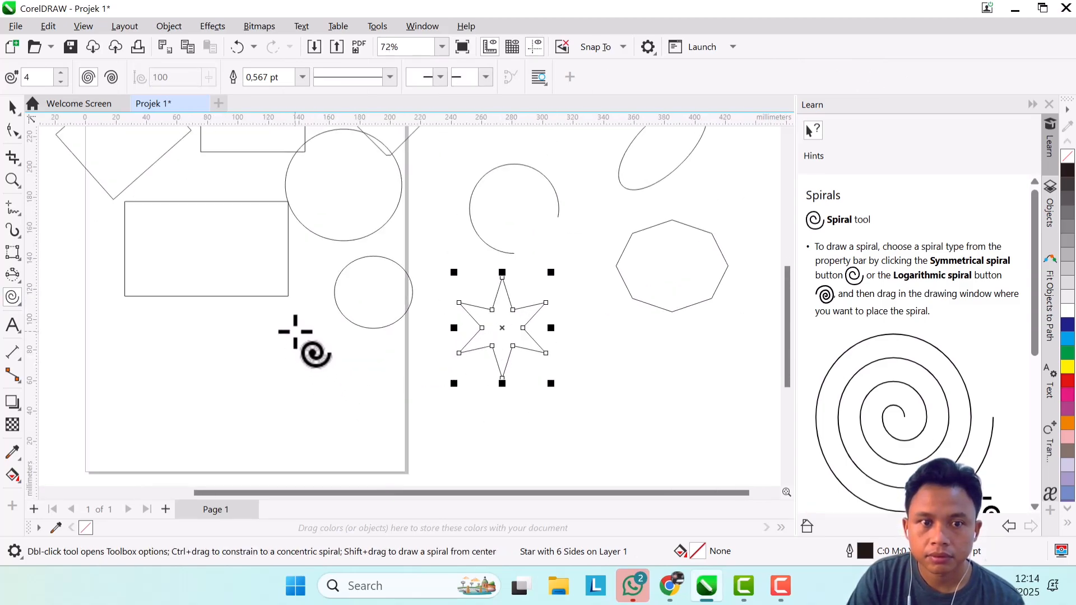
drag(295, 331, 373, 405)
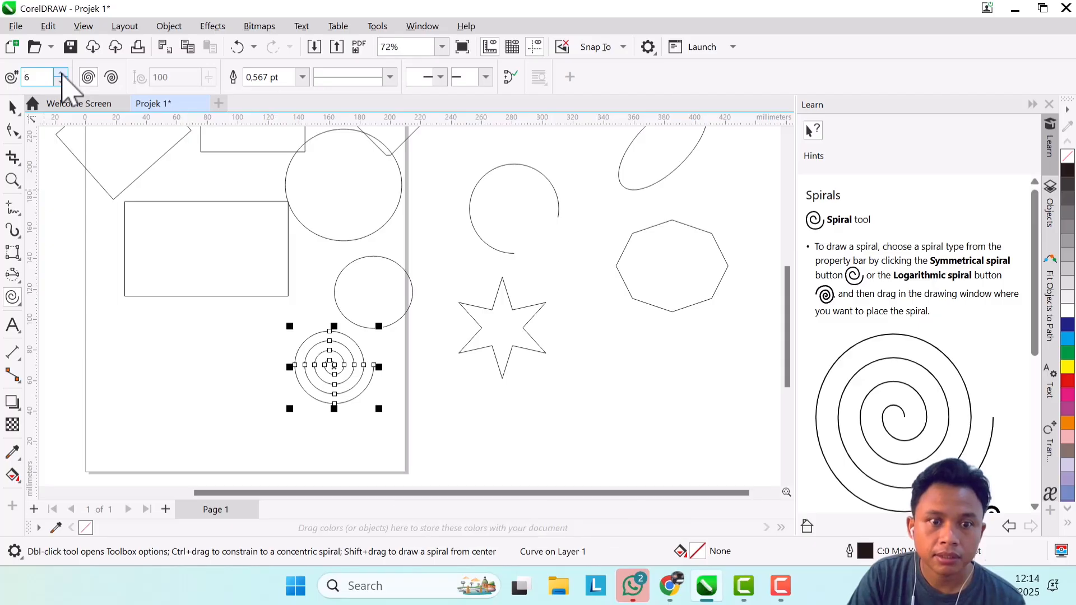
click(60, 82)
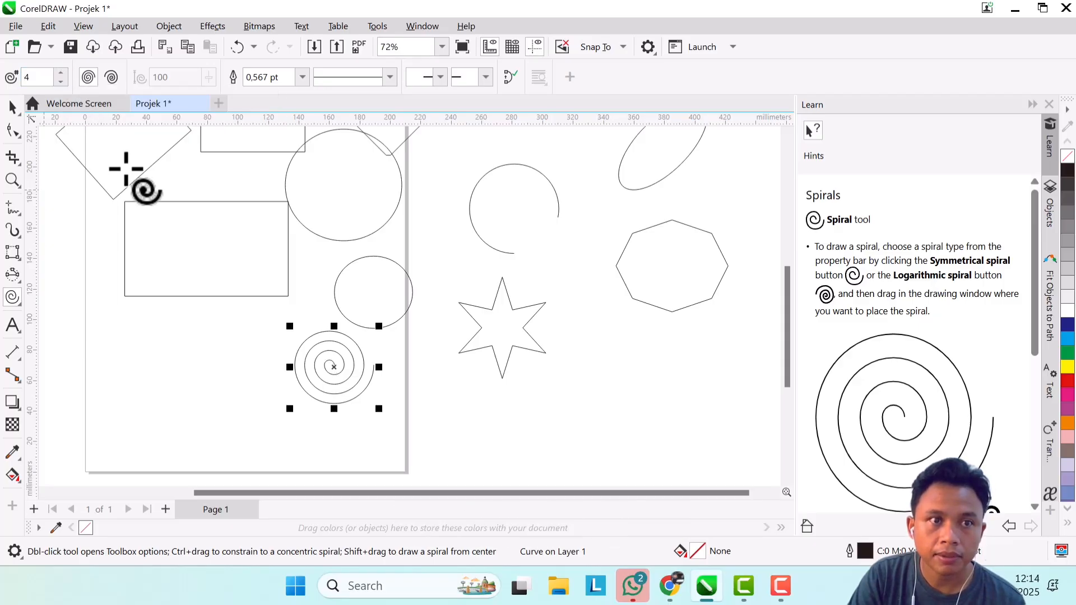
drag(115, 359, 224, 429)
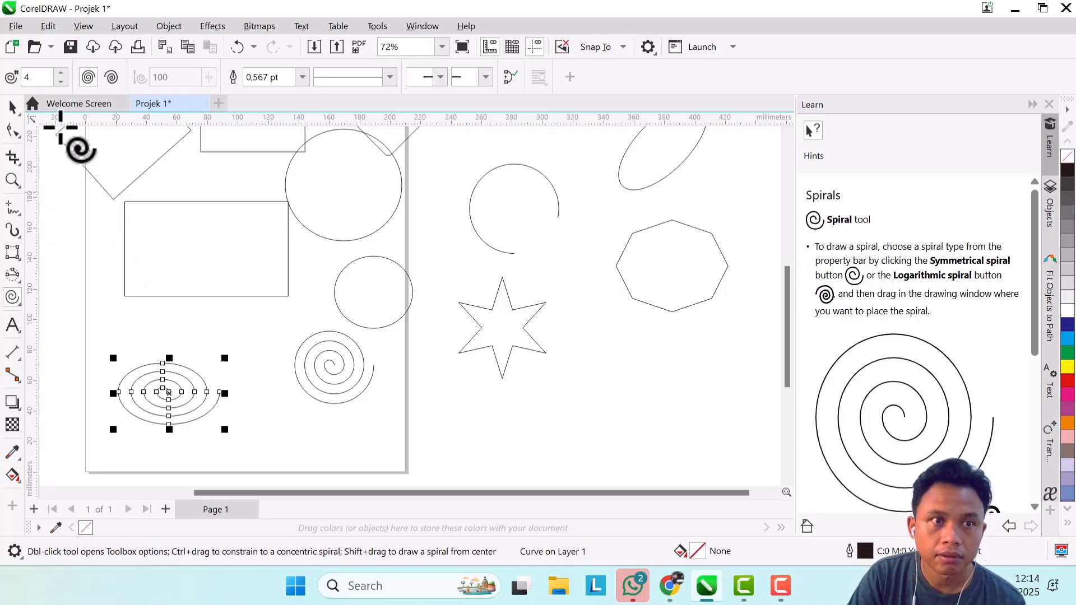
Draw a symmetrical spiral with 13 revolutions near the page's bottom edge, between and below the two existing spirals
click(60, 72)
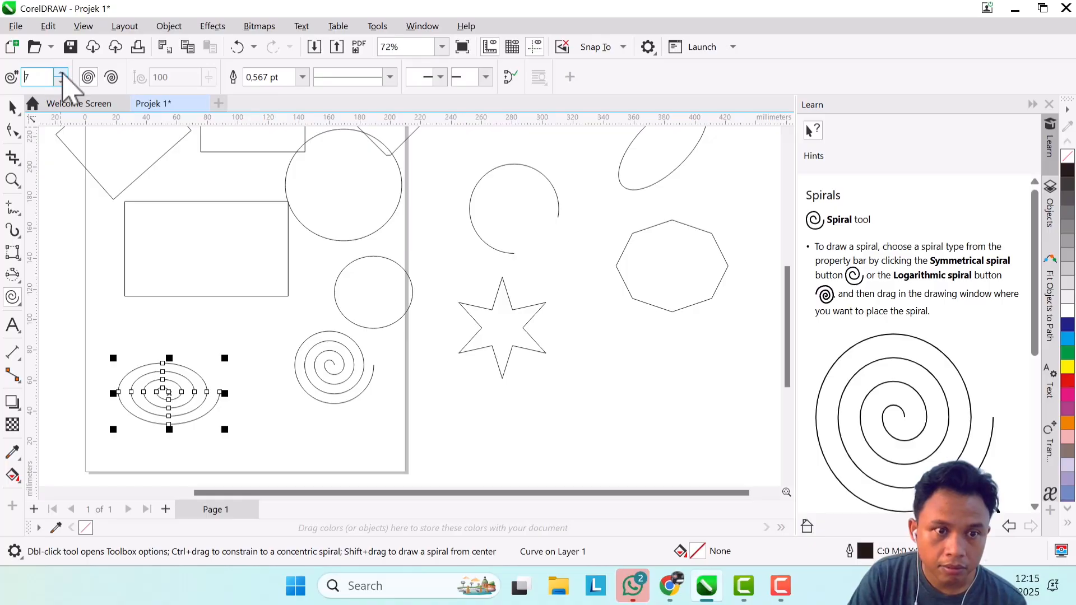
click(61, 73)
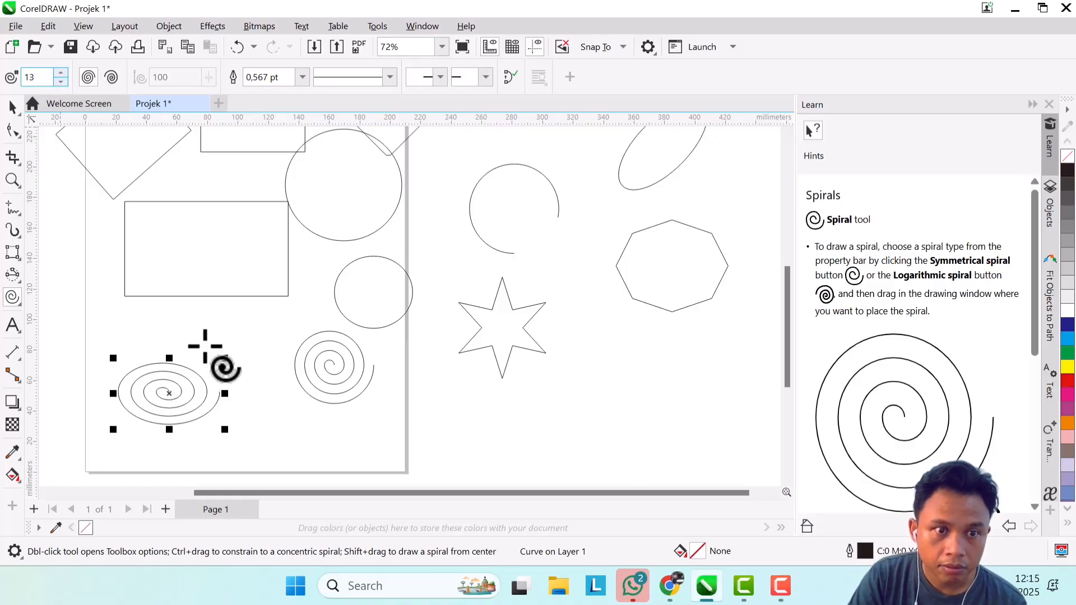
drag(259, 419, 338, 475)
scroll(303, 476, up, 3)
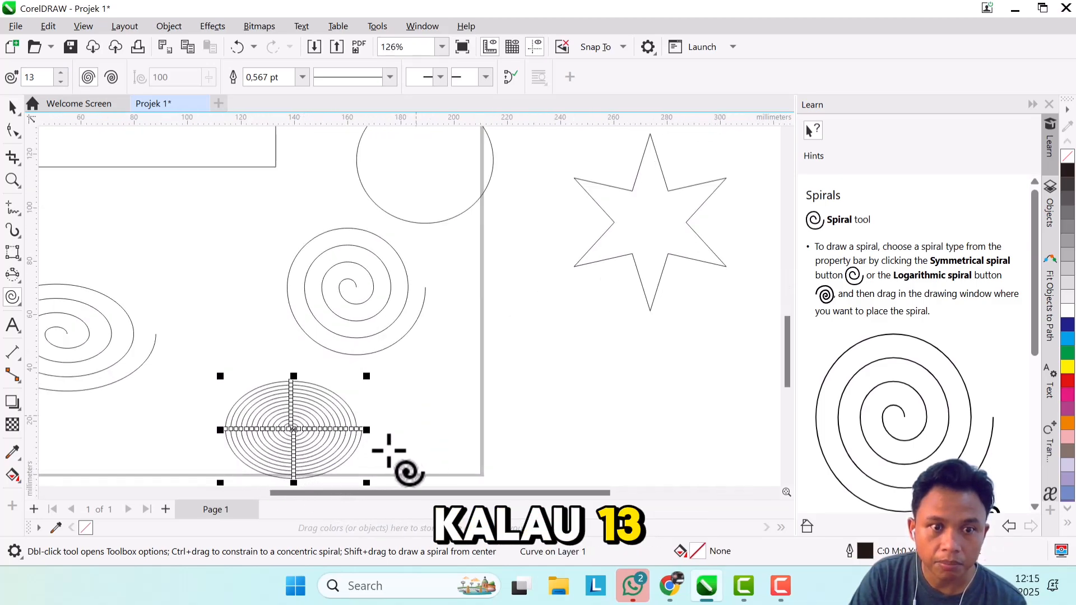
scroll(346, 454, up, 2)
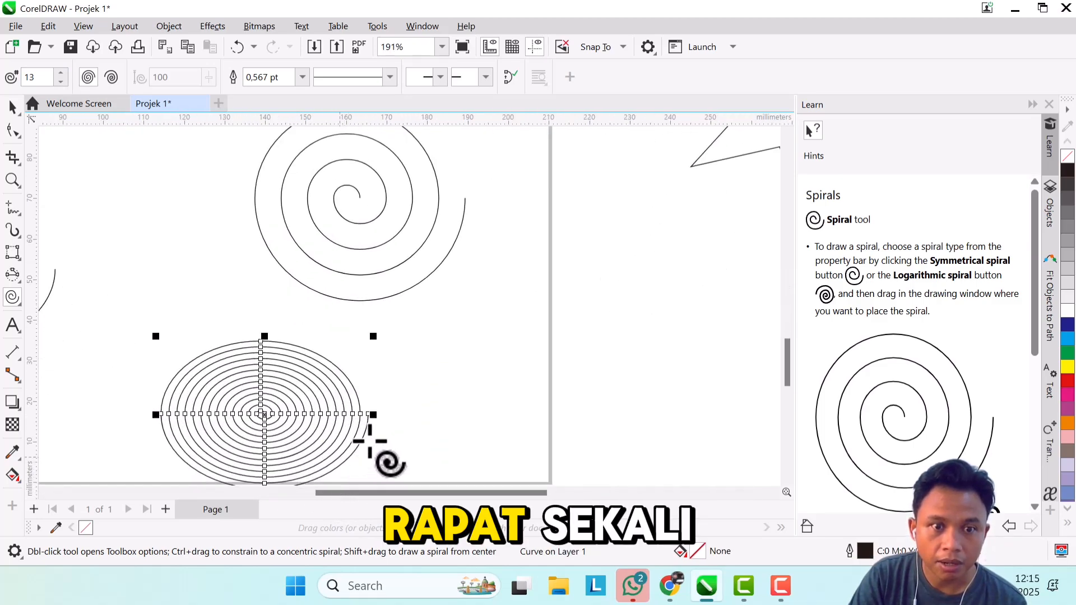
scroll(343, 419, down, 1)
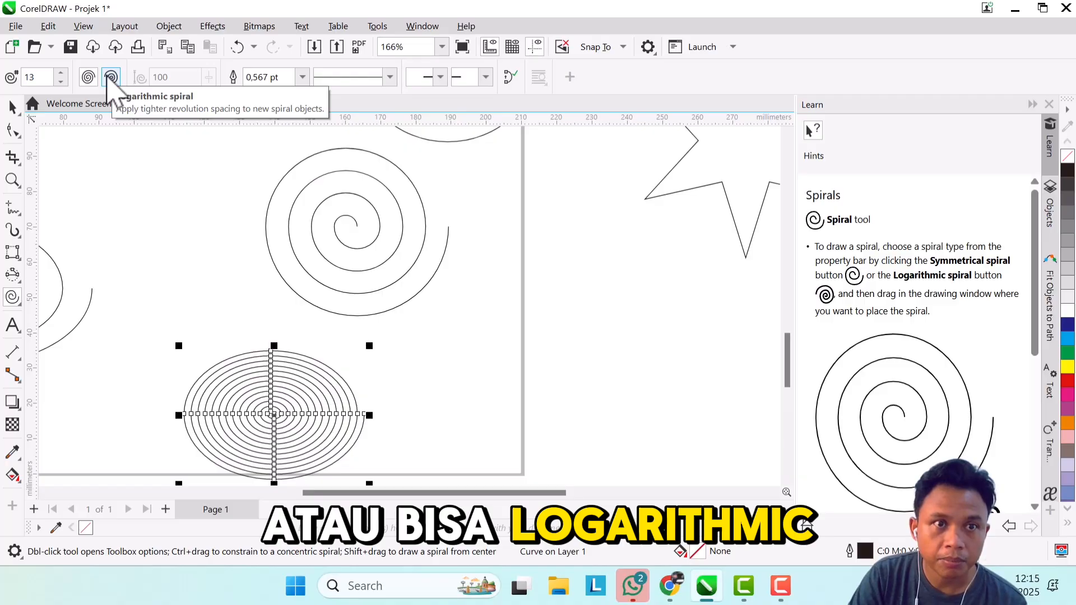
Draw a logarithmic spiral with 13 revolutions and an expansion factor of 100 across the page's right edge, beside the dense spiral
click(111, 78)
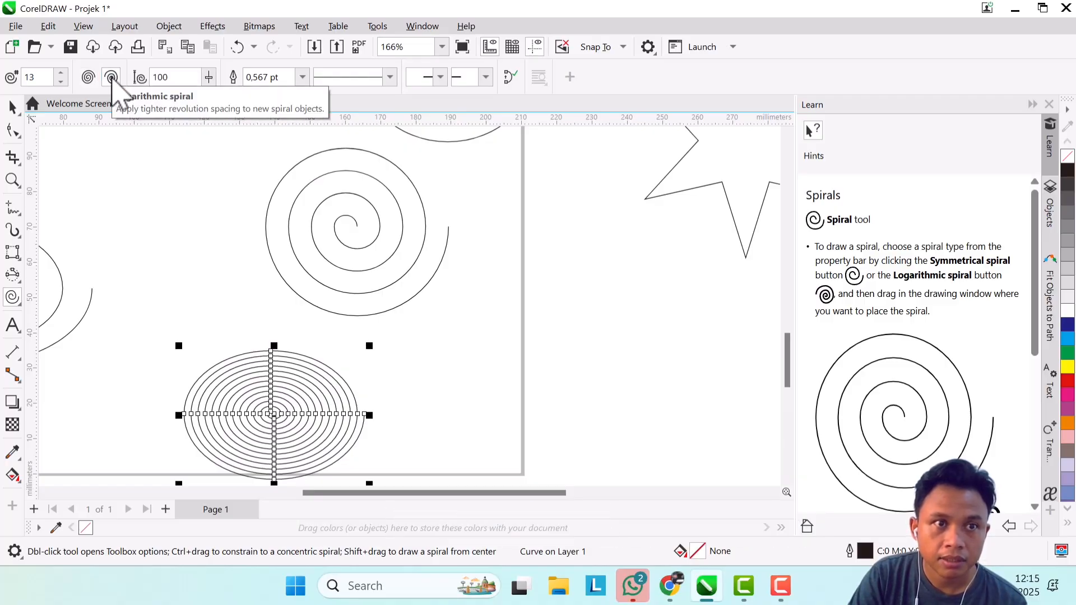
drag(473, 335, 582, 441)
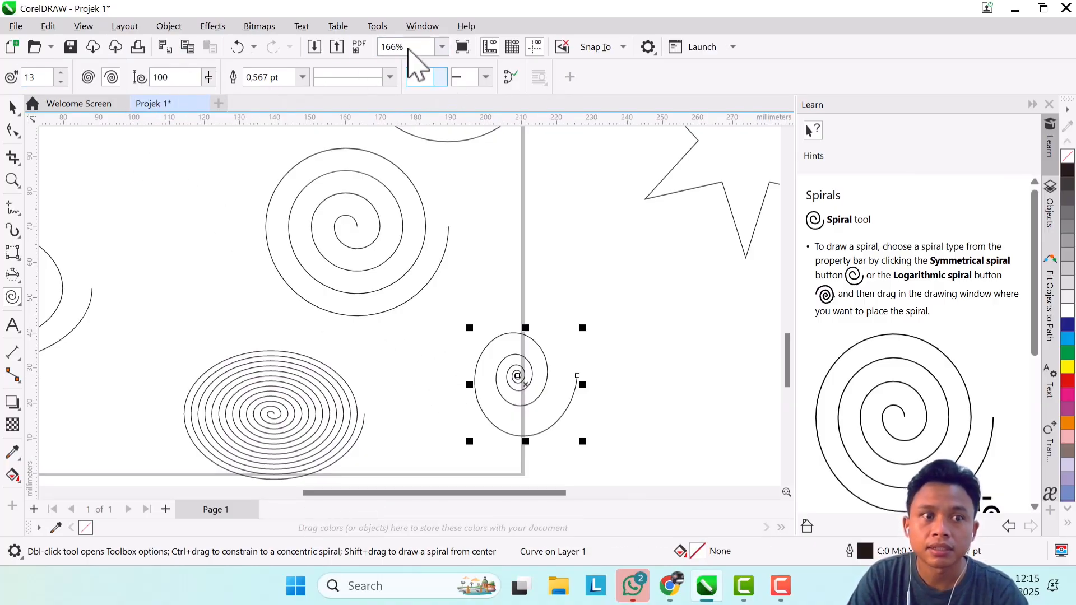
click(14, 303)
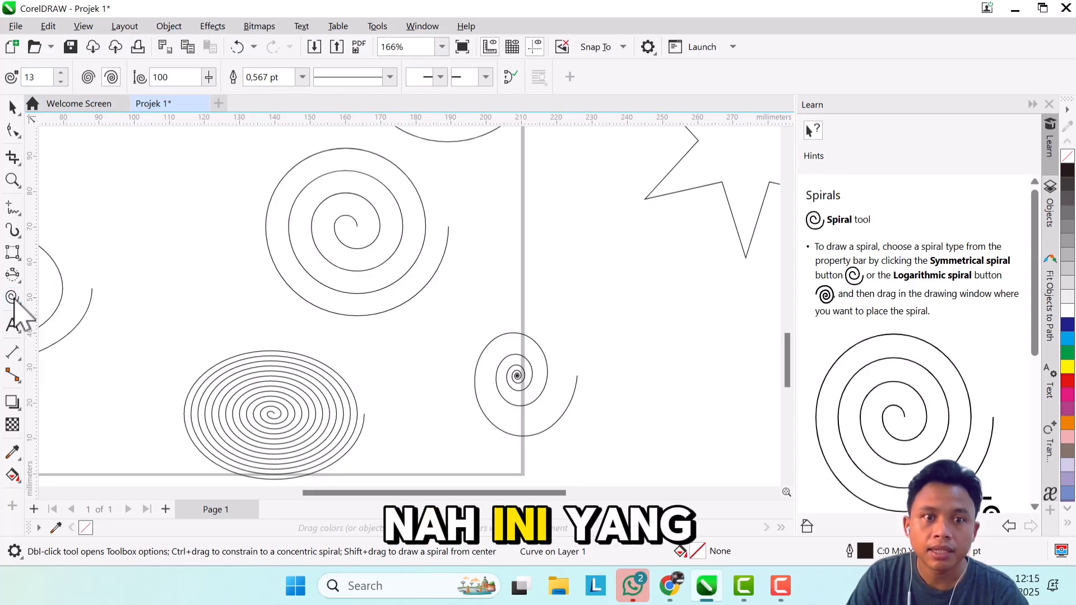
scroll(345, 300, down, 2)
scroll(344, 301, down, 4)
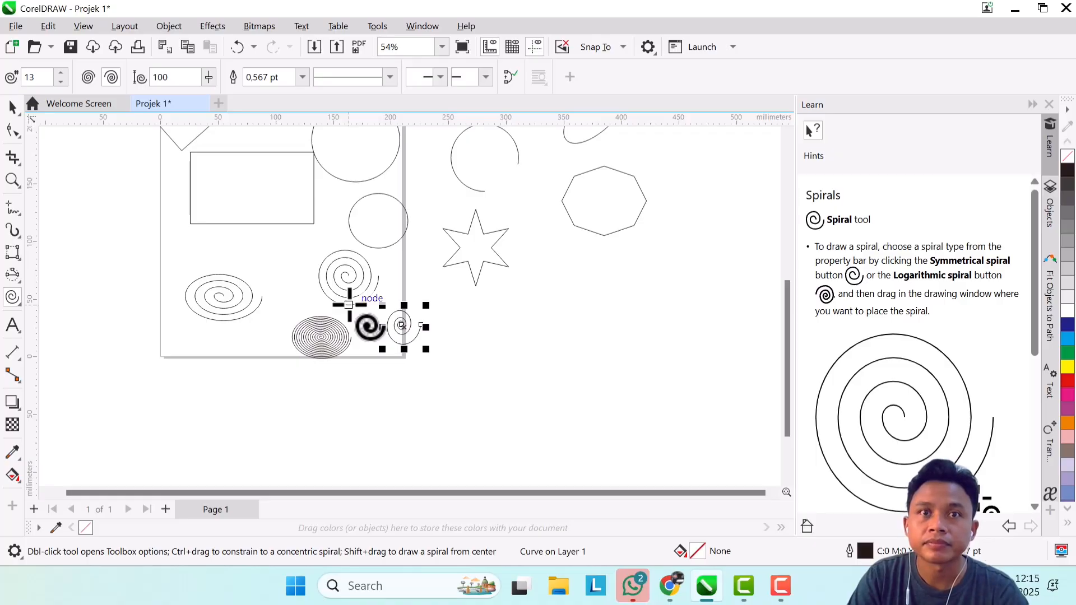
scroll(344, 300, up, 1)
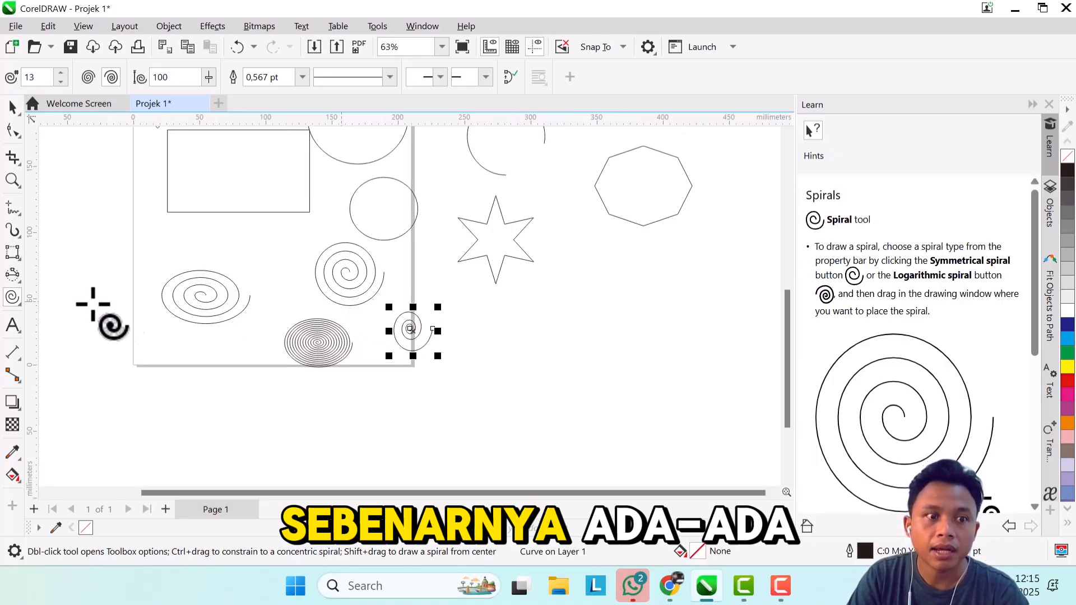
click(14, 300)
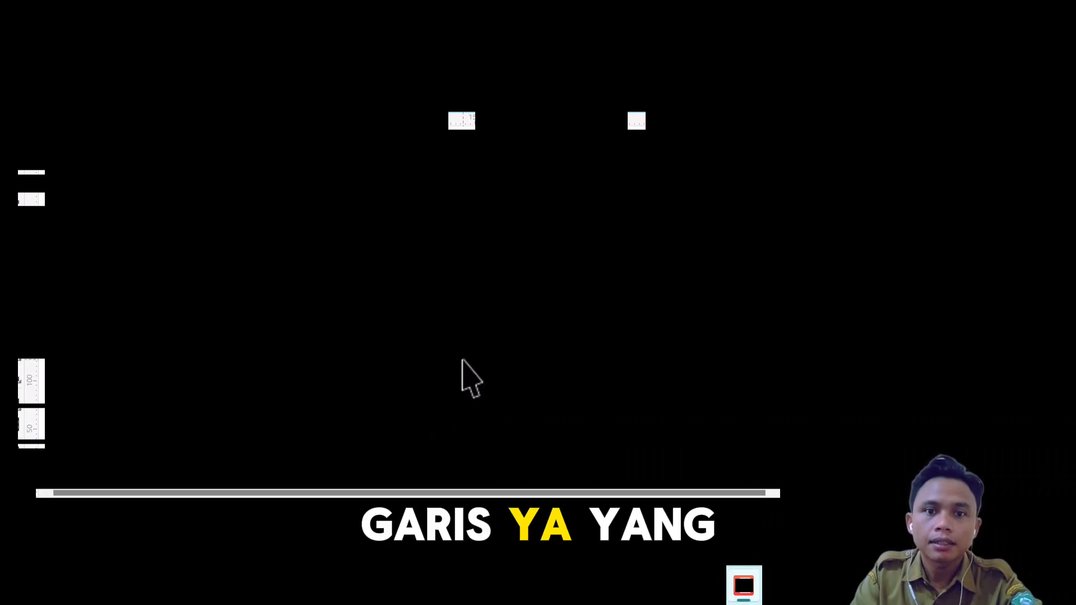
Delete all practice shapes on and around the page to leave an empty sheet
scroll(459, 374, down, 3)
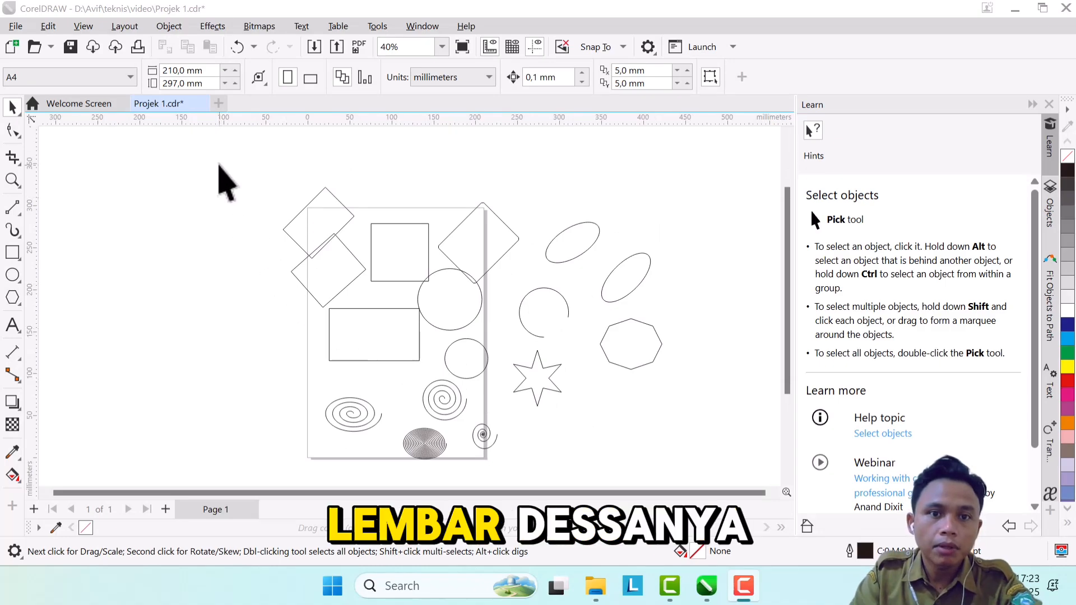
drag(220, 165, 724, 481)
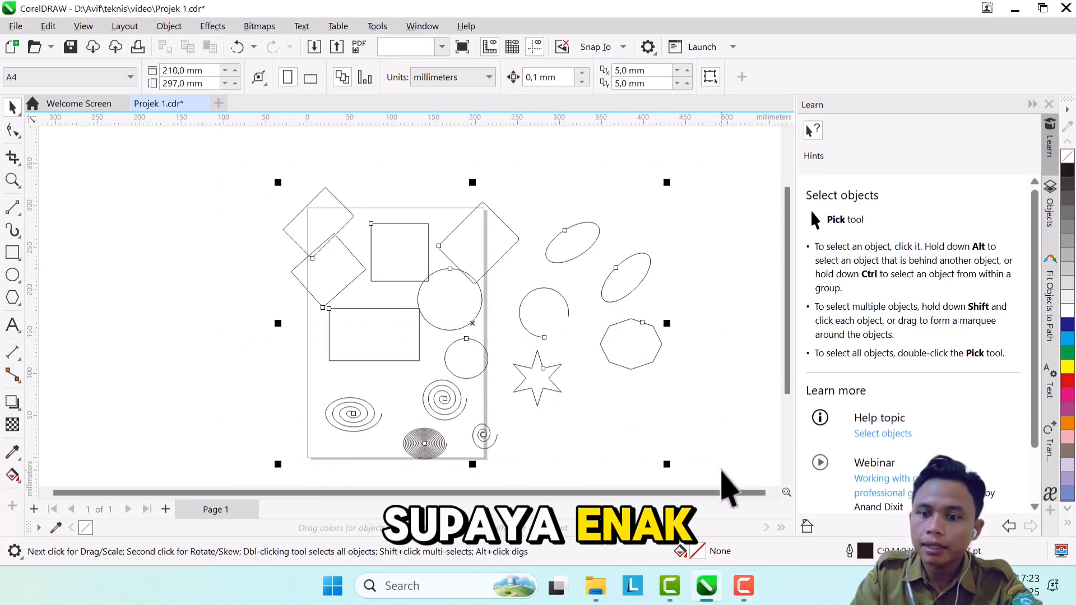
key(Delete)
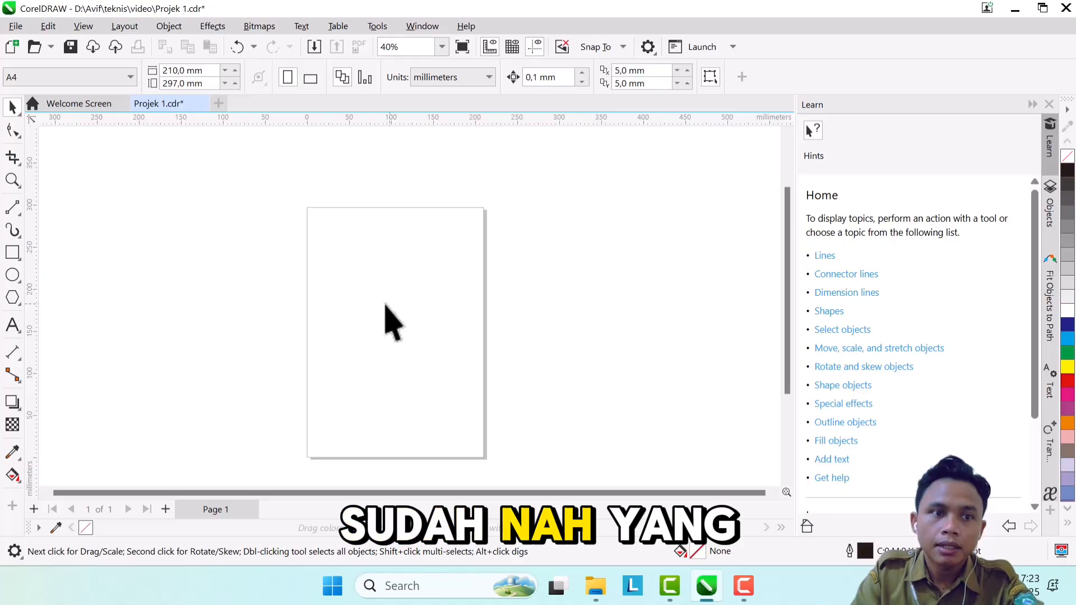
Draw one continuous winding curve about 300 by 139 mm with the Freehand tool across the upper half of the page and beyond its edge
click(14, 208)
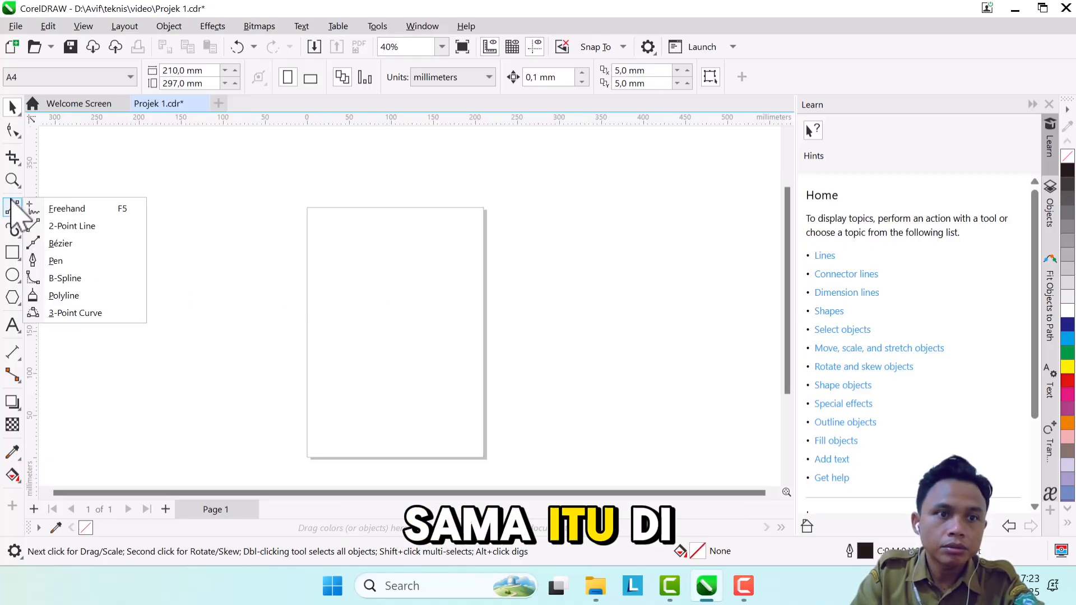
click(65, 210)
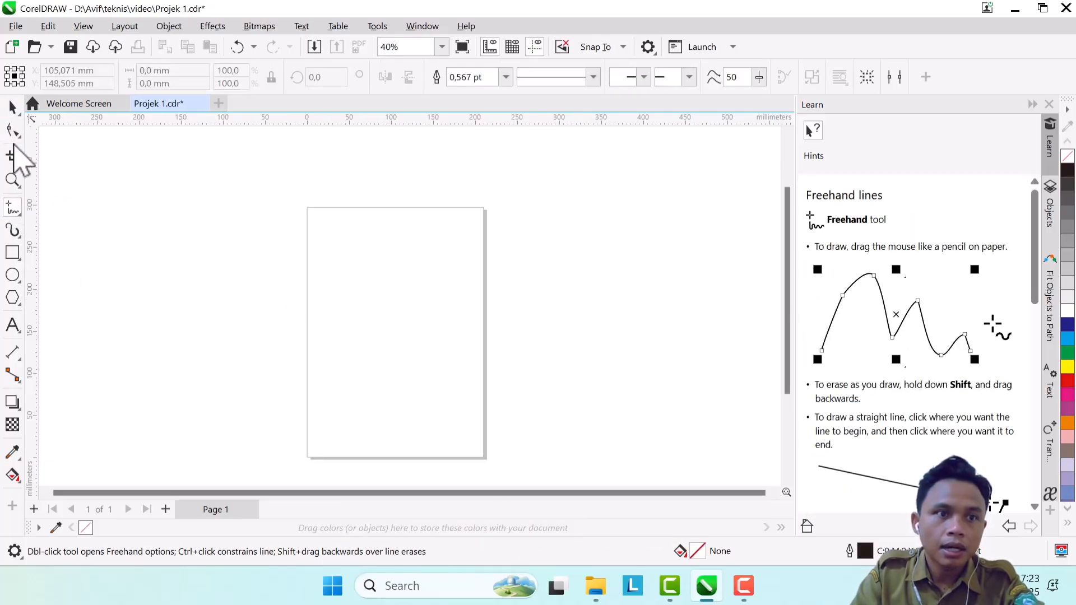
click(17, 209)
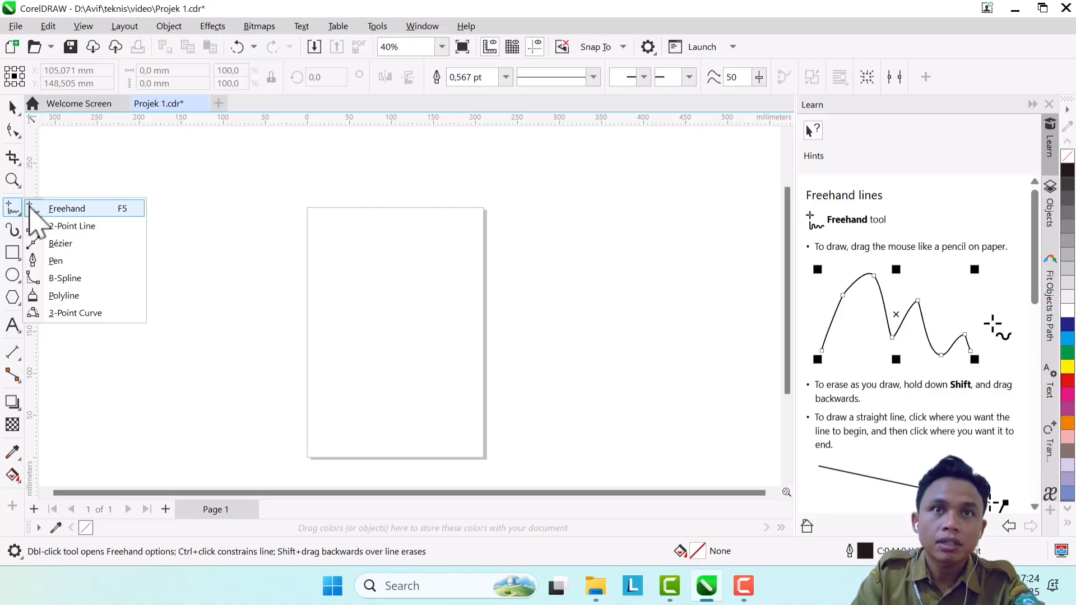
click(33, 209)
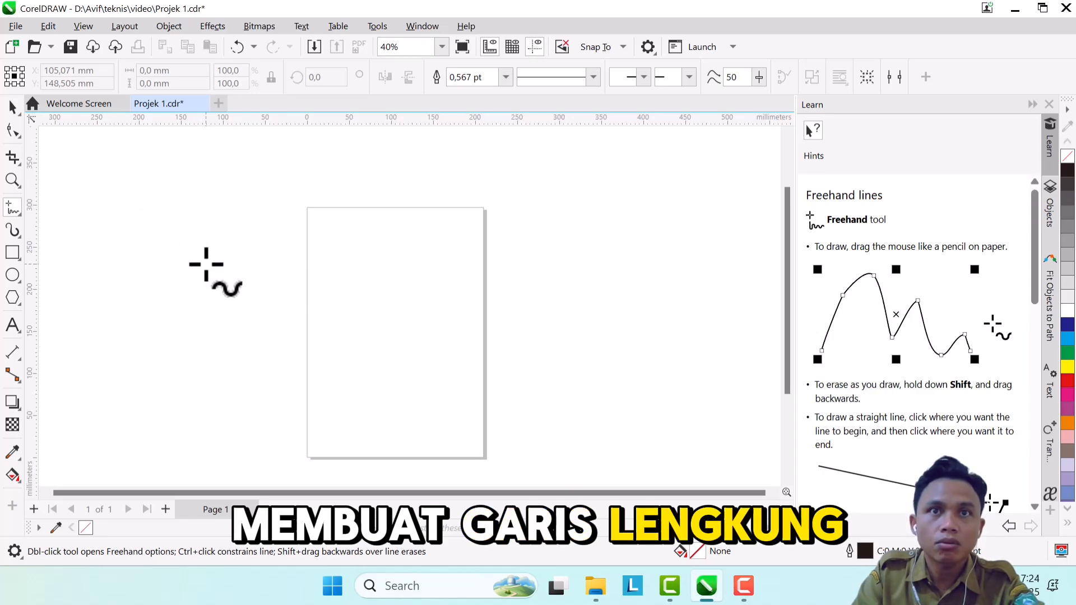
mouse_move(276, 288)
mouse_down()
mouse_move(275, 232)
mouse_move(365, 247)
mouse_up()
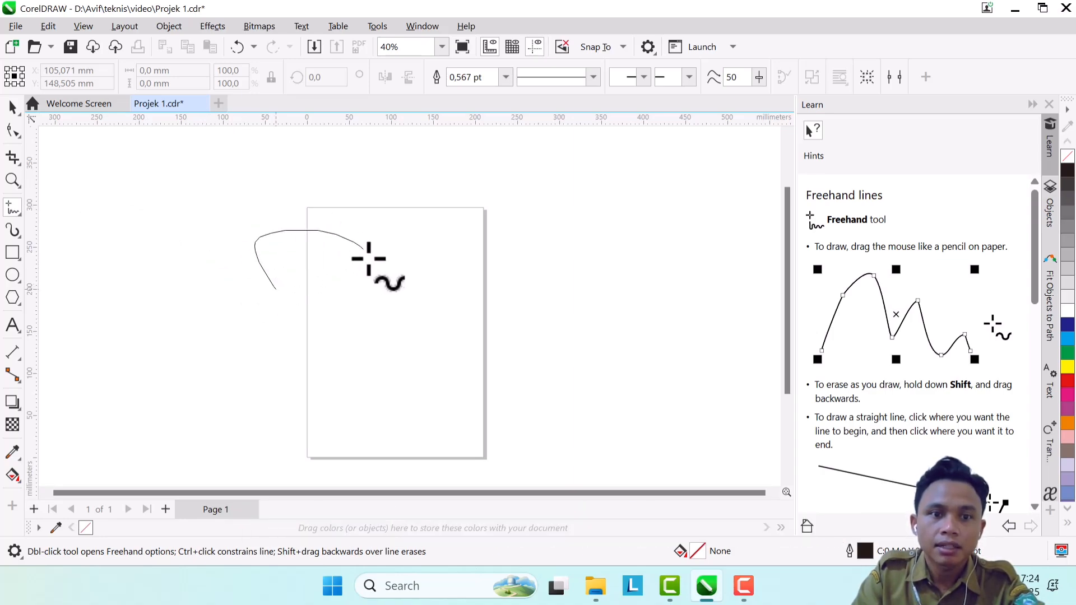
drag(236, 325, 207, 300)
mouse_move(205, 223)
mouse_down()
mouse_move(455, 218)
mouse_move(452, 251)
mouse_up()
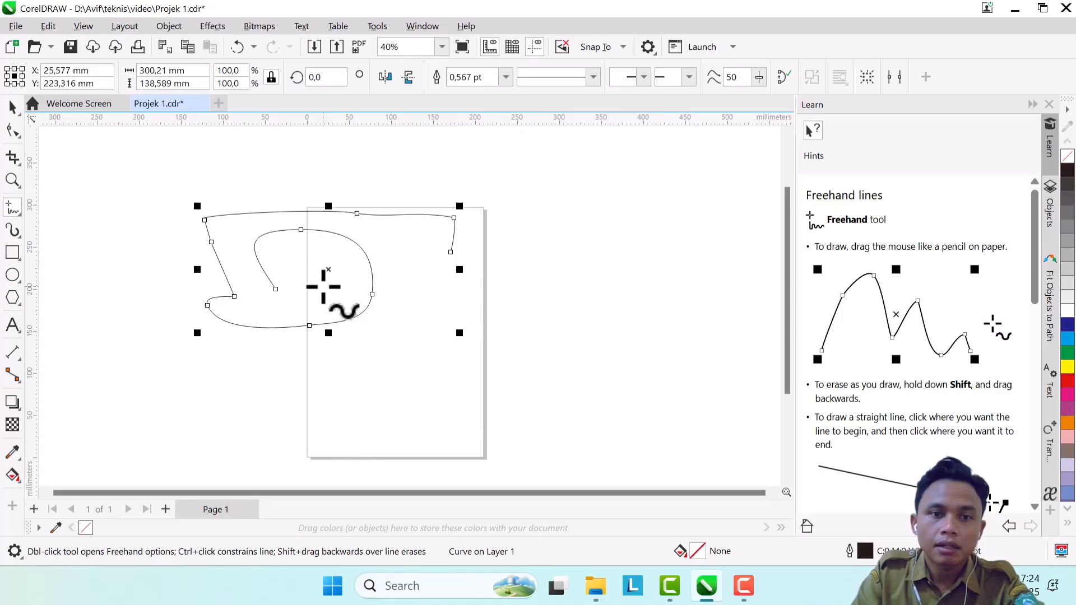
Draw a closed freehand triangle about 108 by 56 mm on the page, below the winding curve
scroll(325, 287, up, 3)
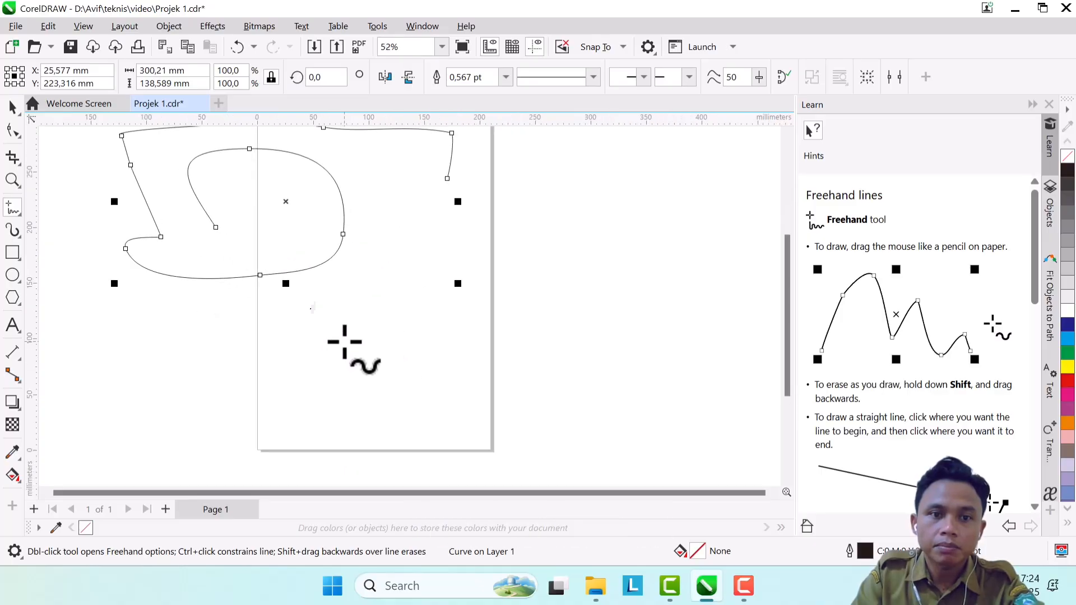
scroll(370, 324, down, 2)
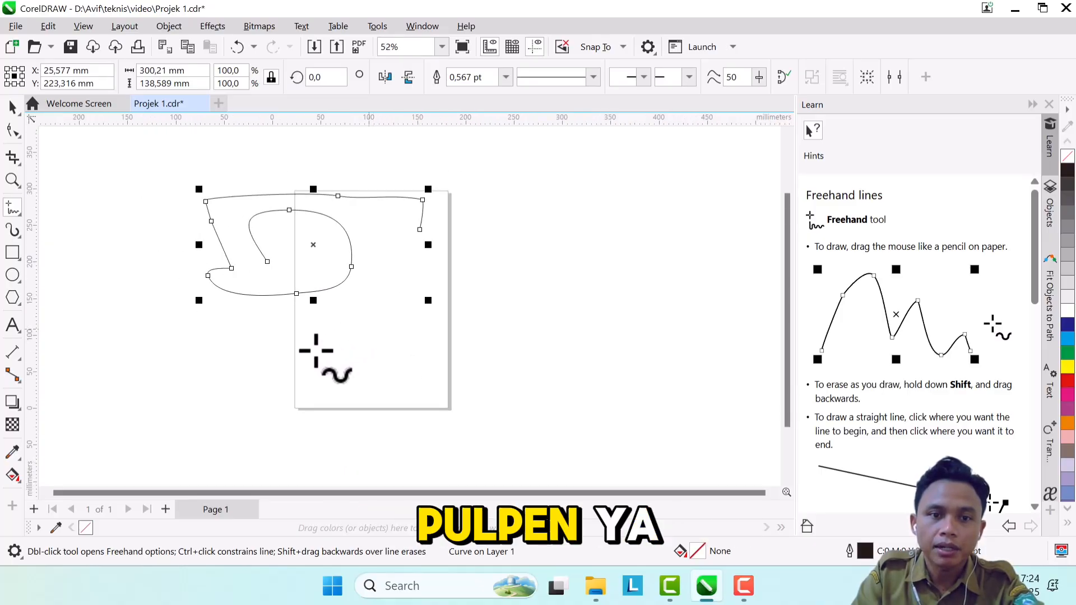
mouse_move(348, 315)
mouse_down()
mouse_move(320, 335)
mouse_move(360, 358)
mouse_move(372, 336)
mouse_move(349, 315)
mouse_up()
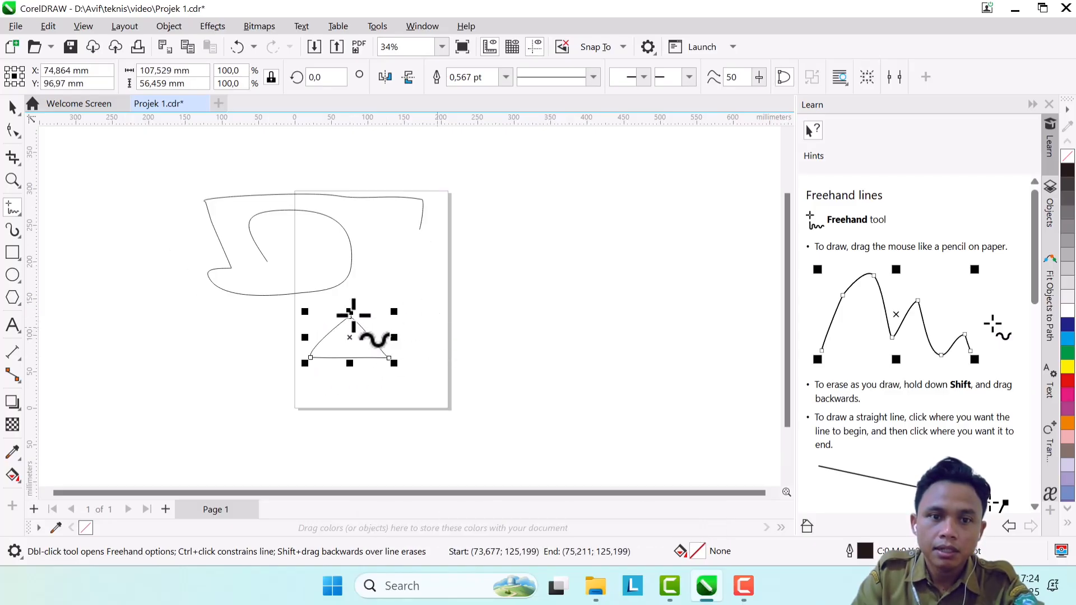
Draw a closed freehand four-sided box about 78 by 60 mm on the page, above and beside the freehand triangle
scroll(353, 315, up, 3)
scroll(359, 326, down, 3)
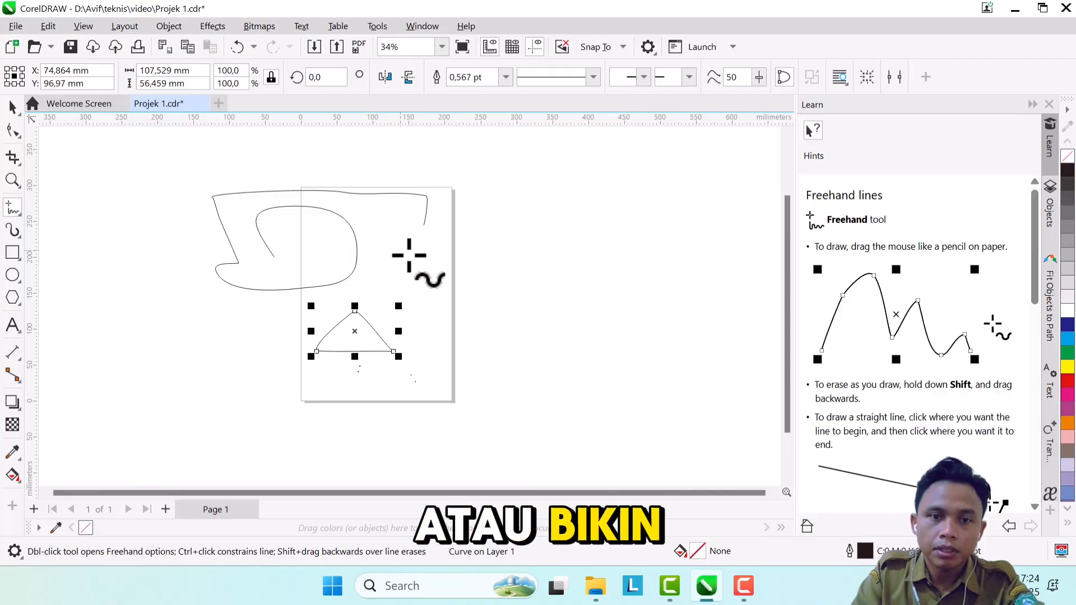
scroll(384, 275, up, 1)
click(385, 247)
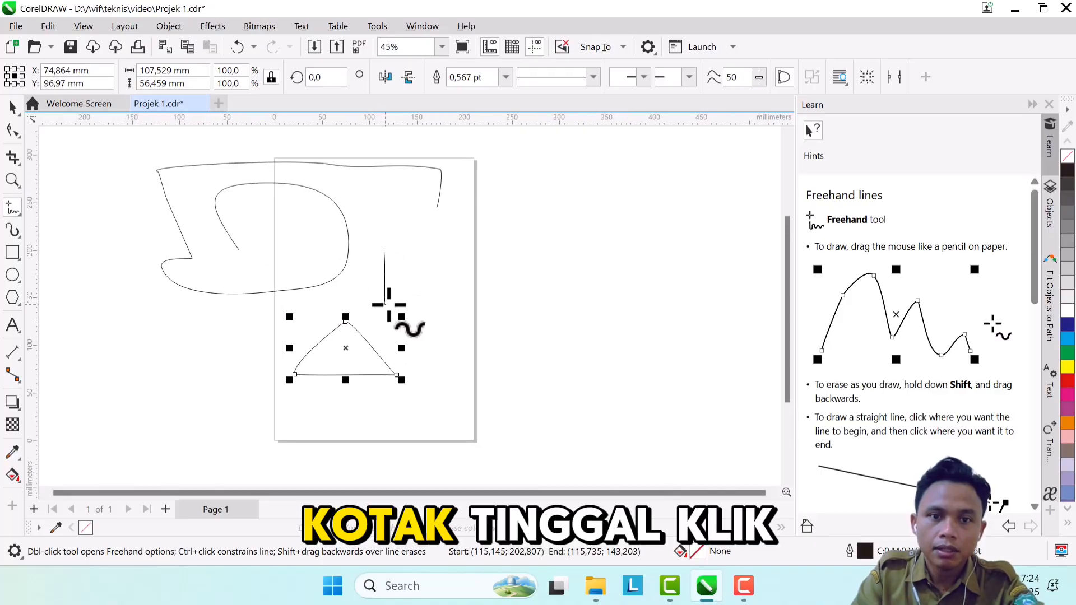
click(458, 300)
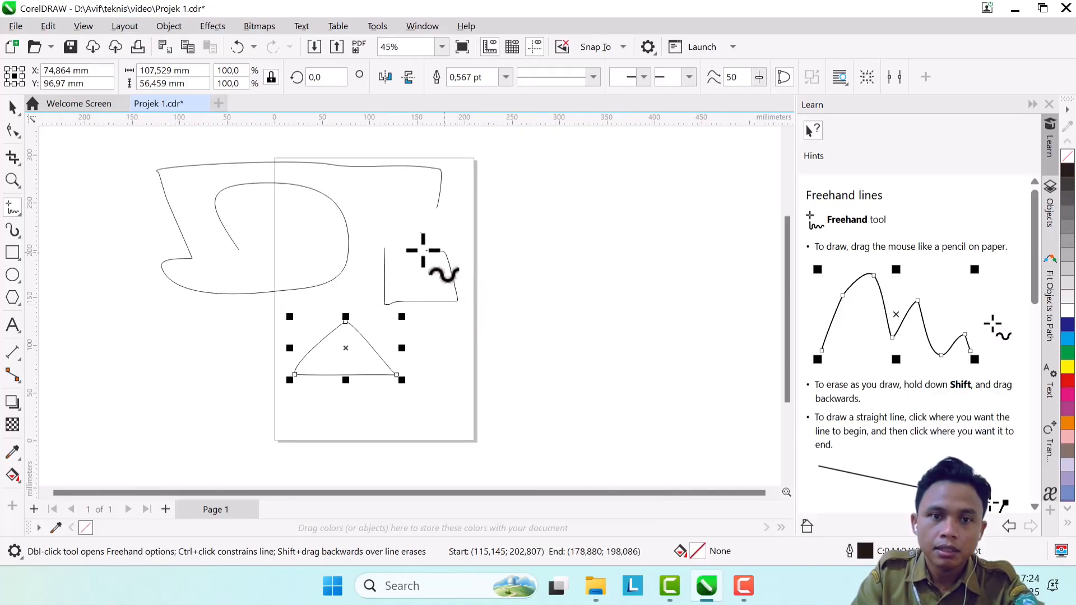
click(385, 248)
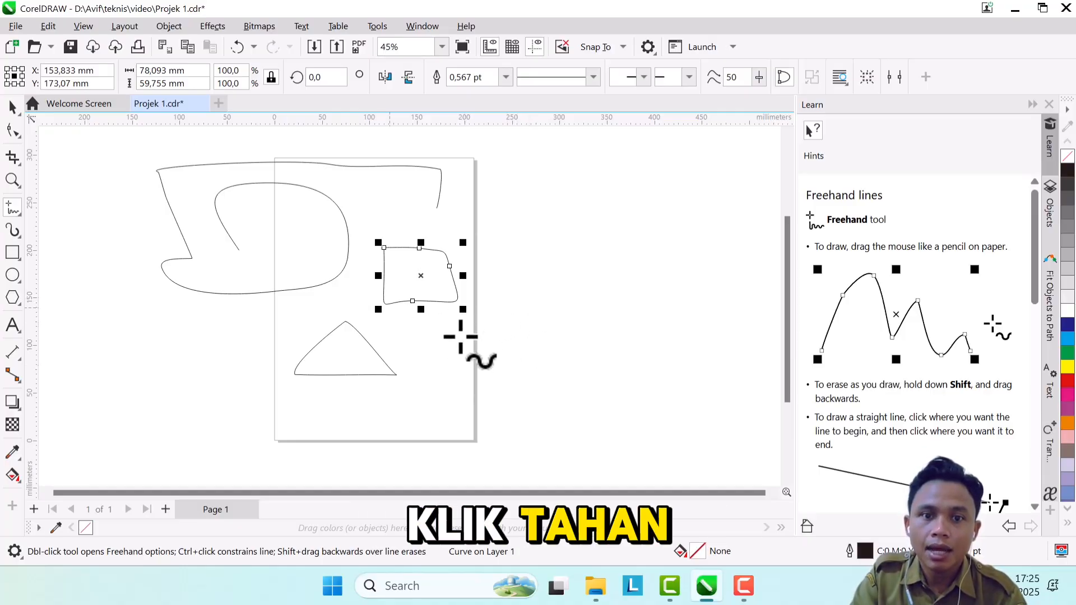
Draw a closed triangle of straight Freehand lines about 136 by 72 mm outside the page beside the box, with a horizontal base
click(501, 276)
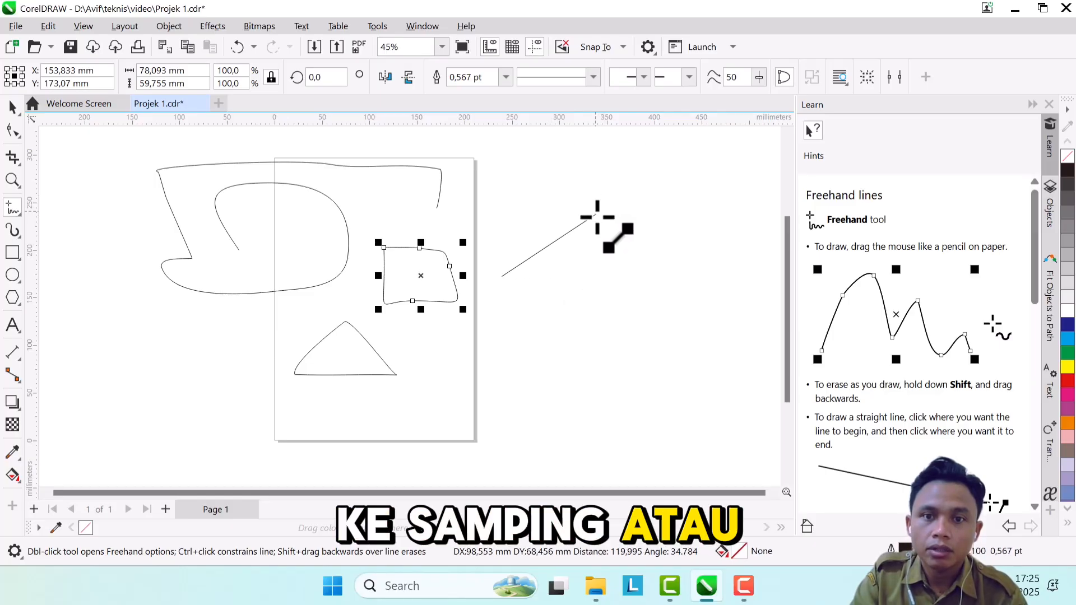
click(632, 275)
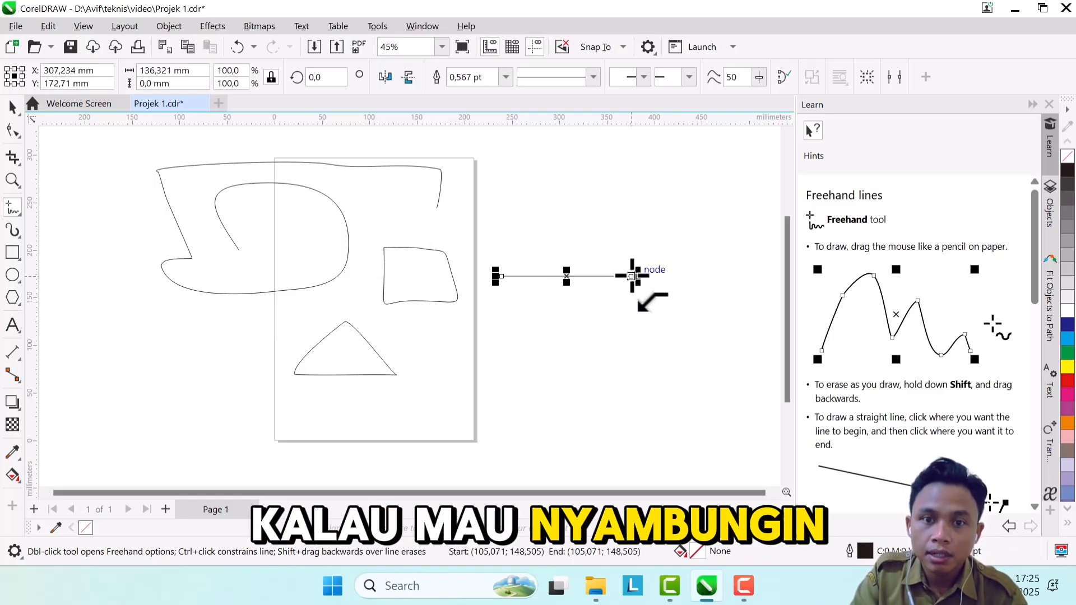
scroll(632, 275, up, 2)
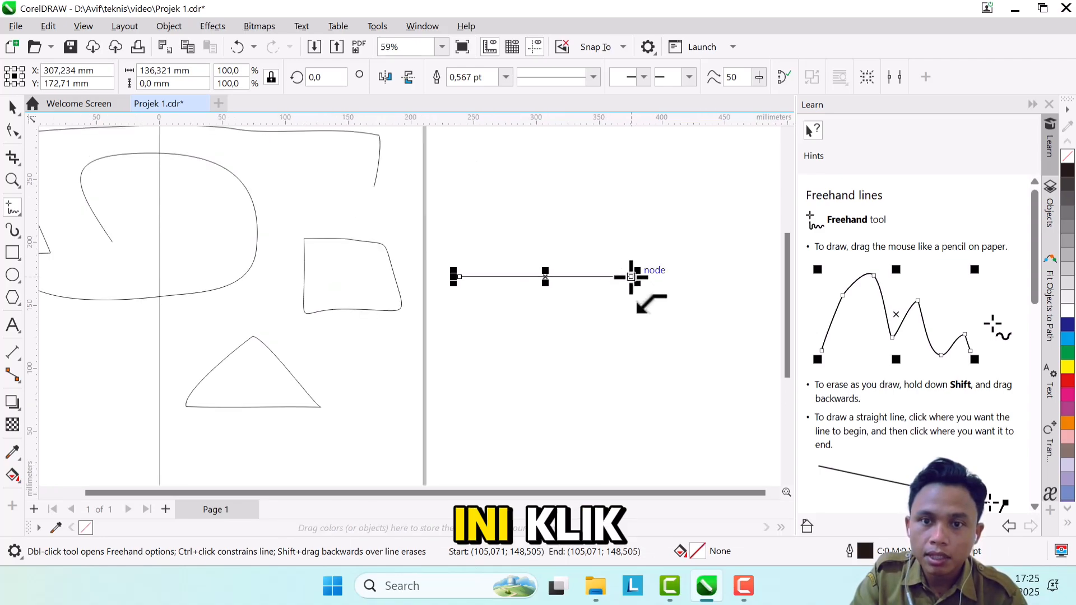
click(592, 187)
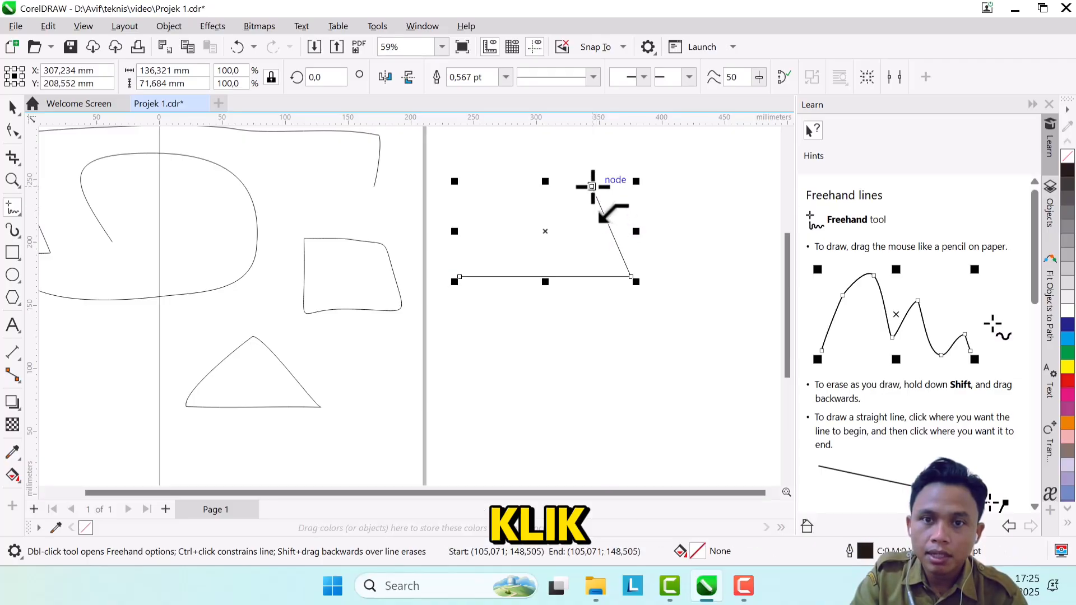
click(591, 187)
click(459, 277)
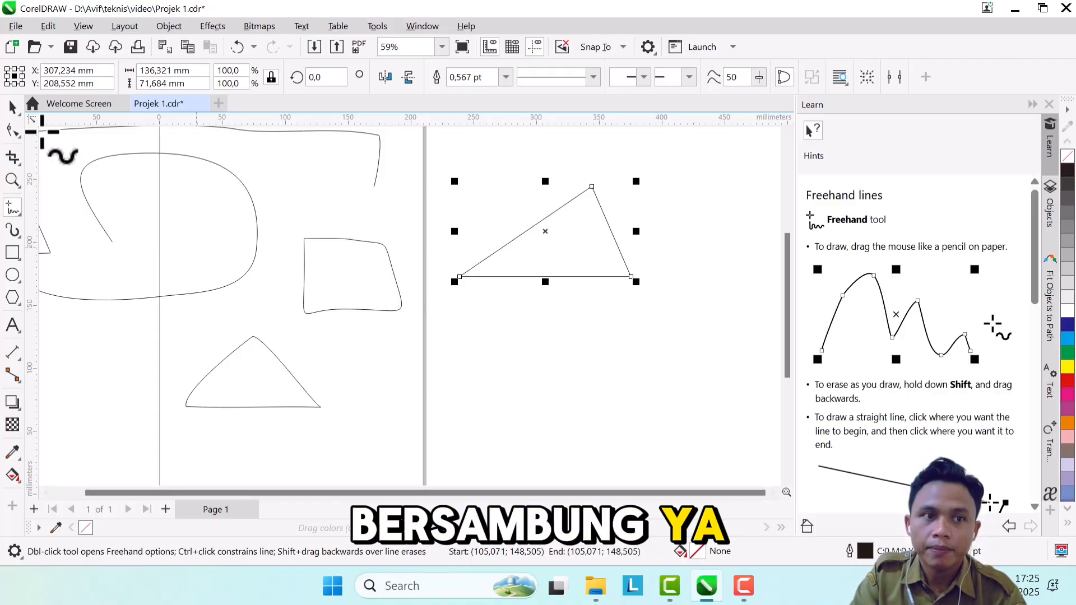
Fill the closed straight-line triangle outside the page with black
click(13, 106)
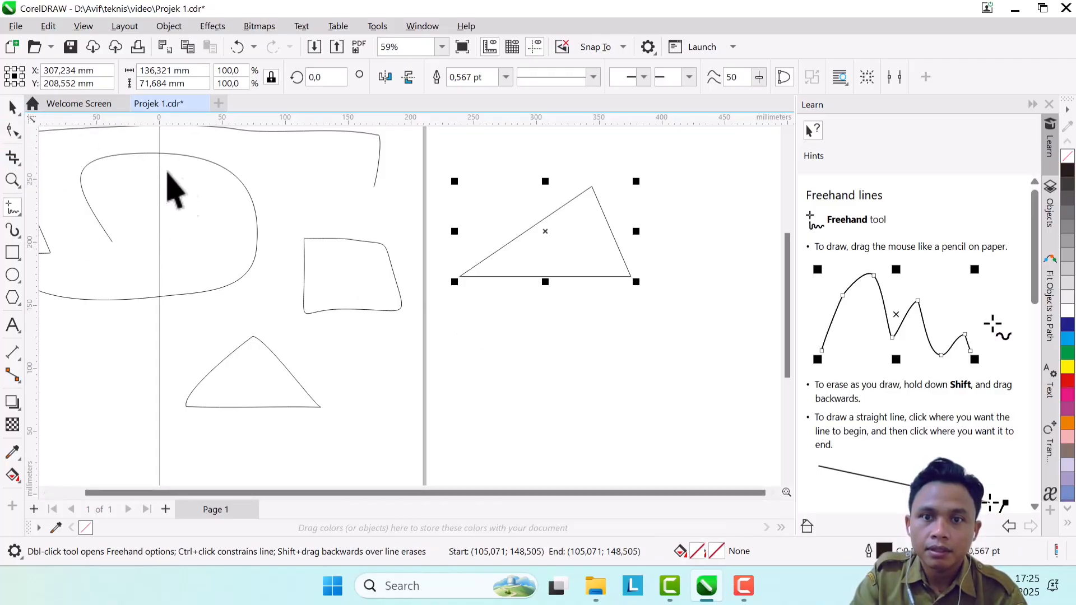
click(566, 276)
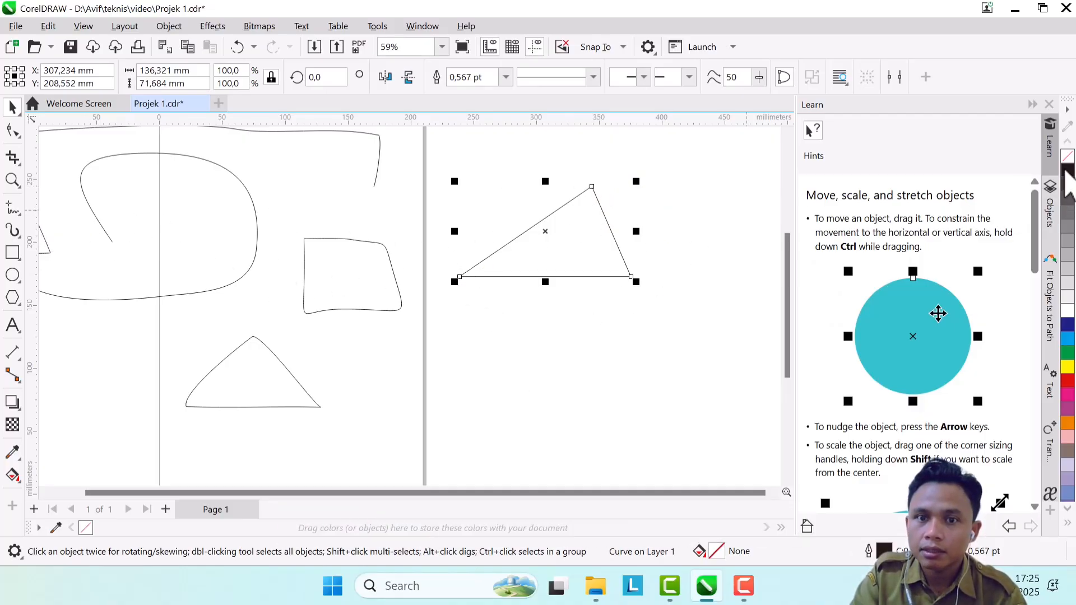
click(1068, 175)
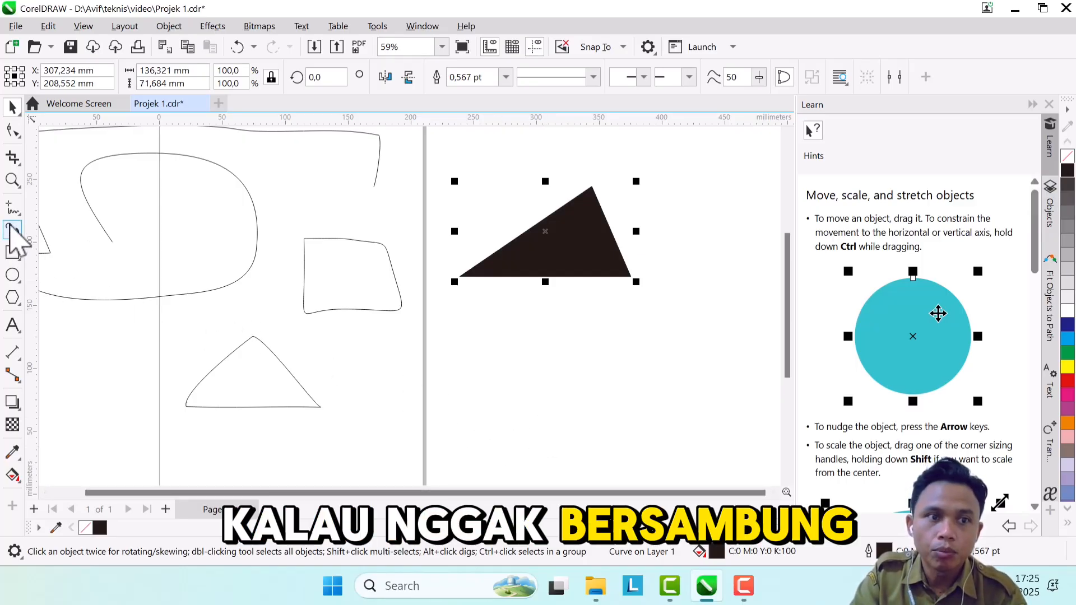
Draw three connected straight Freehand lines about 46 mm high below the black triangle, ending just short of the start so the outline stays open
click(12, 209)
click(395, 358)
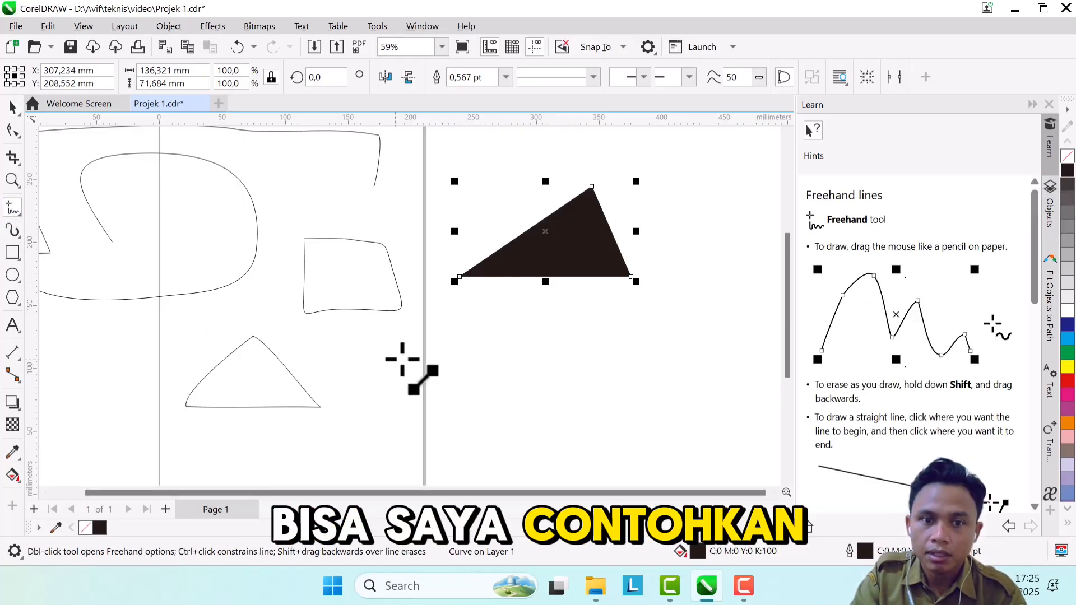
click(529, 353)
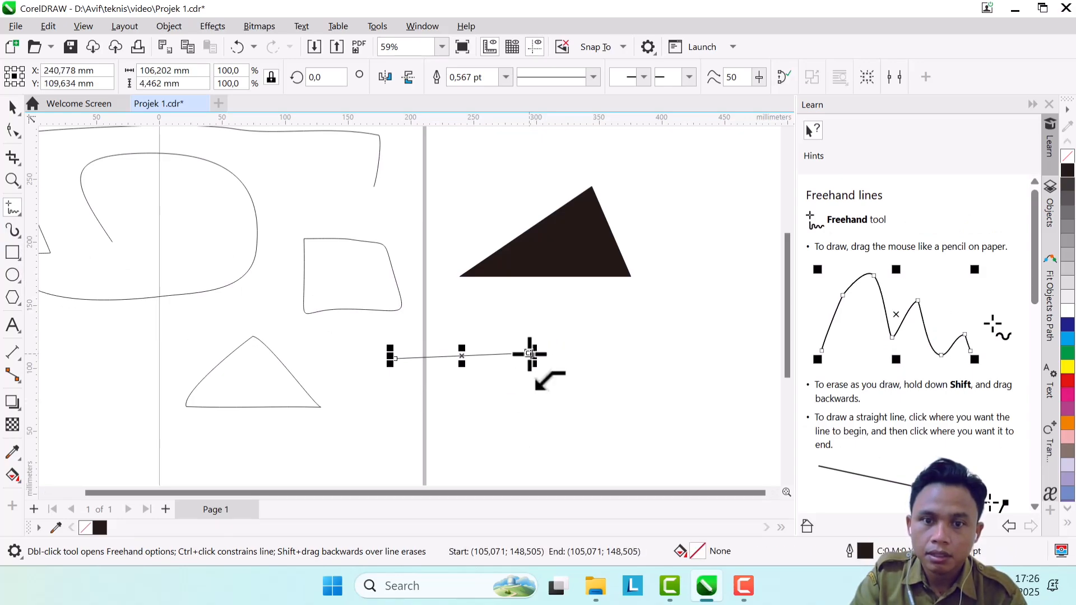
click(523, 367)
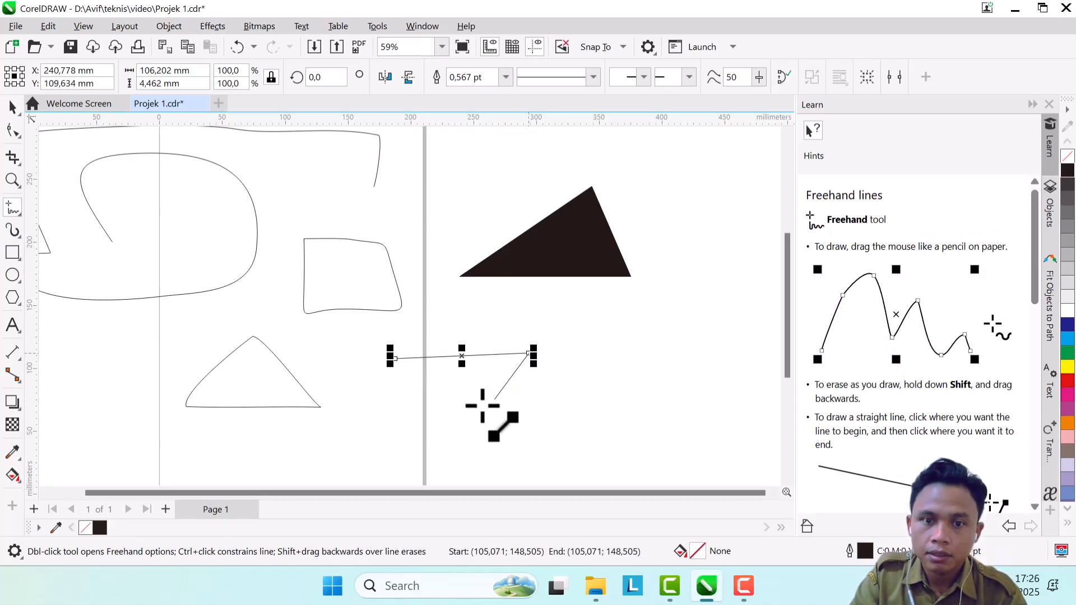
click(443, 411)
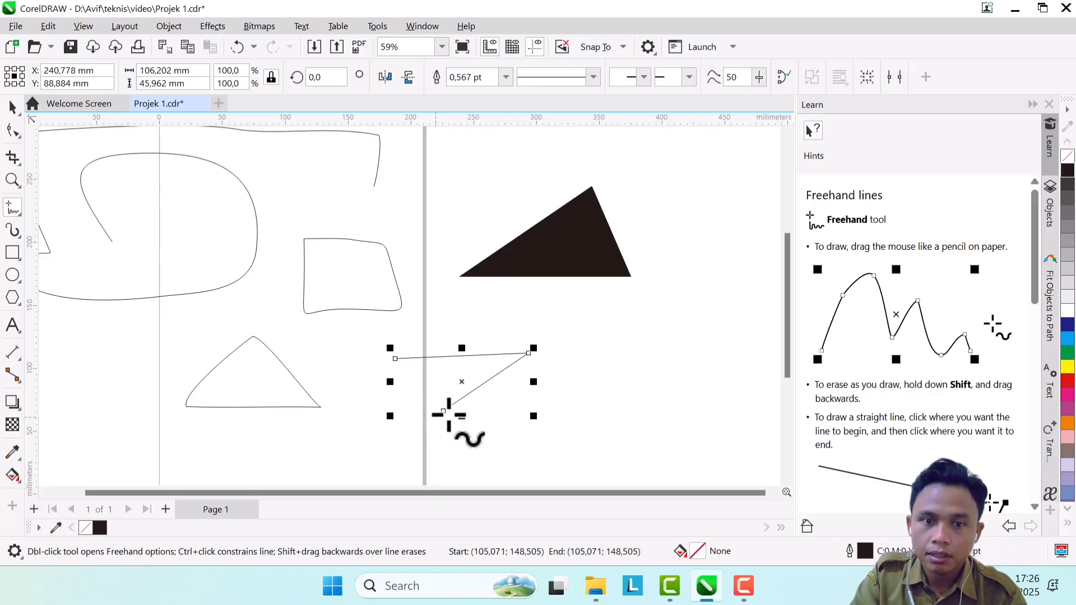
click(423, 401)
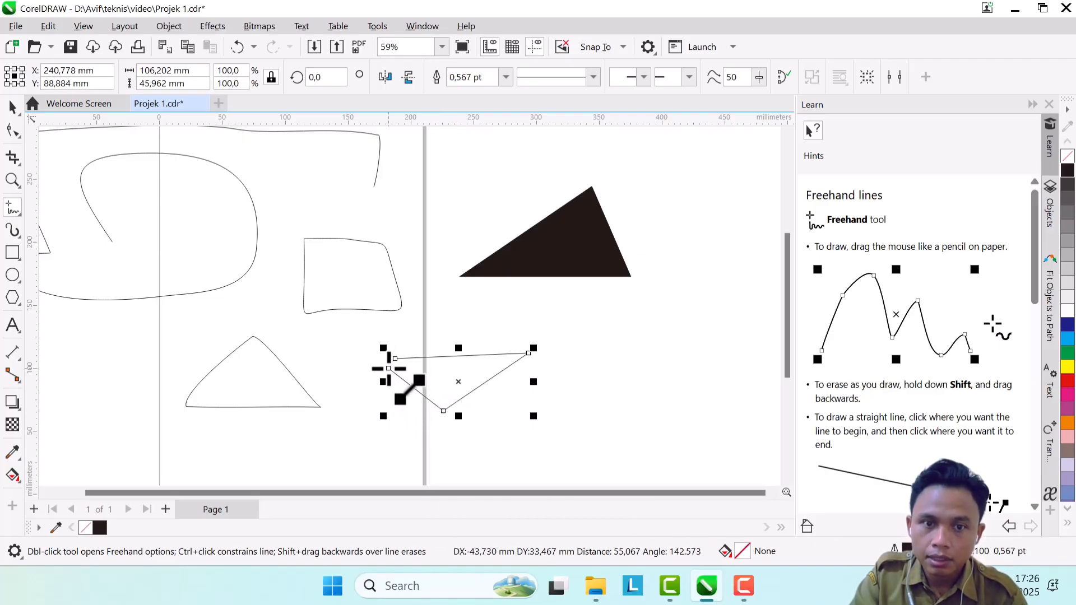
Apply a blue C:100 M:100 Y:0 K:0 fill to the open straight-line outline below the black triangle, and delete that outline
click(388, 368)
scroll(423, 376, up, 1)
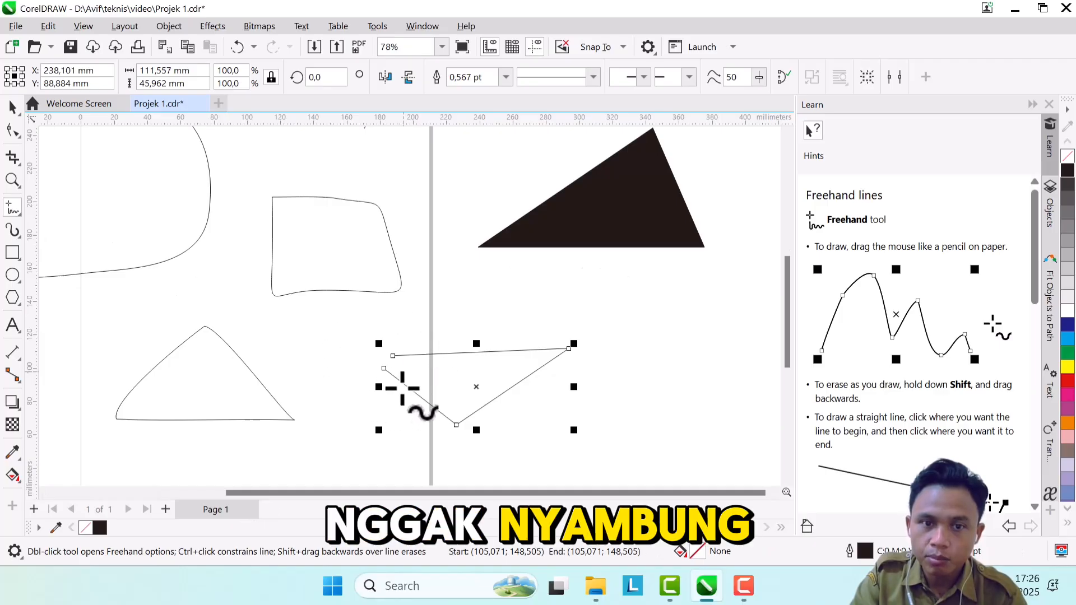
click(1067, 326)
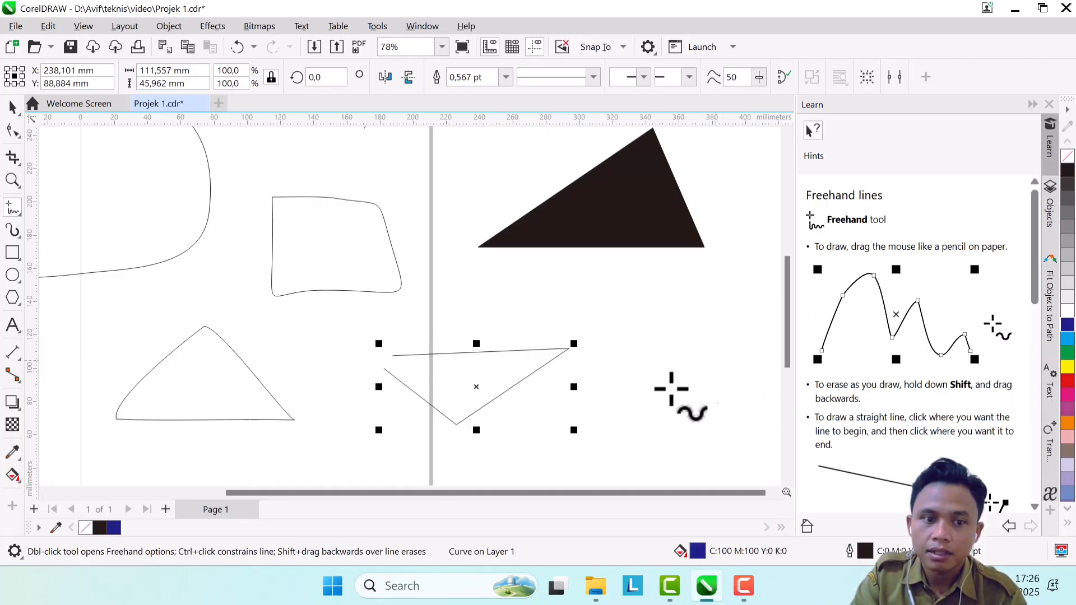
scroll(486, 384, down, 1)
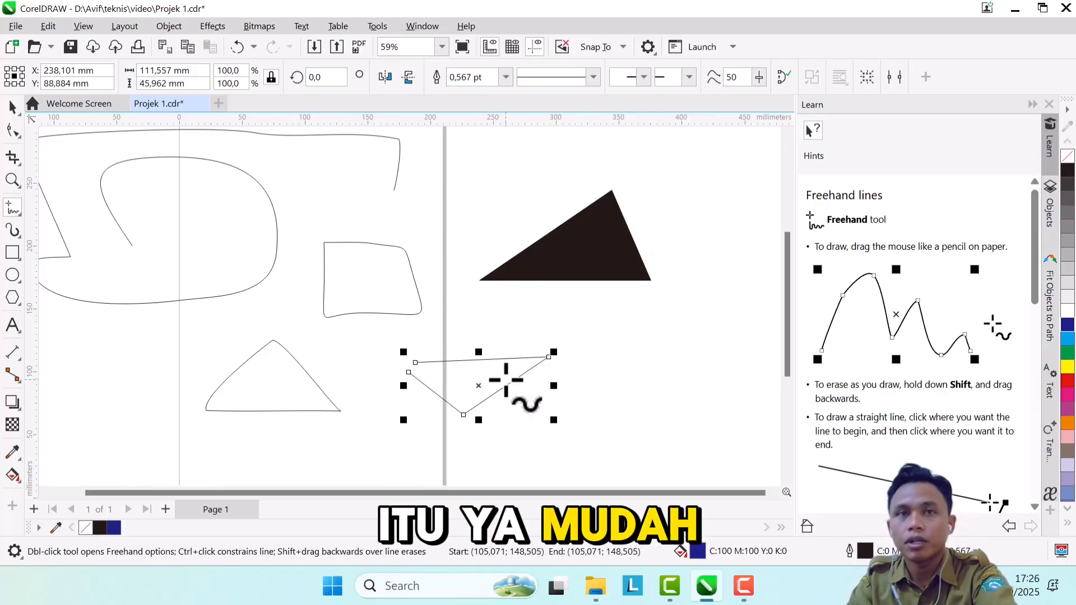
key(Delete)
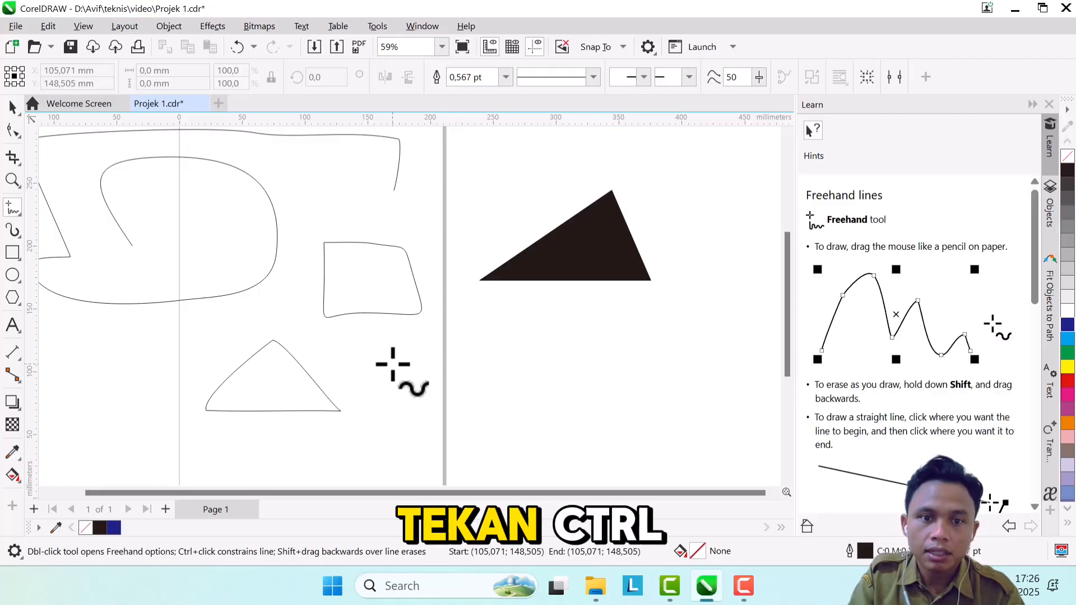
Draw a freehand curve about 52 mm wide across the page edge, and a perfectly horizontal Freehand line about 291 mm long below it
click(458, 373)
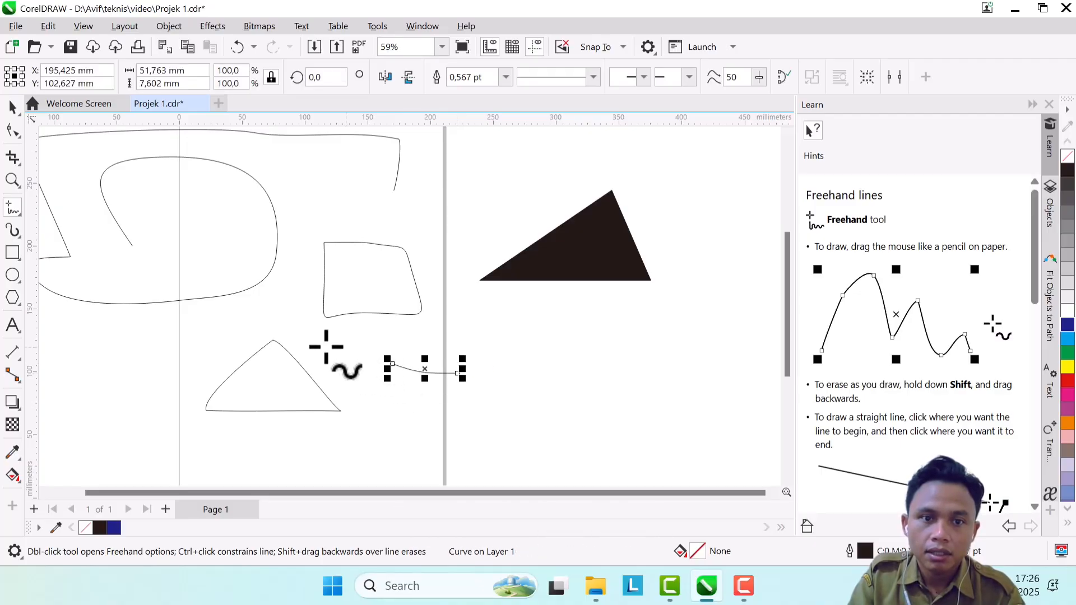
click(368, 407)
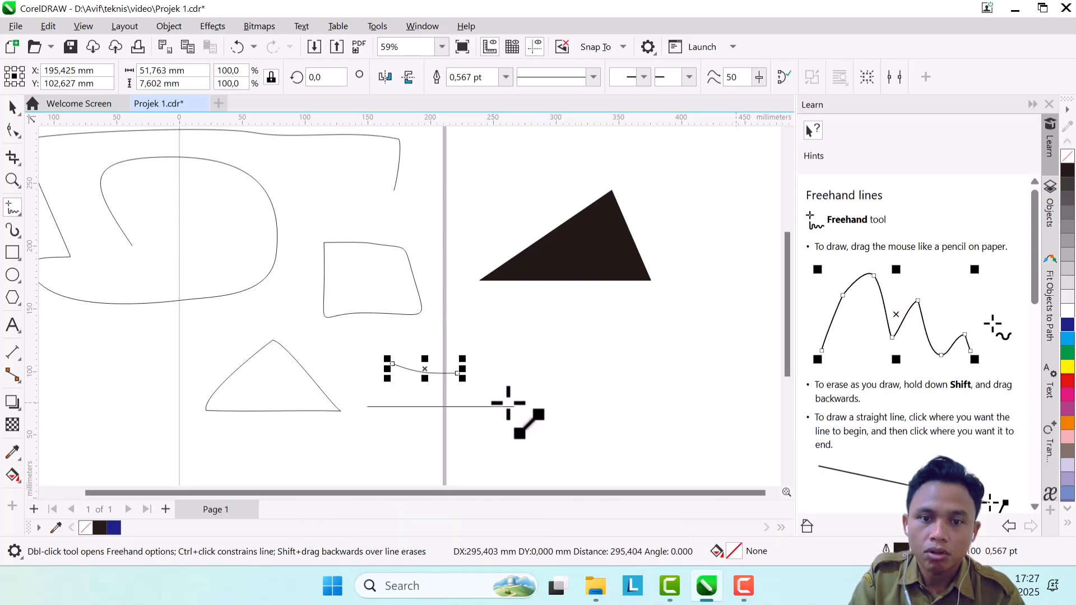
ctrl+click(733, 404)
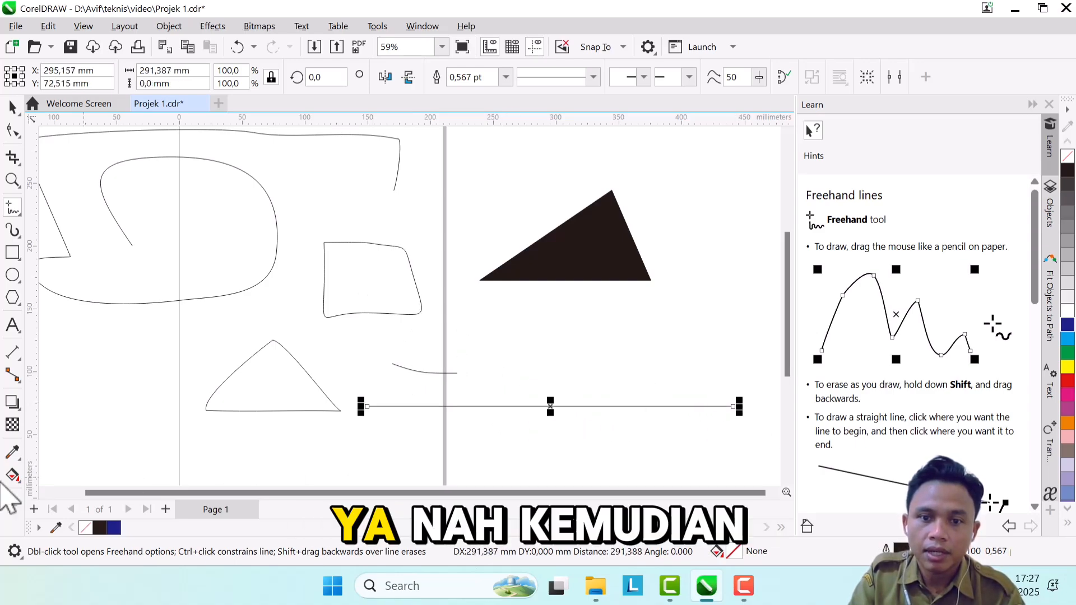
scroll(269, 379, down, 3)
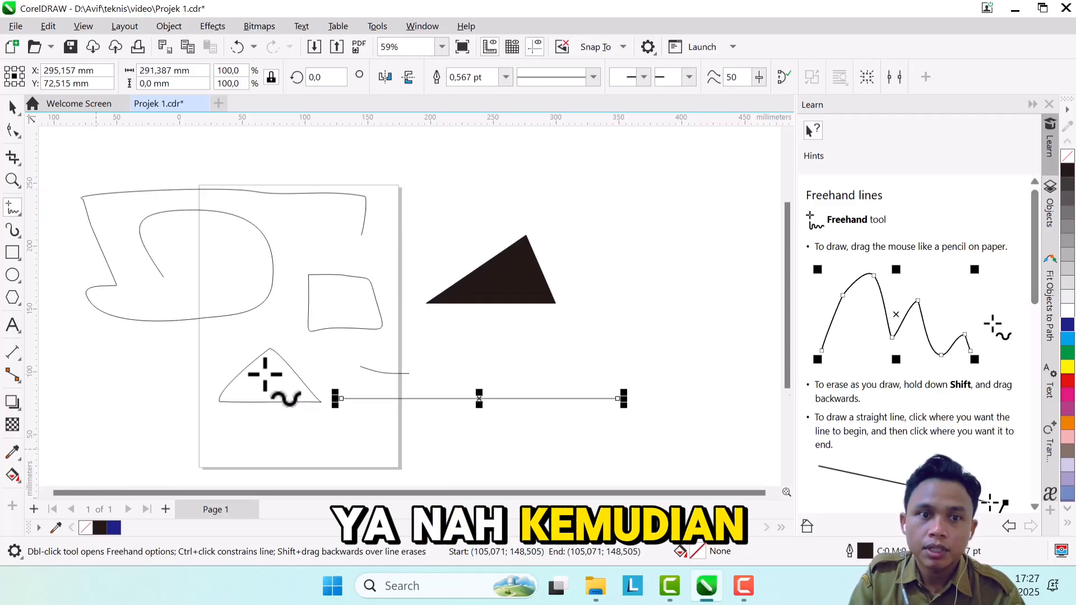
scroll(149, 351, up, 2)
click(241, 250)
key(Escape)
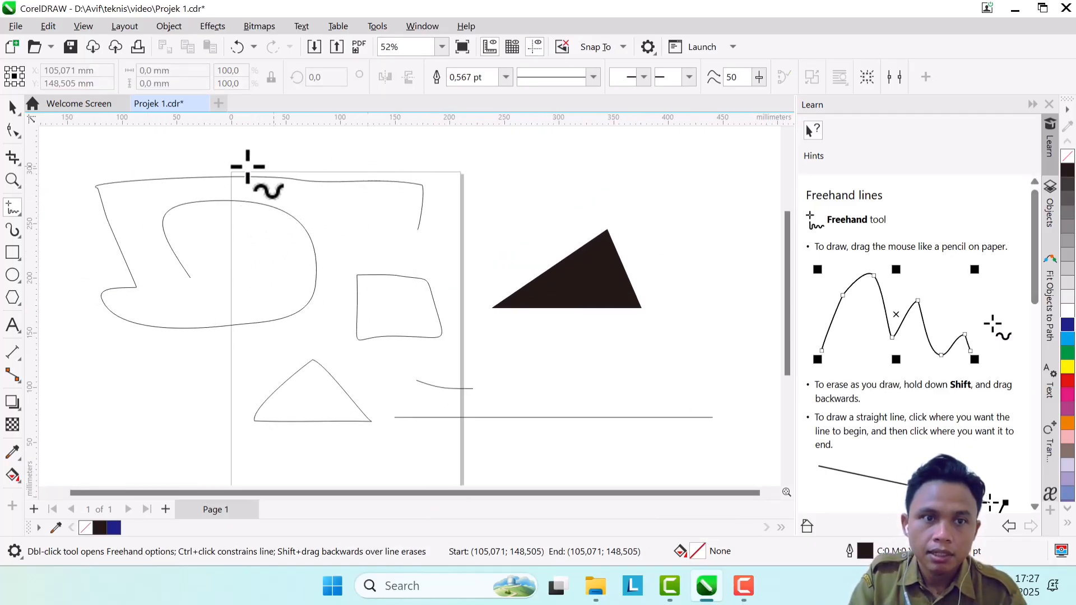
Select the large open freehand curve and set its outline width first to 3.0 pt, finally to 36.0 pt
click(12, 107)
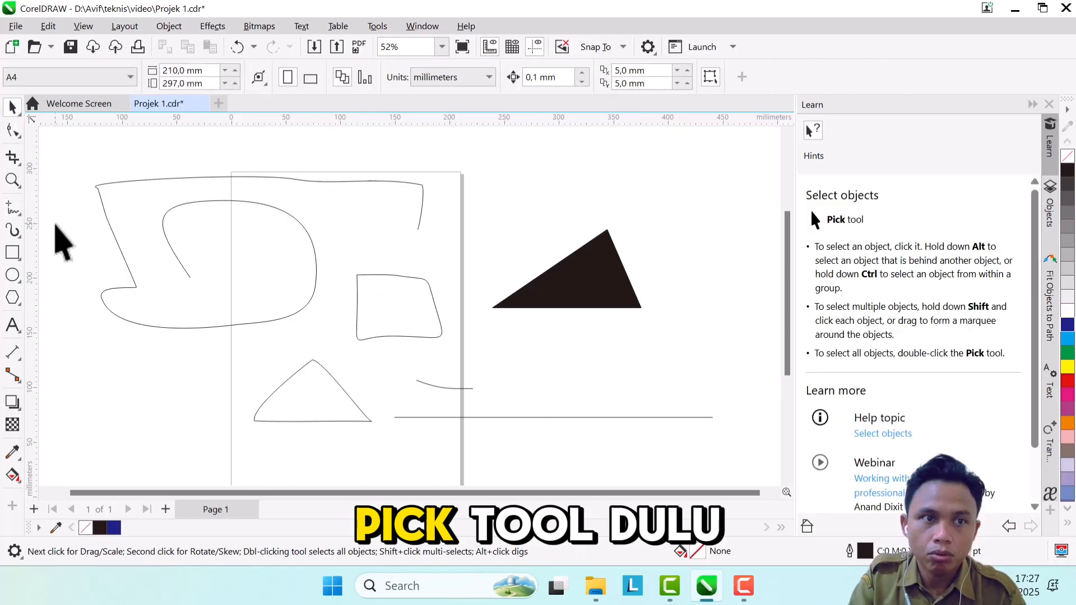
click(174, 218)
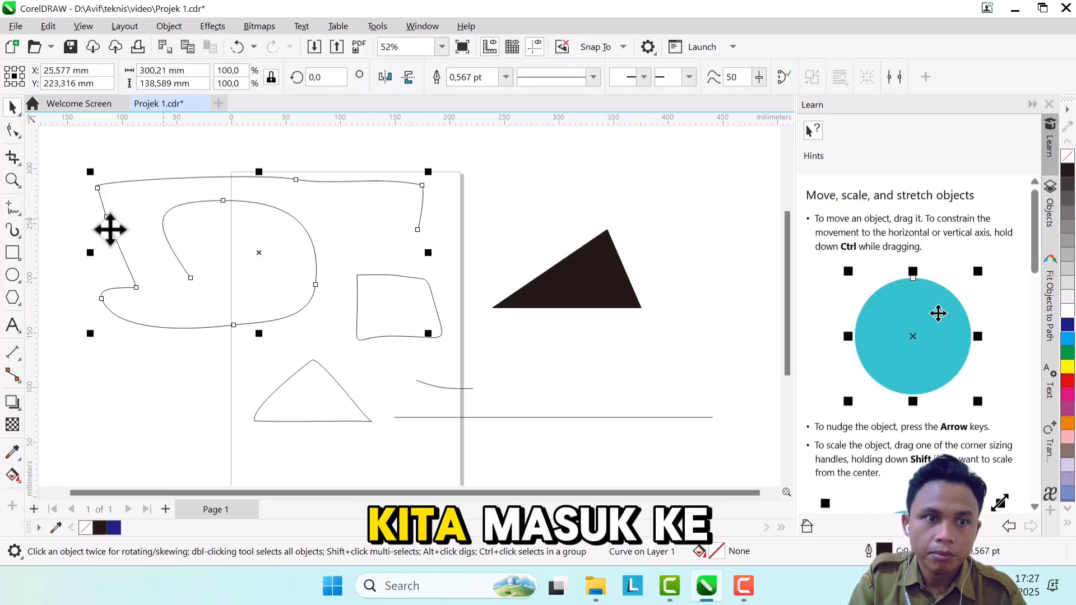
click(12, 209)
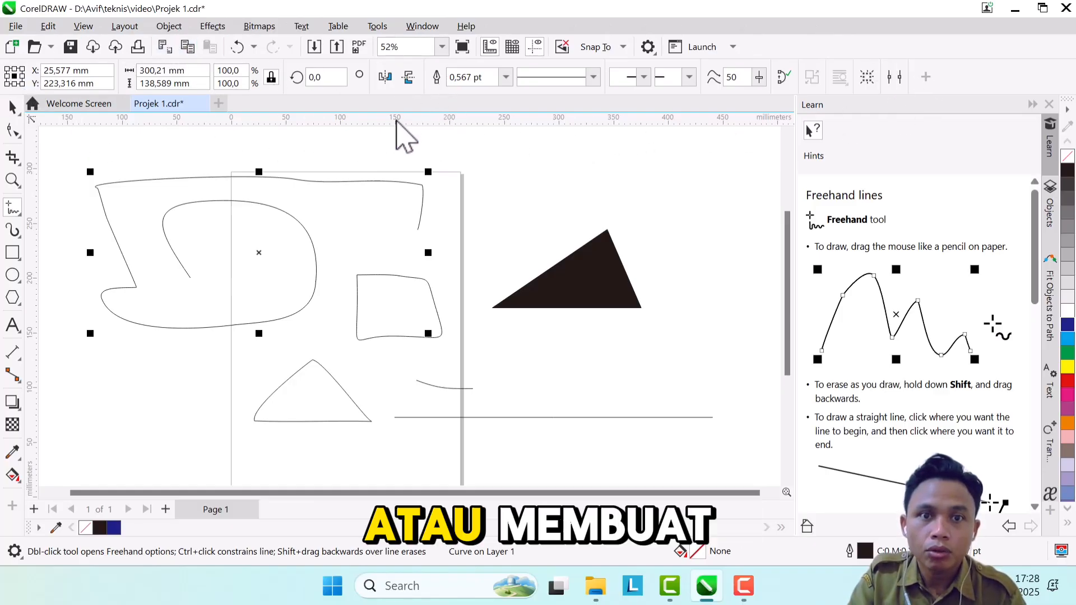
click(506, 77)
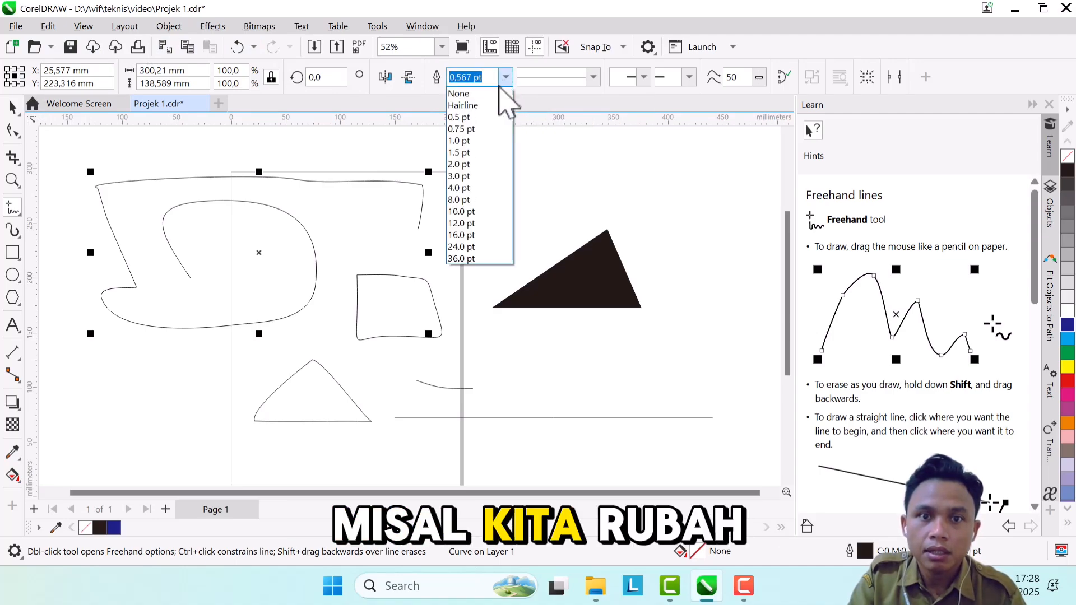
click(479, 177)
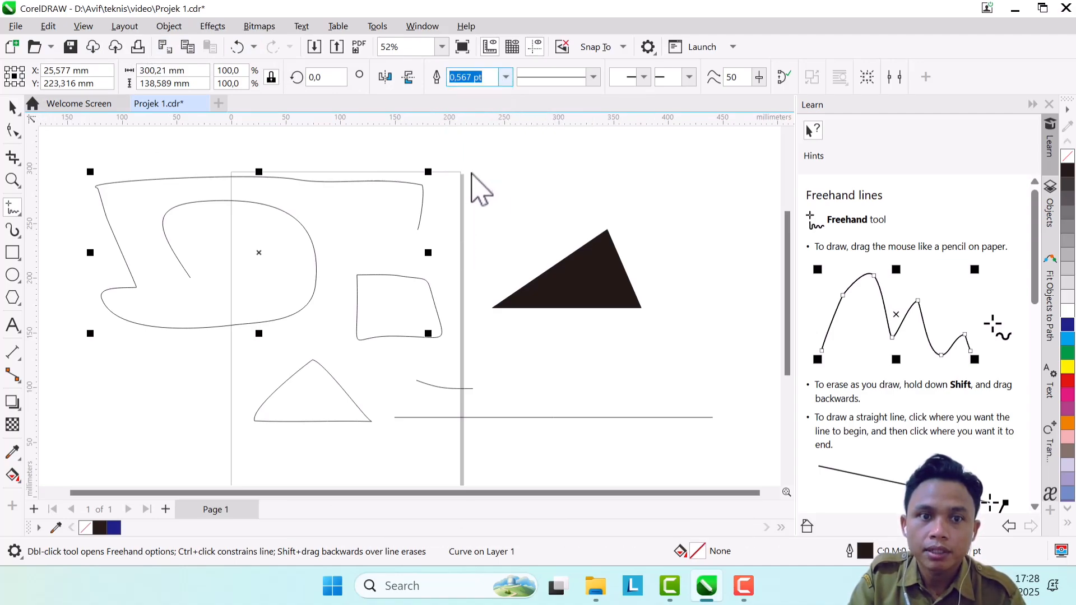
click(506, 78)
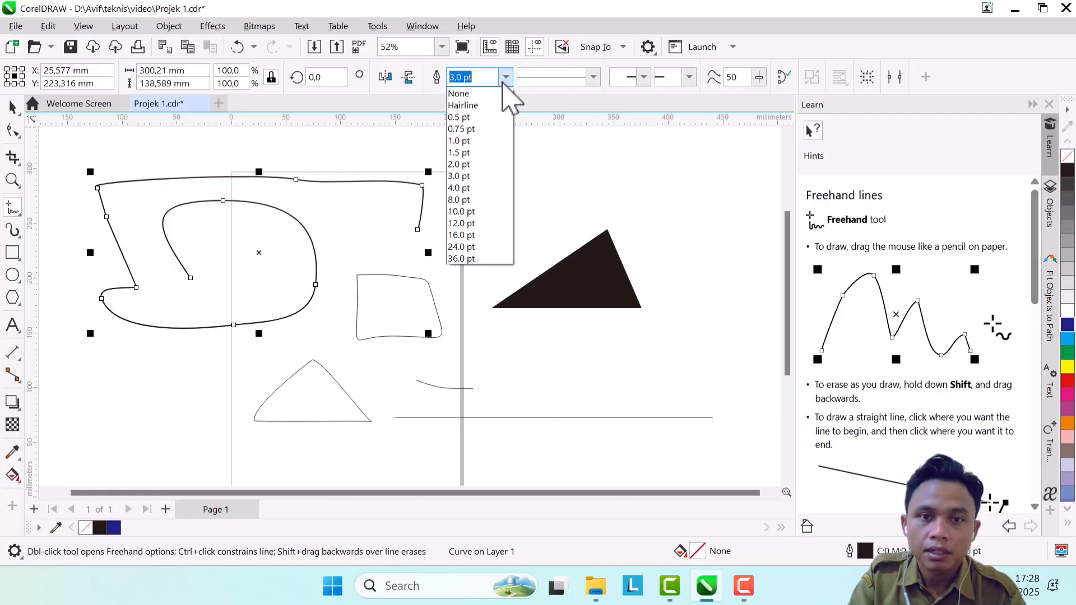
click(470, 258)
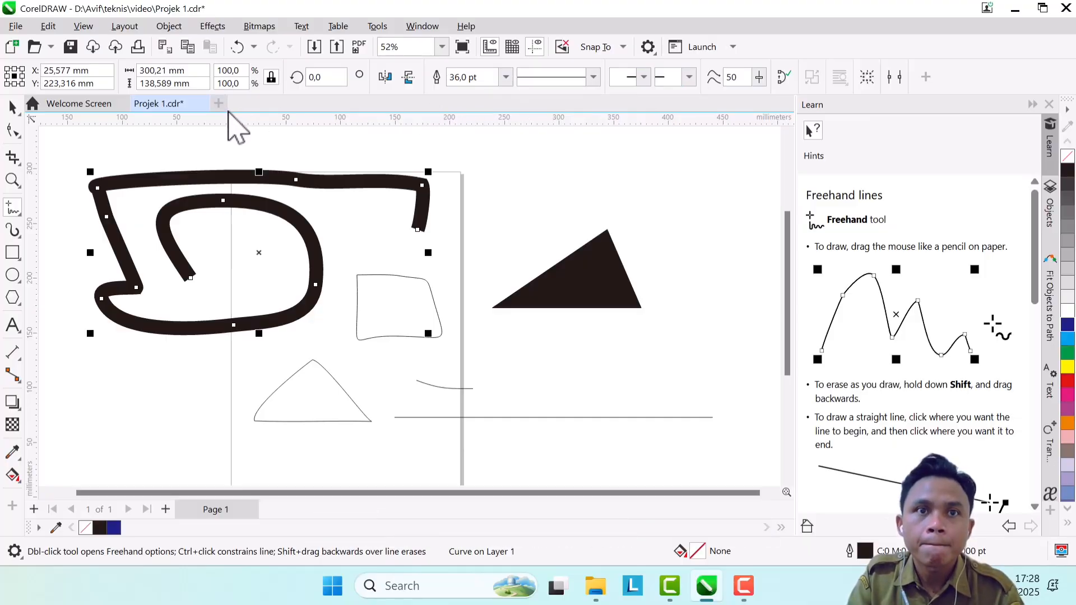
Delete the black triangle, the freehand box, the freehand triangle, the short curve and the long horizontal line, keeping only the thick curve
scroll(241, 162, down, 3)
scroll(224, 252, up, 2)
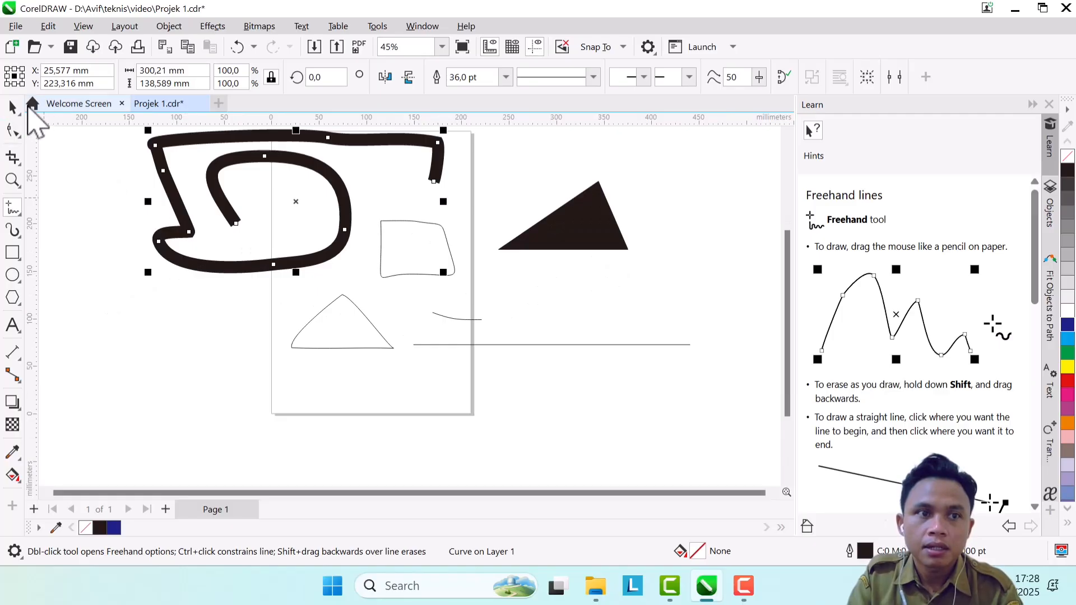
click(13, 106)
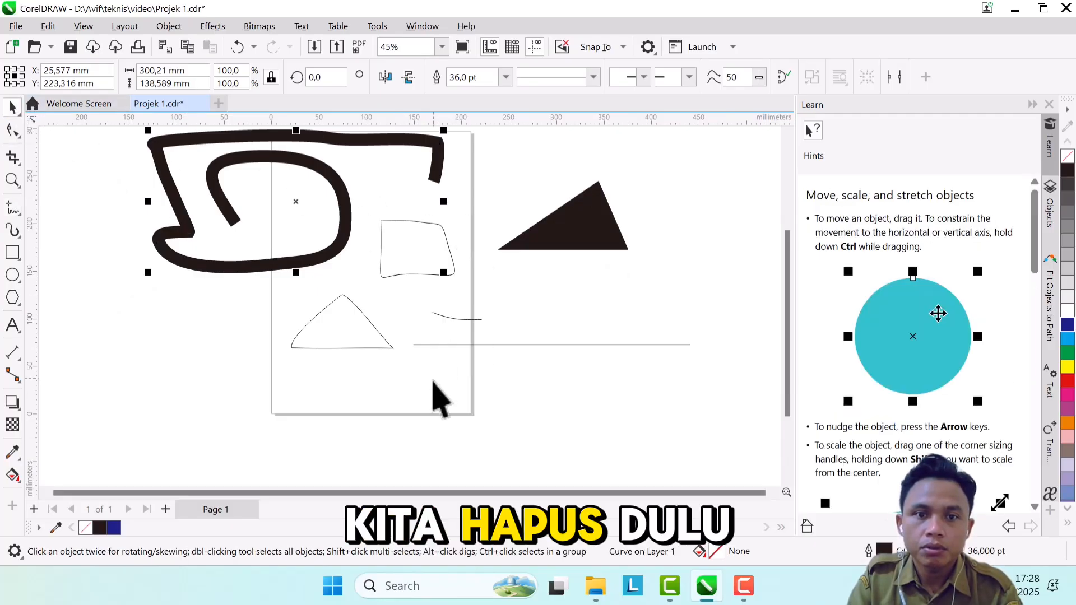
drag(685, 165, 552, 350)
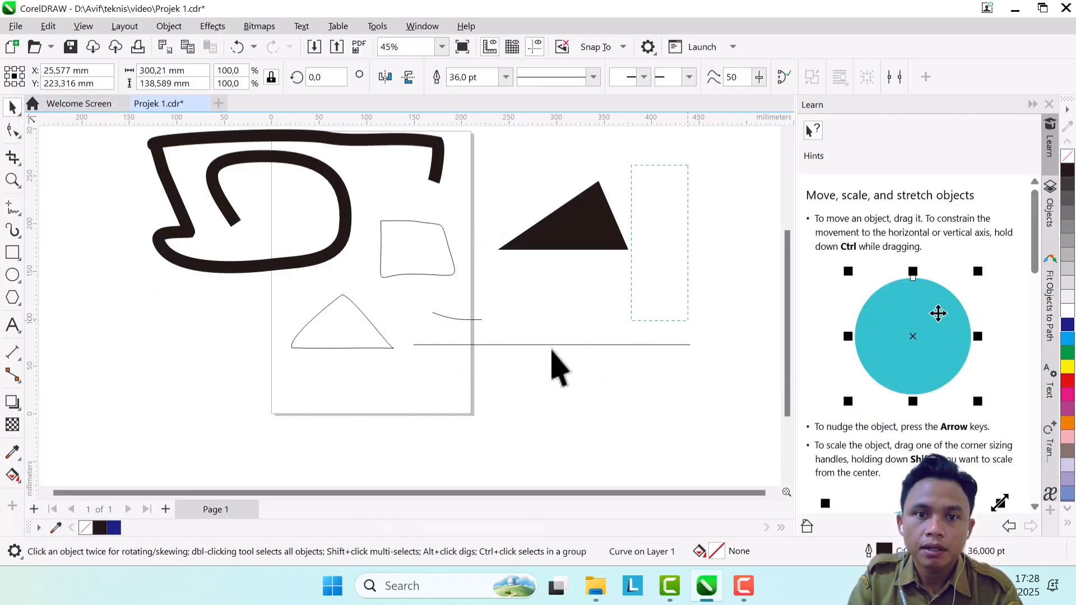
drag(284, 395, 286, 397)
key(Delete)
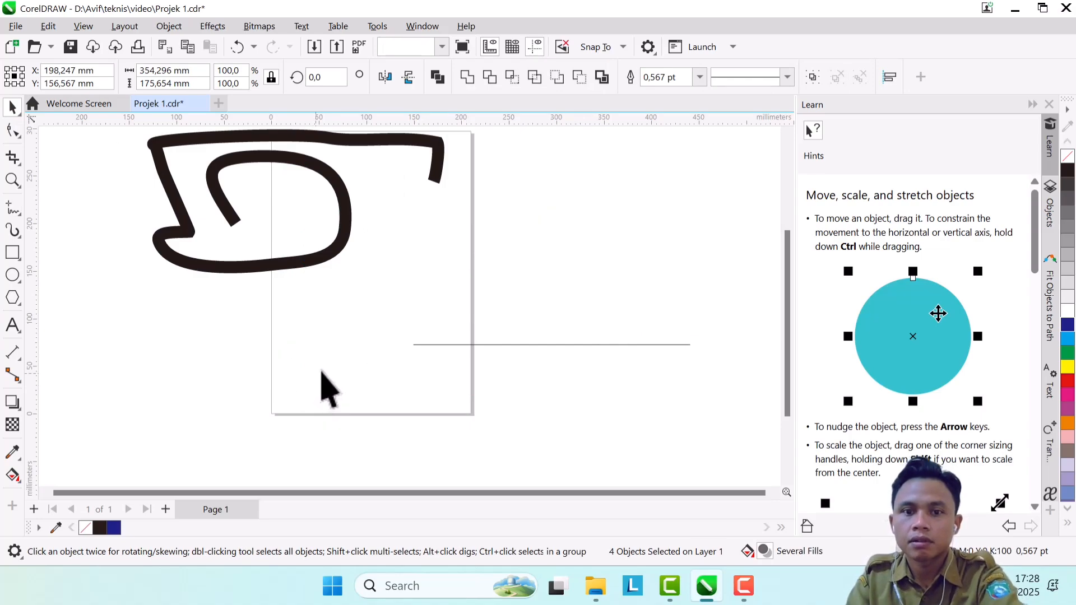
click(457, 345)
key(Delete)
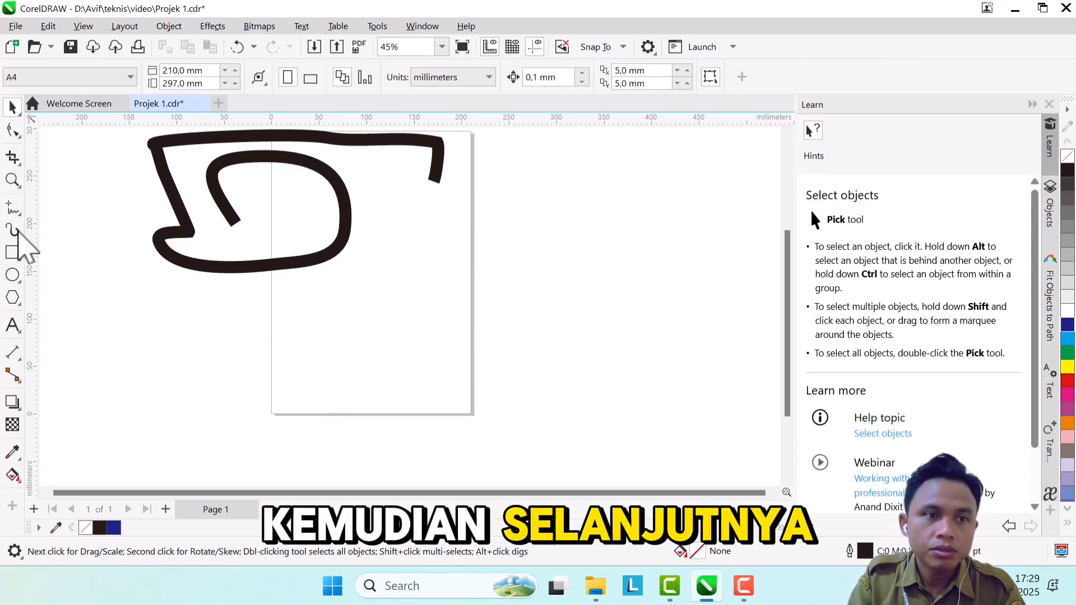
Draw a nearly horizontal line about 140 mm long on the page below the thick curve with the 2-Point Line tool
click(14, 212)
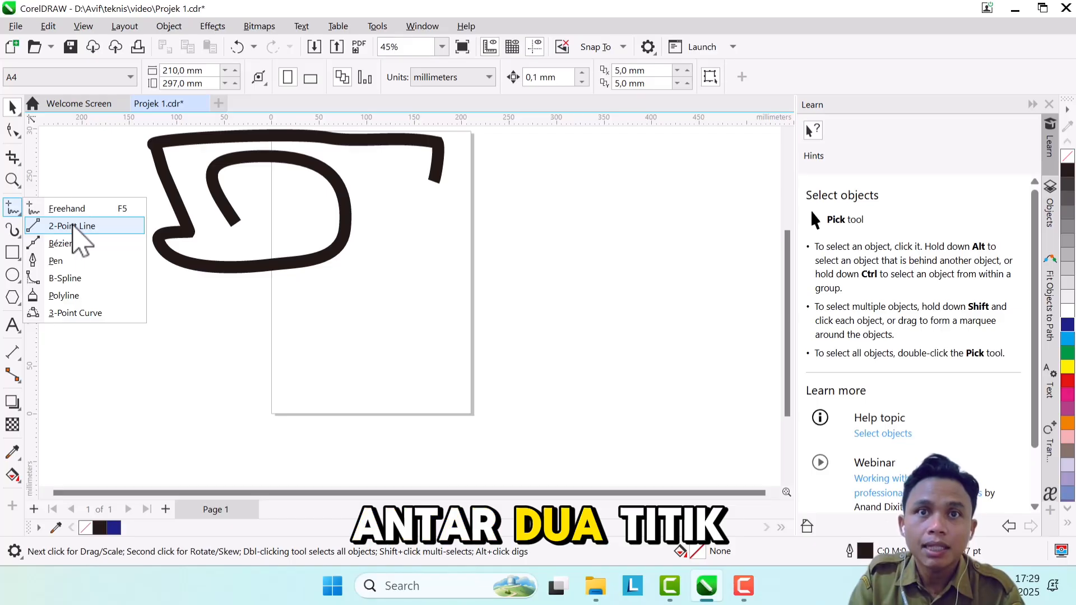
click(74, 224)
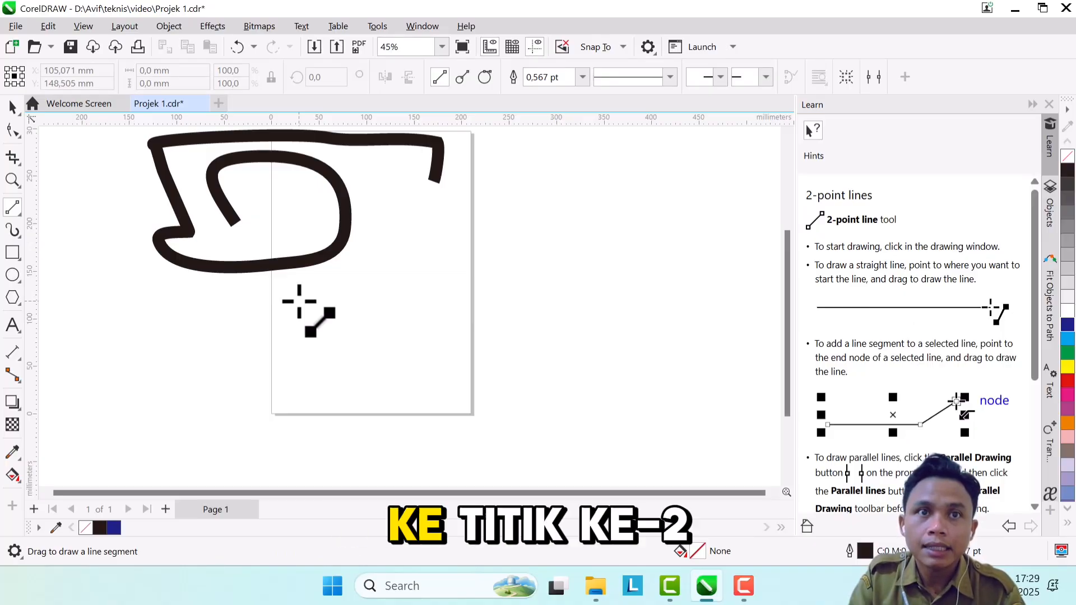
drag(299, 301, 338, 303)
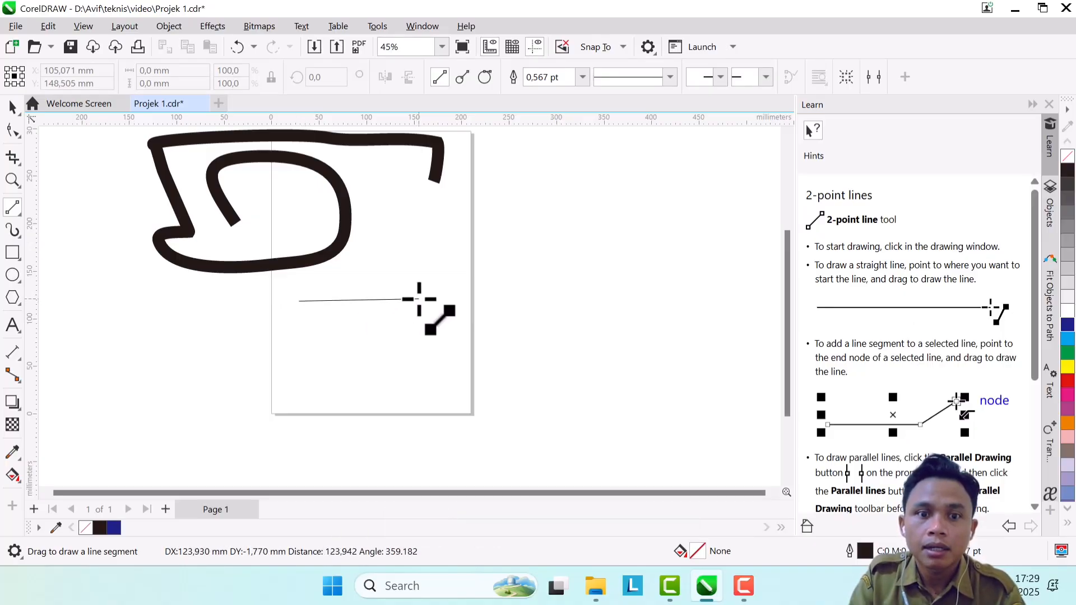
drag(419, 299, 431, 297)
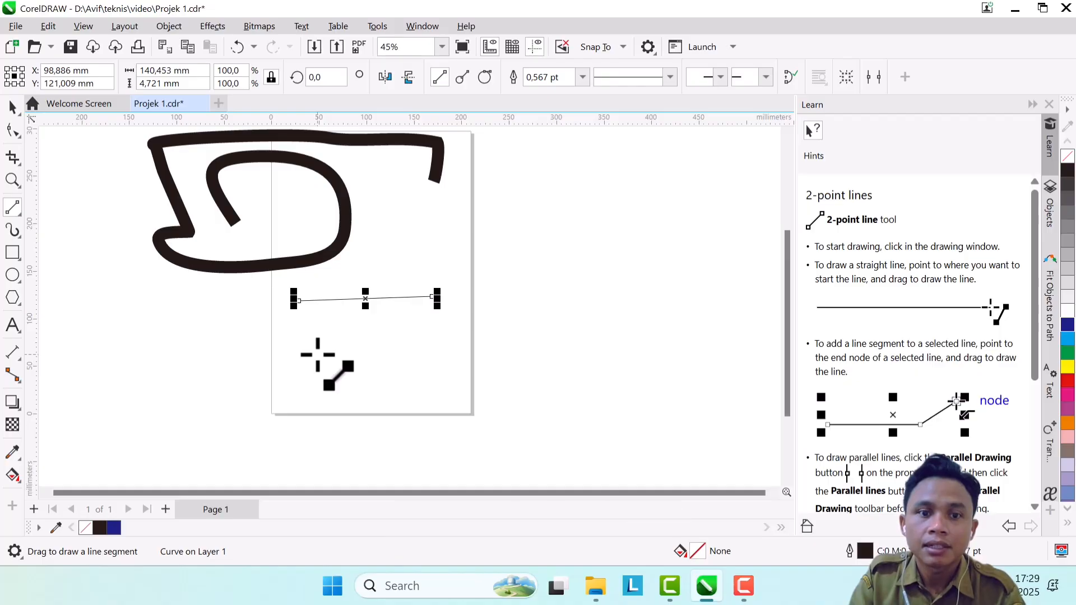
Add two connected 2-Point Line segments from the line's end node back to its start, closing a triangle about 62 mm high
scroll(383, 324, up, 2)
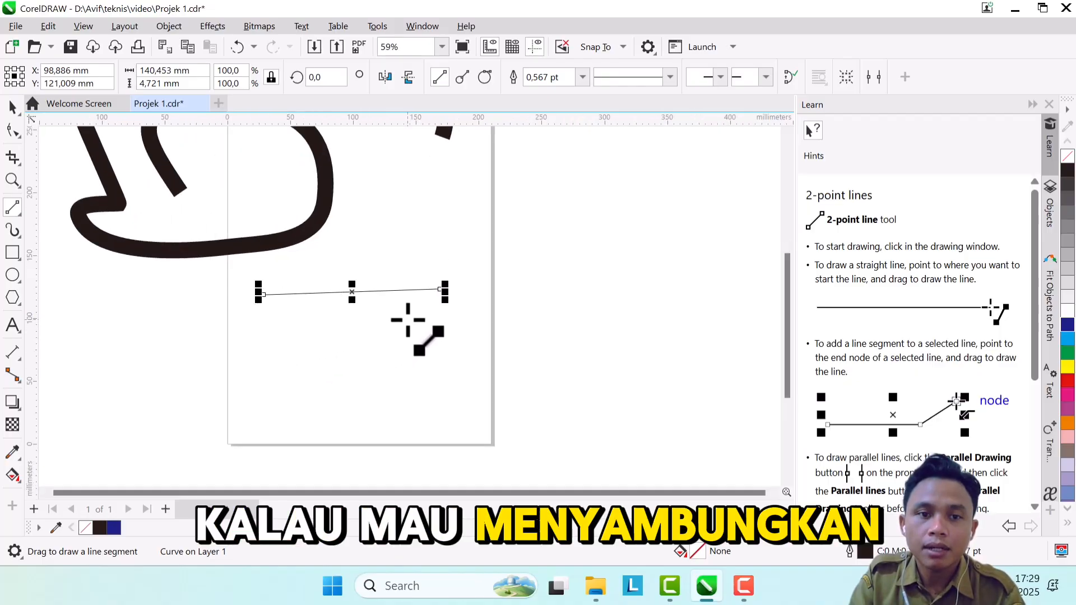
scroll(443, 291, up, 2)
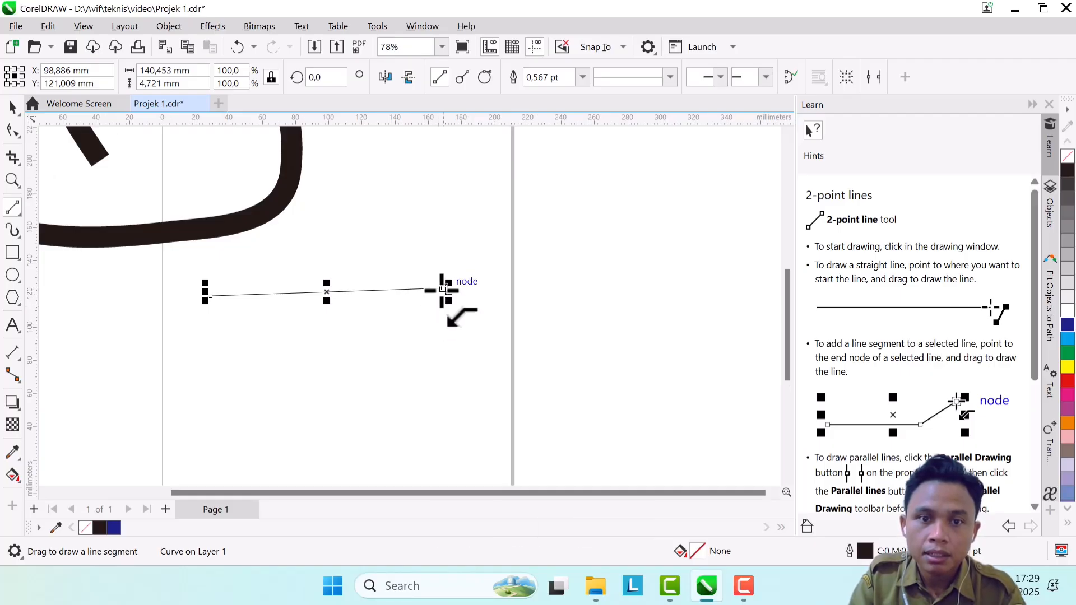
drag(439, 311, 278, 391)
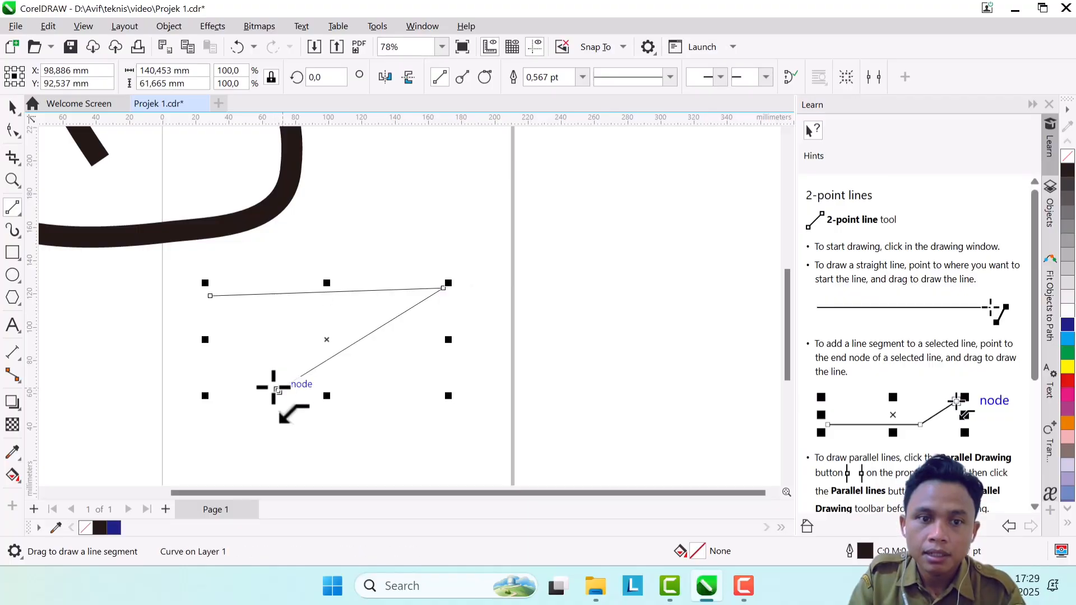
drag(248, 350, 210, 295)
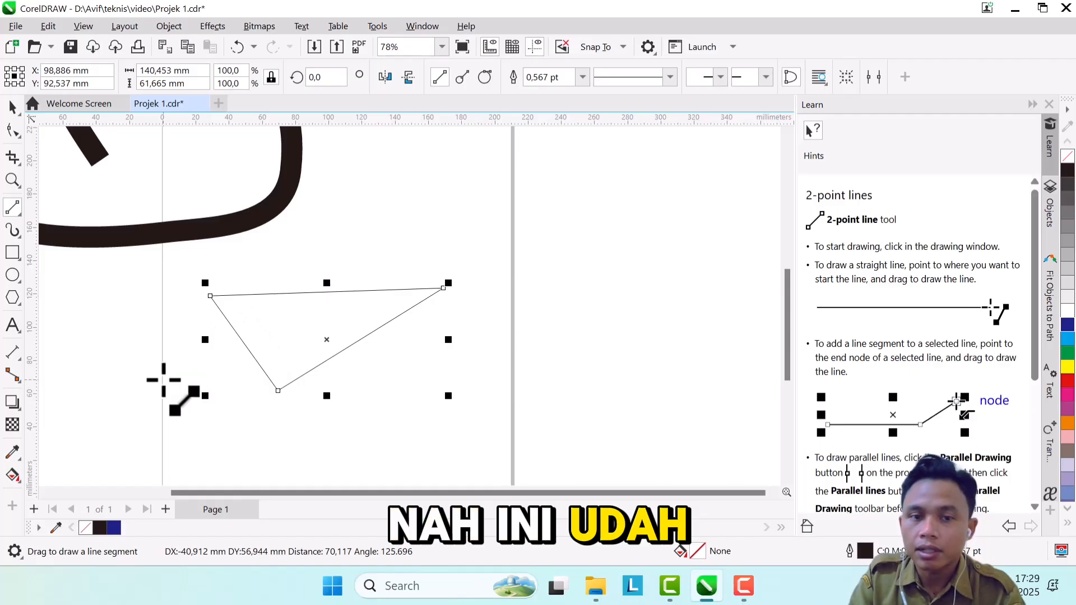
Try a blue fill on the closed 2-Point Line triangle and undo it
click(1067, 326)
key(ctrl+z)
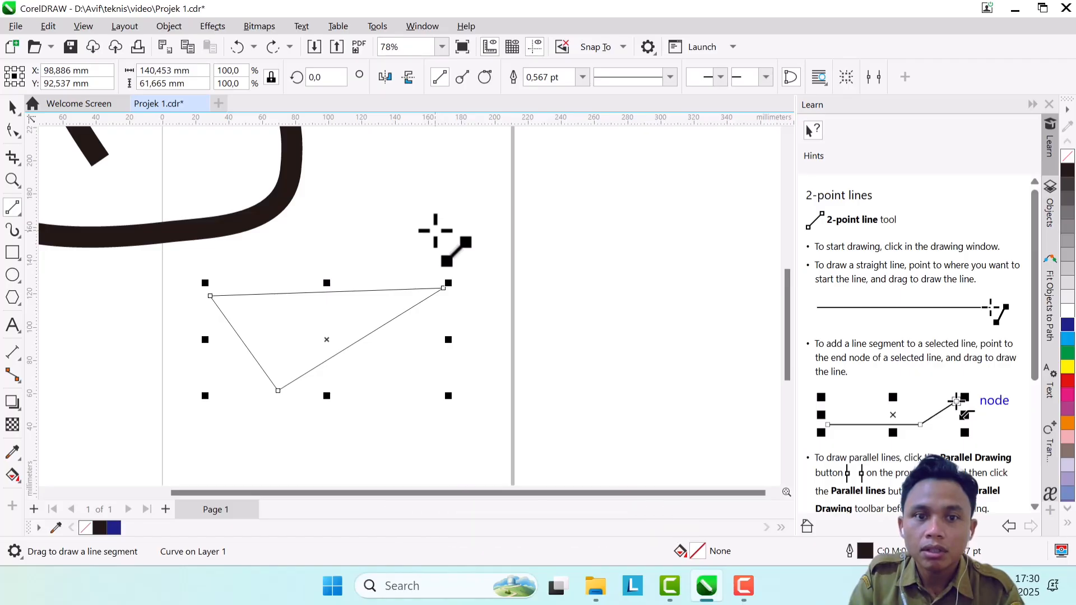
Draw a horizontal 2-Point Line about 84 mm long across the page edge and a 45-degree line about 105 mm long crossing it
drag(436, 232, 574, 232)
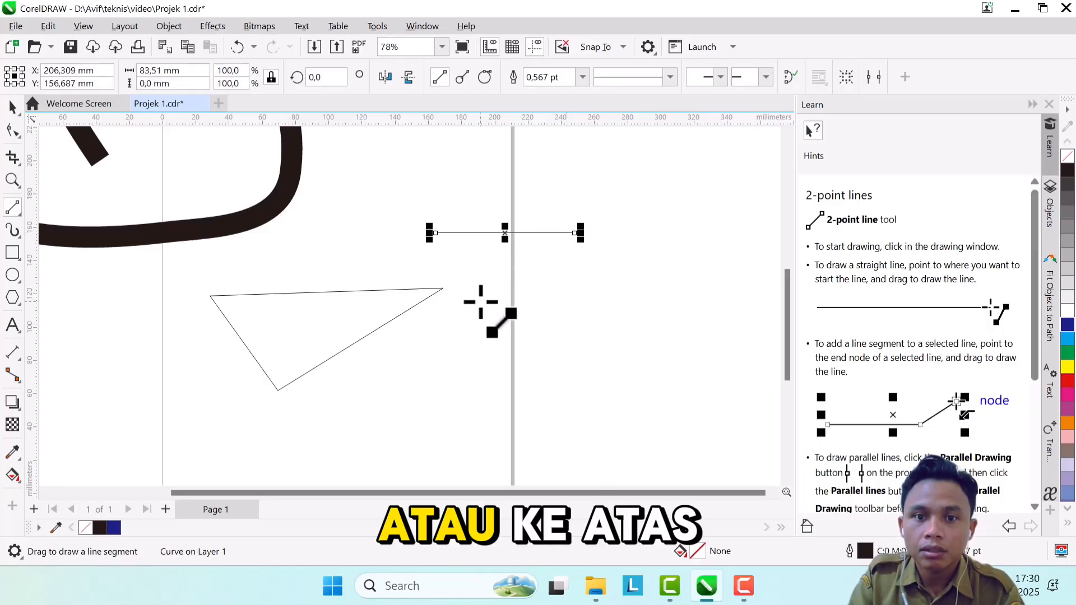
drag(478, 306, 593, 175)
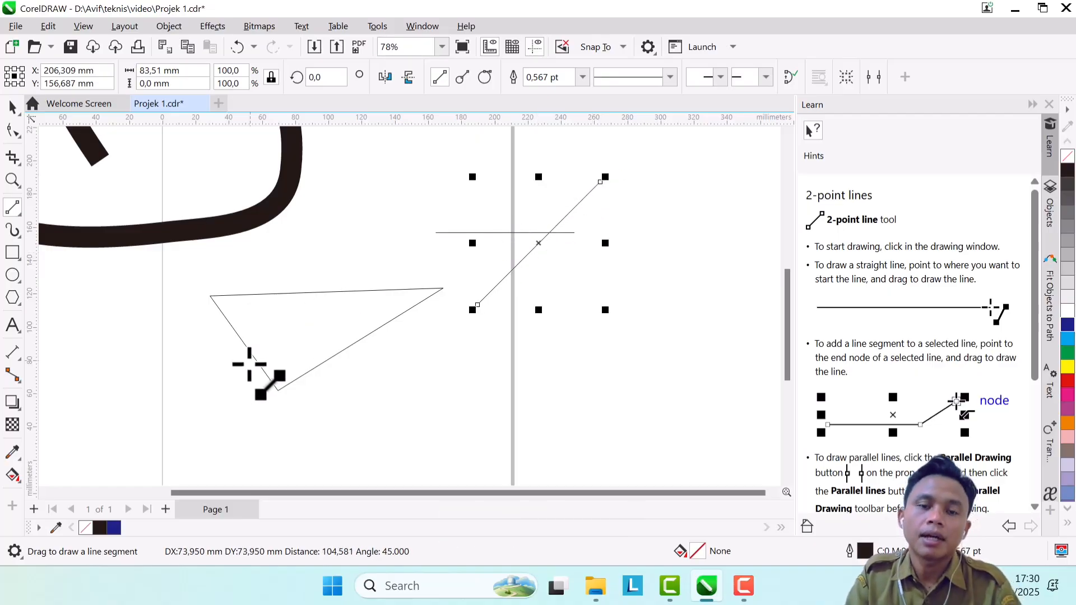
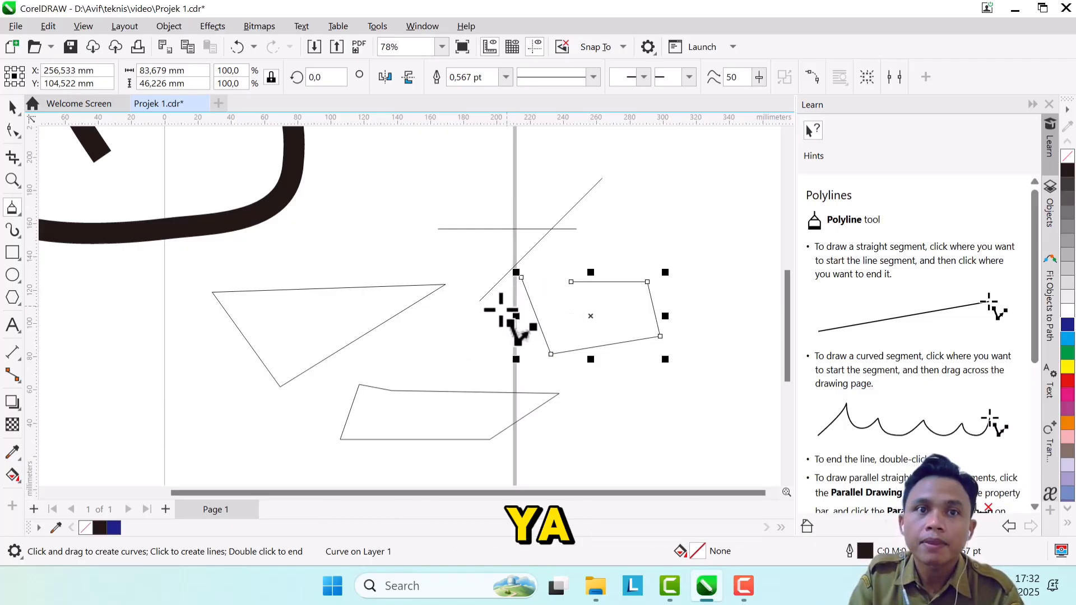
Draw a closed, wavy B-Spline shape about 77 mm wide and 31 mm high above the triangle, ending at its start point
click(16, 216)
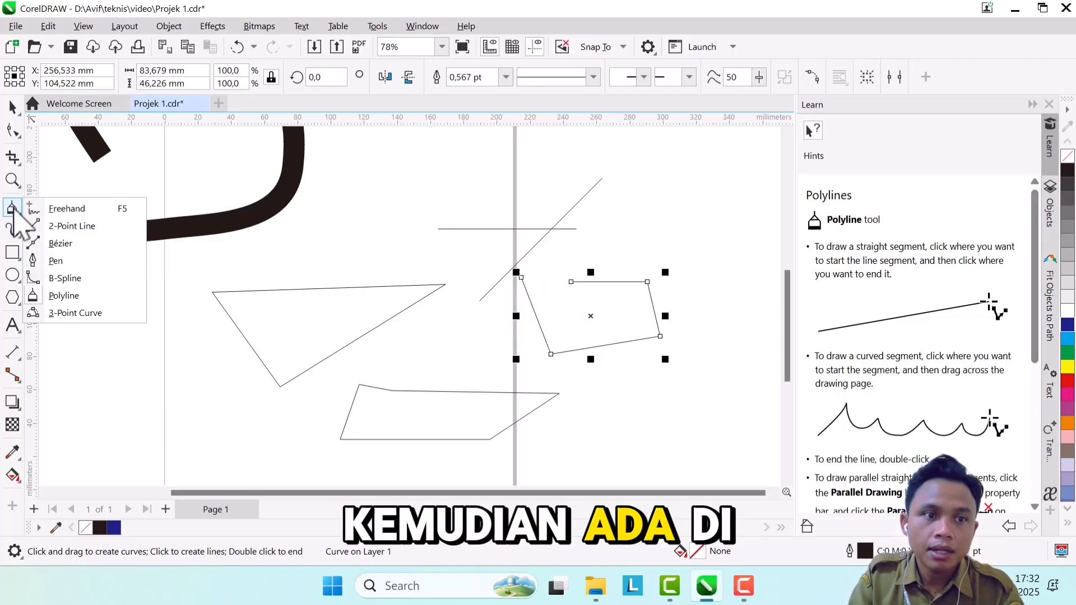
click(65, 279)
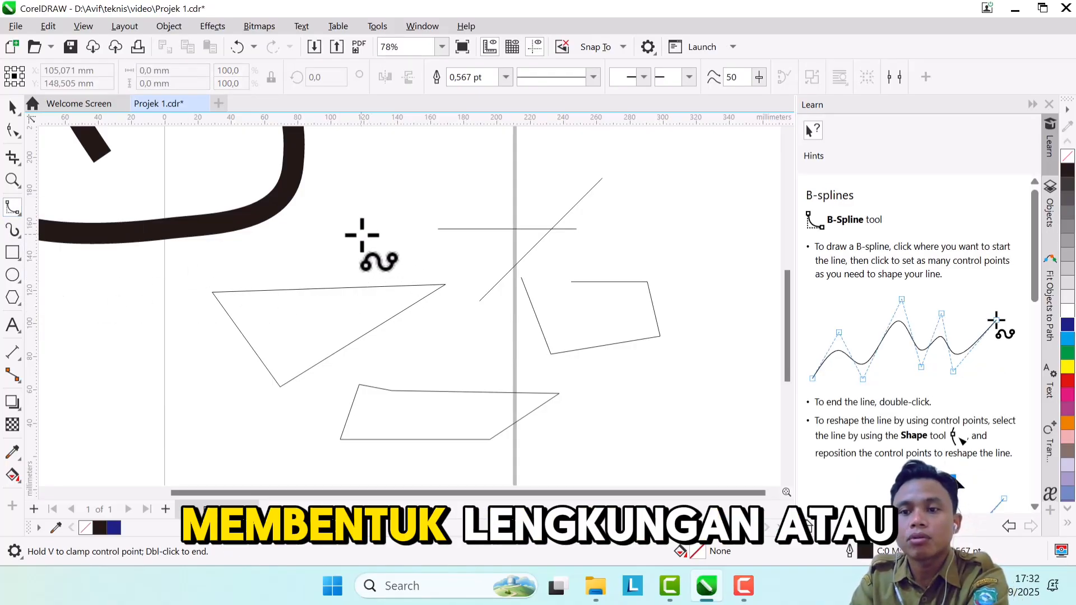
click(333, 196)
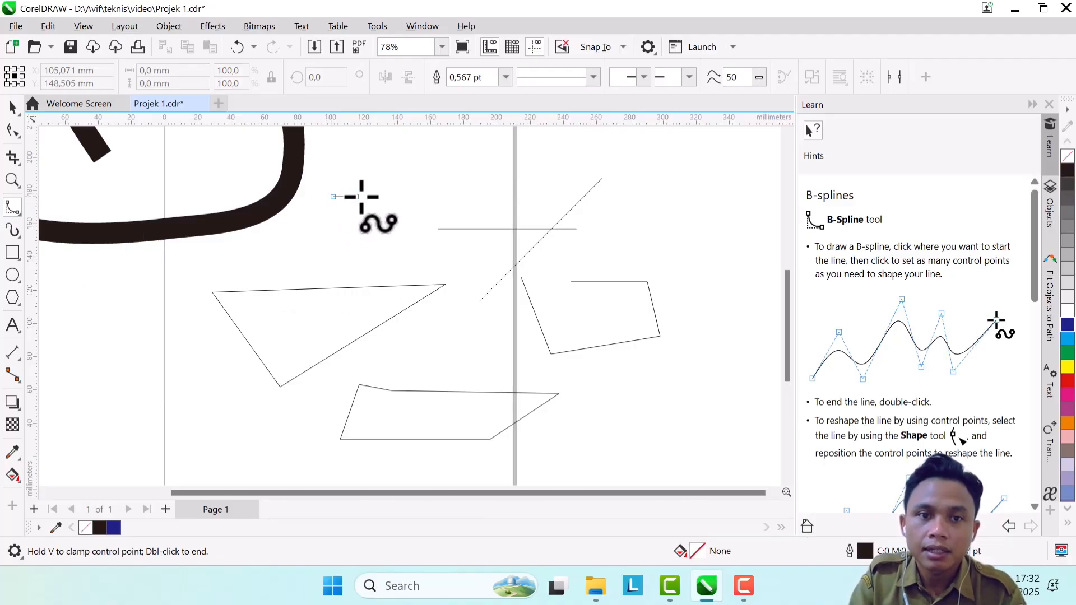
click(376, 164)
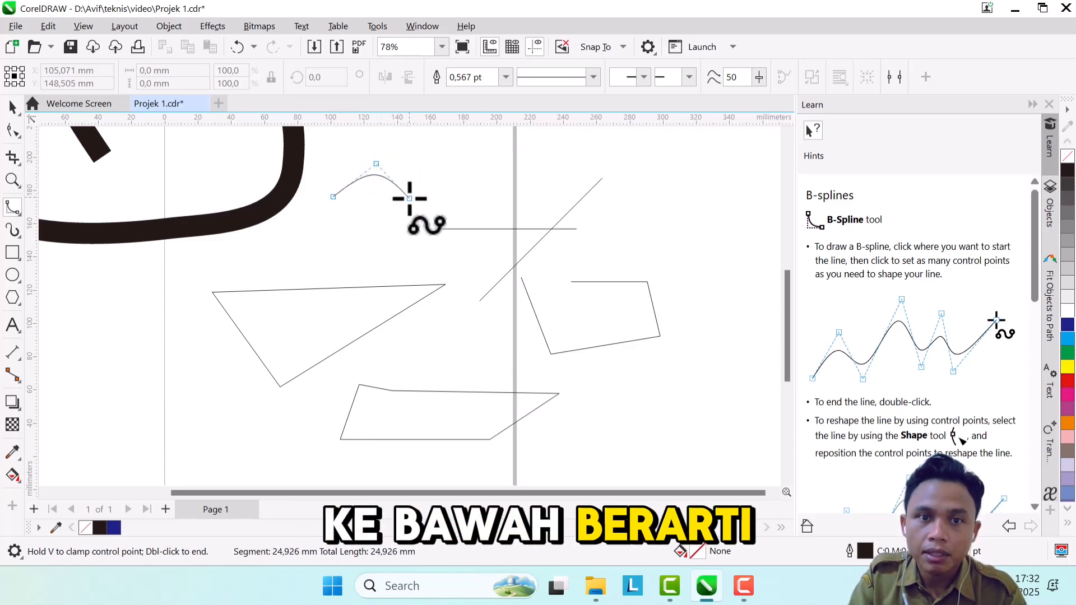
click(409, 200)
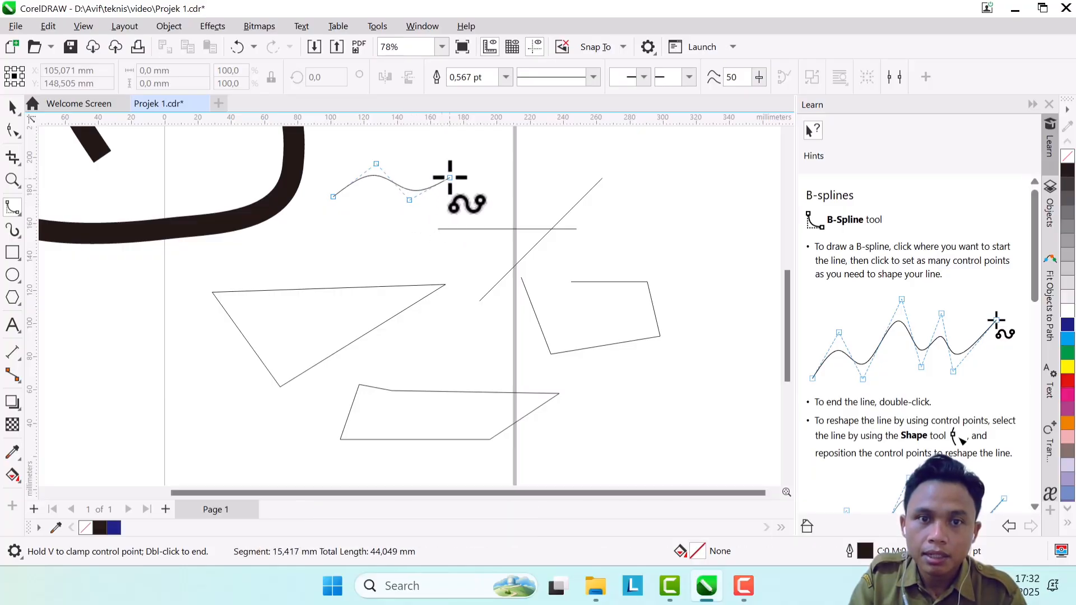
click(448, 168)
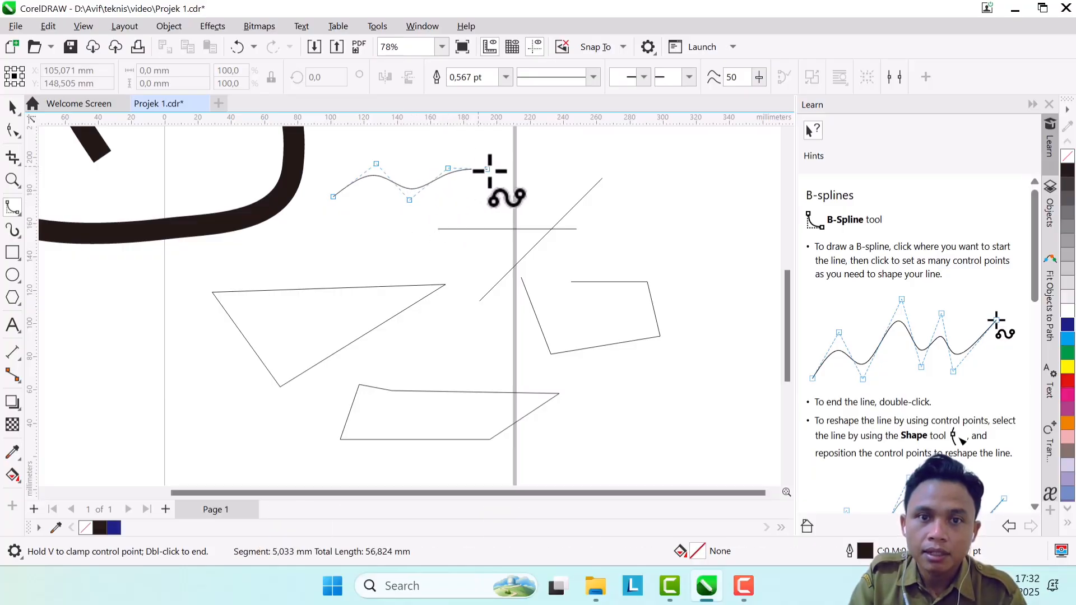
click(499, 196)
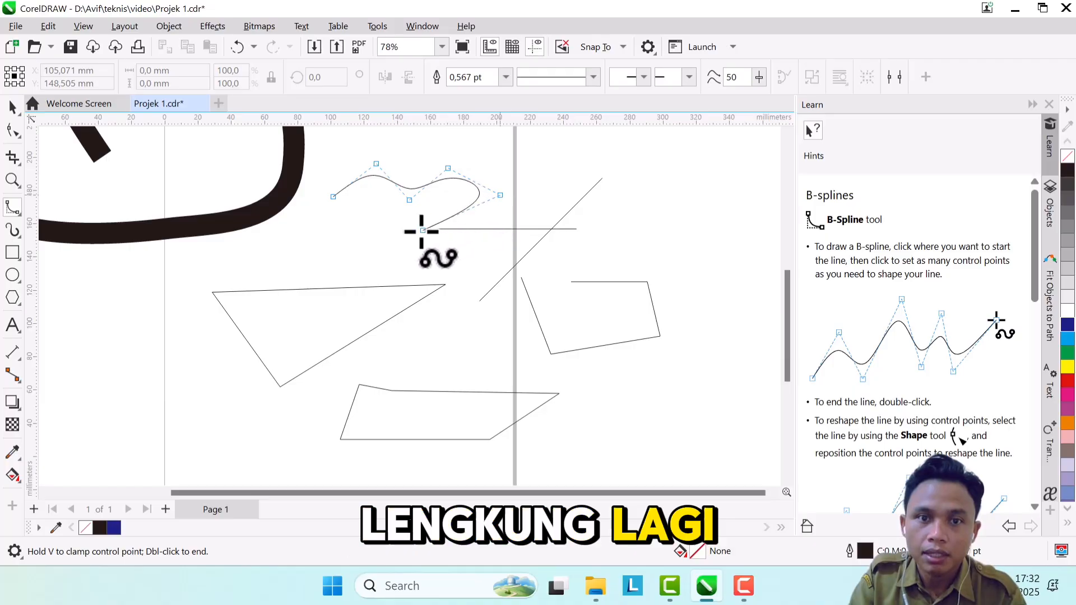
click(368, 243)
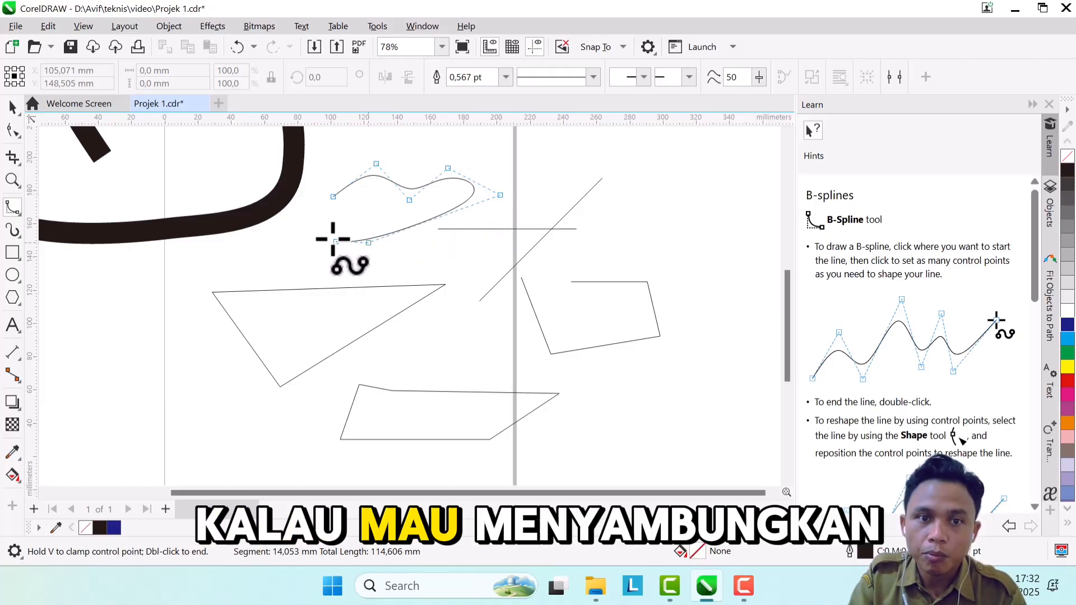
click(336, 201)
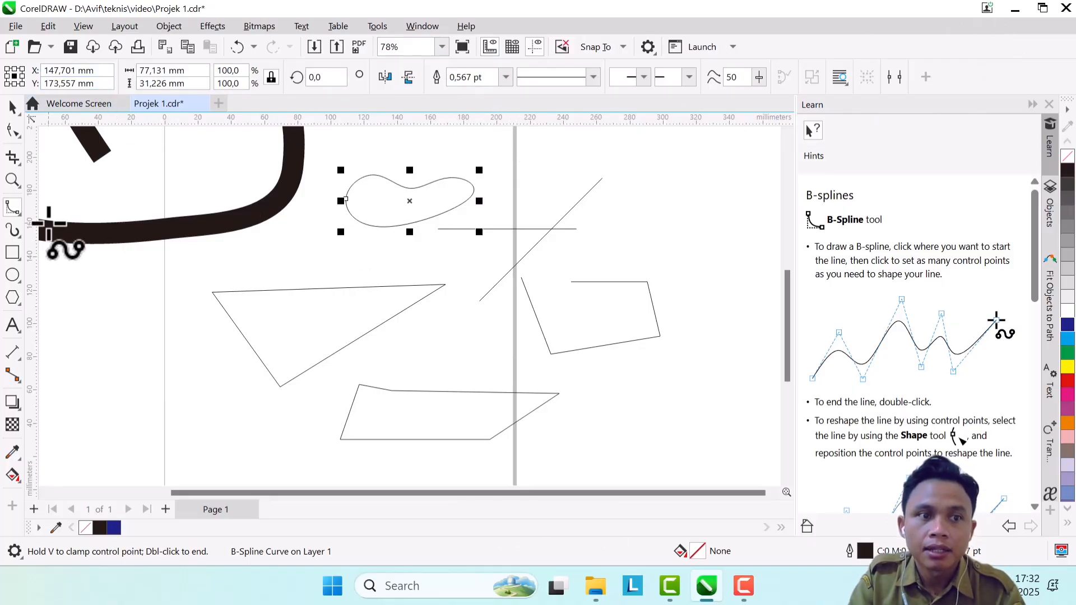
Draw a narrow 3-Point Curve about 86 mm wide and 20 mm high across the page edge, above the crossing lines
click(18, 211)
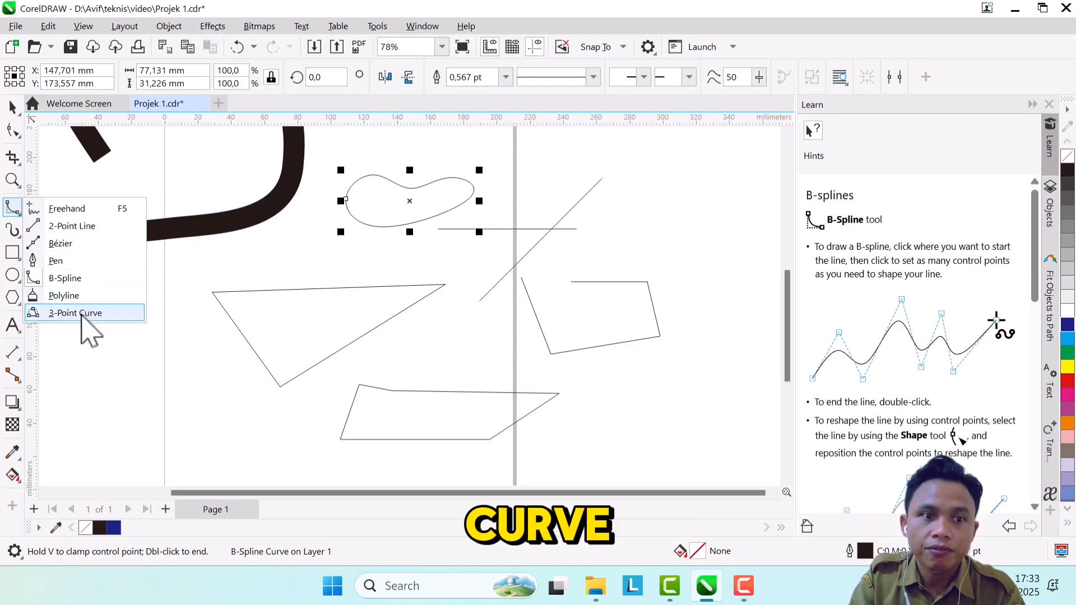
click(79, 314)
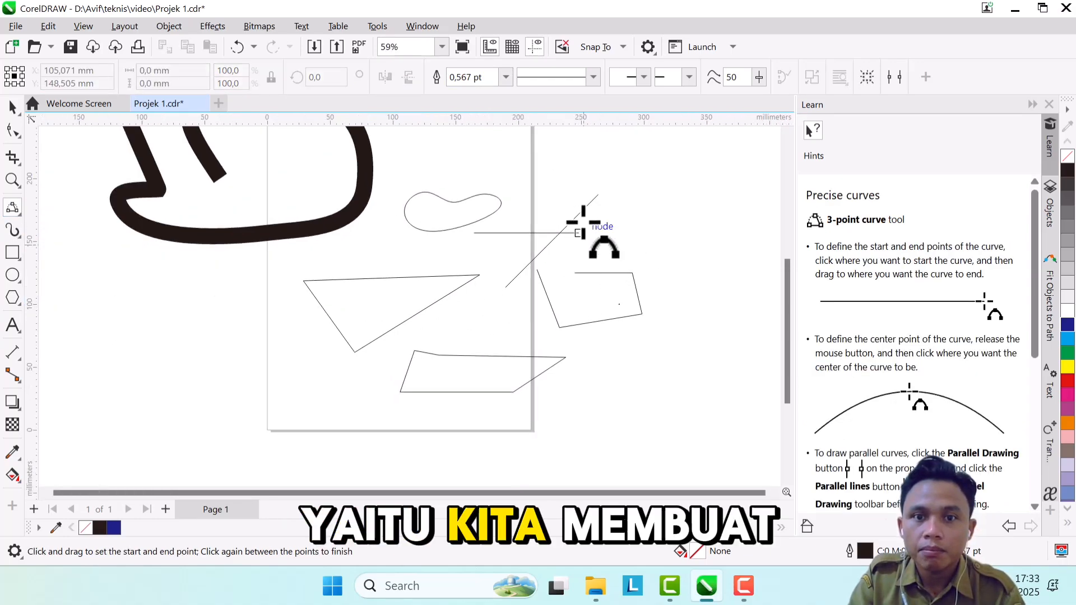
scroll(544, 202, down, 1)
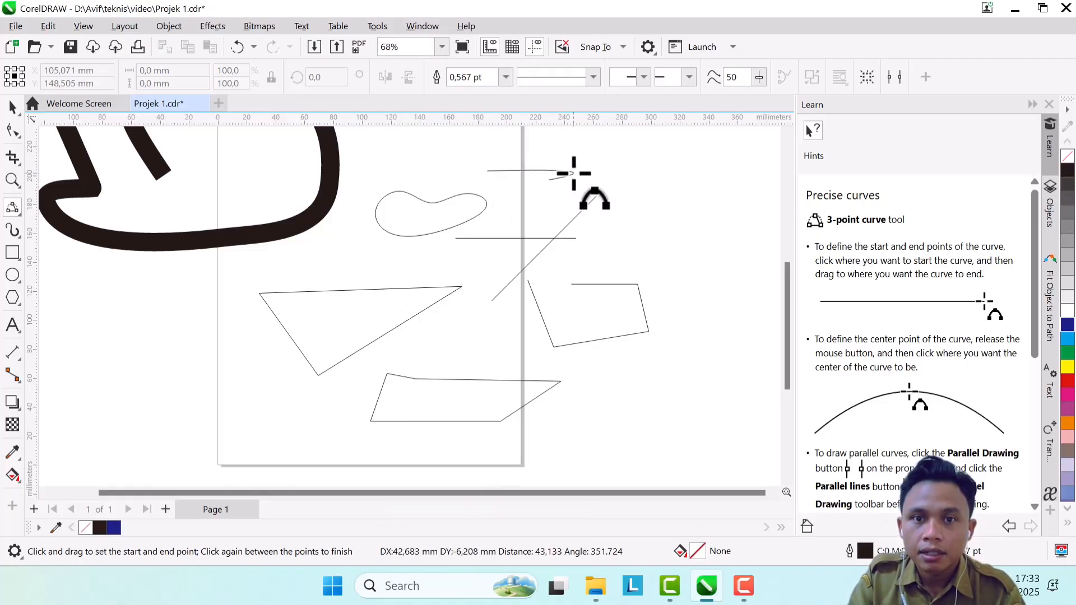
drag(573, 173, 572, 166)
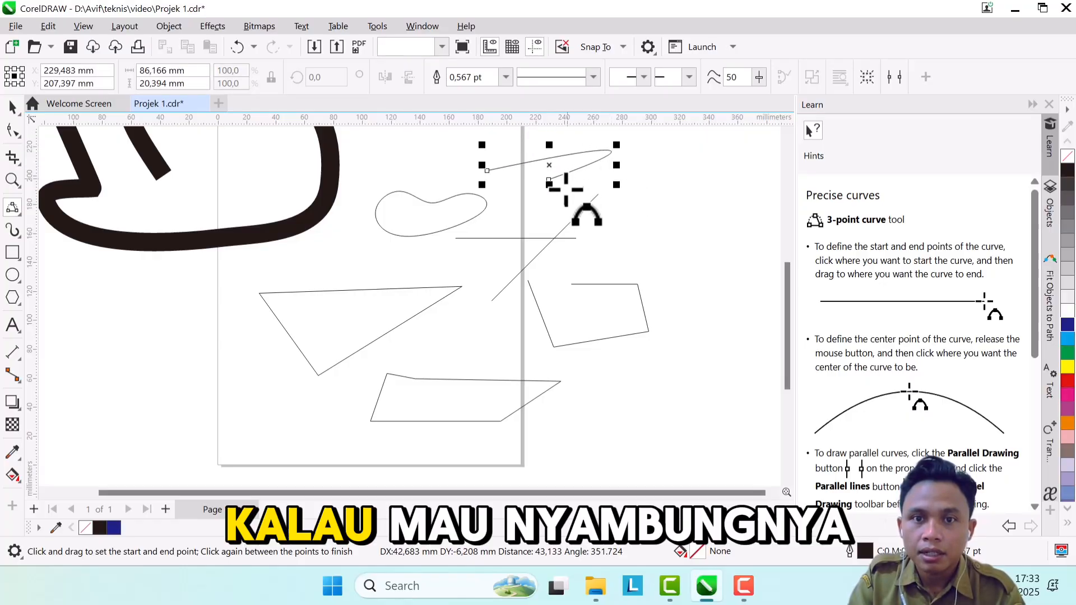
click(559, 178)
Extend the 3-point curve from its end node with two connected arcs, making the whole curve about 166 by 103 mm
scroll(547, 174, up, 3)
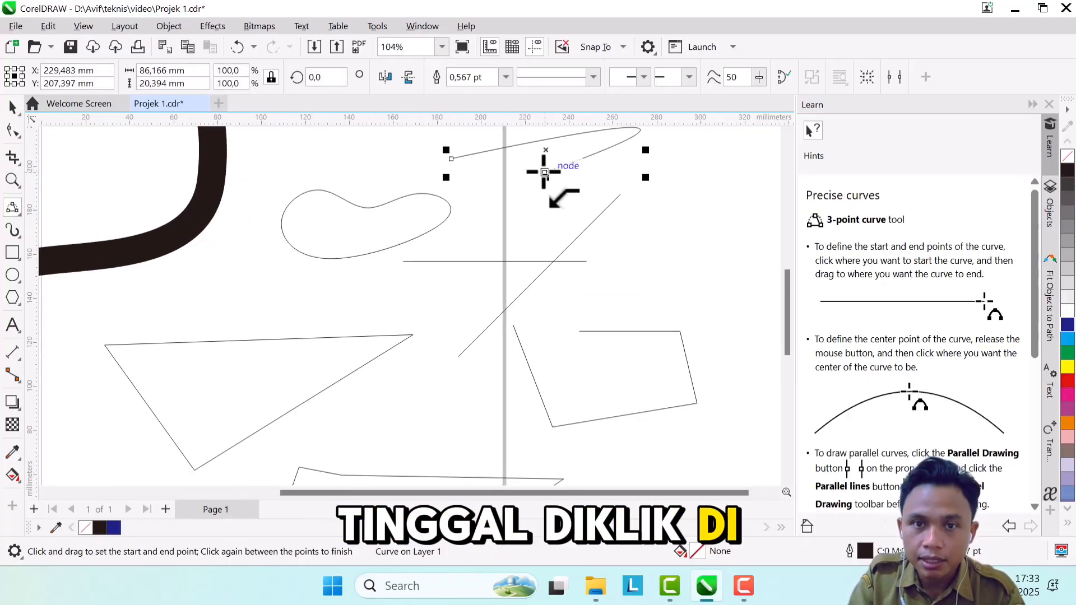
drag(545, 173, 573, 218)
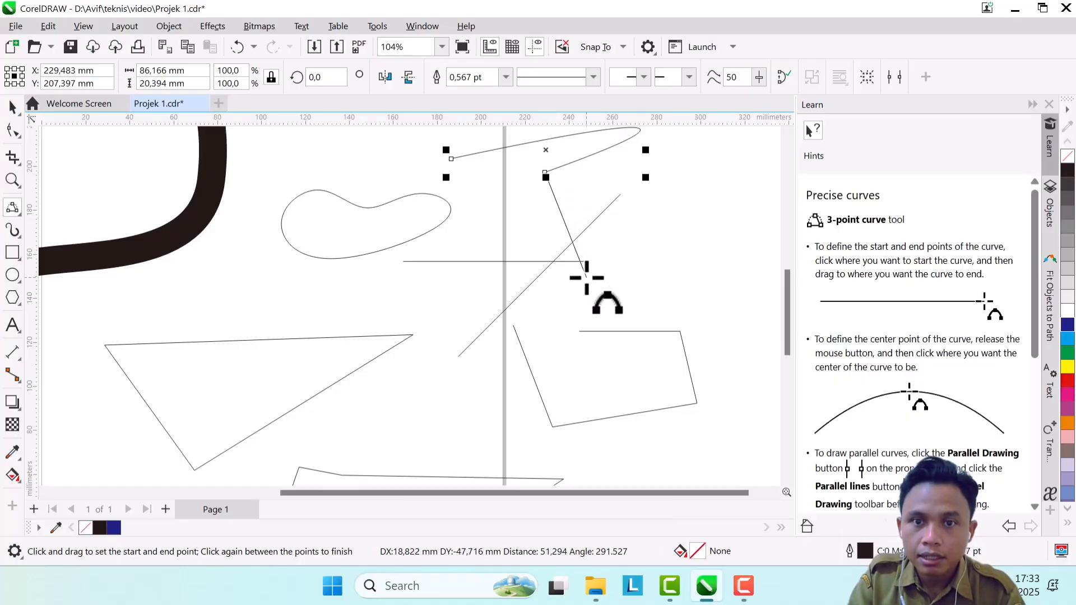
click(640, 212)
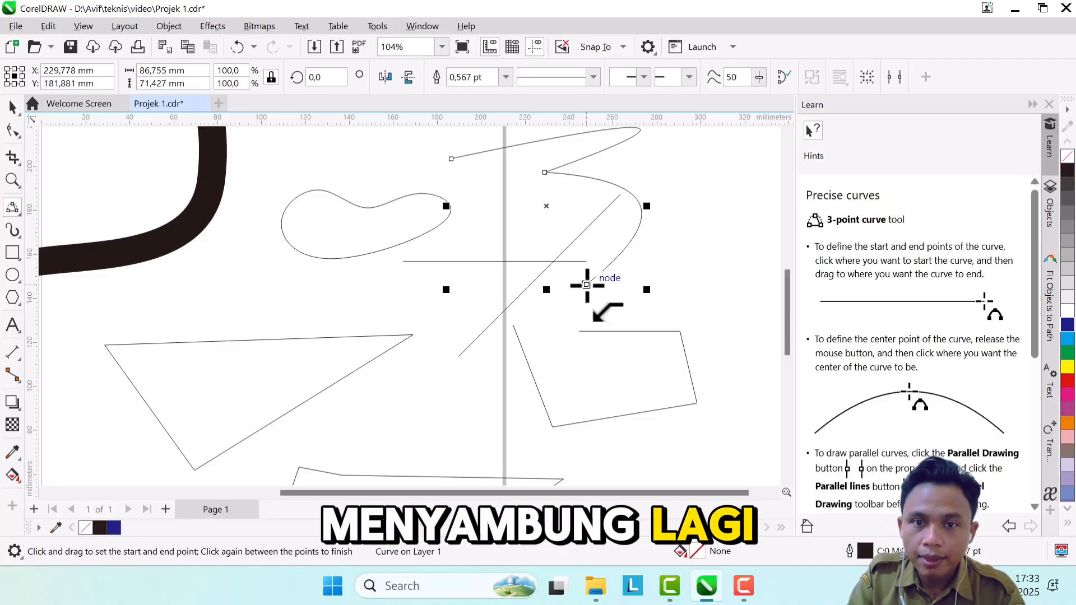
drag(586, 284, 592, 288)
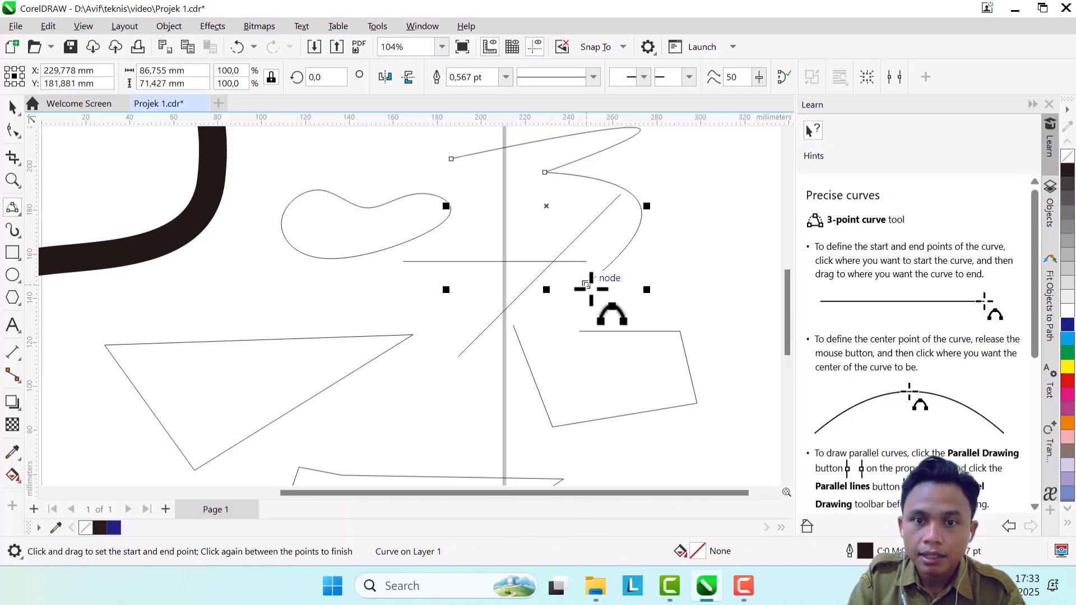
drag(611, 331, 287, 284)
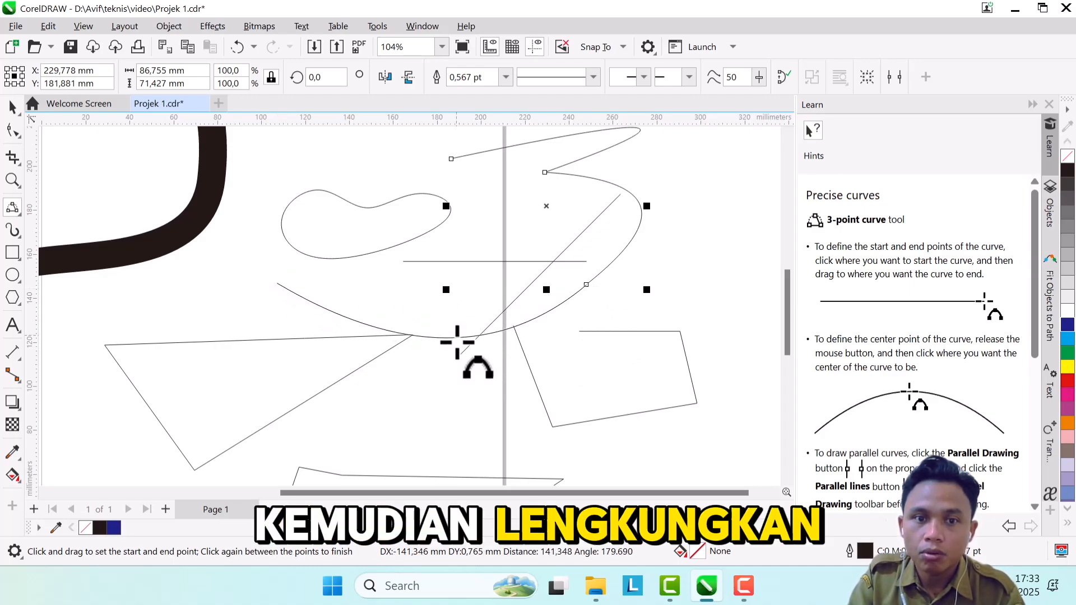
click(445, 356)
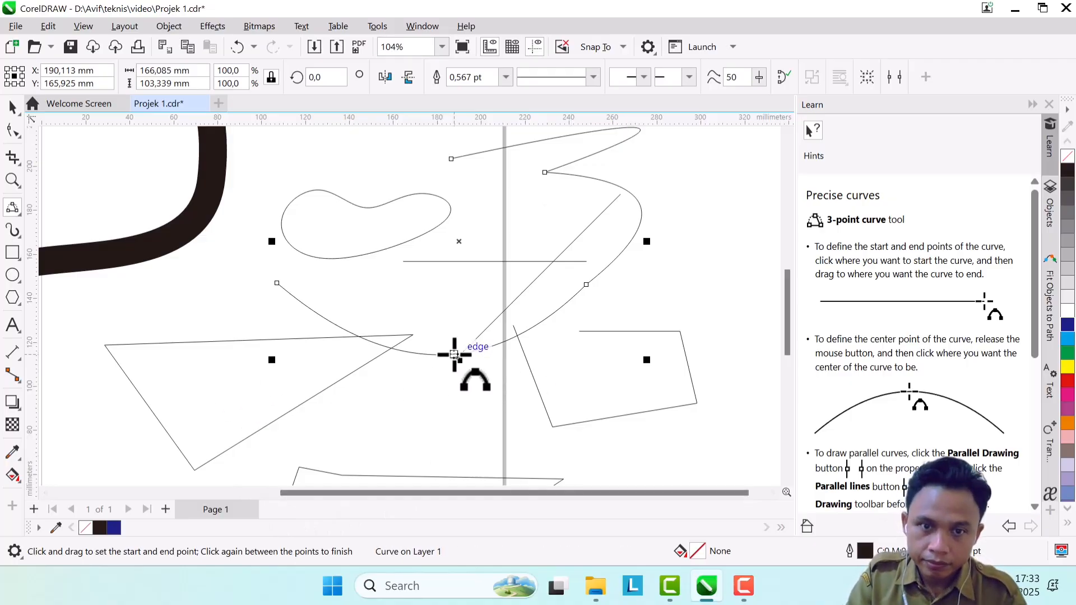
Add a 3-point curve about 31 by 31 mm starting on the large lower arc, and bend it to the opposite side with the Shape tool
click(386, 288)
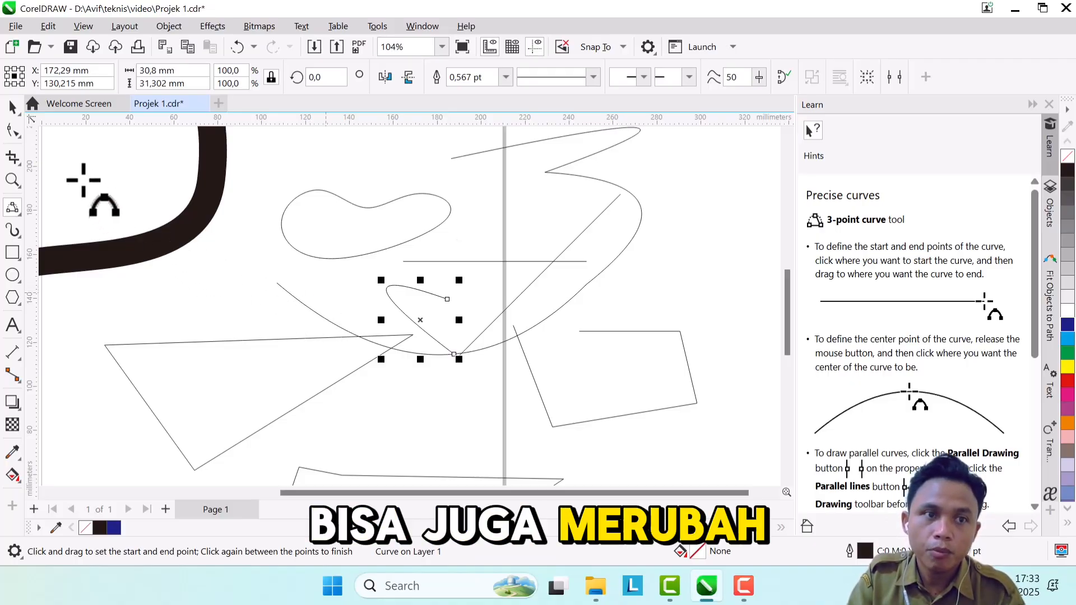
click(13, 131)
key(F10)
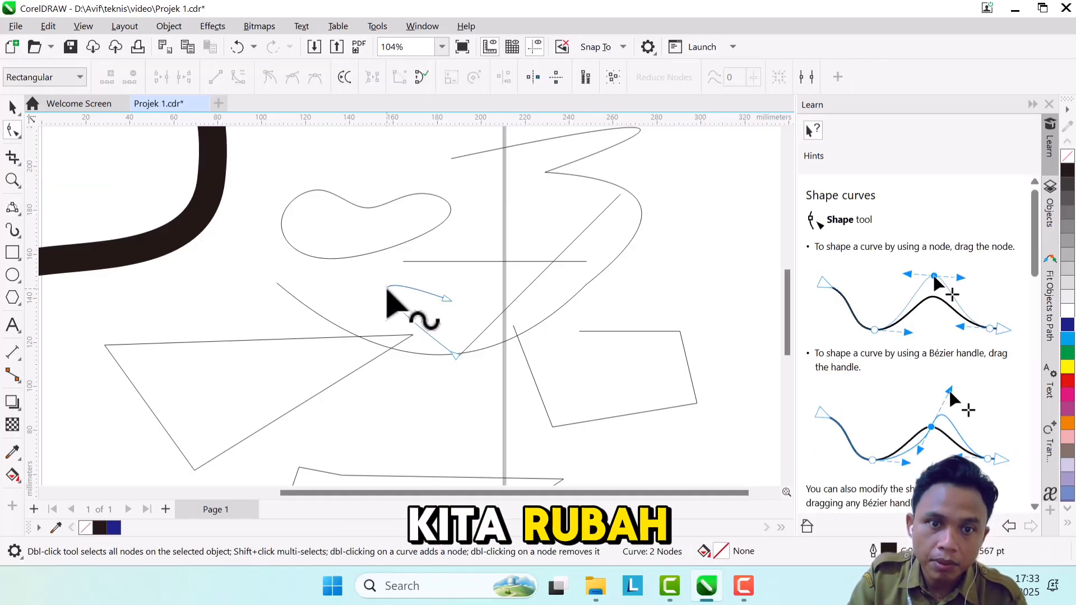
drag(387, 289, 430, 317)
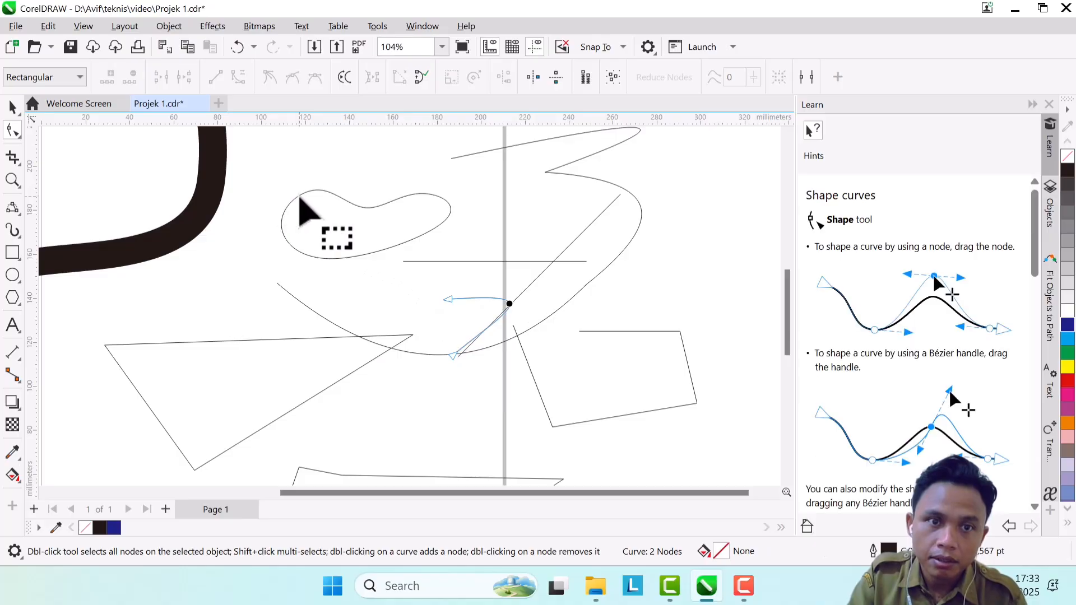
With the Shape tool, raise the B-spline's inner control point to remove its dent, and move the triangle's upper edge upward
click(302, 199)
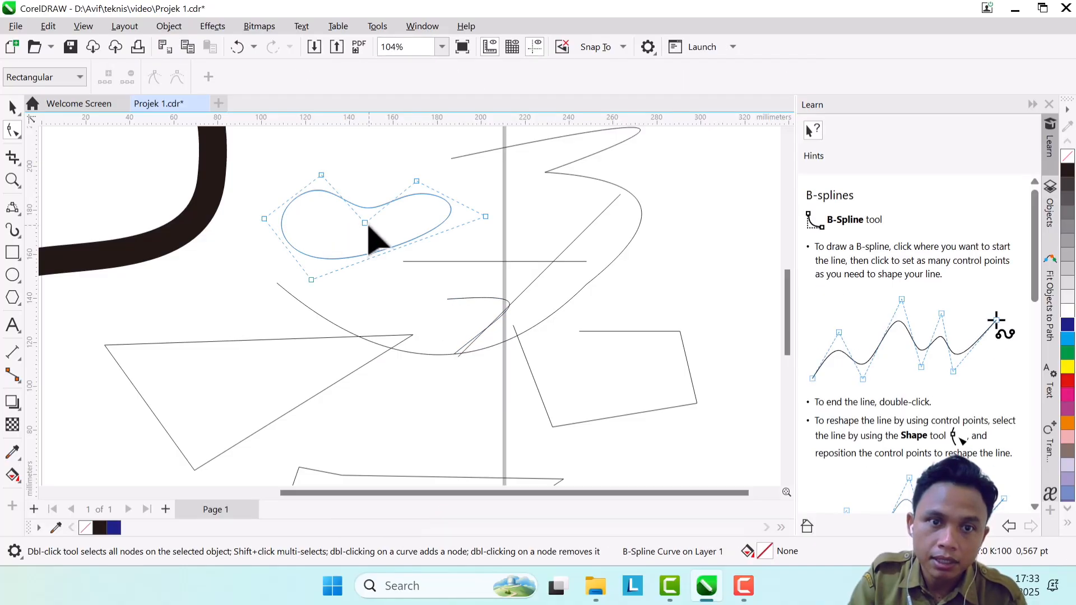
drag(377, 164, 377, 154)
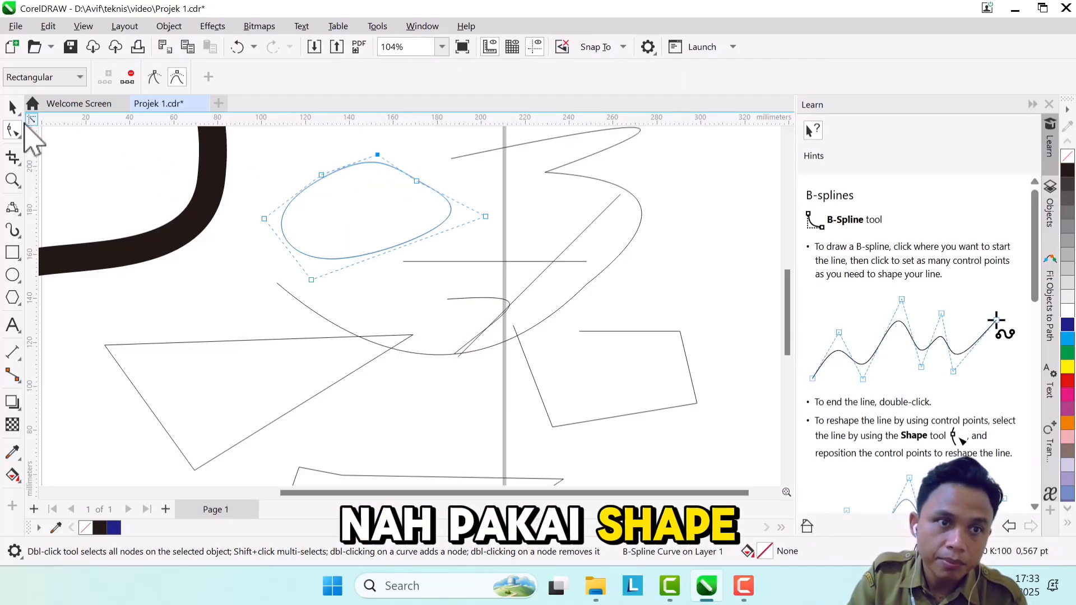
click(244, 342)
drag(243, 343, 256, 310)
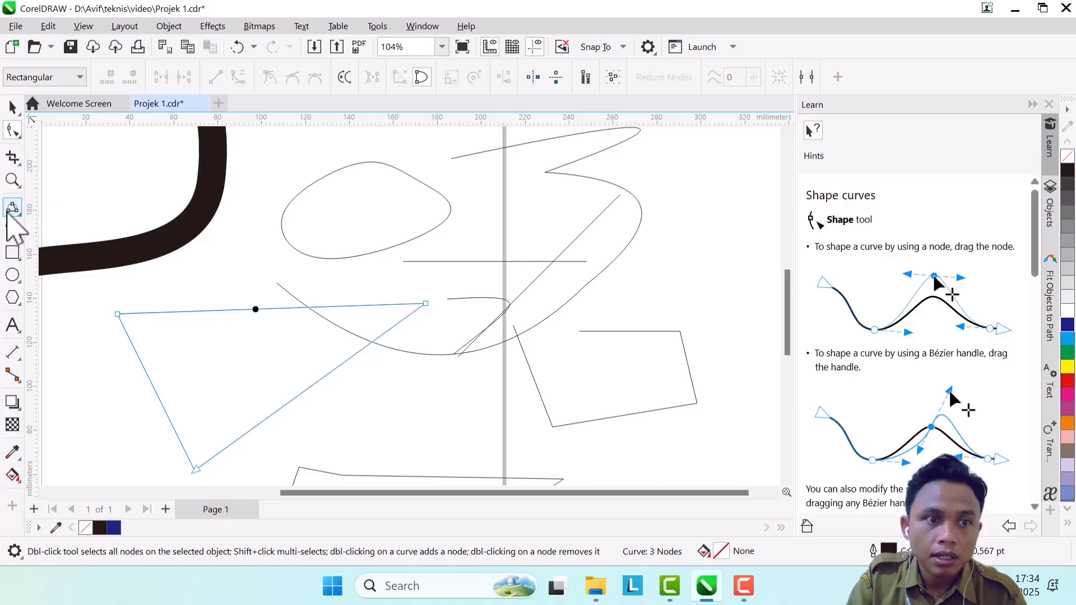
Draw a hooked Bézier curve about 38 mm wide between the thick outline and the triangle's upper edge
click(8, 214)
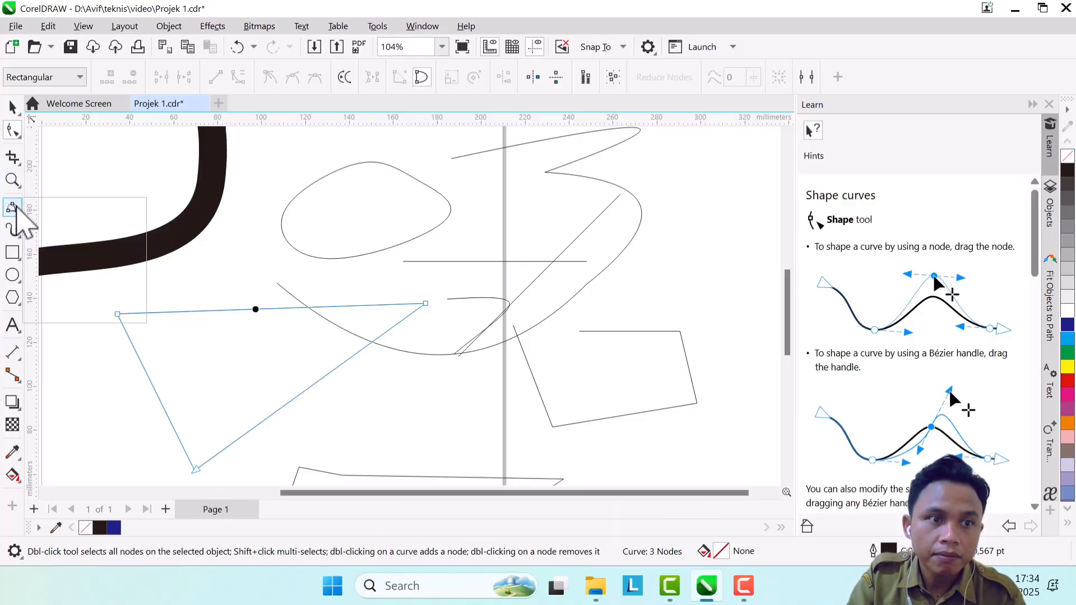
click(13, 207)
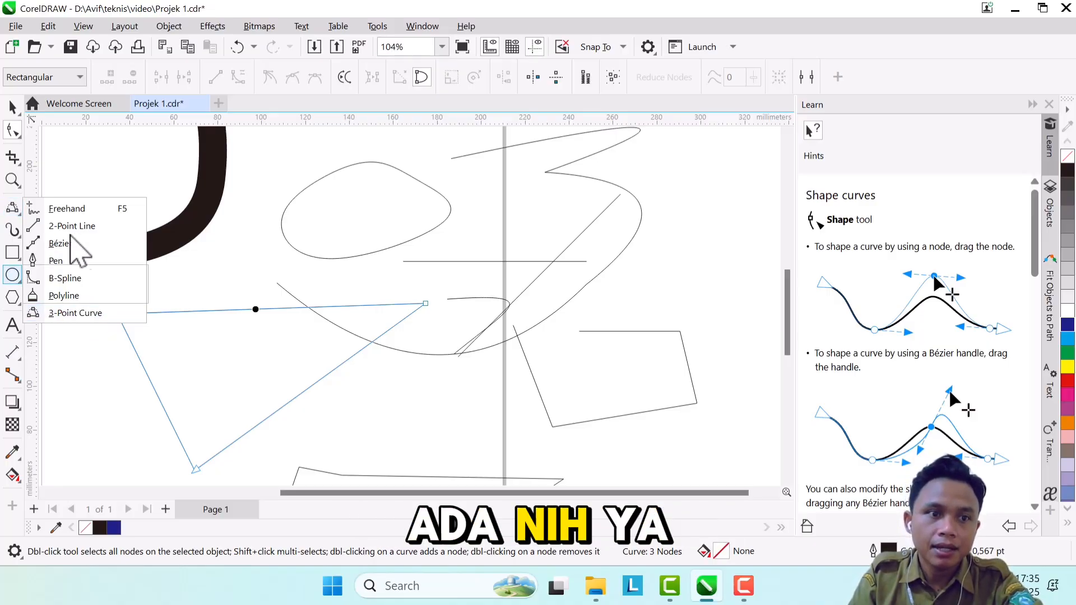
click(12, 207)
click(12, 208)
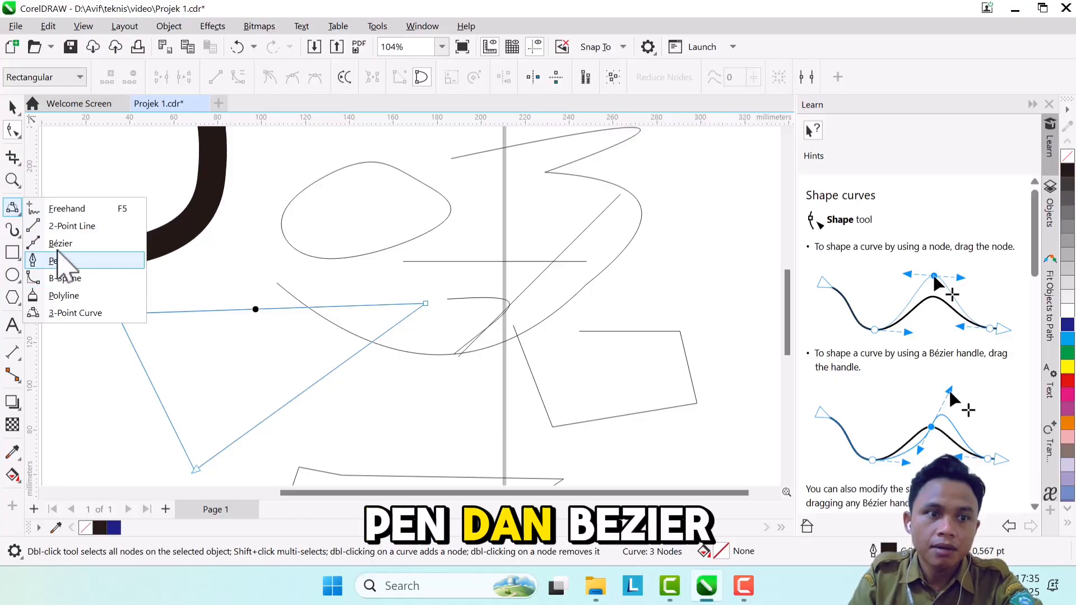
click(60, 243)
drag(185, 277, 313, 233)
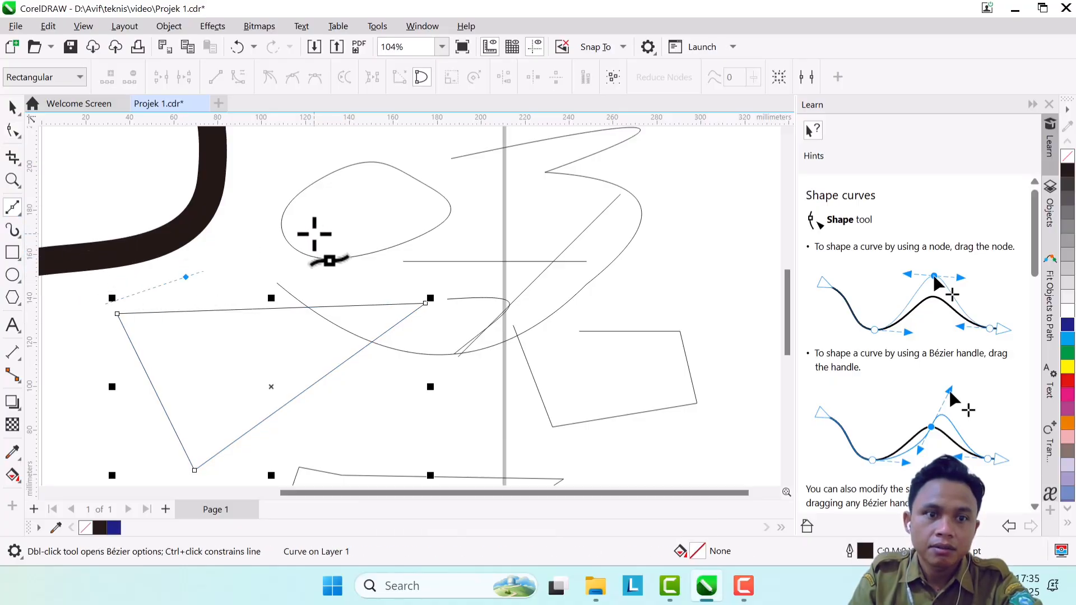
click(256, 244)
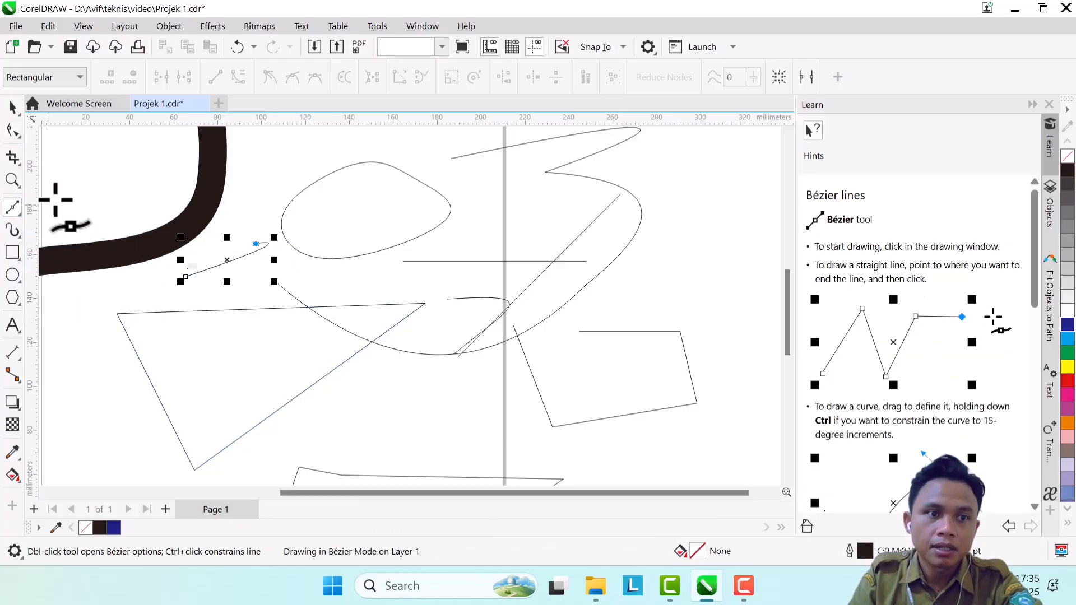
Open the selection of line and curve drawing tools
click(20, 211)
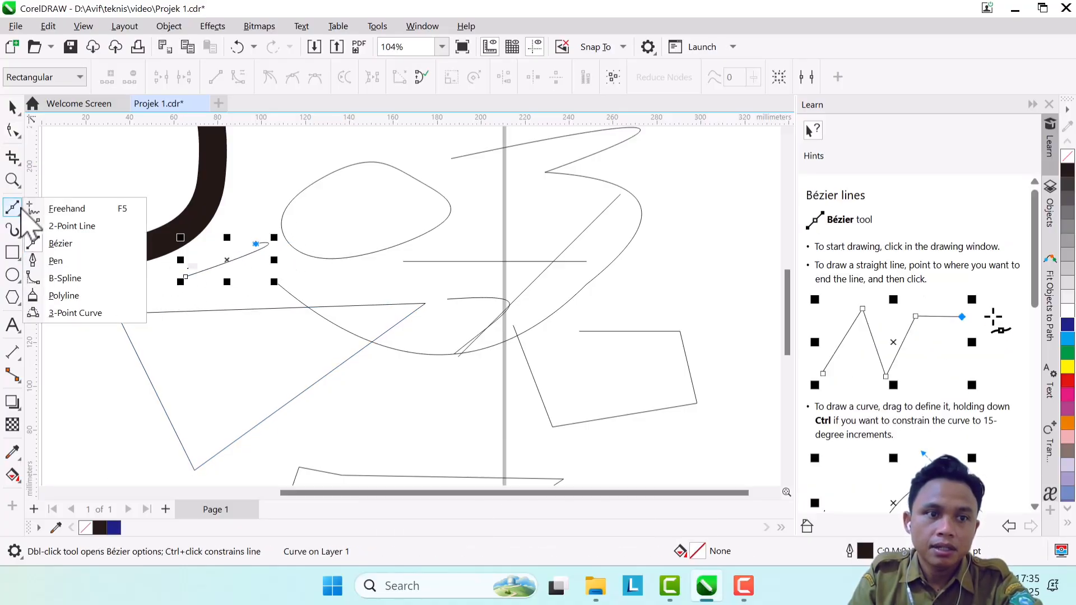
Draw an open line with the Pen tool across the page's right edge, above the open polygon
click(61, 259)
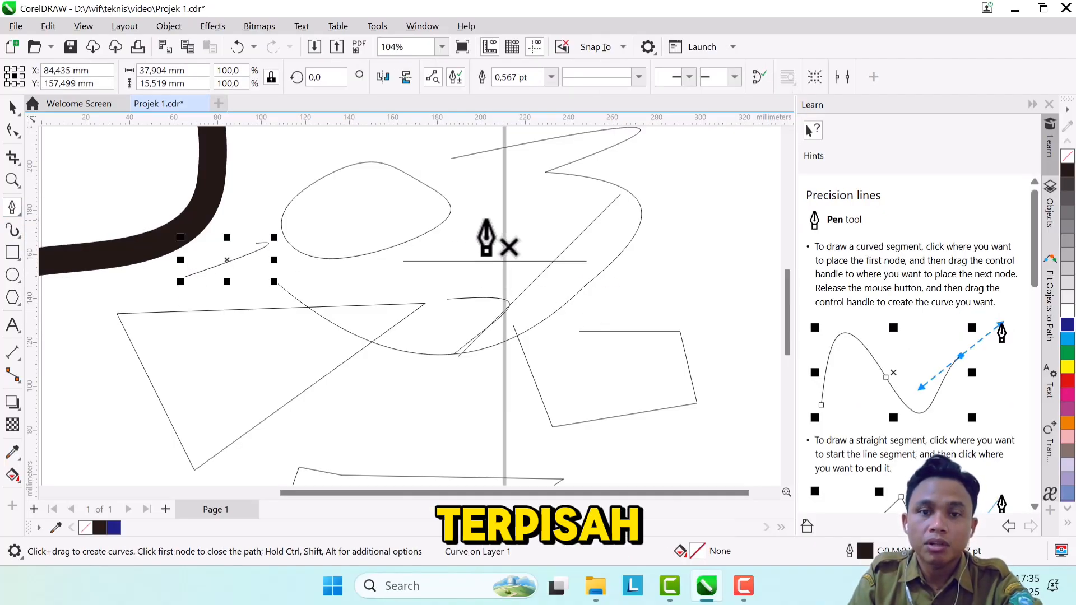
drag(487, 219, 547, 241)
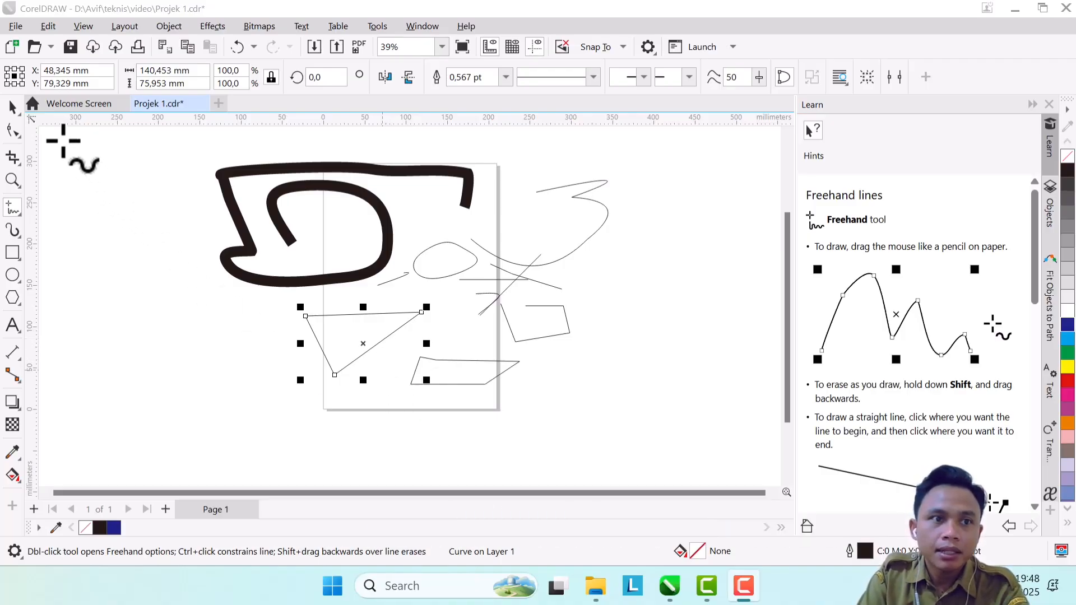
Select the open polygon beside the page's right edge and examine the gap in its outline
click(13, 107)
click(13, 108)
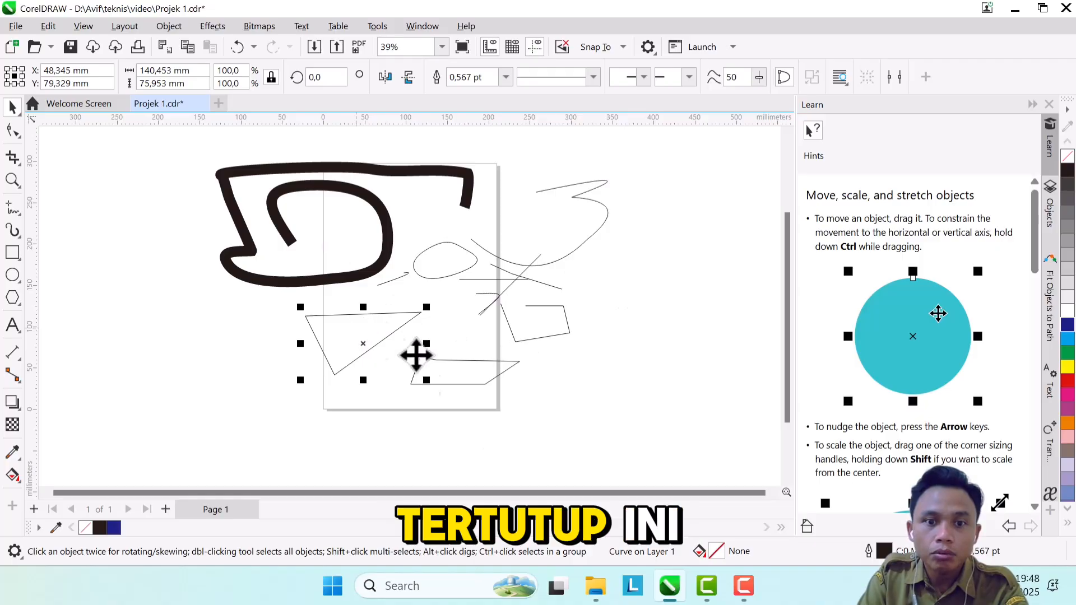
click(508, 360)
click(559, 338)
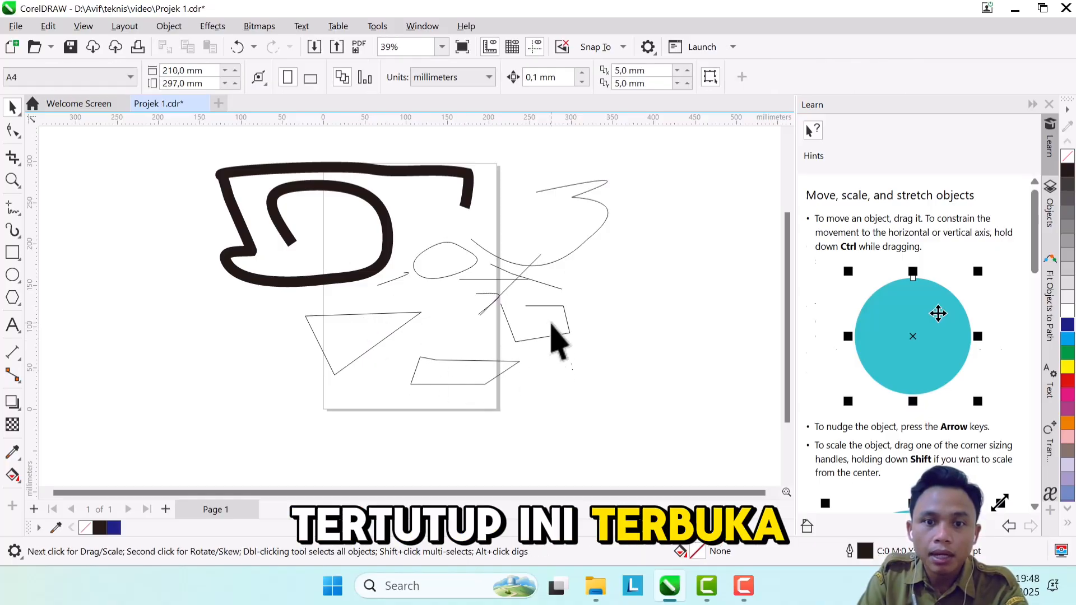
click(531, 307)
scroll(530, 311, up, 5)
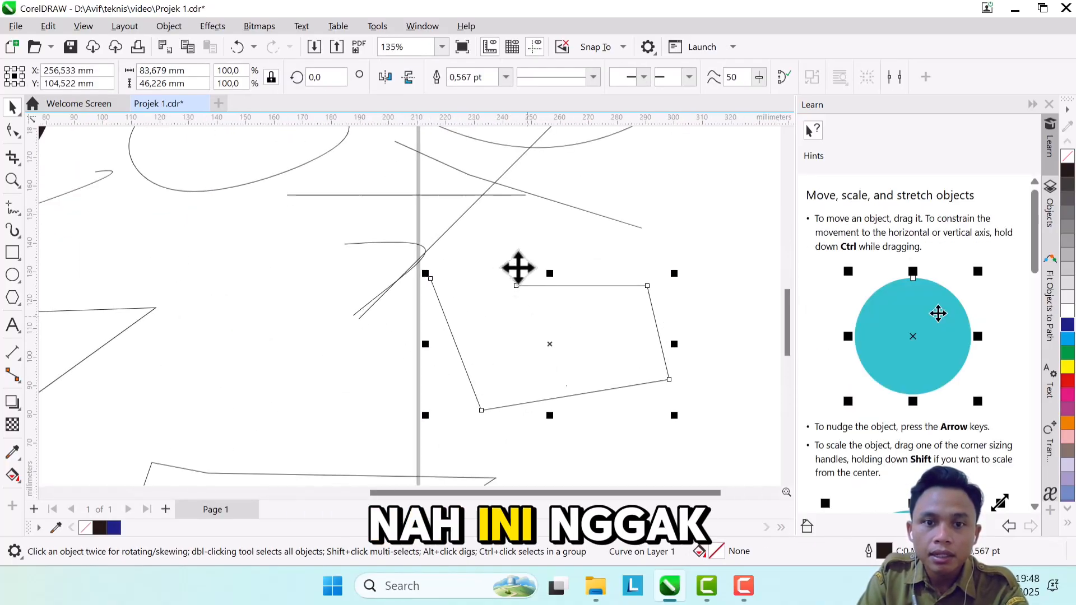
click(517, 280)
click(520, 288)
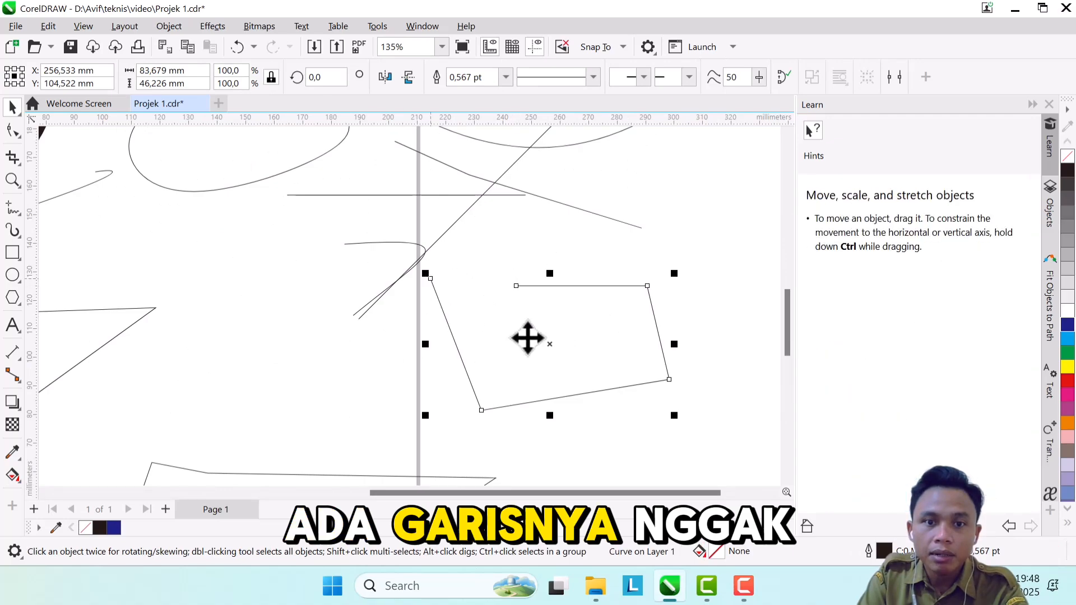
scroll(465, 311, down, 4)
scroll(432, 412, up, 2)
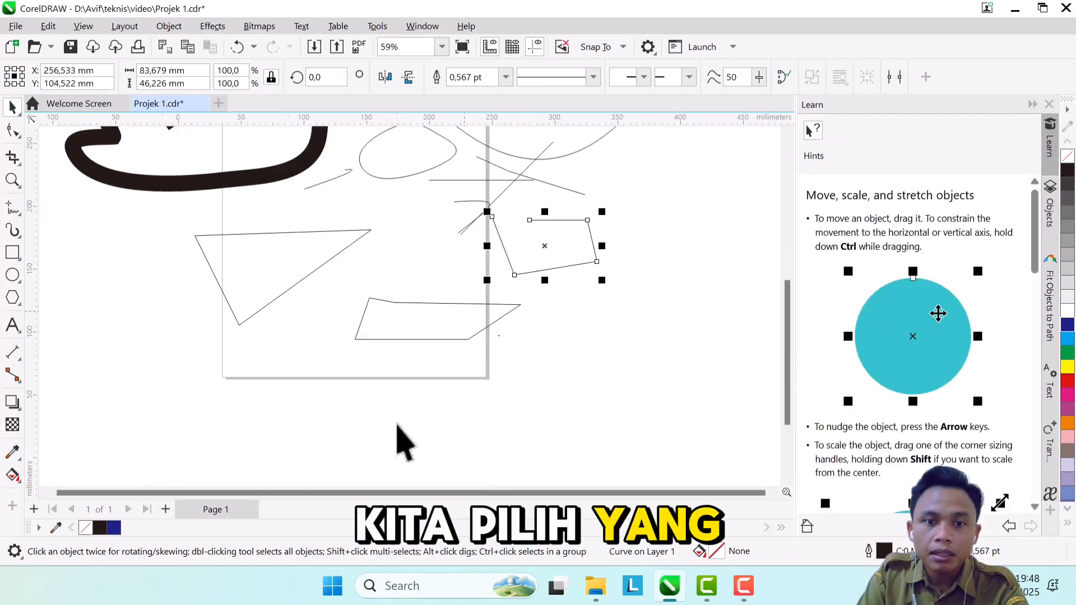
Fill the closed five-sided shape near the bottom of the page with red
click(426, 306)
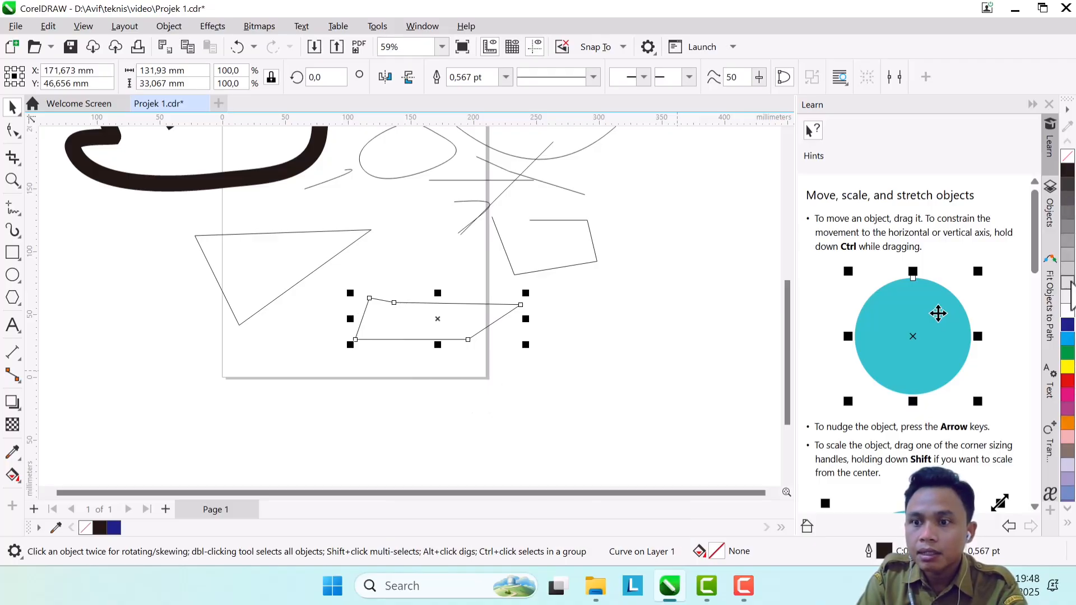
click(1068, 382)
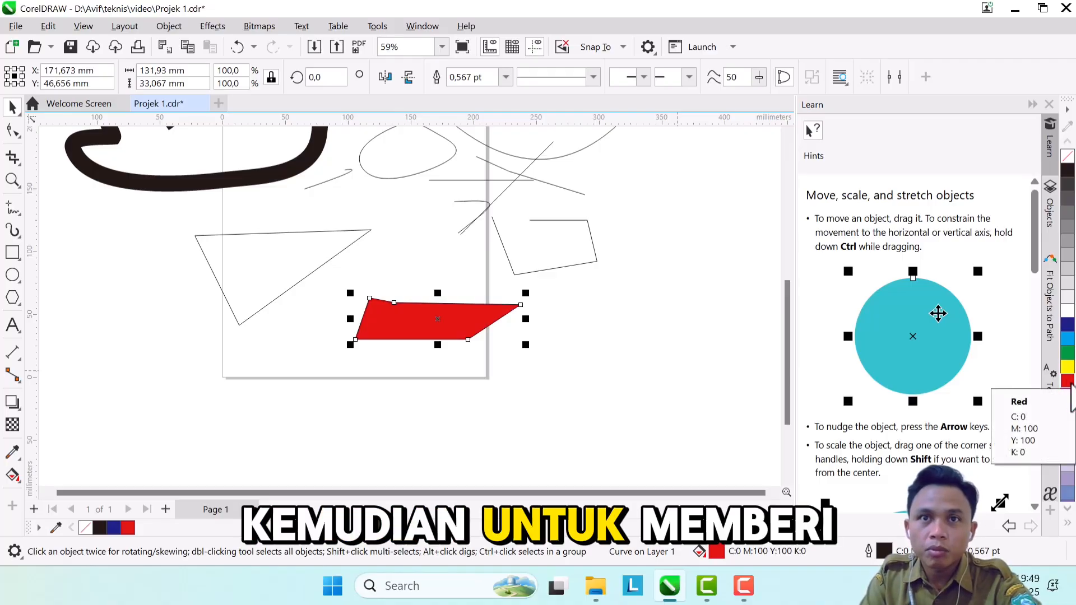
Set the outline width of the filled five-sided shape to 8.0 pt
scroll(516, 314, up, 4)
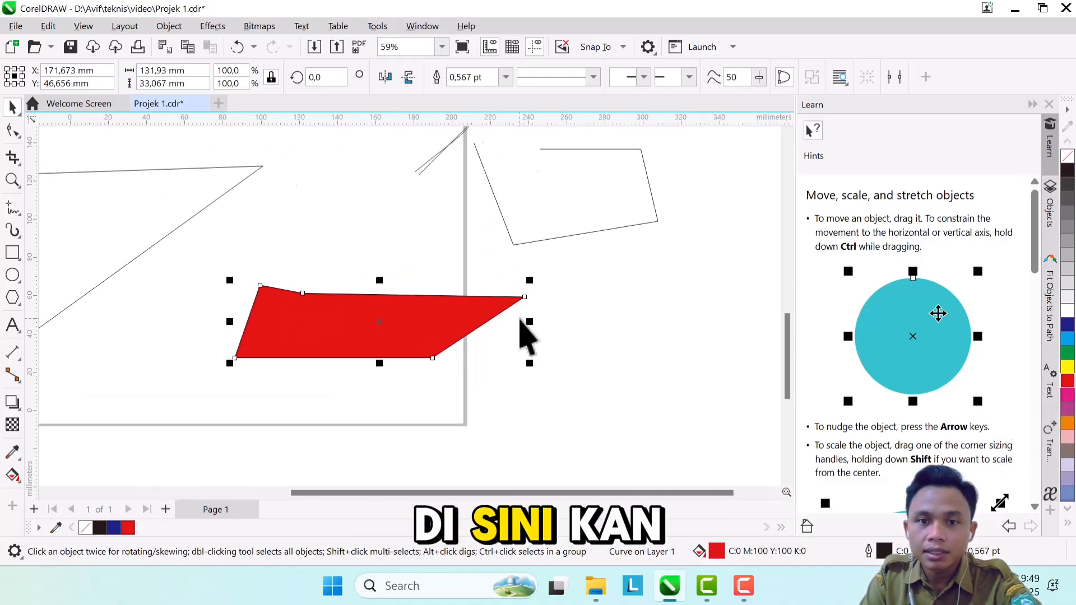
scroll(513, 310, up, 8)
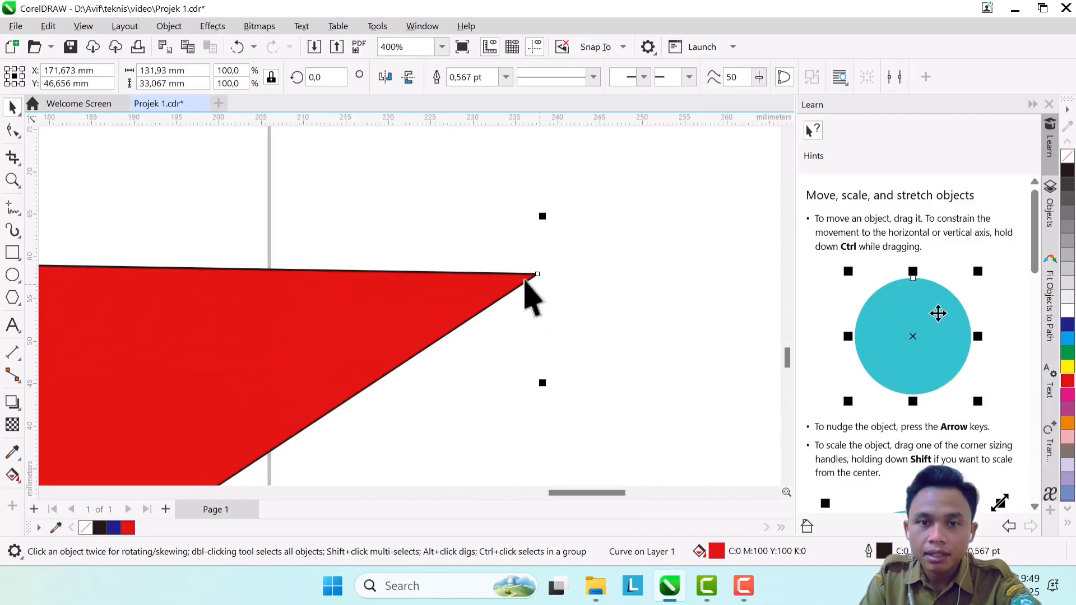
scroll(521, 280, down, 4)
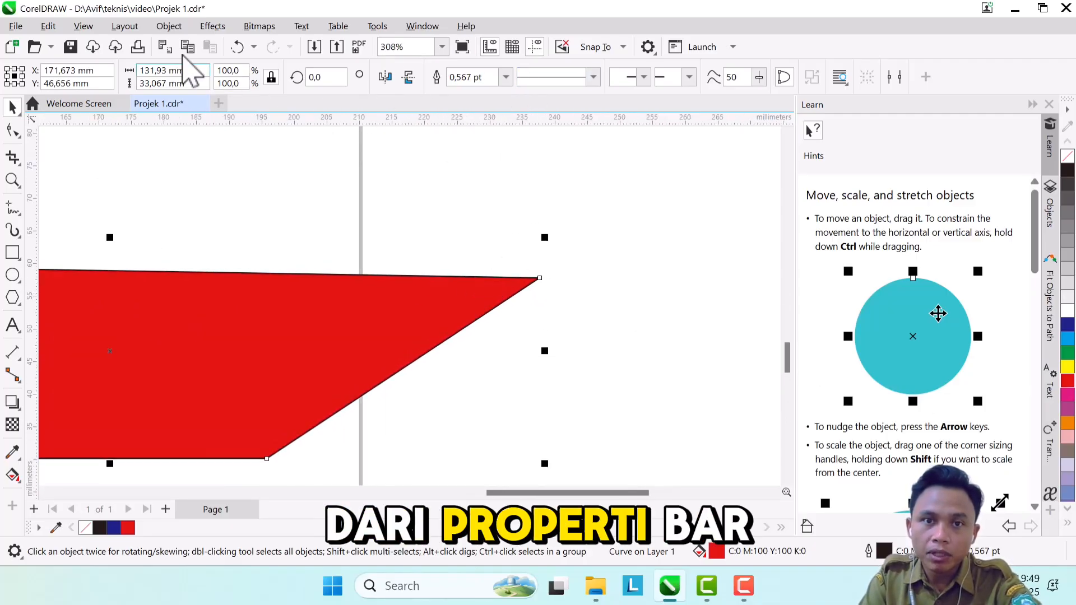
click(506, 78)
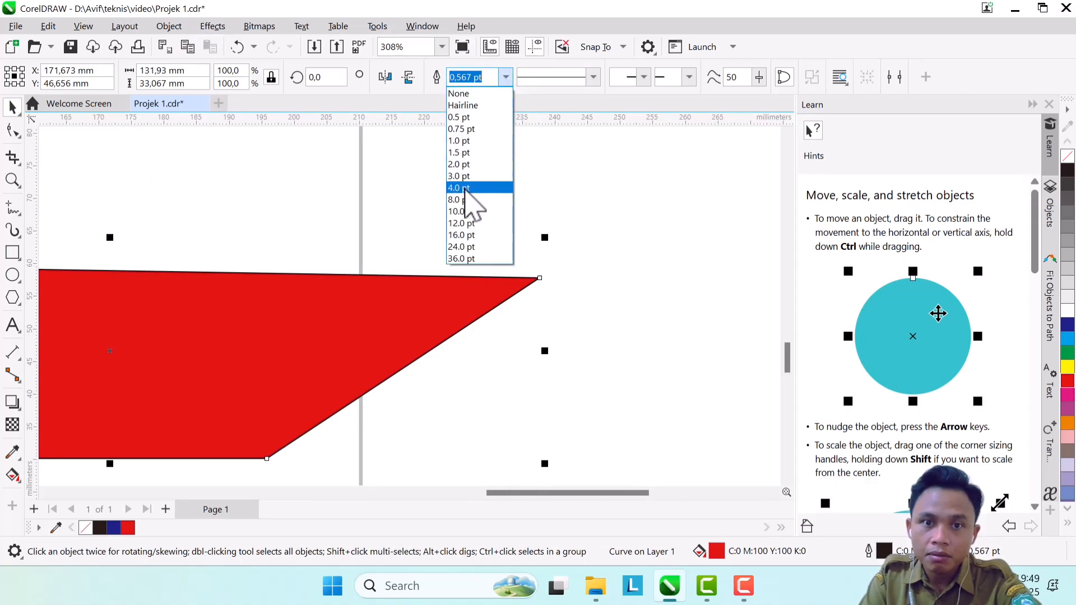
click(462, 200)
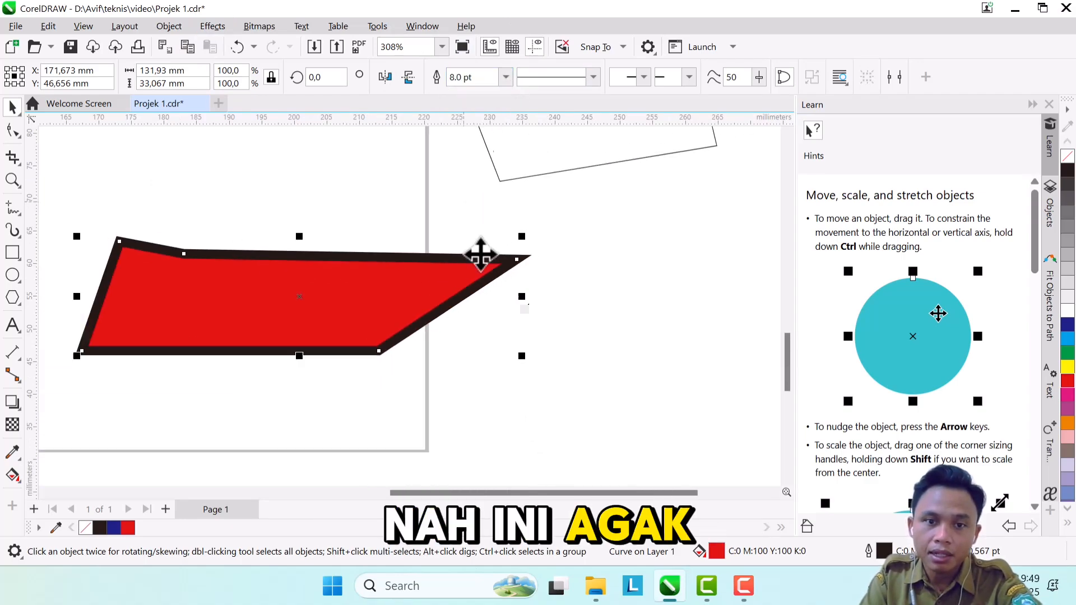
scroll(475, 290, down, 2)
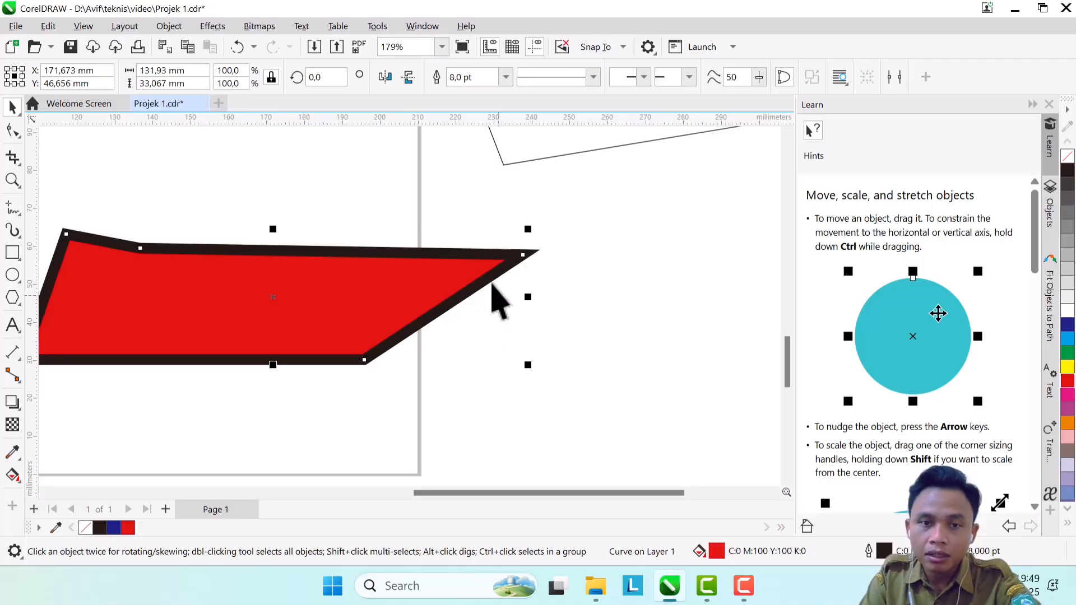
scroll(473, 290, down, 2)
scroll(397, 329, up, 1)
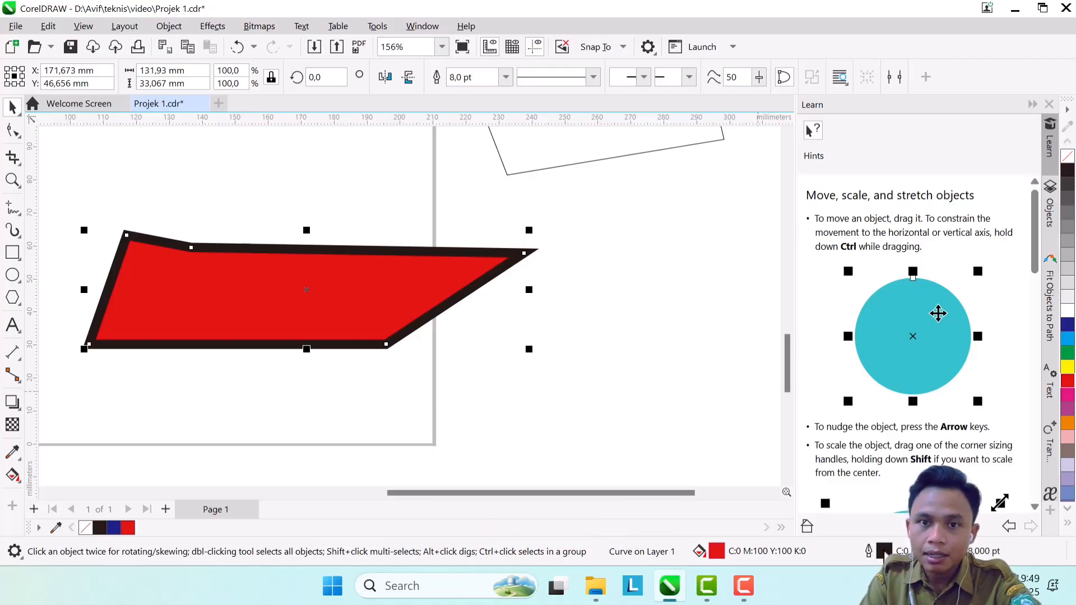
Set the shape's outline colour to red (C 3, M 98, Y 100, K 0) in the Outline Pen settings
double_click(876, 551)
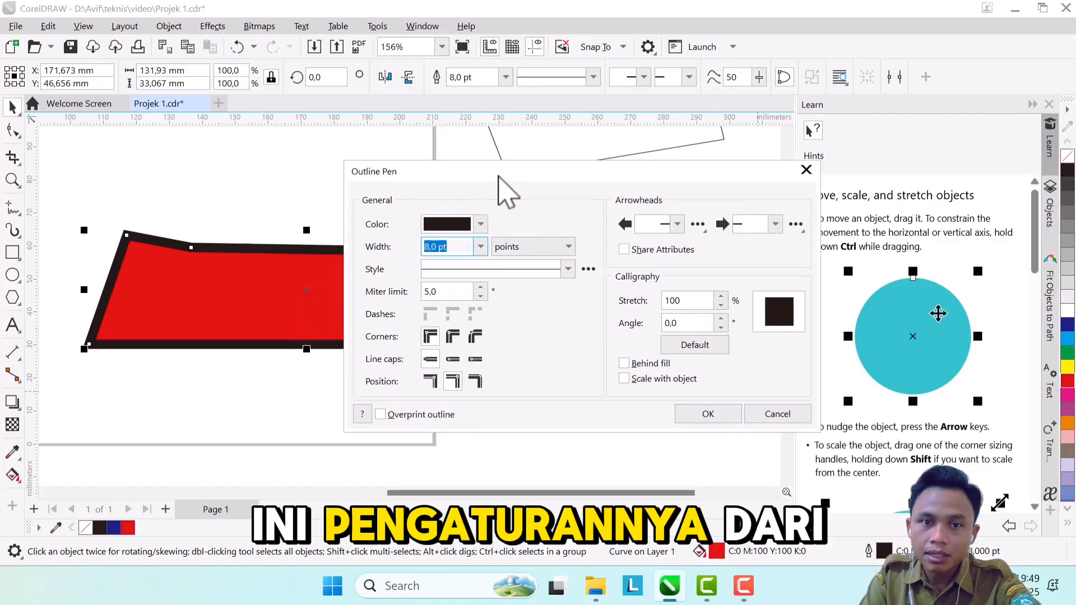
drag(498, 175, 623, 167)
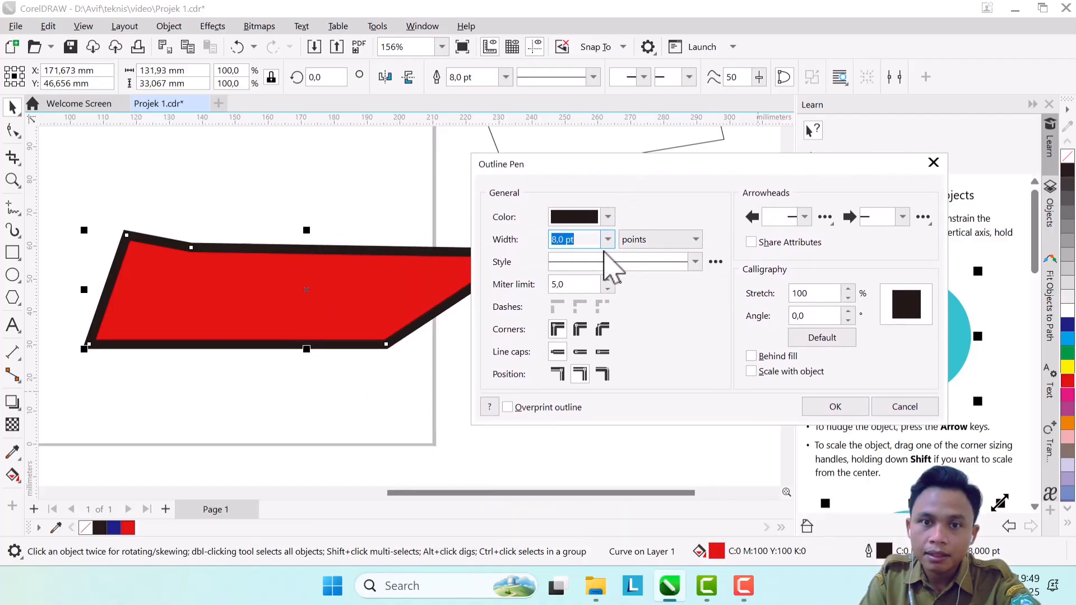
click(608, 240)
click(608, 240)
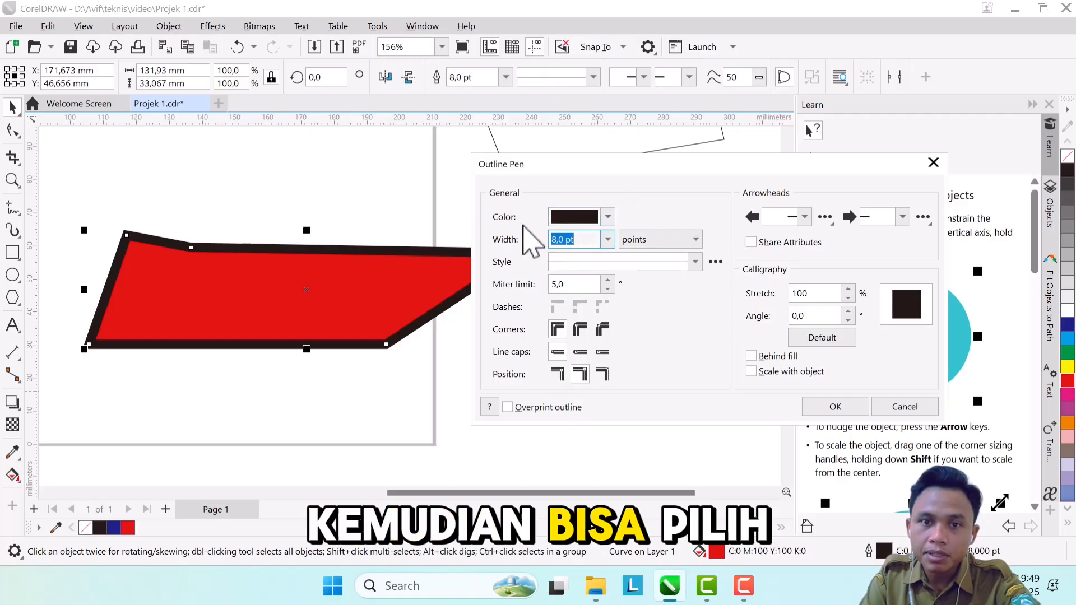
click(608, 218)
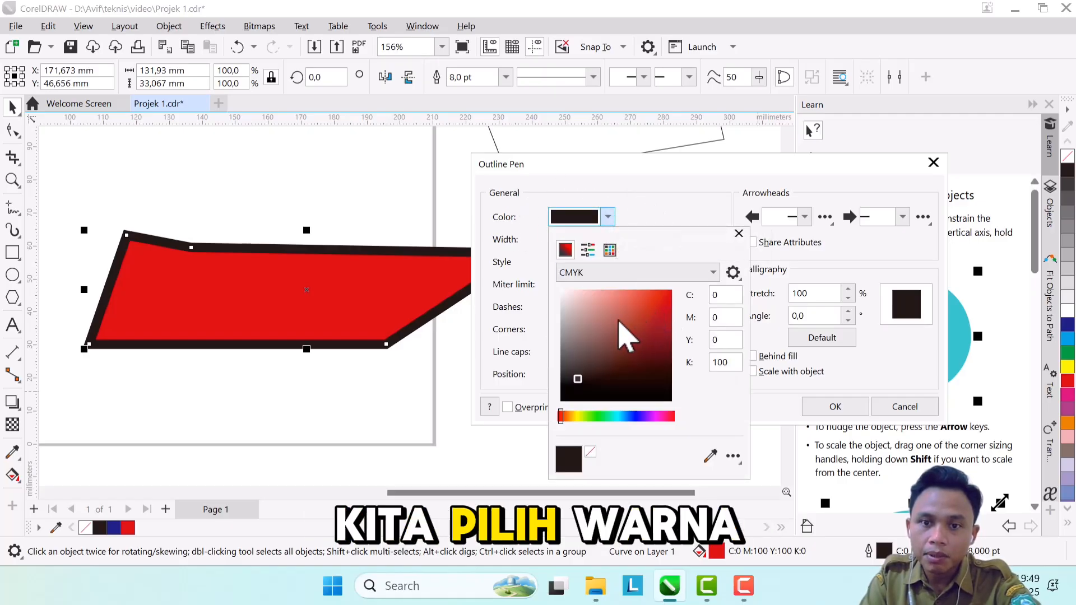
mouse_move(580, 381)
mouse_down()
mouse_move(624, 325)
mouse_move(679, 310)
mouse_up()
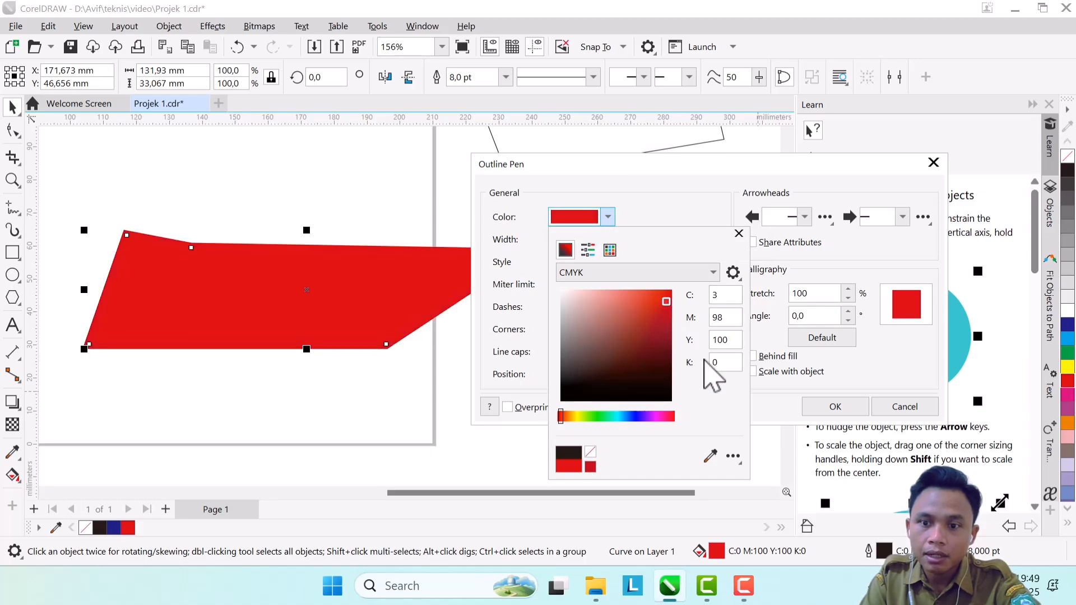
click(793, 185)
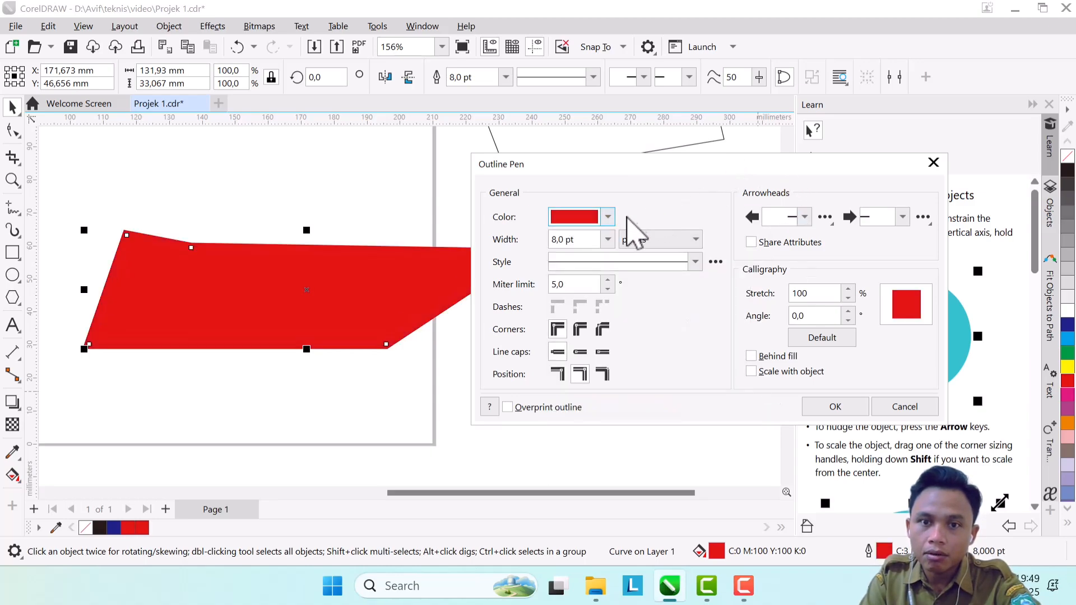
Change the outline colour to yellow-green (C 21, M 0, Y 87, K 0) and apply the Outline Pen settings
click(607, 217)
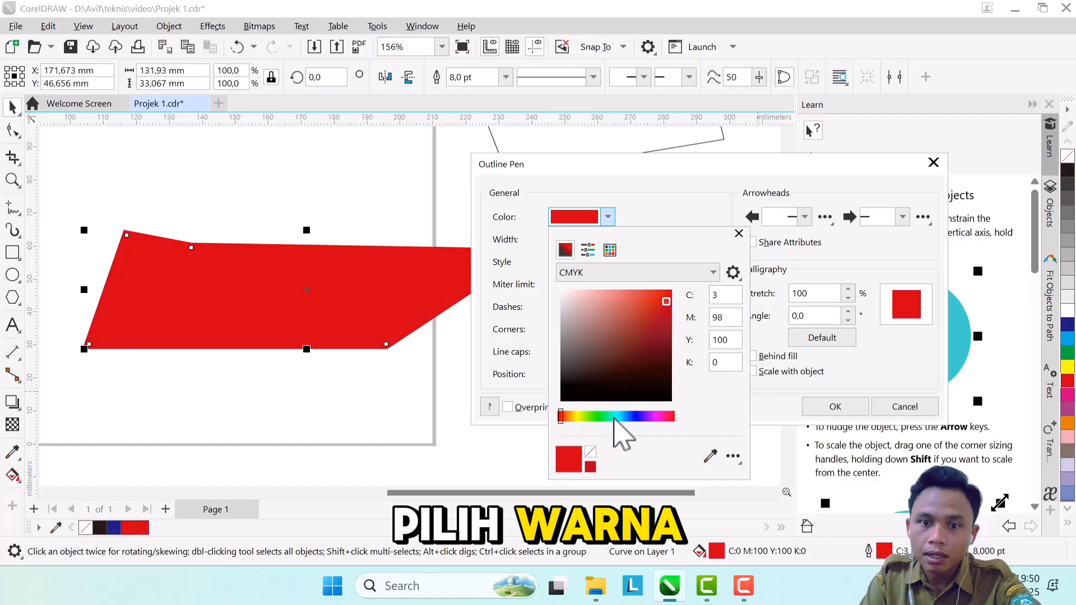
drag(561, 415, 580, 416)
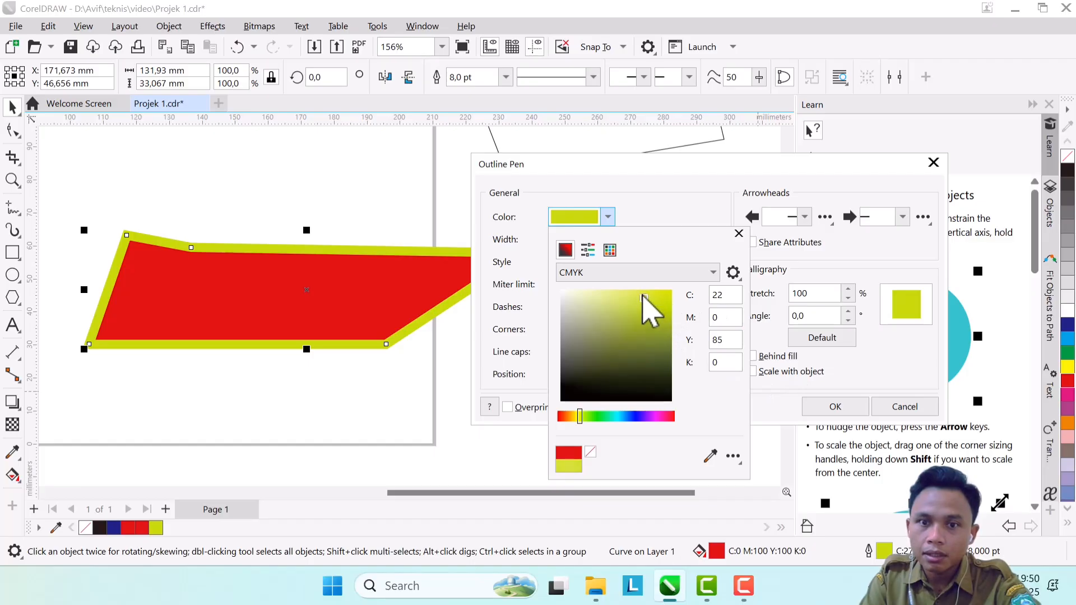
drag(642, 298, 648, 294)
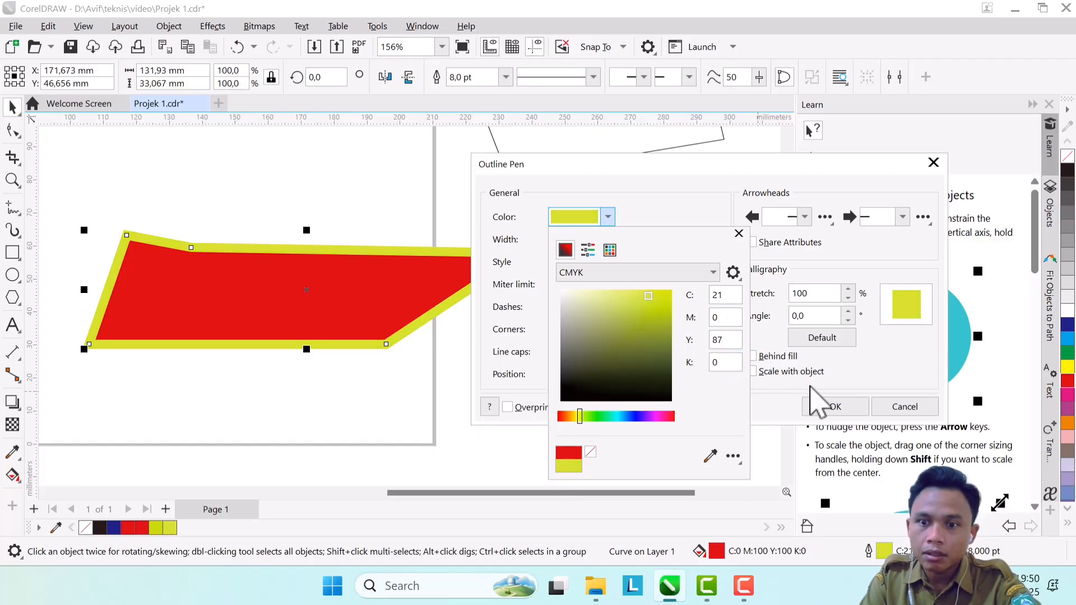
click(846, 408)
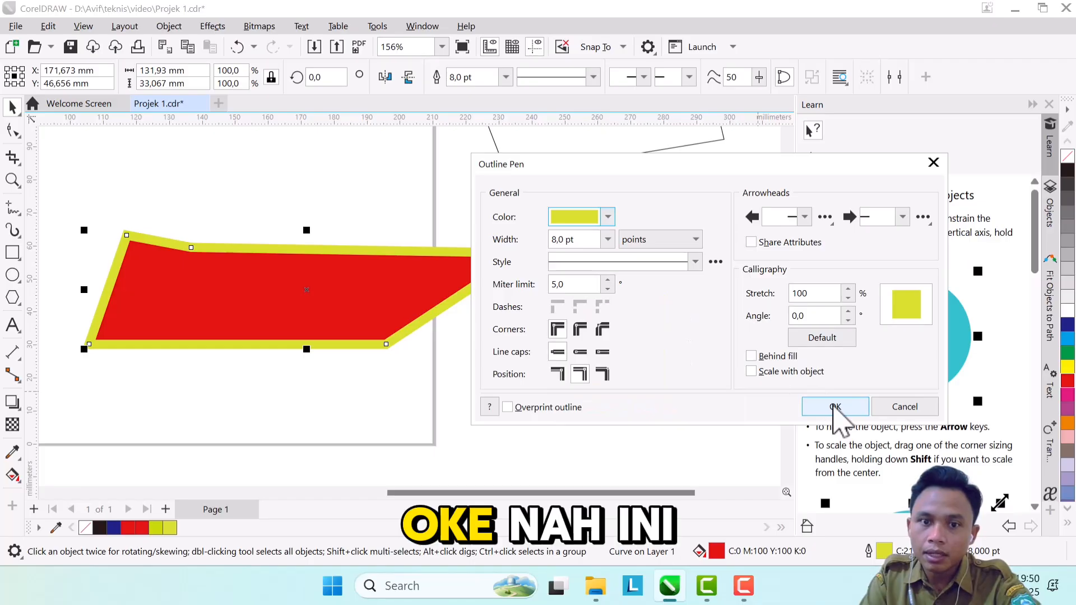
click(835, 409)
Recolour the shape's outline cyan and change its uniform fill to Yellow from the CMYK Palette
scroll(470, 275, down, 3)
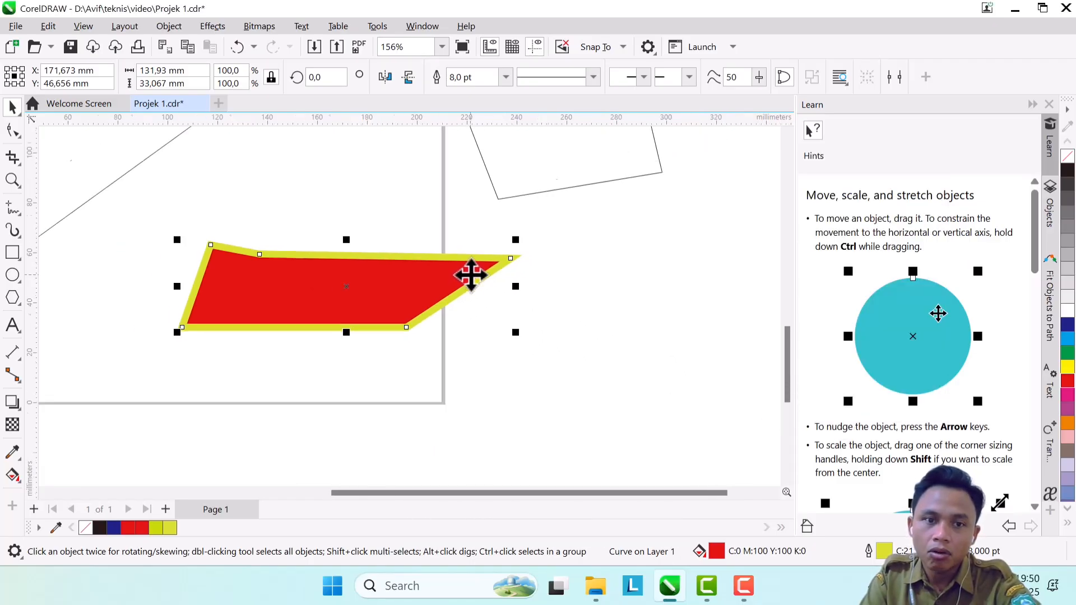
scroll(424, 285, up, 1)
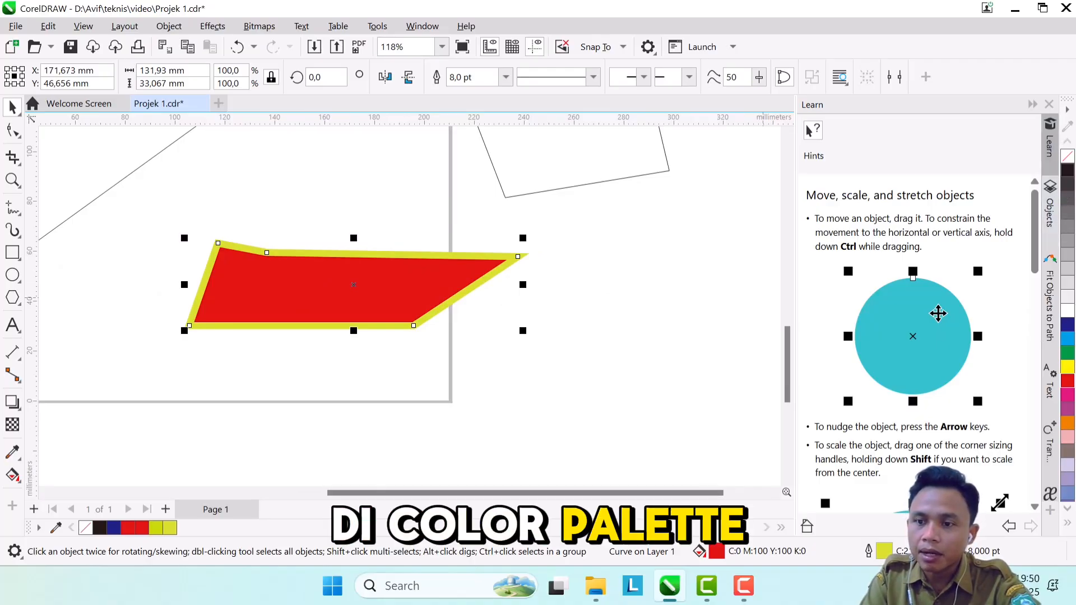
right_click(1070, 343)
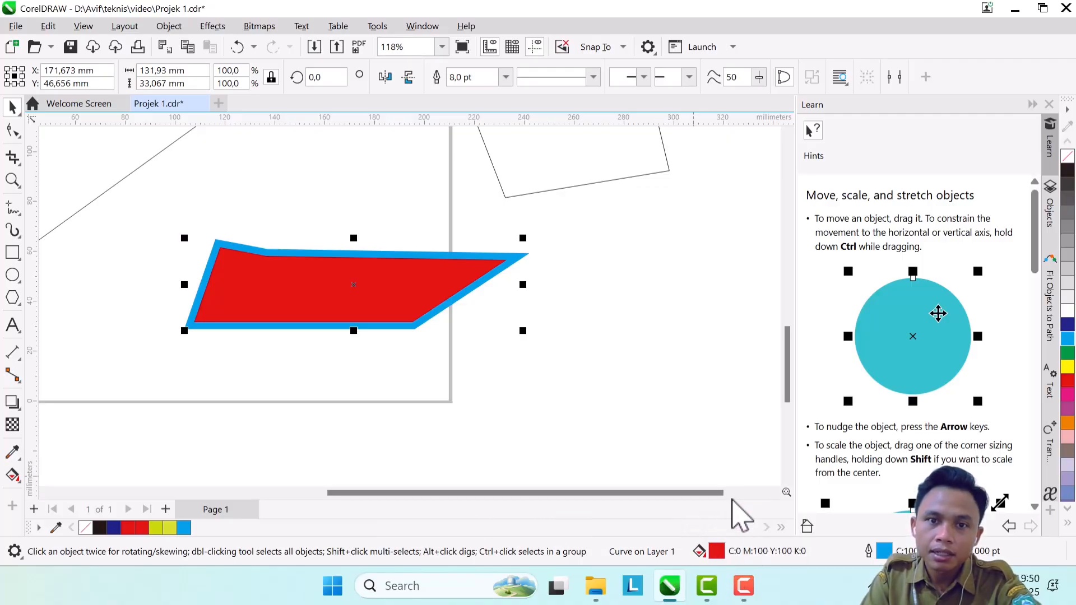
double_click(717, 550)
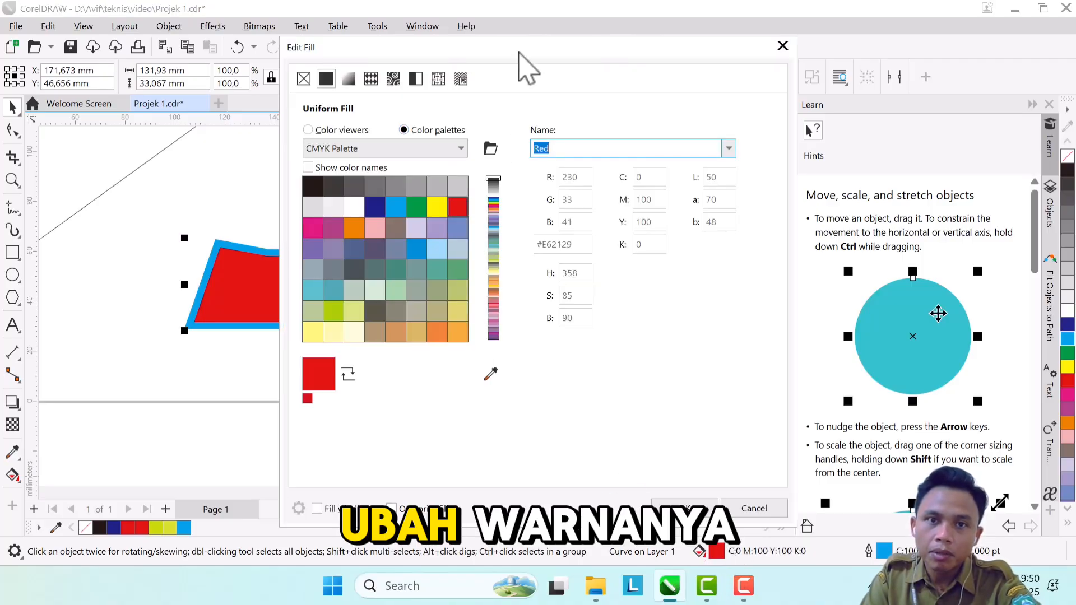
drag(521, 49, 590, 73)
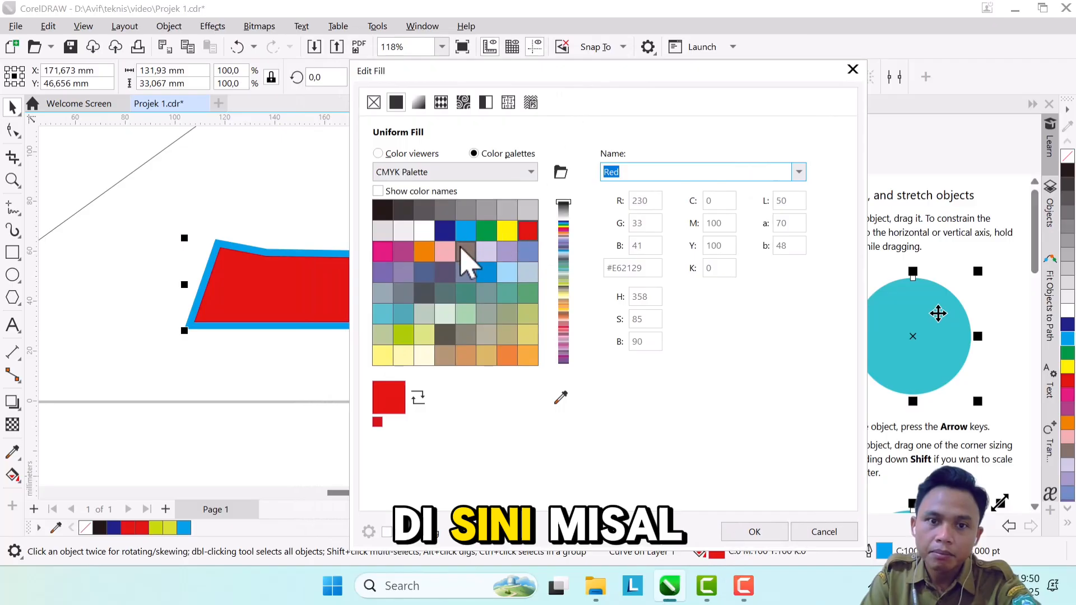
click(508, 236)
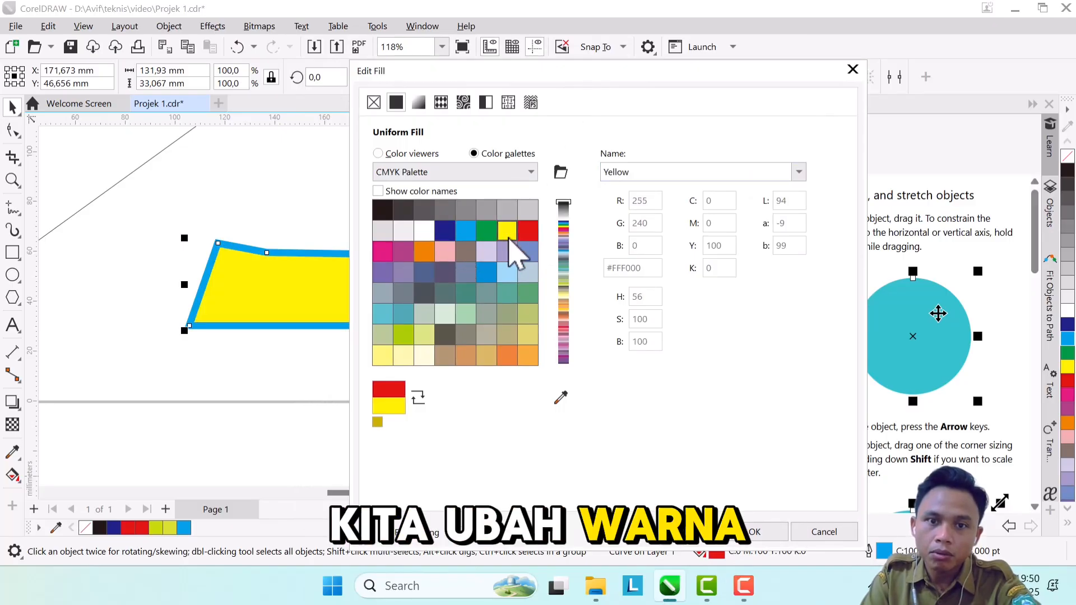
click(754, 531)
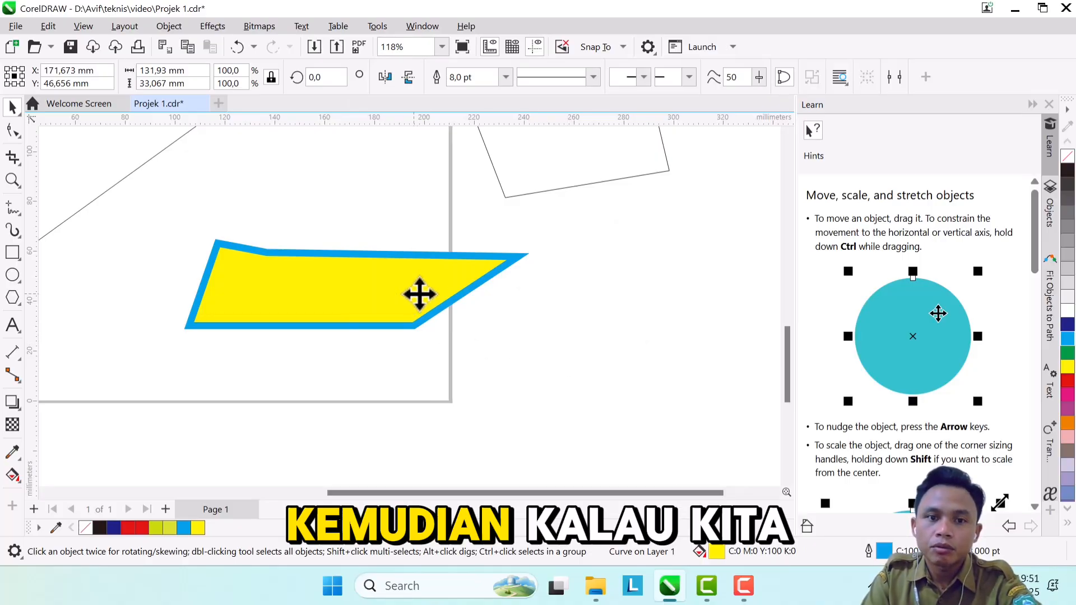
Give the yellow five-sided shape's outline a dotted line style in the Outline Pen settings
click(472, 282)
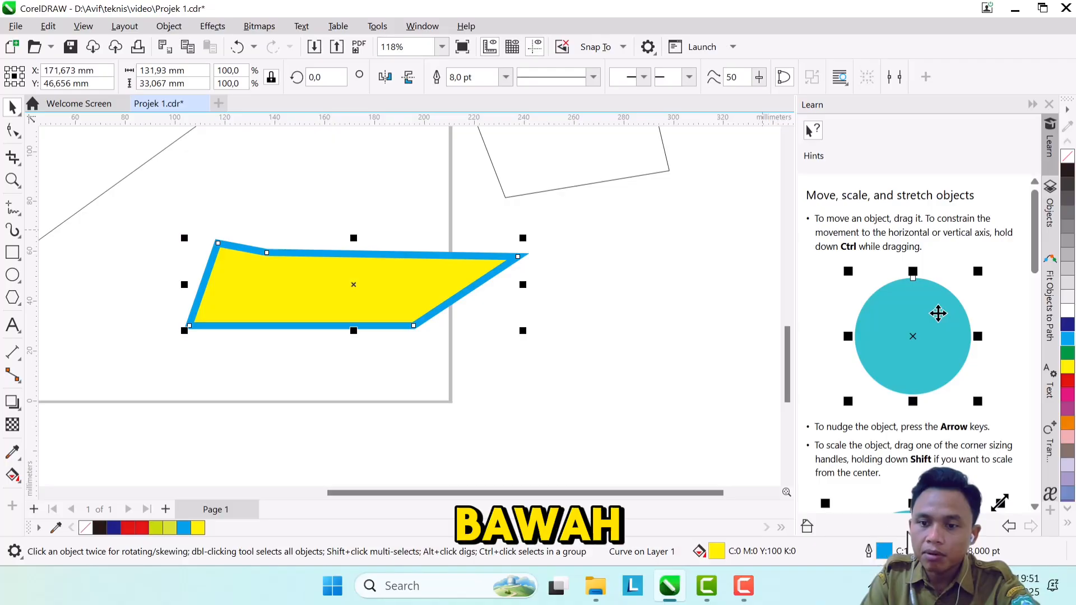
double_click(882, 552)
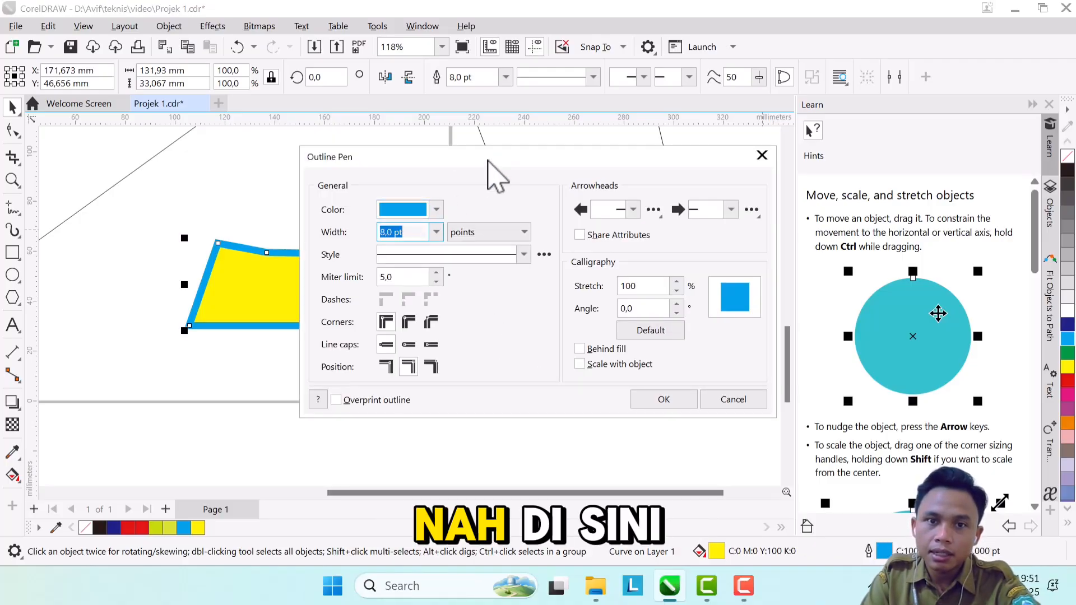
drag(492, 173, 598, 171)
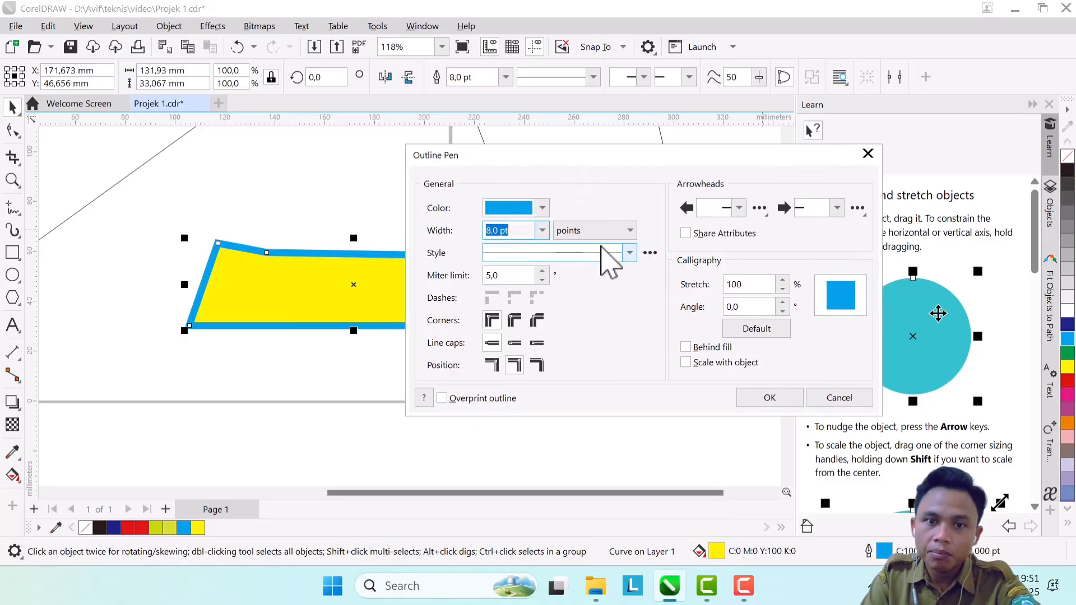
drag(624, 160, 661, 160)
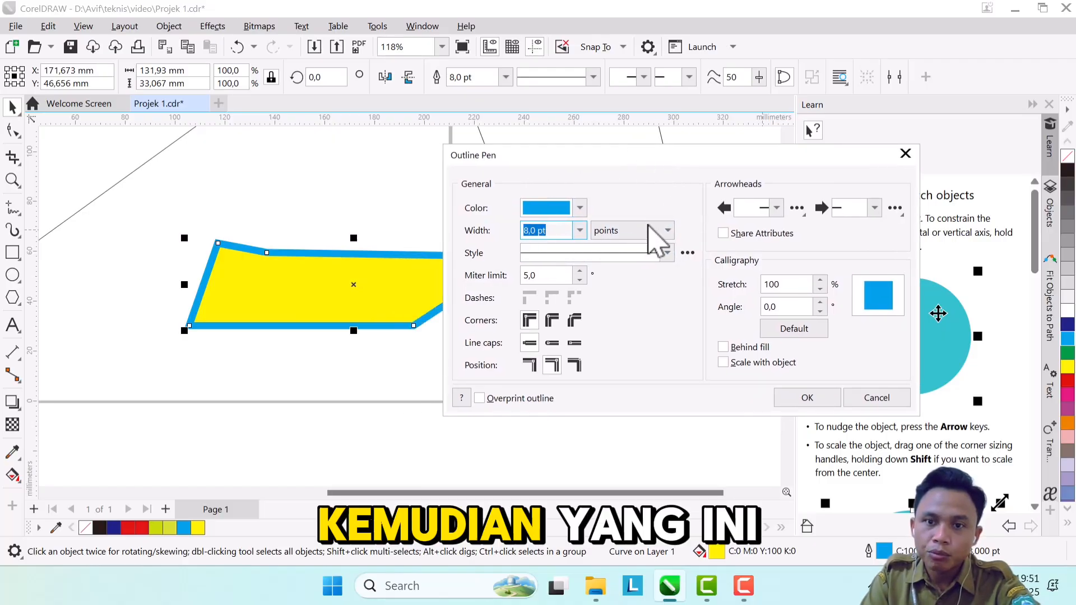
click(667, 253)
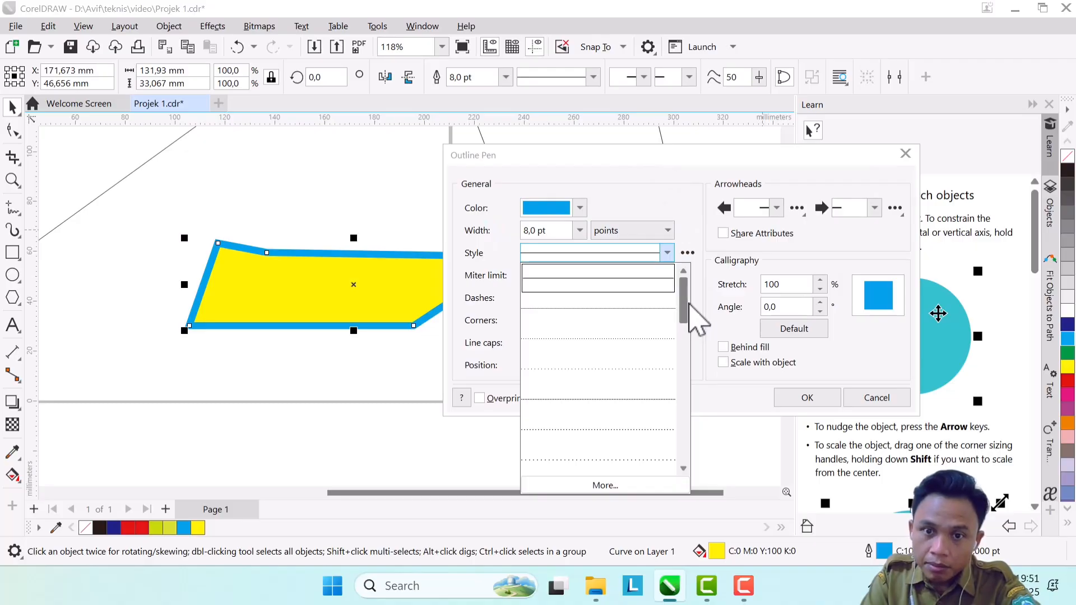
scroll(691, 312, down, 1)
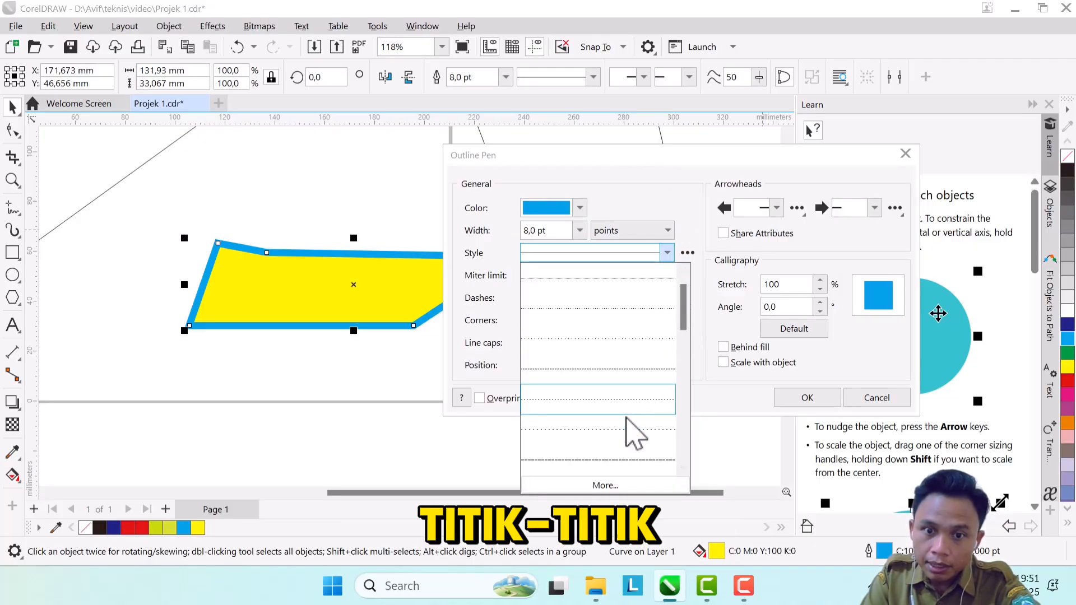
click(634, 437)
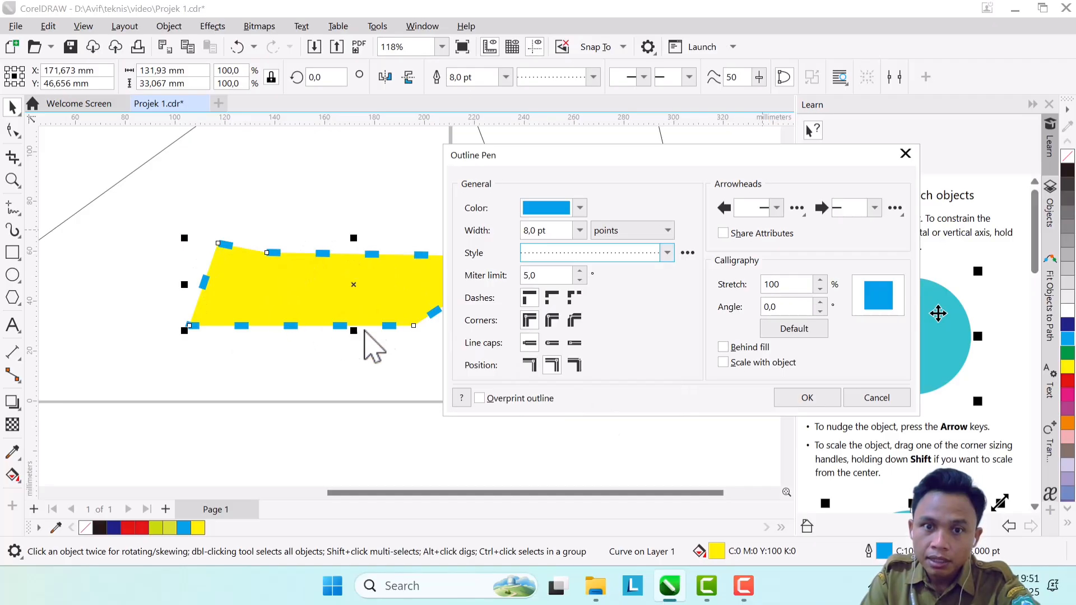
Set the outline's miter limit to 11.0 and its corners to round
click(579, 271)
click(579, 271)
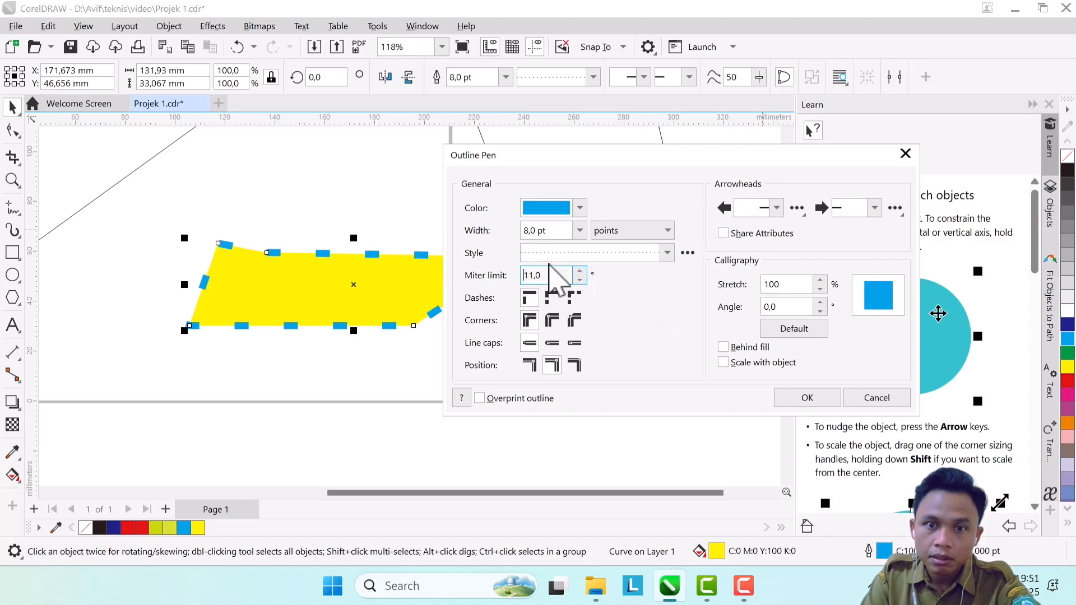
click(548, 230)
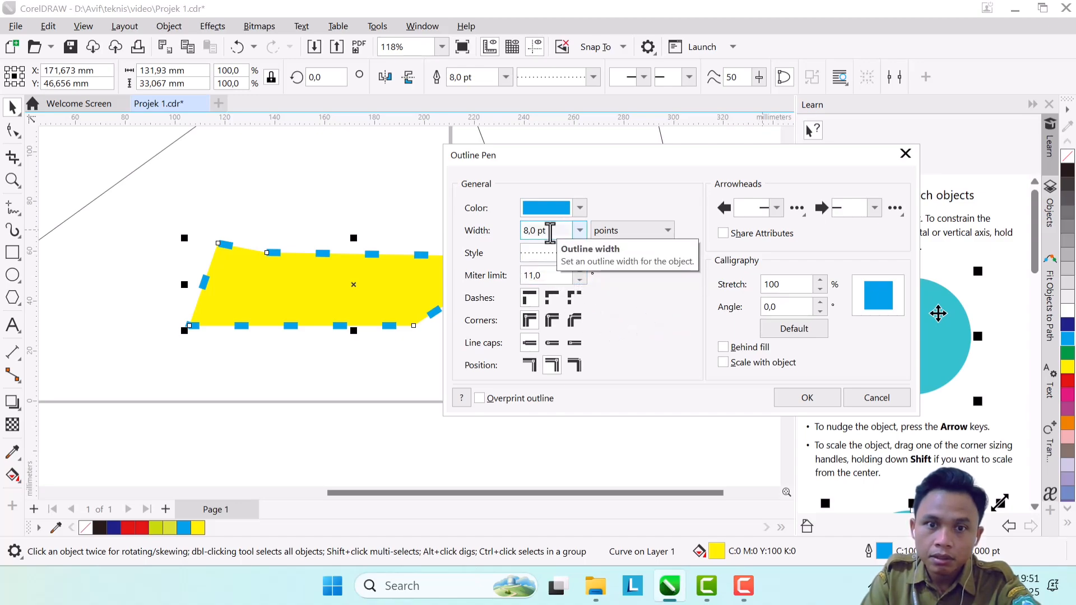
click(550, 322)
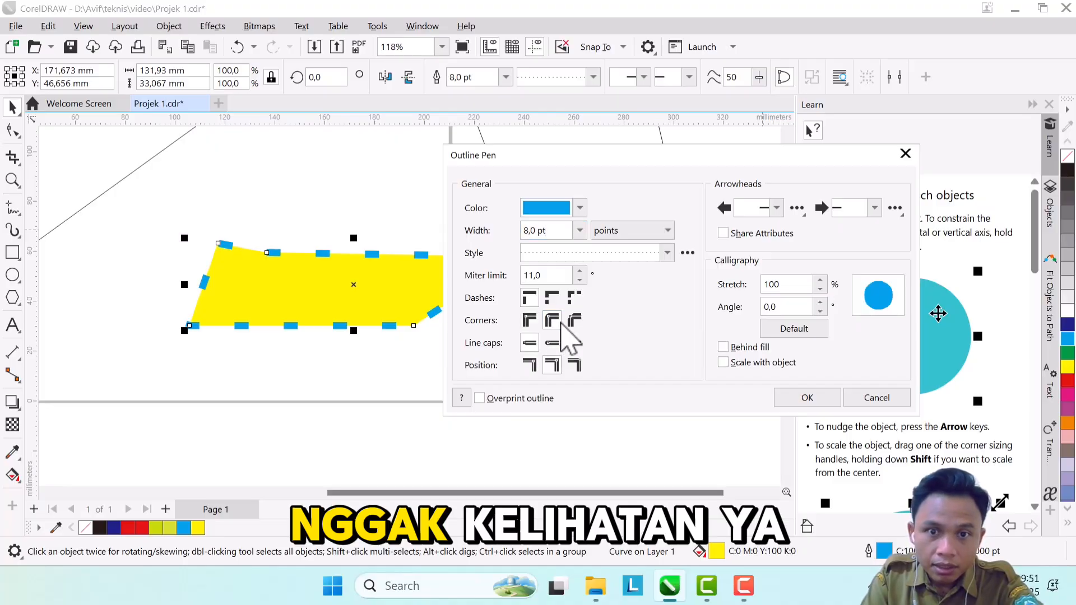
Change the outline style back to a solid line and apply the Outline Pen settings
click(639, 253)
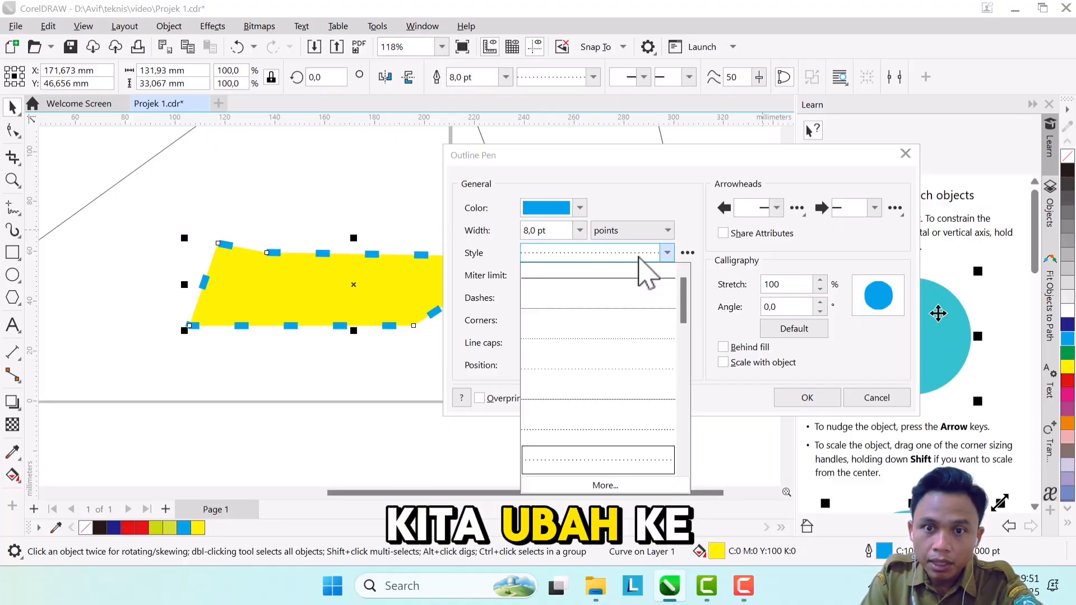
click(625, 283)
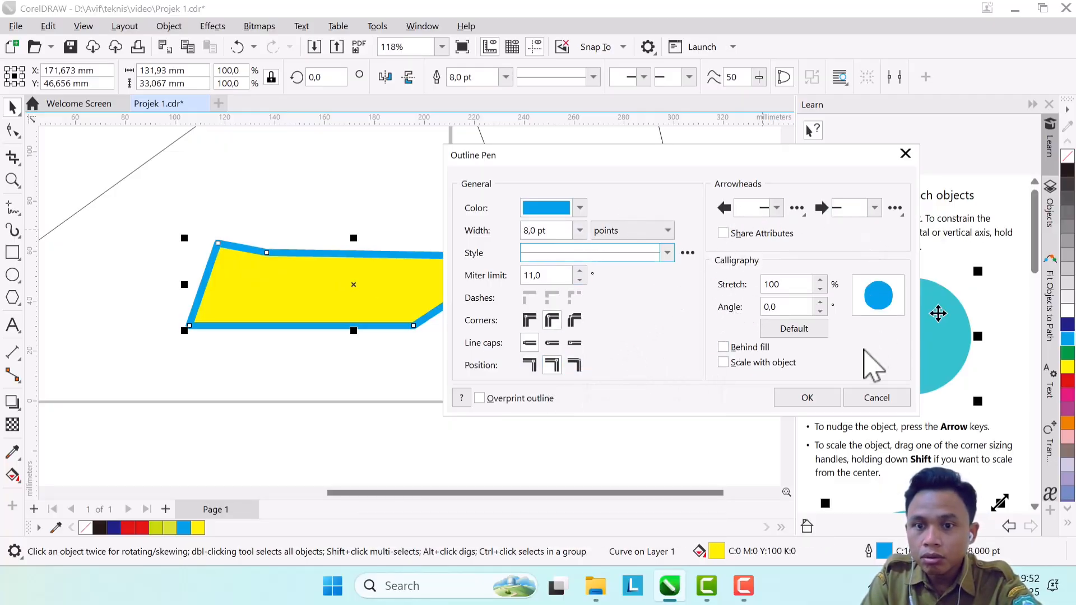
click(809, 397)
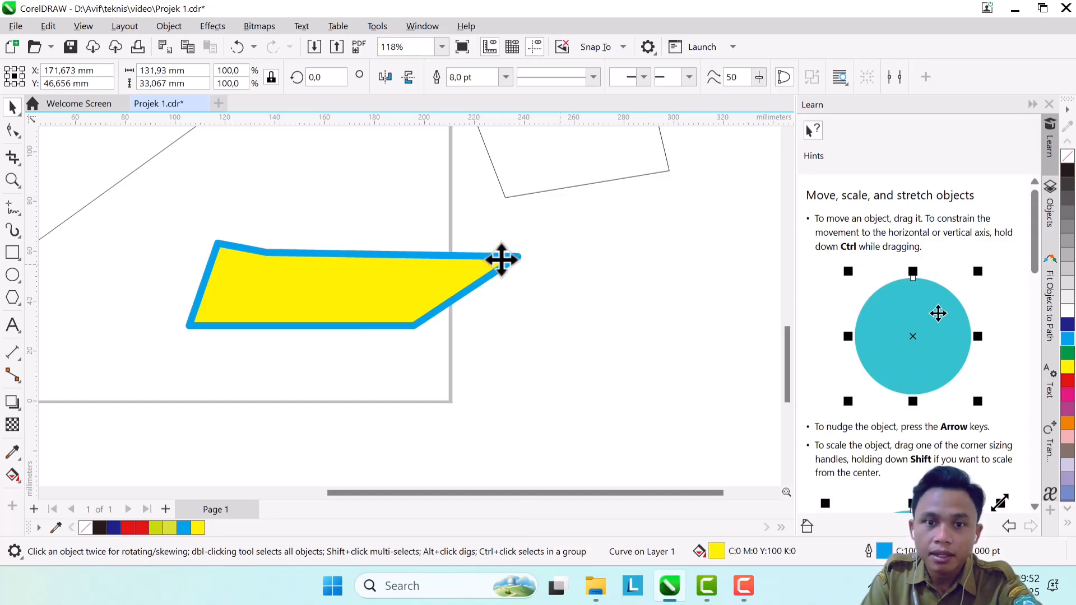
Adjust the shape's uniform fill to a slightly greener yellow (C 9, M 0, Y 89, K 0) with the HSB hue-based colour viewer
scroll(504, 261, up, 5)
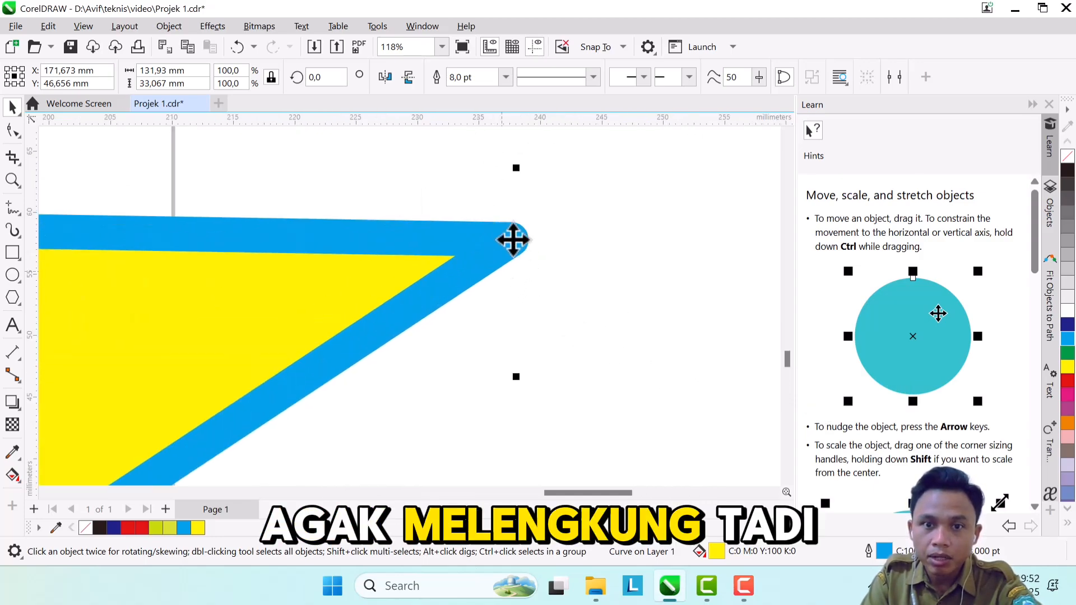
scroll(493, 255, down, 3)
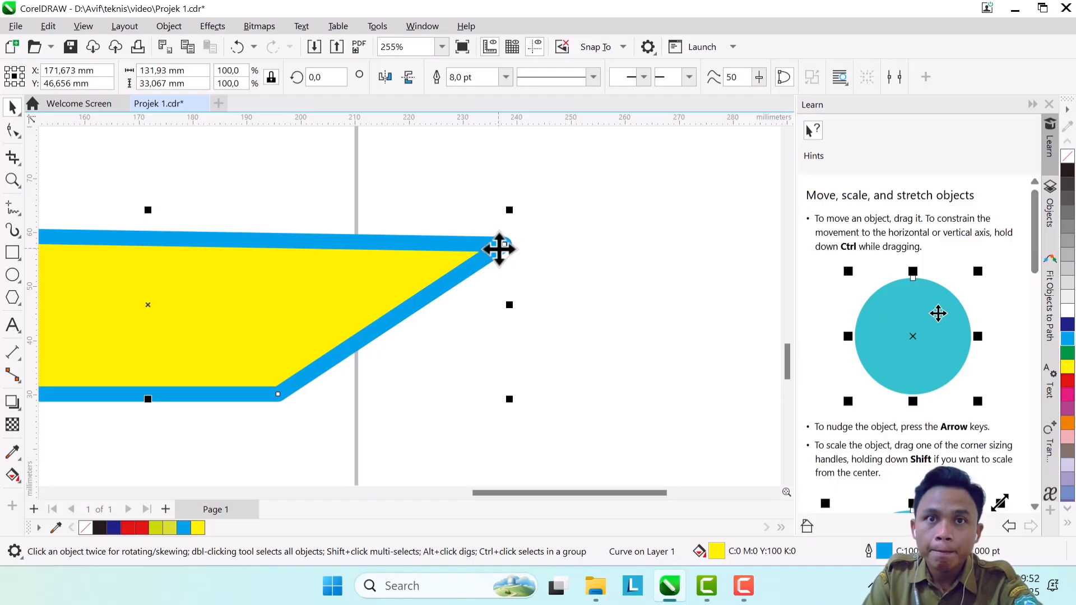
scroll(499, 248, down, 4)
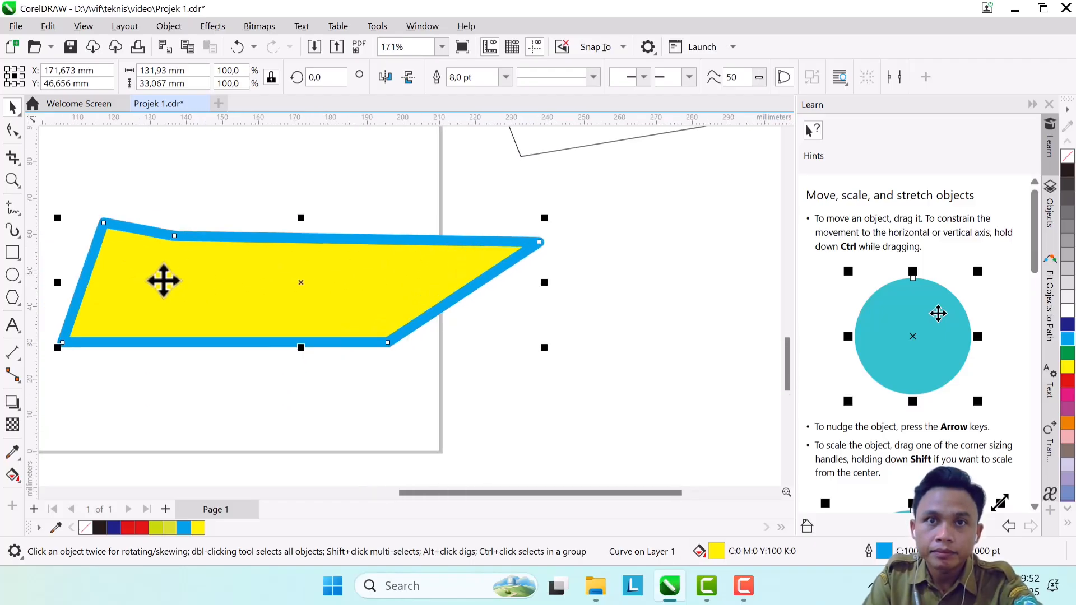
scroll(136, 285, up, 3)
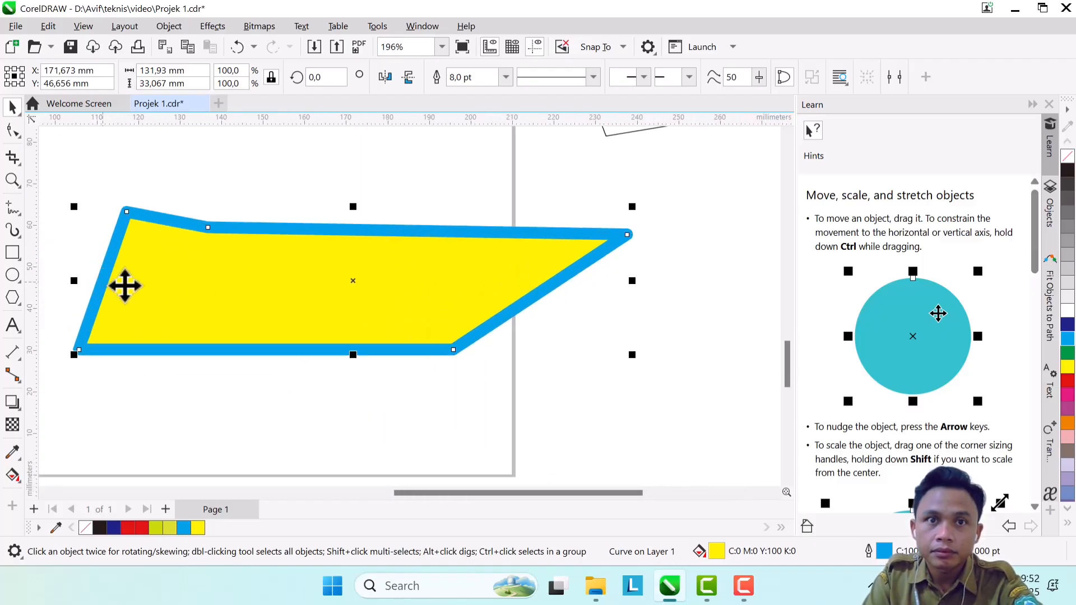
scroll(197, 286, down, 1)
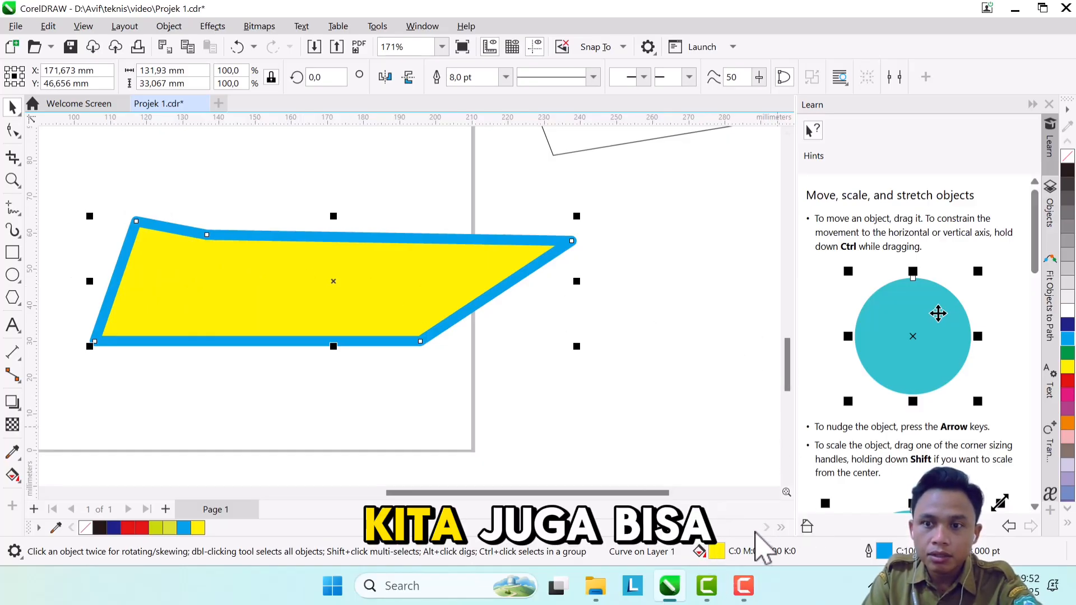
double_click(717, 551)
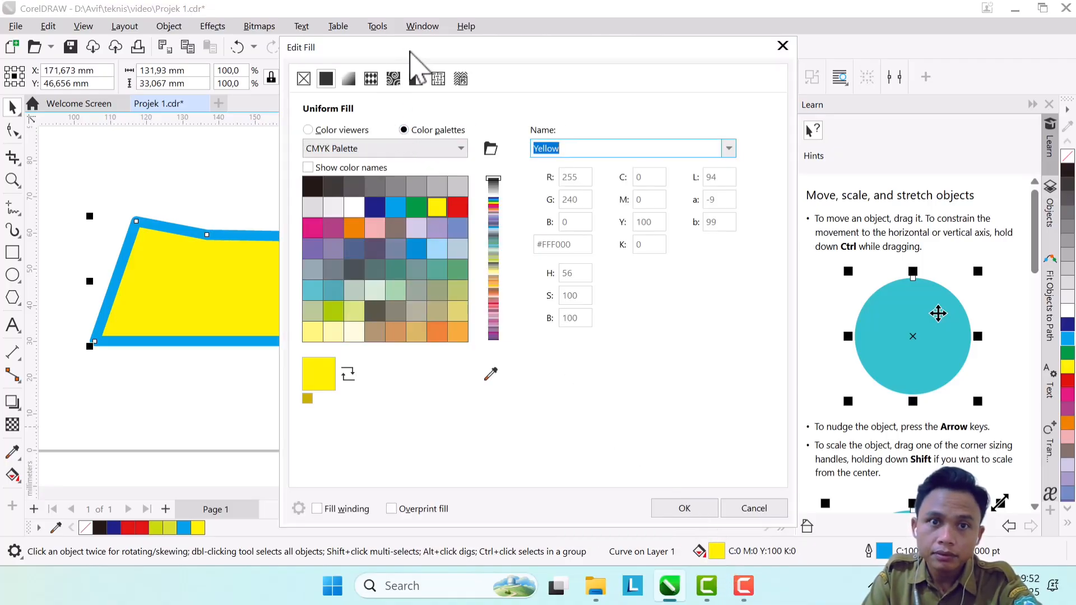
drag(462, 51, 401, 51)
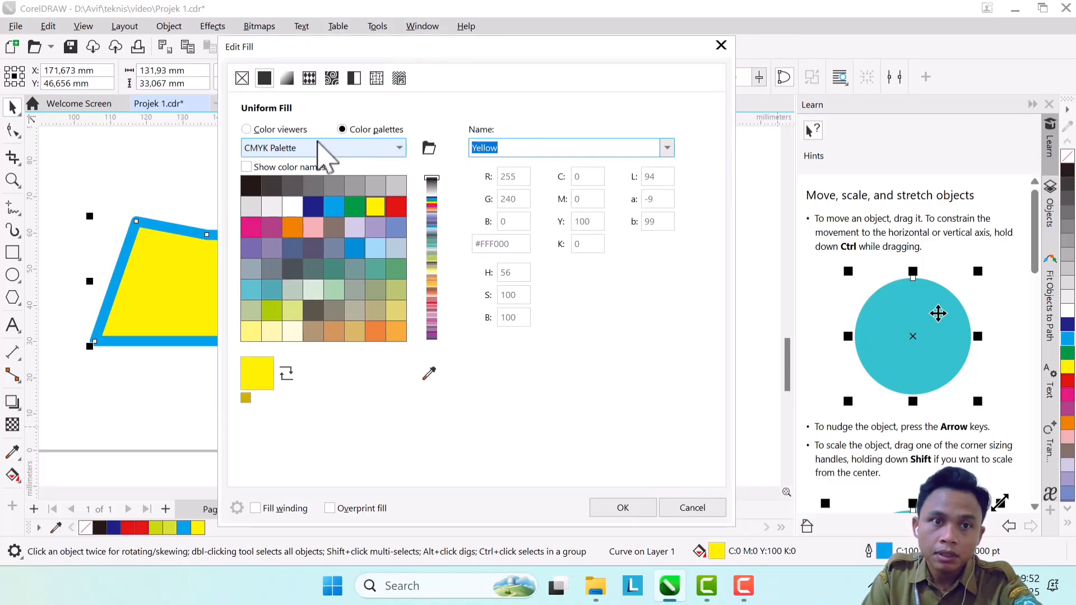
click(248, 130)
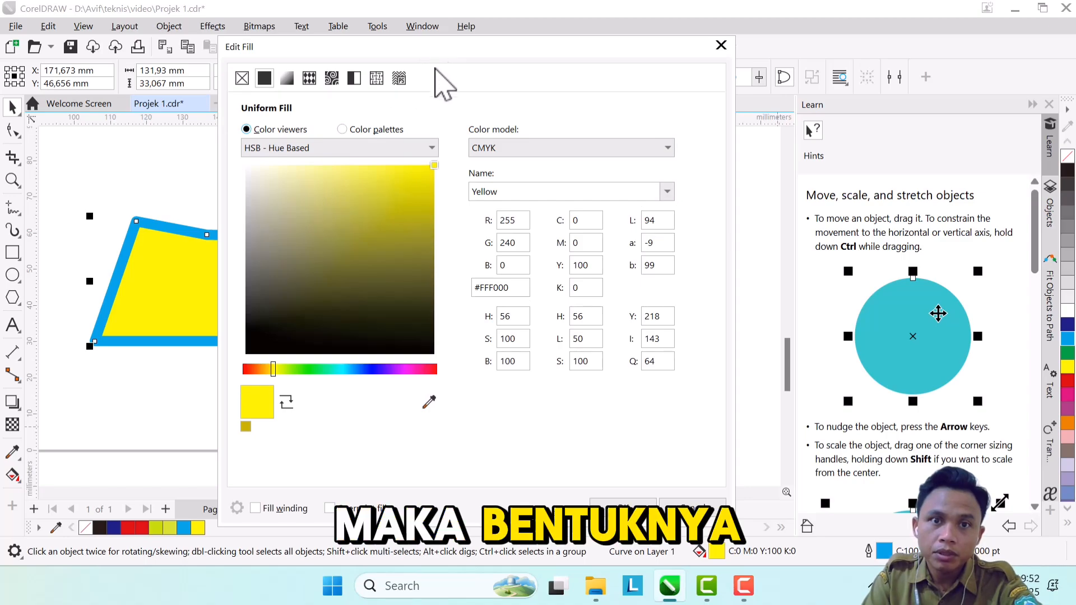
drag(444, 57, 611, 99)
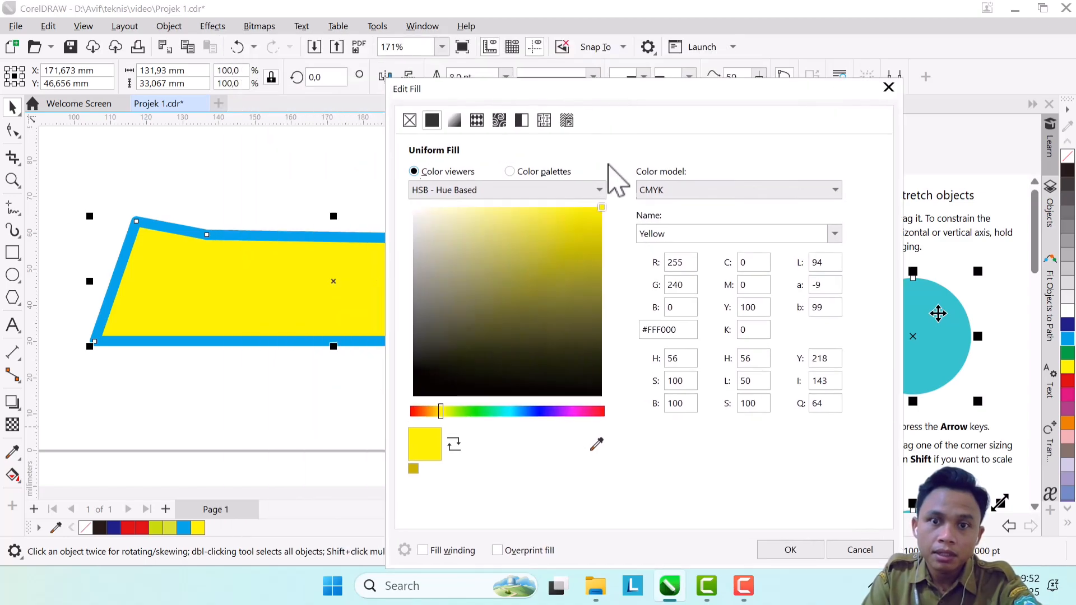
drag(606, 207, 580, 213)
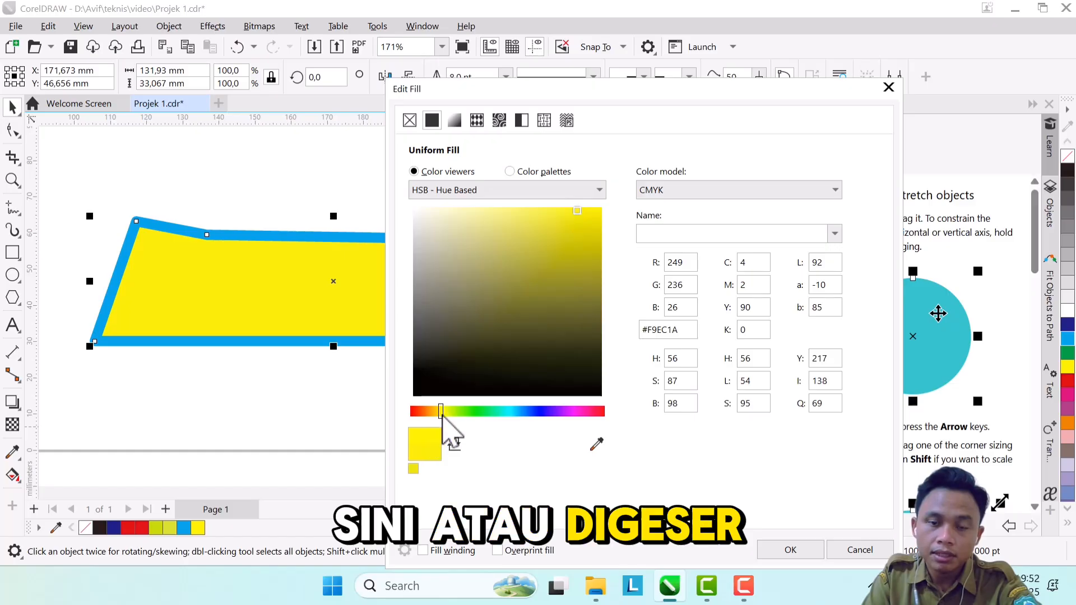
mouse_move(441, 411)
mouse_down()
mouse_move(455, 415)
mouse_move(443, 415)
mouse_up()
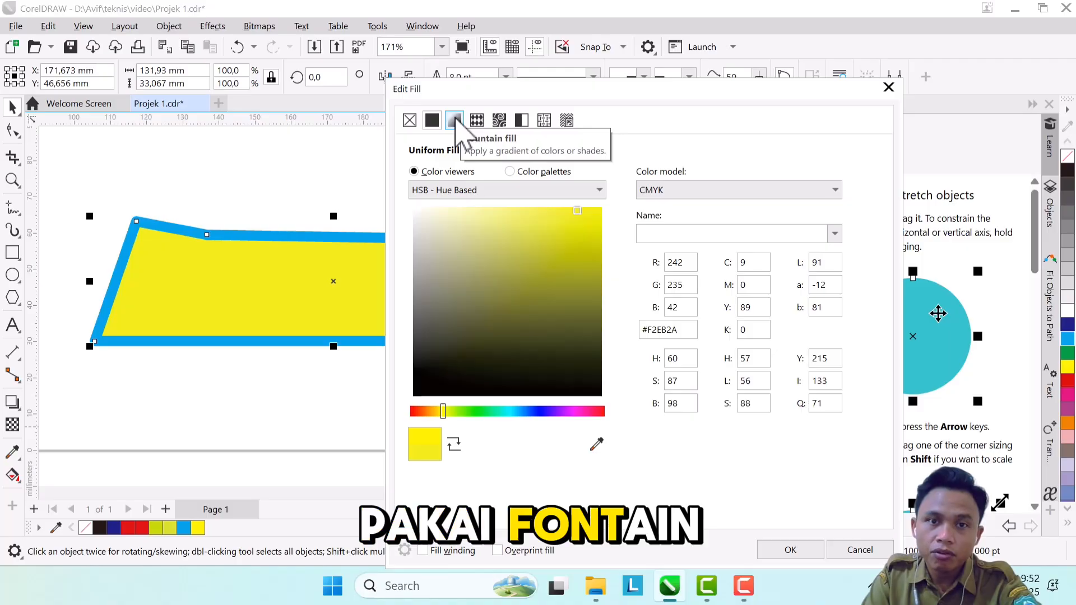
Convert the fill to a linear fountain fill running from yellow to red (C 0, M 93, Y 84, K 0) and apply it
click(455, 120)
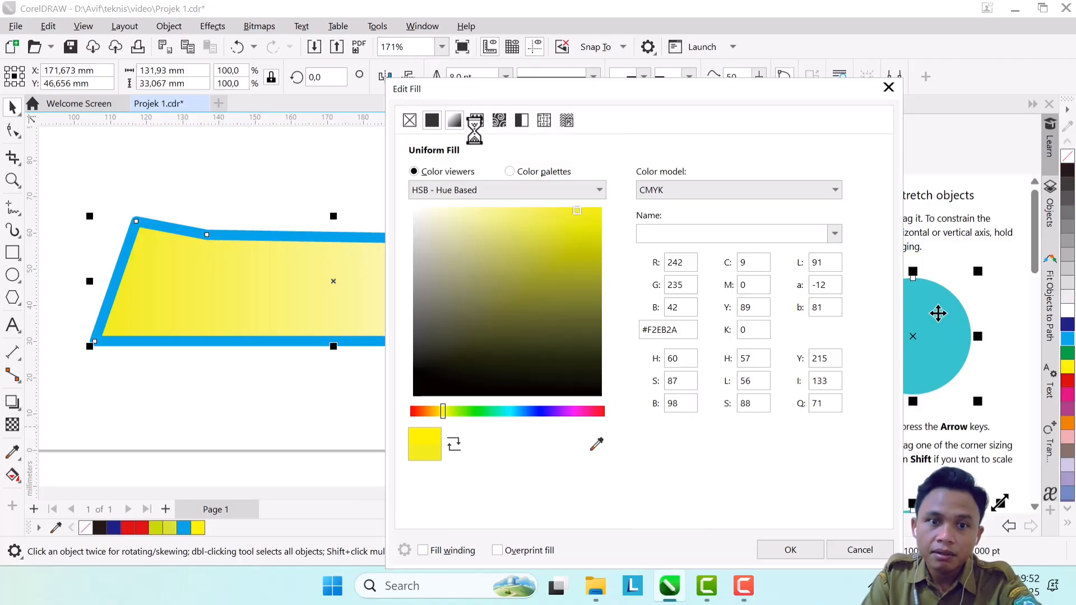
drag(551, 93, 638, 92)
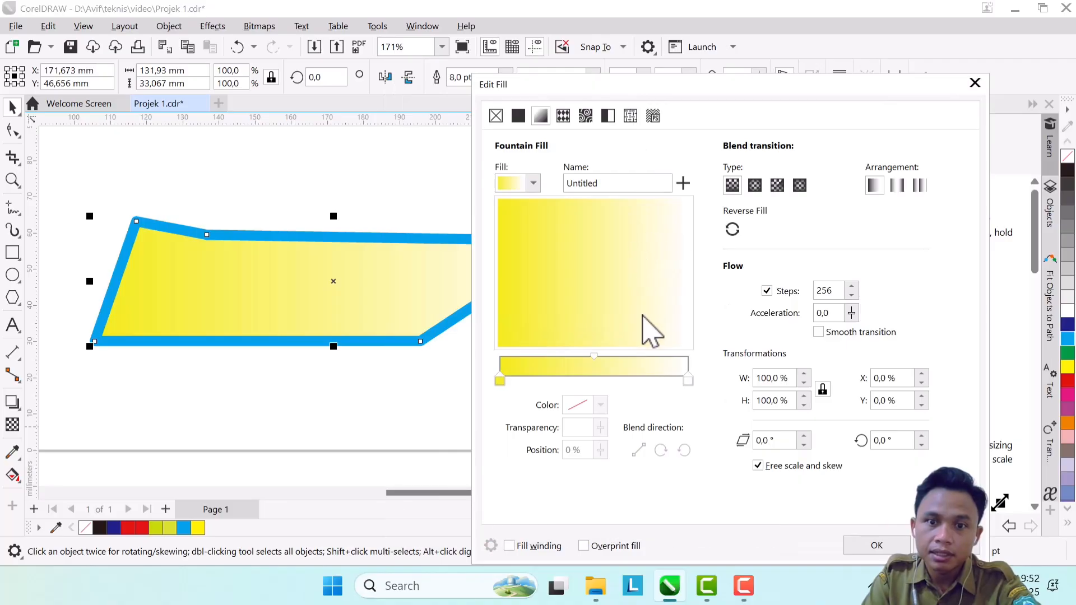
click(687, 382)
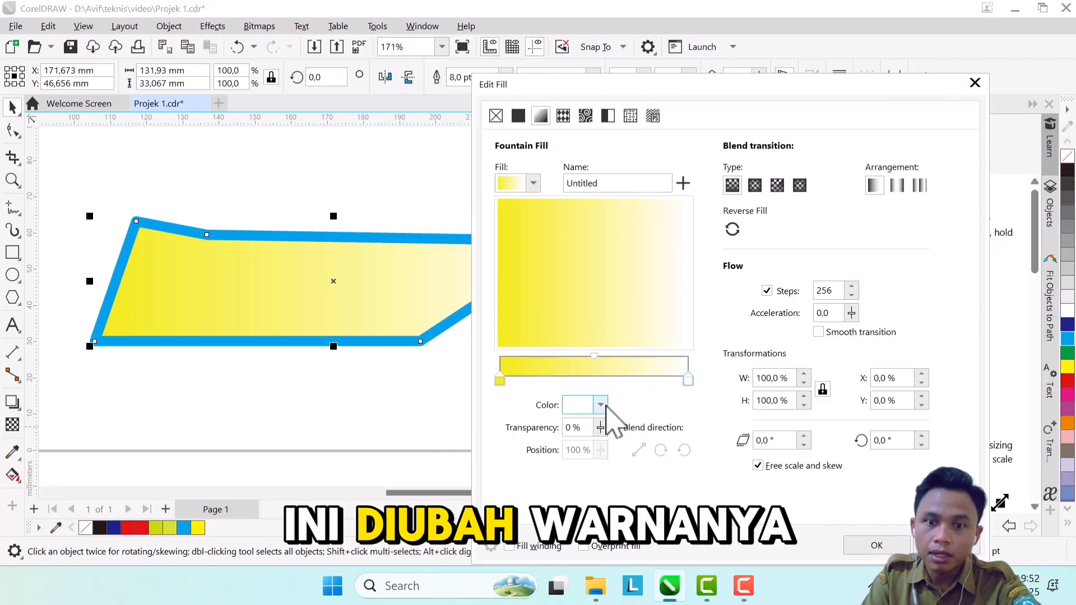
click(600, 405)
click(662, 210)
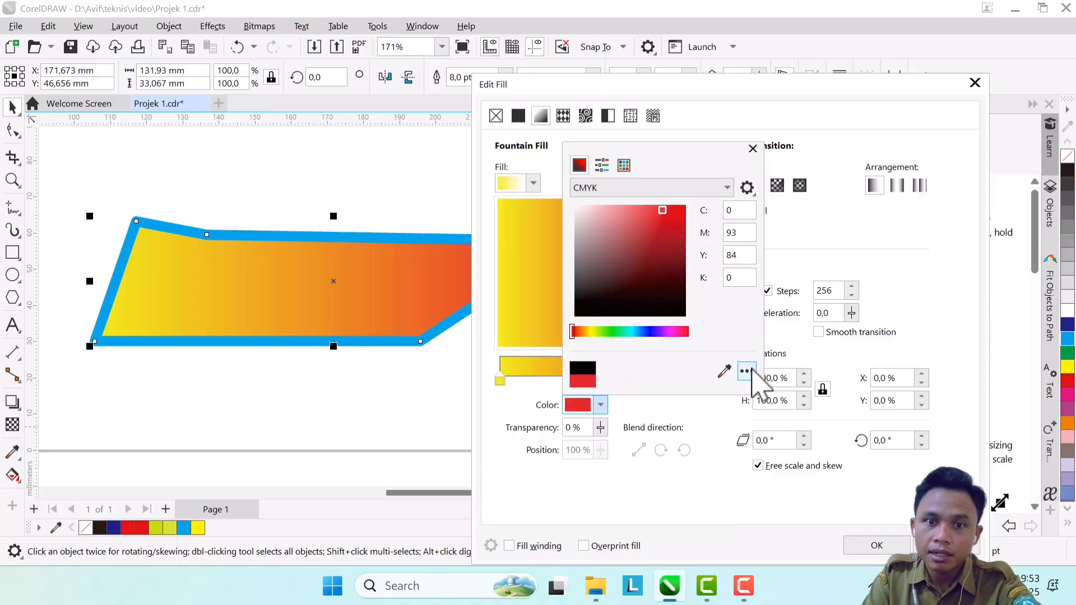
drag(697, 168, 754, 144)
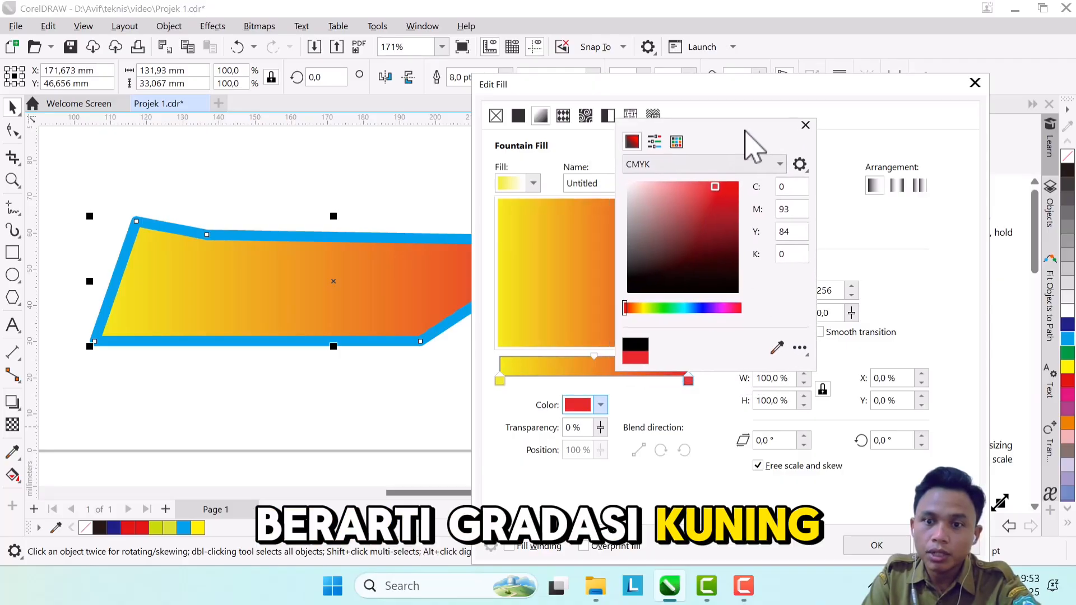
click(810, 124)
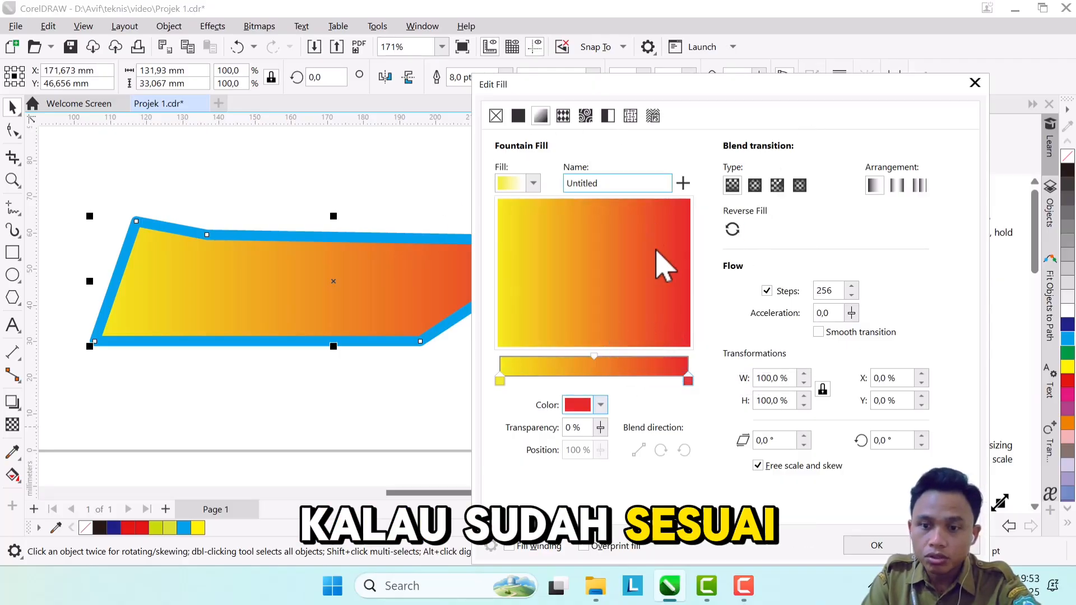
click(882, 544)
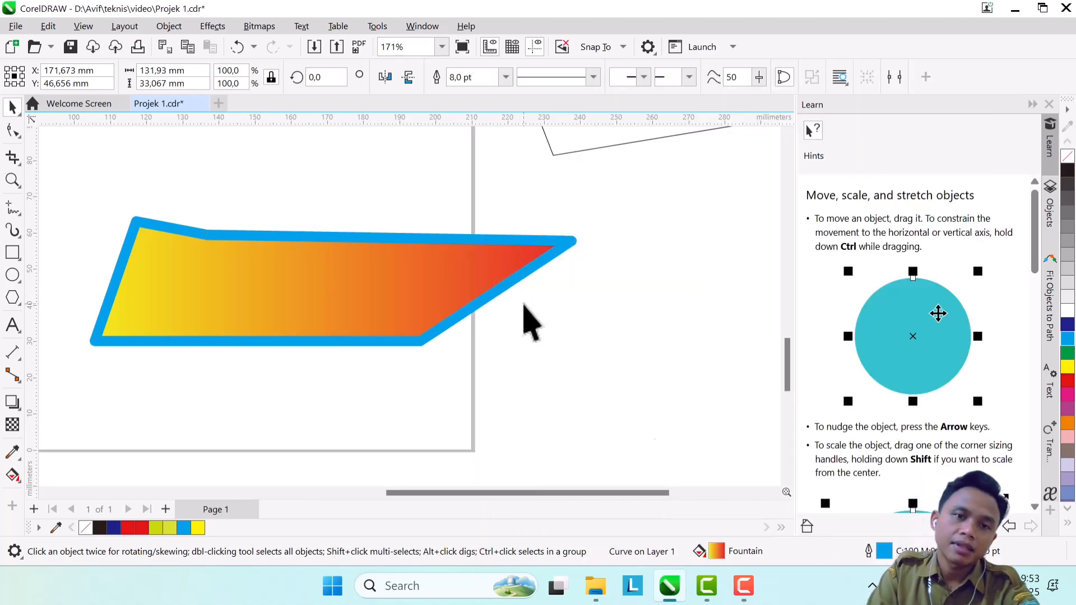
scroll(529, 322, down, 2)
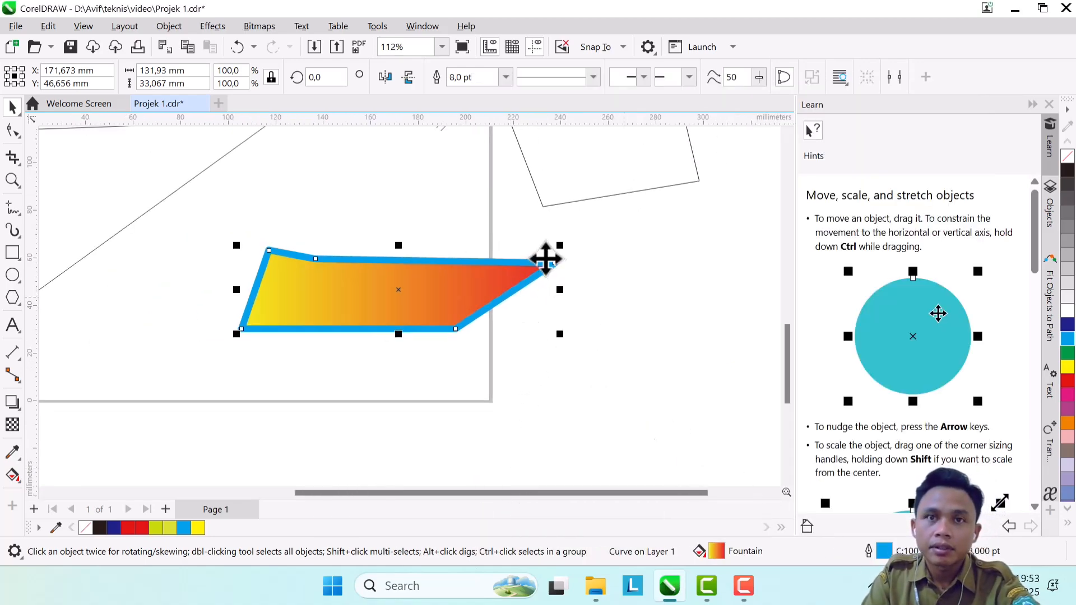
scroll(545, 259, down, 5)
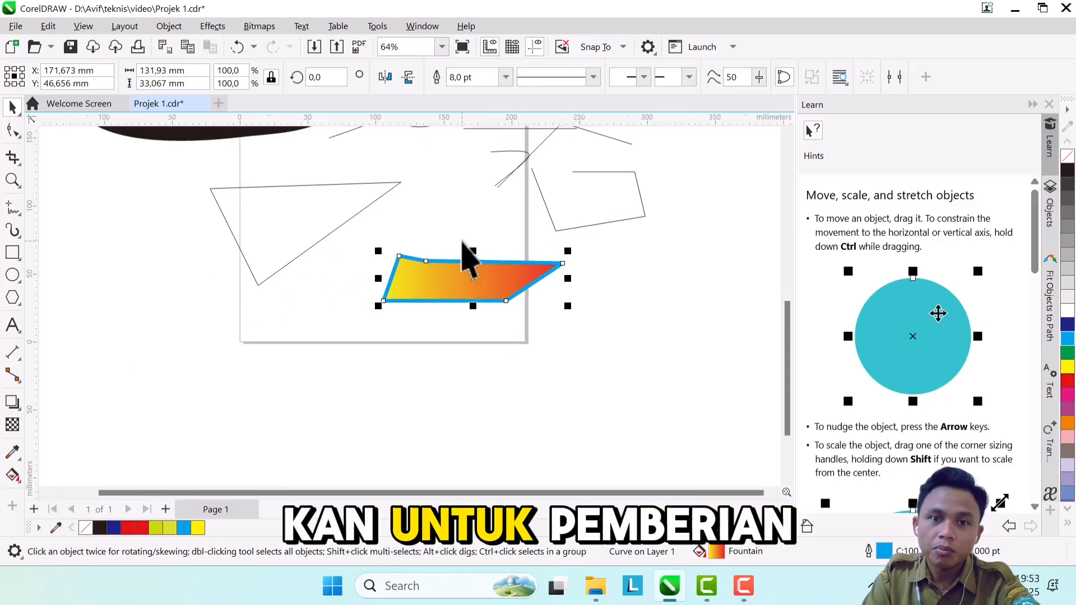
scroll(420, 164, down, 3)
scroll(420, 168, up, 2)
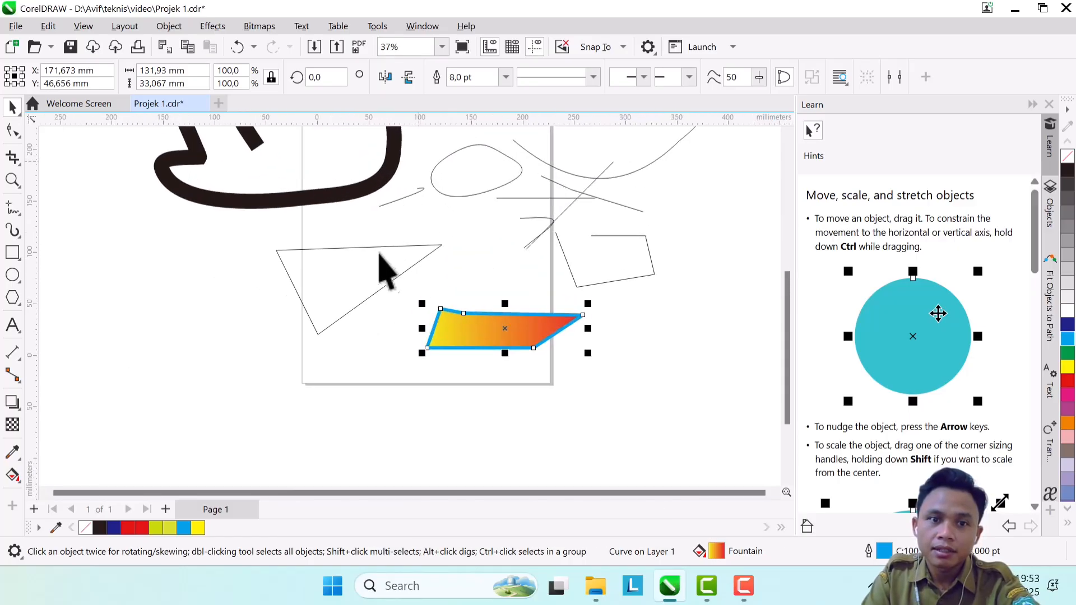
scroll(378, 274, down, 2)
scroll(483, 292, up, 1)
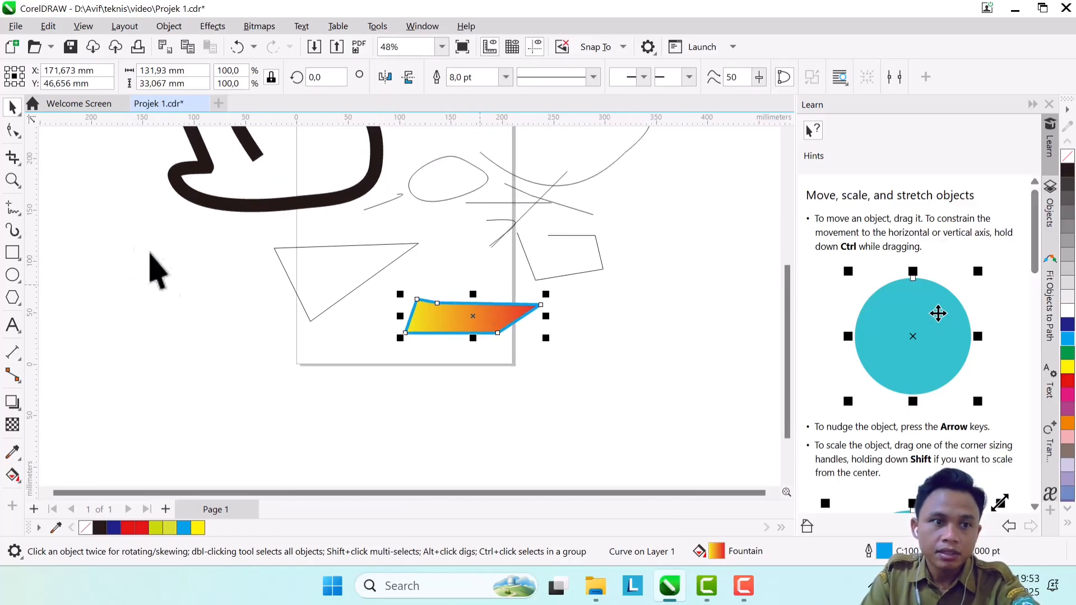
Draw a rectangle about 89 x 58 mm with the Rectangle tool beside the page's lower part, overlapping the triangle
key(F6)
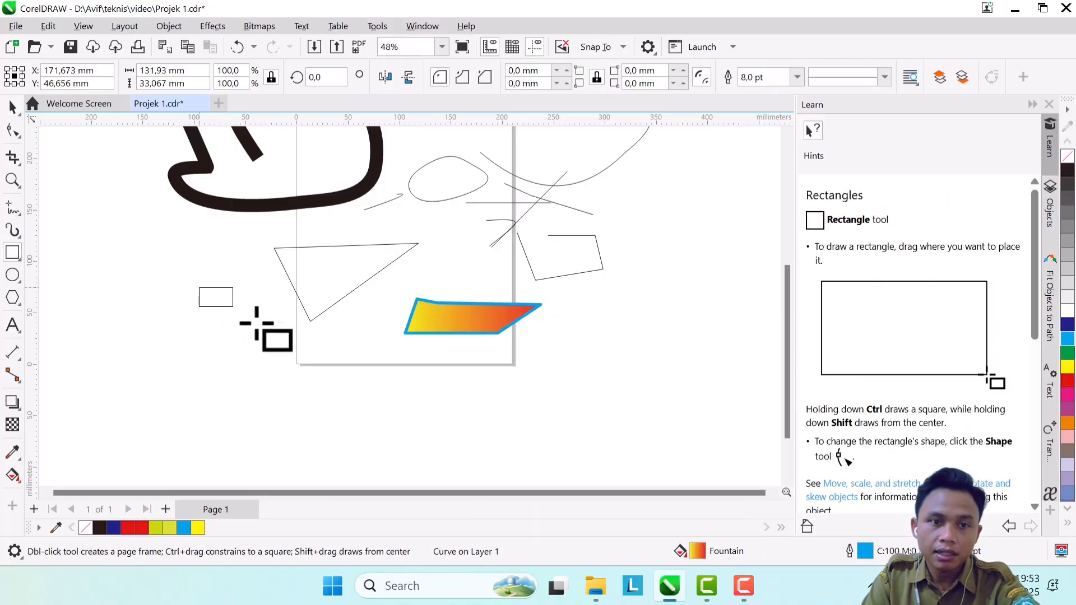
drag(256, 323, 290, 347)
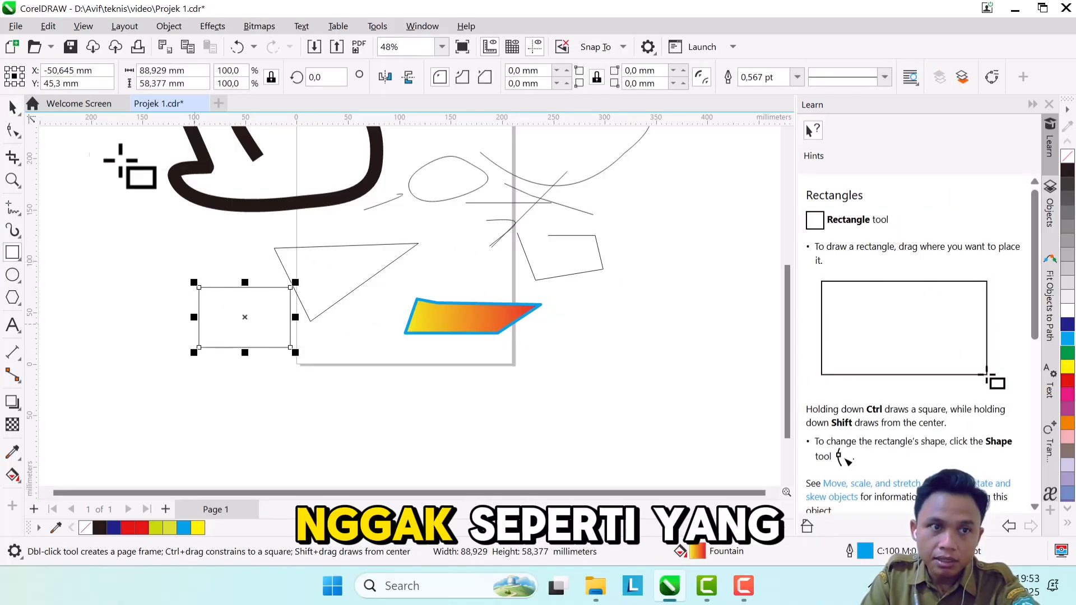
click(13, 107)
Close the open four-segment shape above the gradient shape with a freehand line joining its two end nodes
click(553, 234)
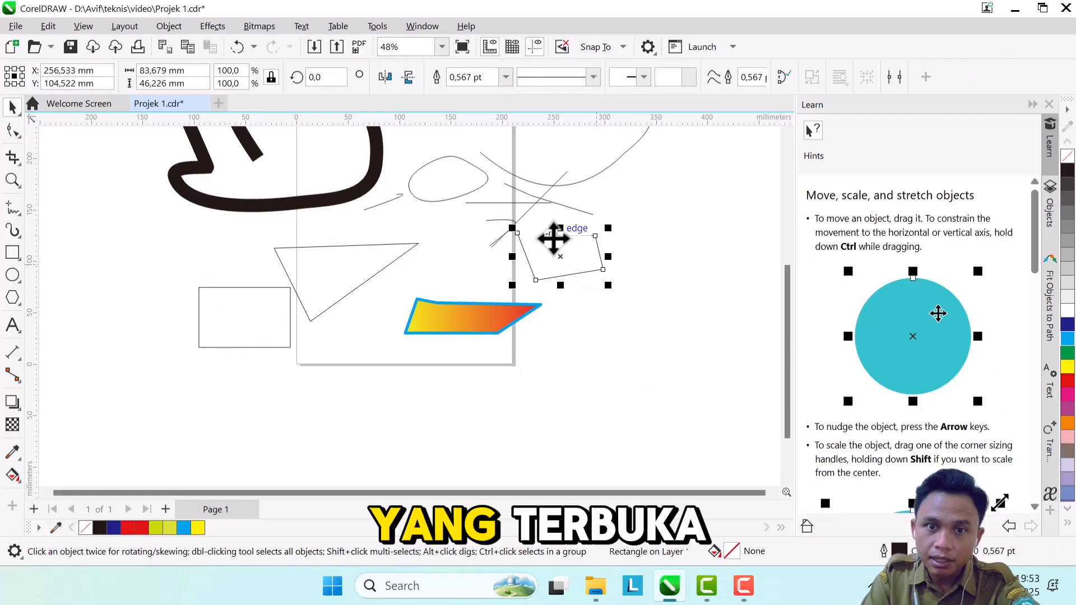
scroll(544, 238, up, 3)
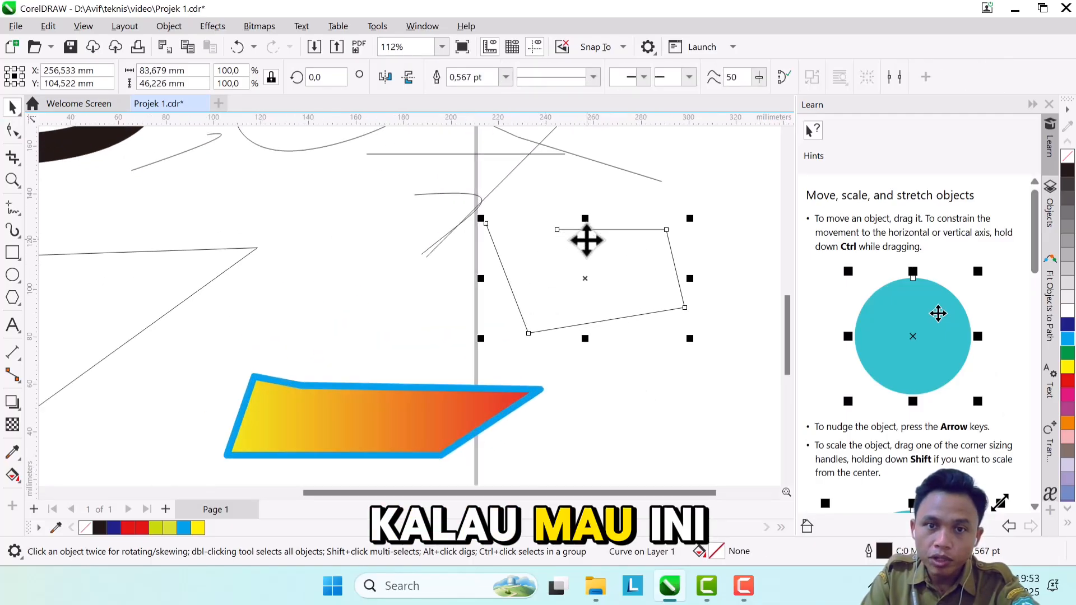
click(12, 208)
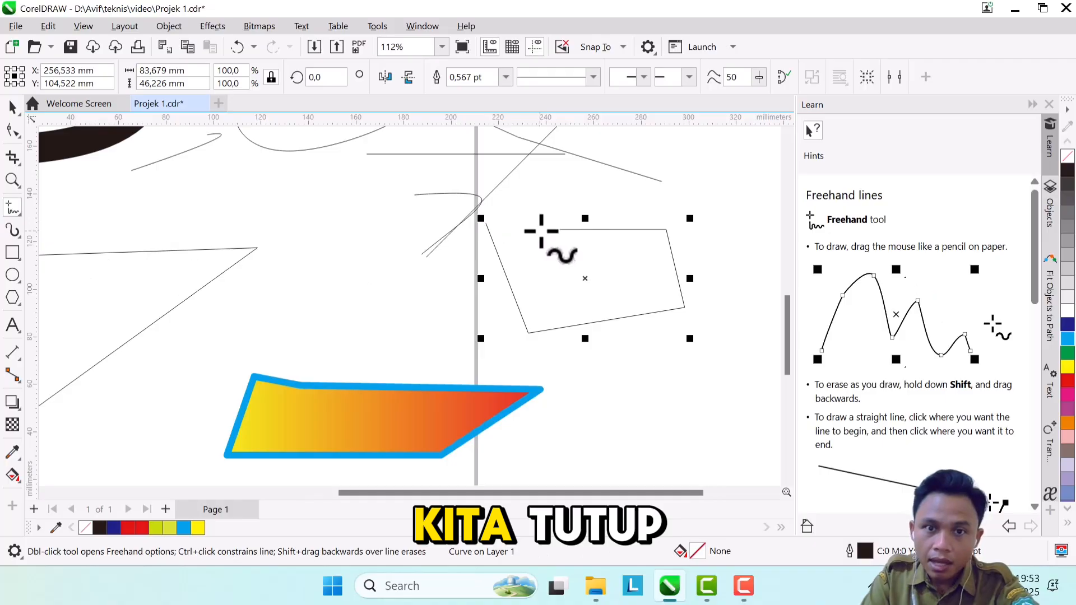
scroll(542, 231, up, 2)
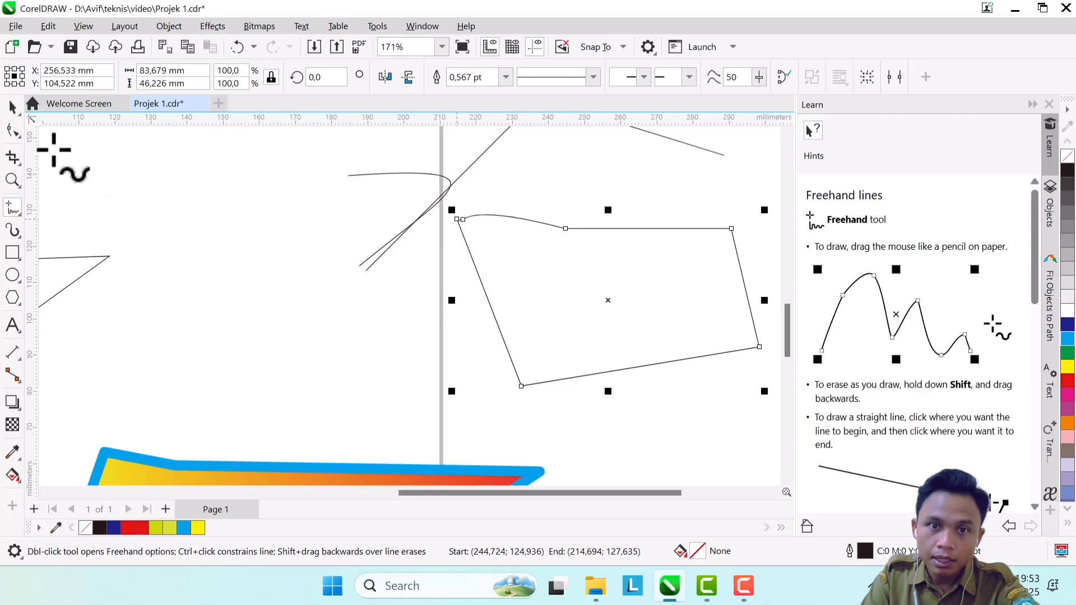
scroll(456, 213, up, 7)
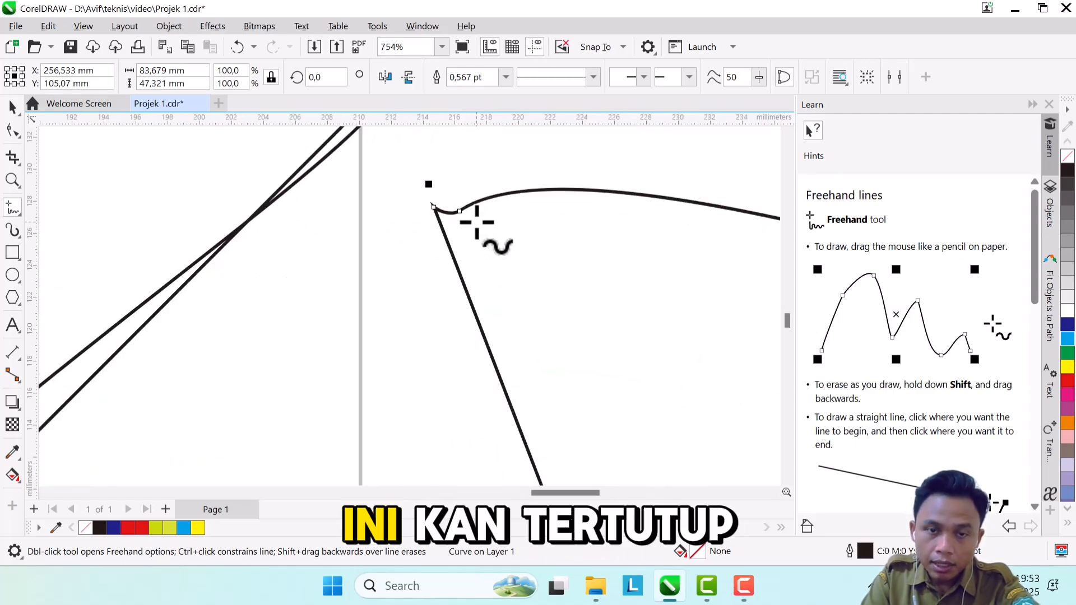
scroll(477, 222, down, 6)
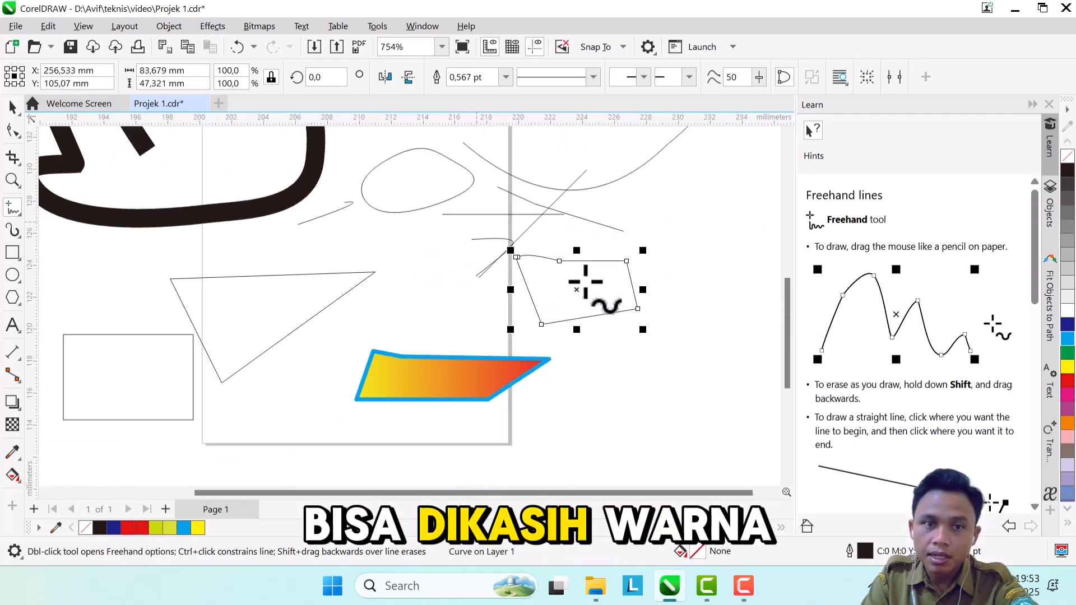
Fill the newly closed shape with cyan (C 100, M 0, Y 0, K 0) and deselect it
scroll(585, 283, up, 1)
key(space)
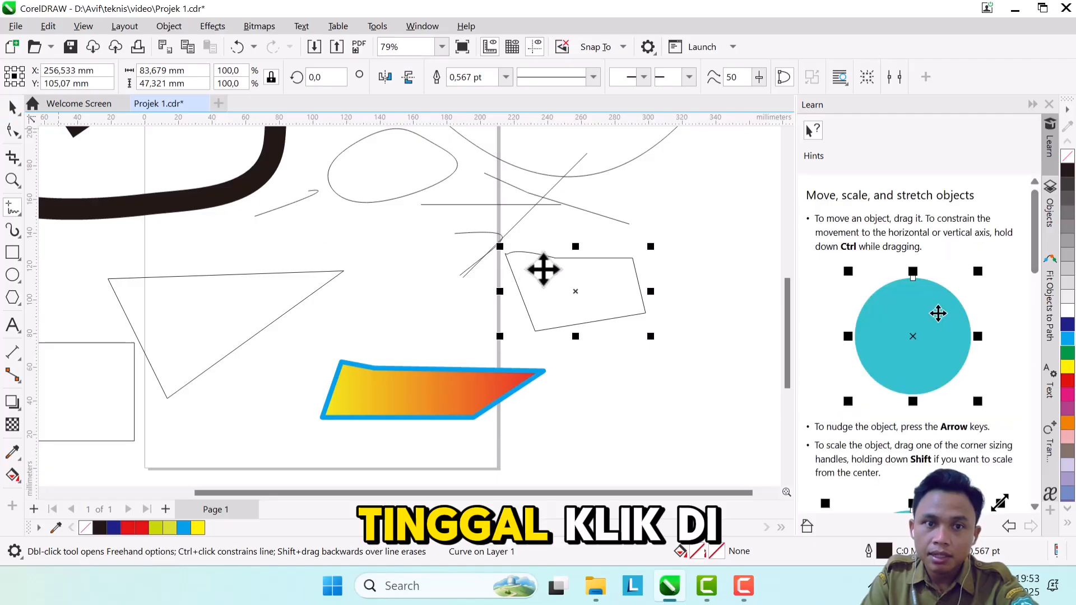
click(1068, 339)
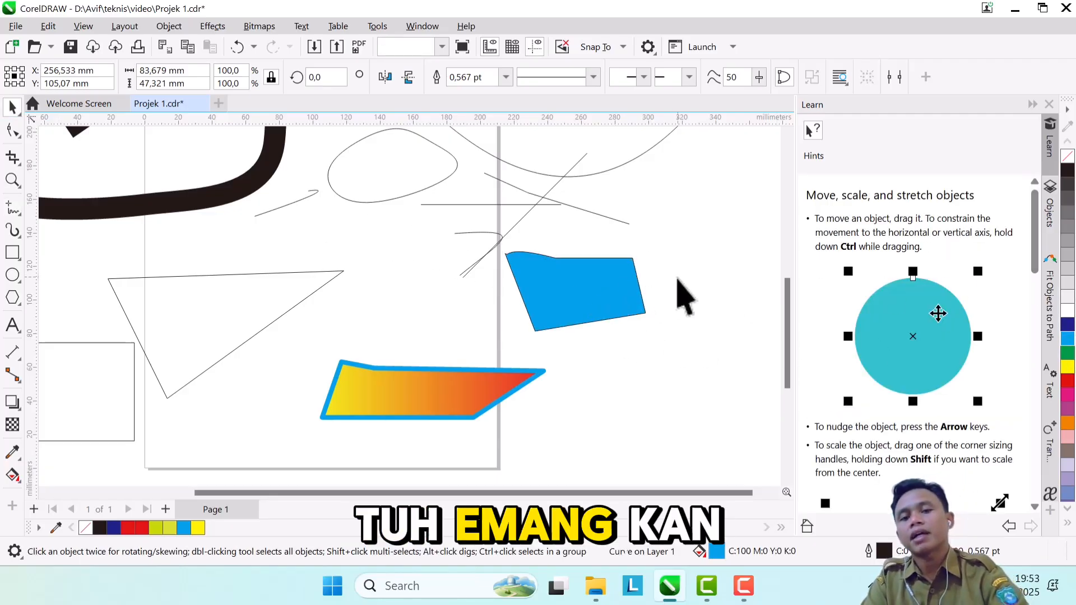
click(658, 288)
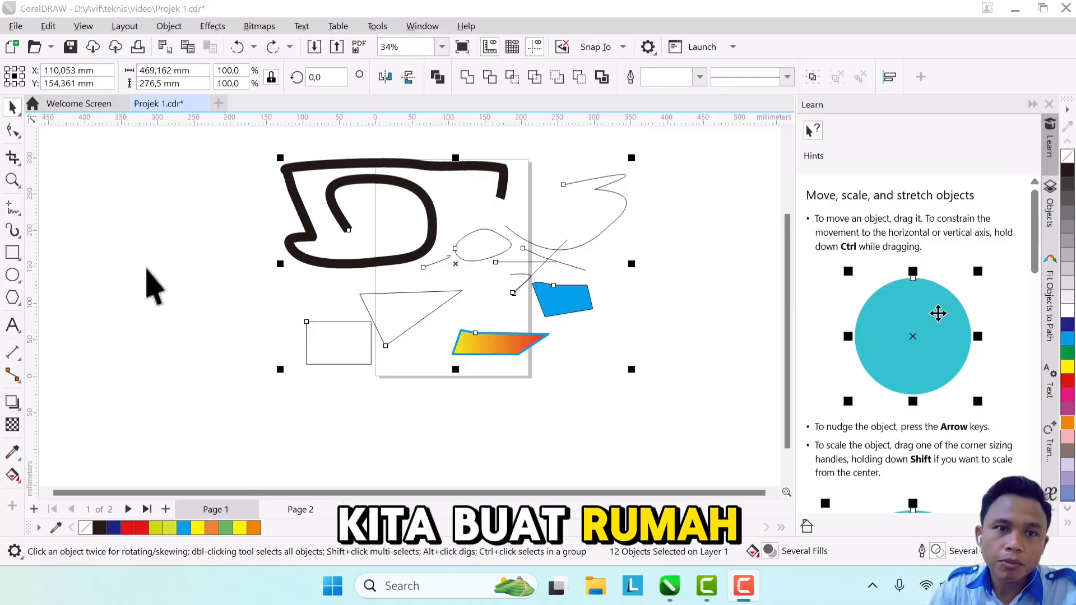
Select all the practice drawings on Page 1 and delete them
click(227, 154)
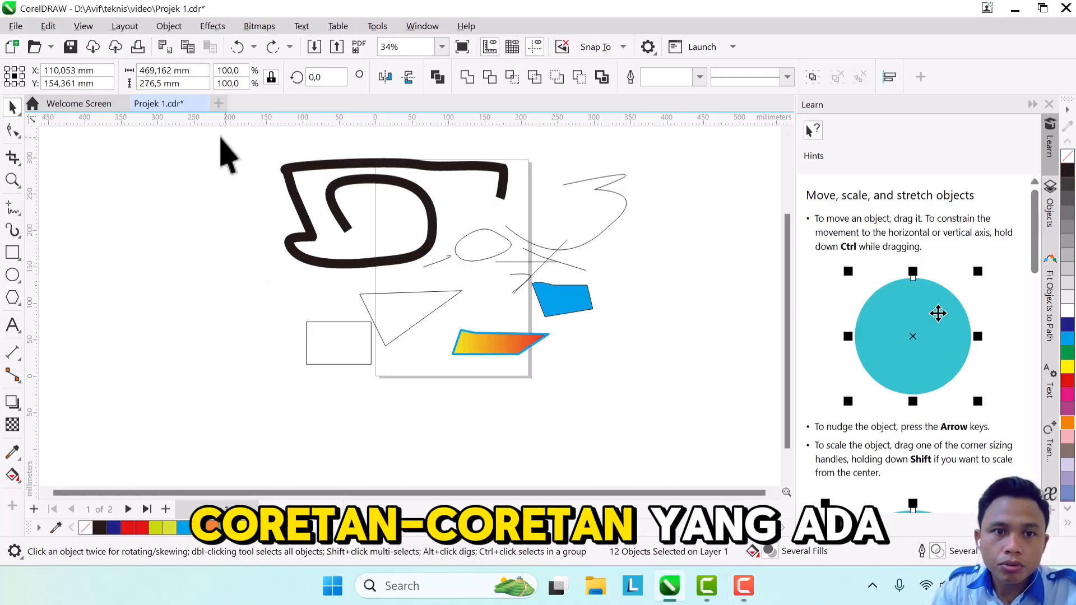
key(ctrl+a)
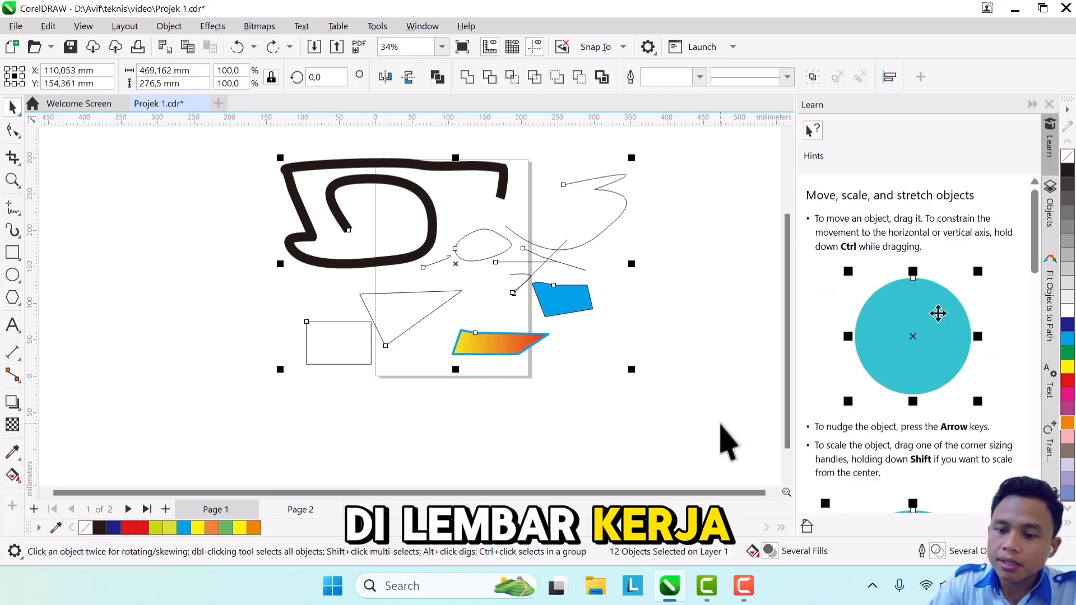
key(Delete)
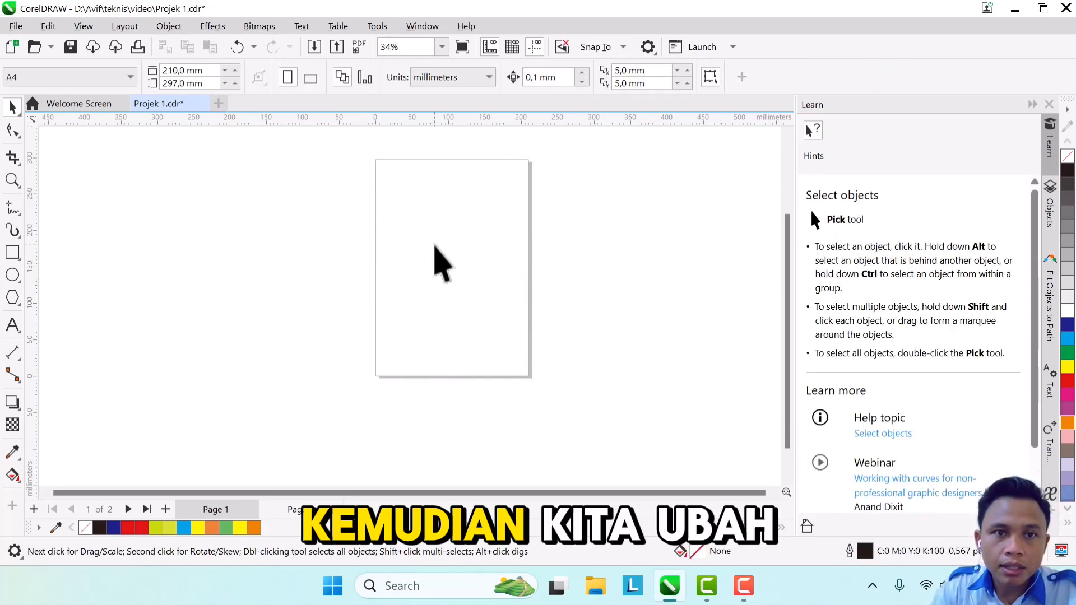
Change the A4 page orientation to landscape
scroll(471, 240, up, 1)
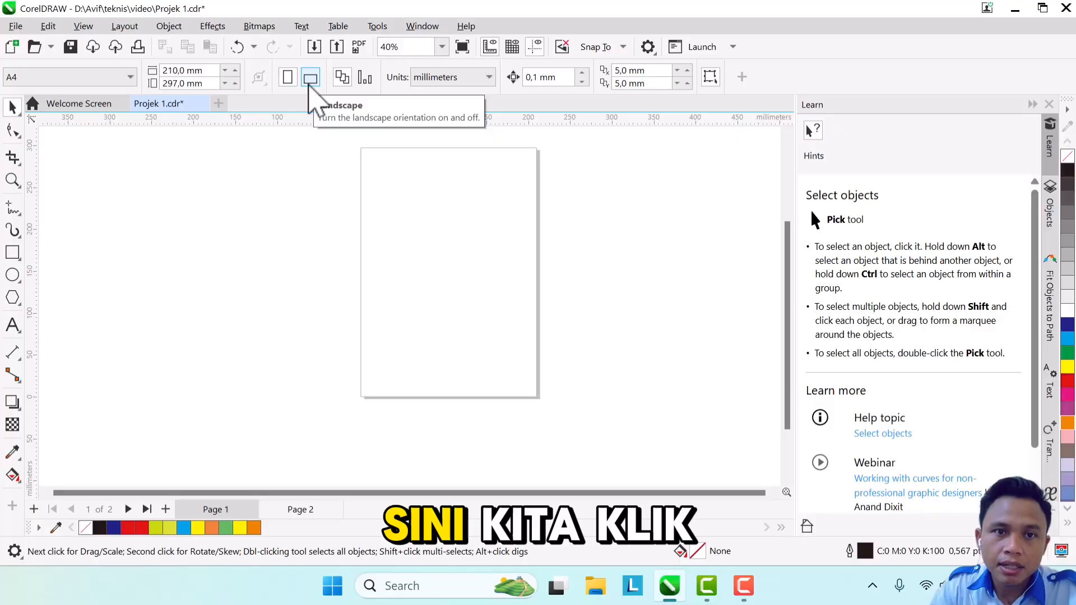
click(309, 78)
scroll(644, 274, up, 1)
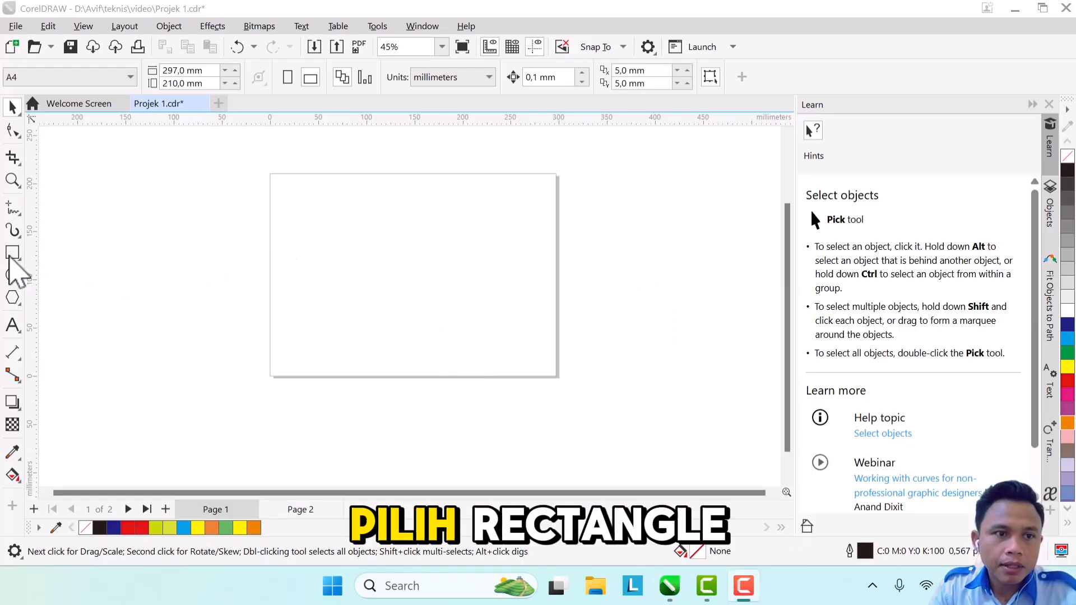
Draw an upright rectangle on the page for the house wall and scale it proportionally to about 80 x 99 mm
click(11, 255)
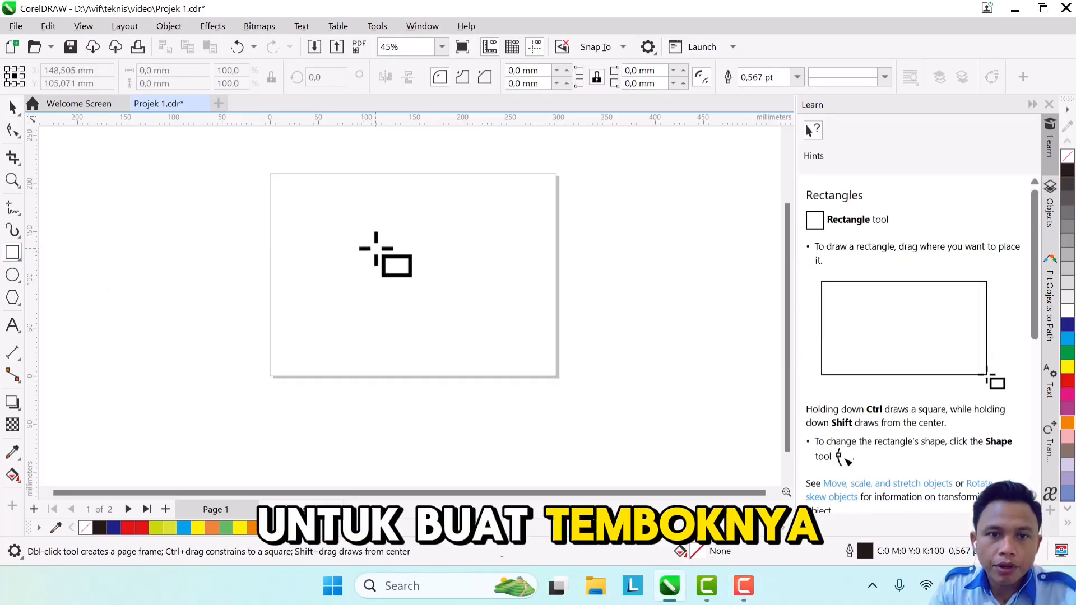
drag(376, 249, 458, 351)
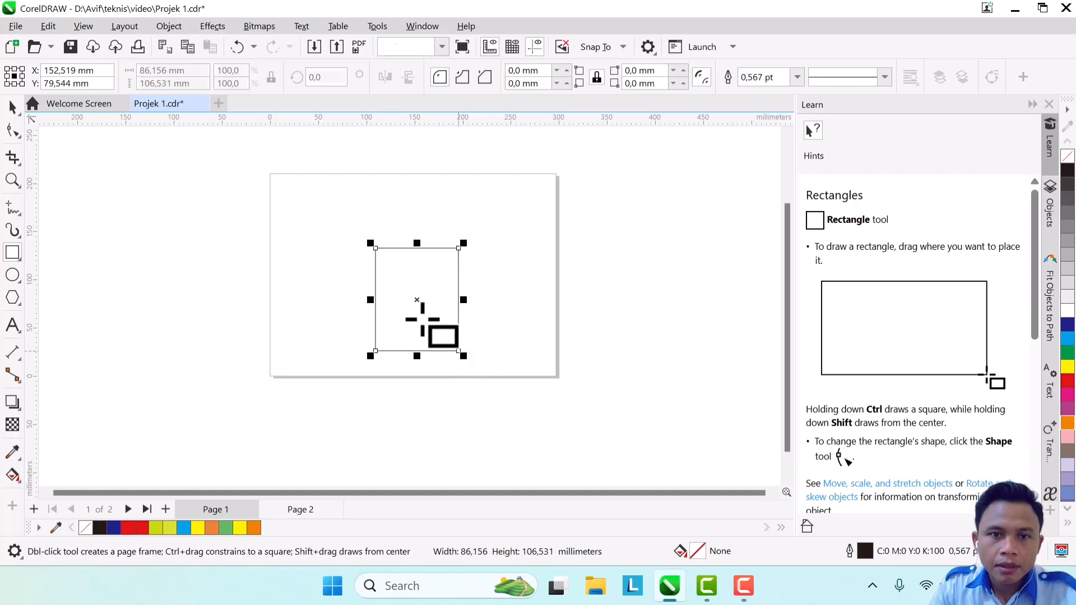
drag(464, 243, 457, 250)
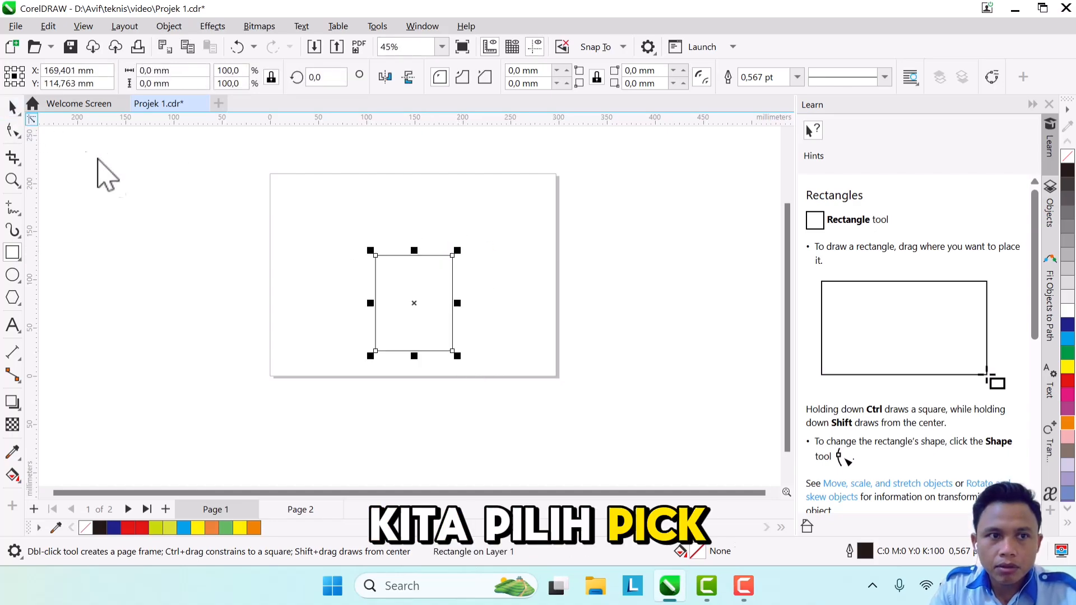
Move the wall rectangle sideways with the Pick tool and centre it on the page
click(12, 106)
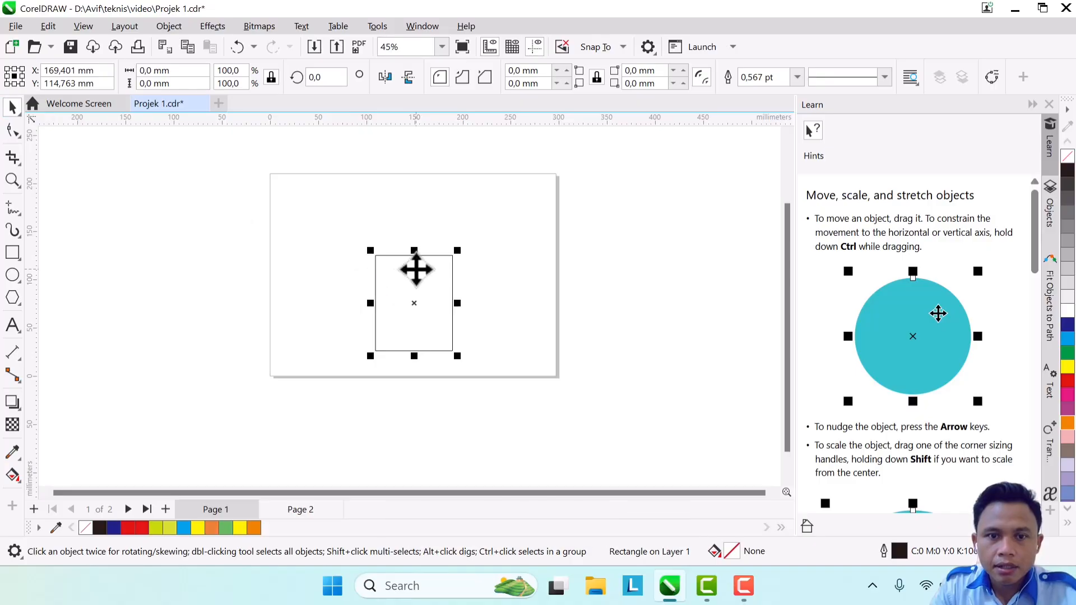
drag(417, 270, 492, 273)
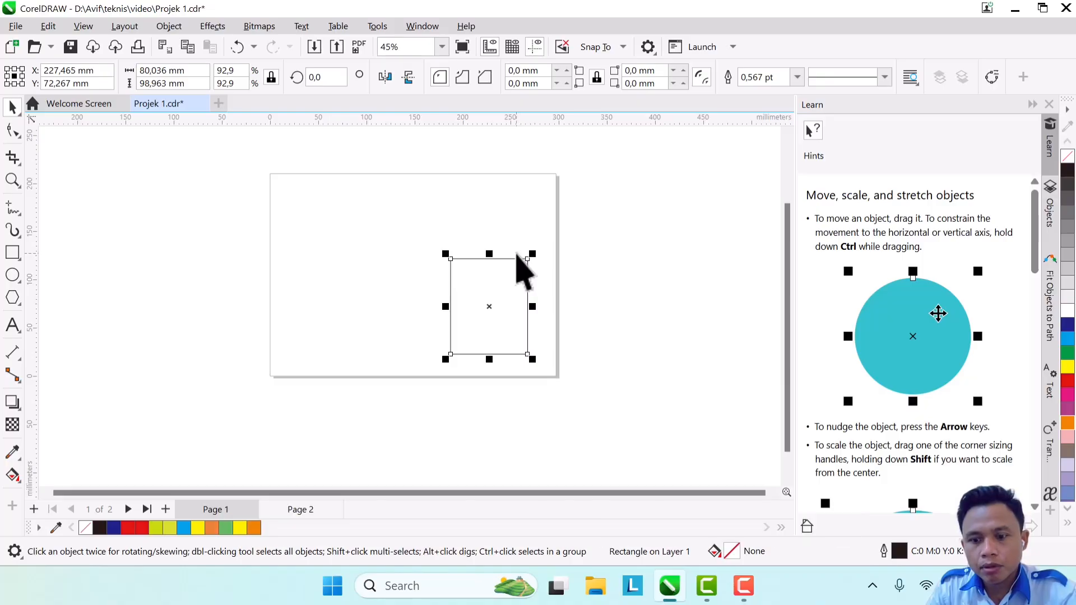
key(p)
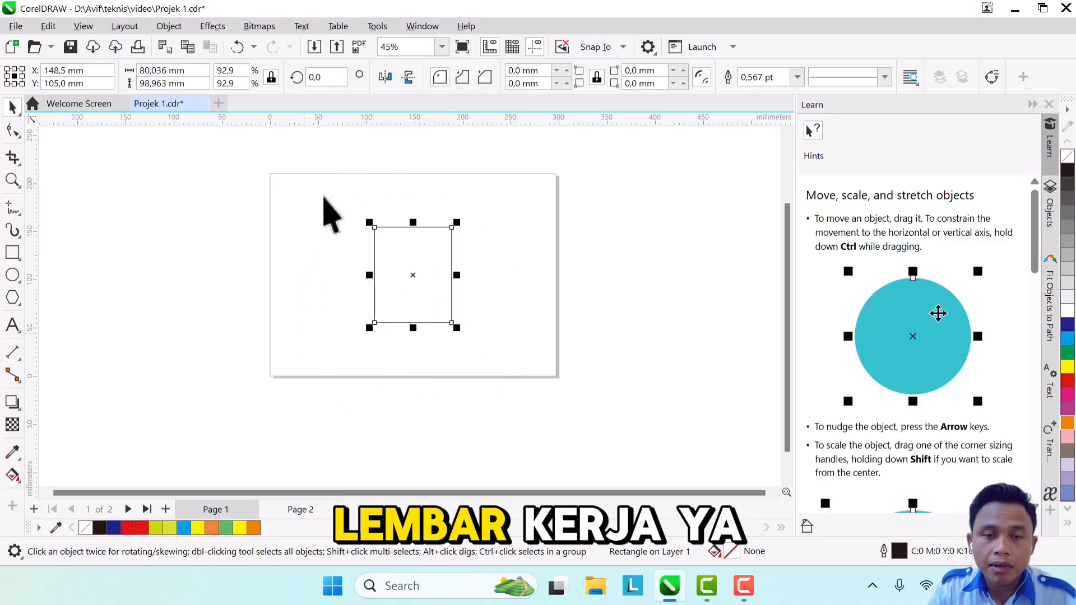
Move the wall rectangle straight down about 15 mm and place a vertical guideline through its centre at 148.5 mm
click(555, 283)
click(394, 293)
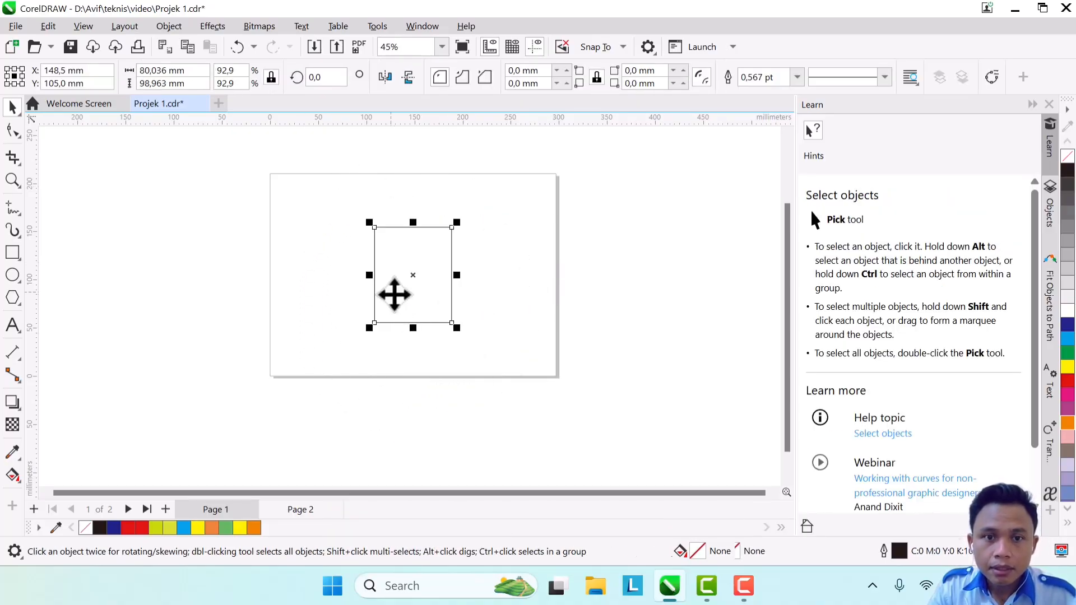
click(397, 295)
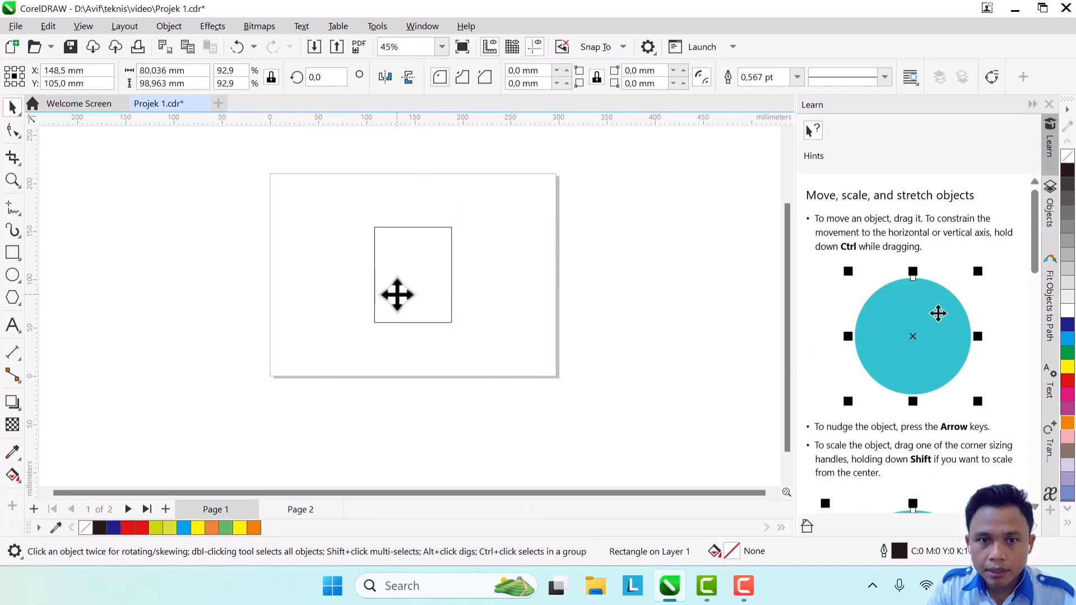
drag(397, 301, 398, 312)
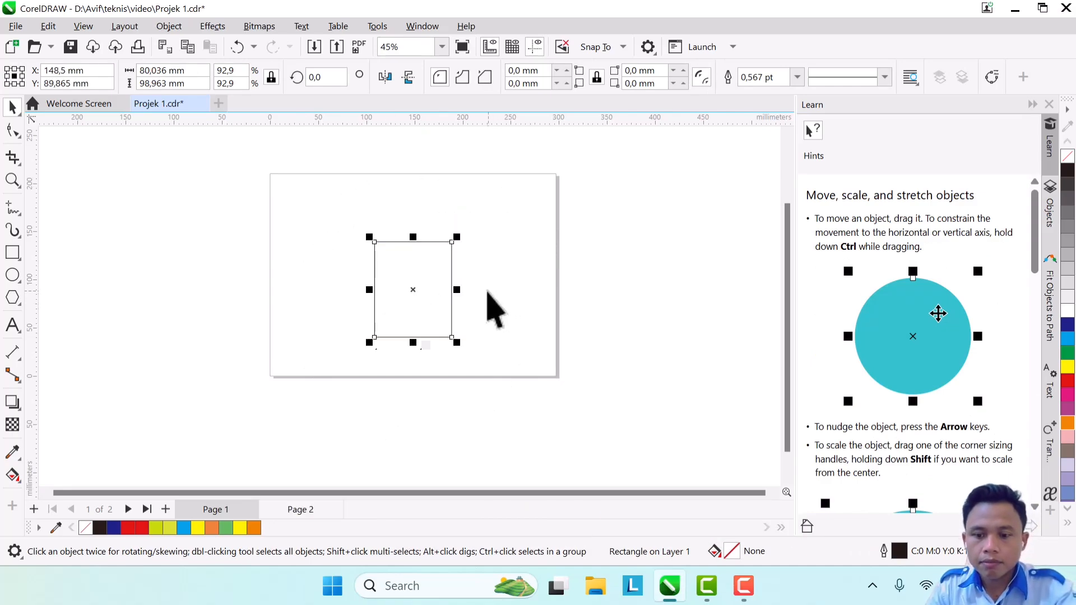
drag(36, 275, 176, 281)
drag(258, 280, 413, 290)
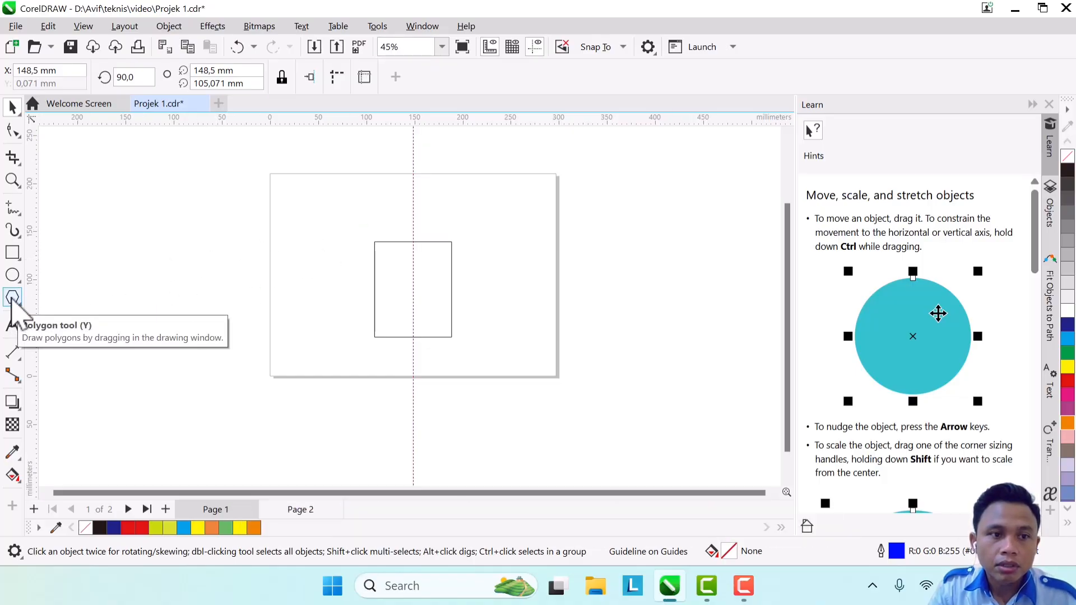
Draw a three-sided polygon about 147 x 62 mm for the roof and place its base on the wall's upper edge
click(14, 302)
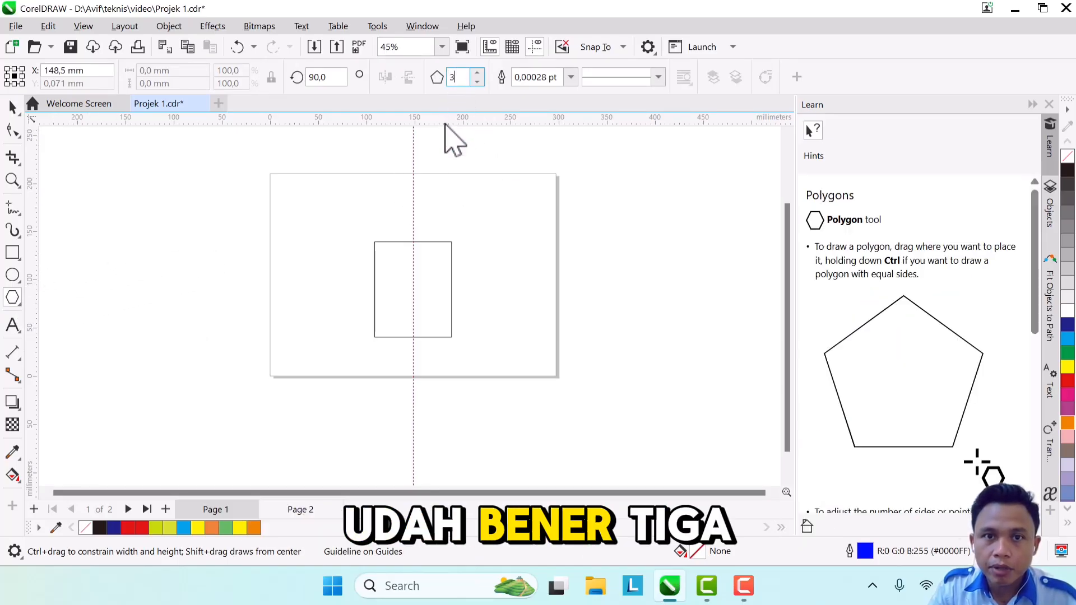
drag(363, 160, 193, 235)
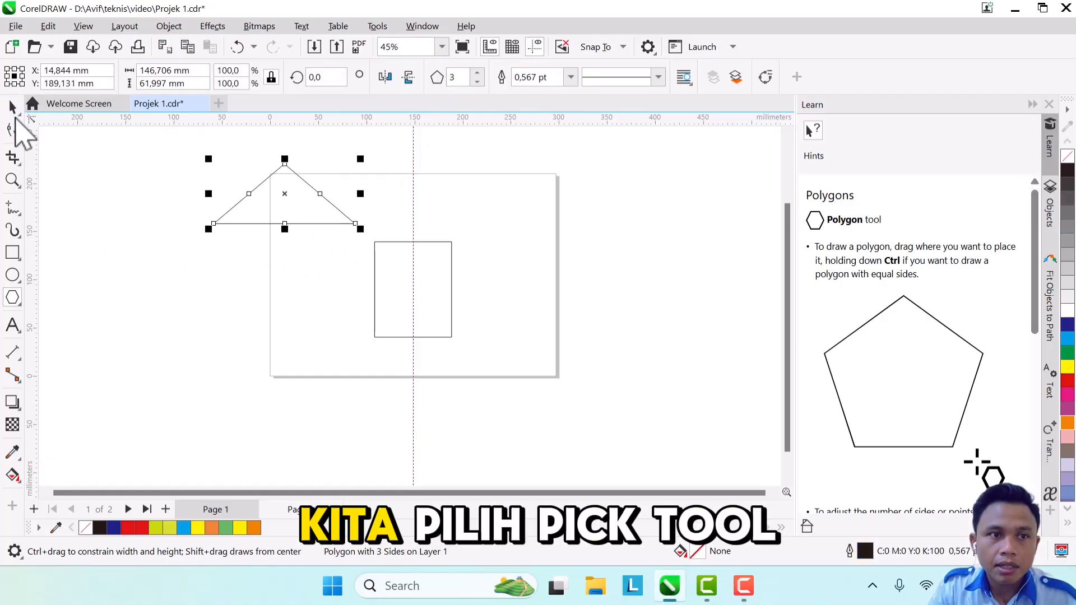
click(13, 107)
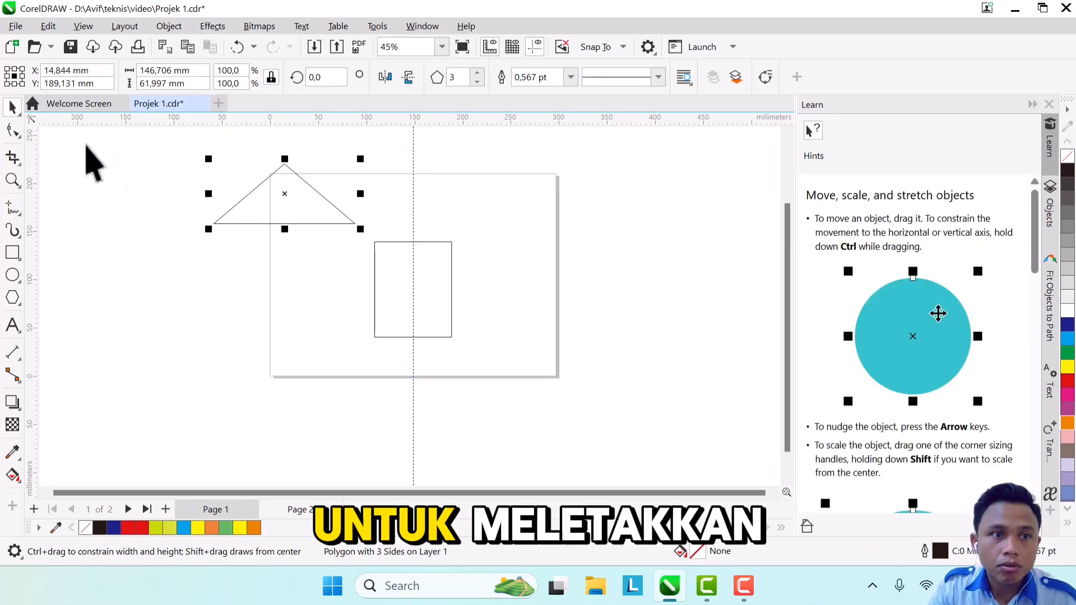
drag(254, 216, 393, 244)
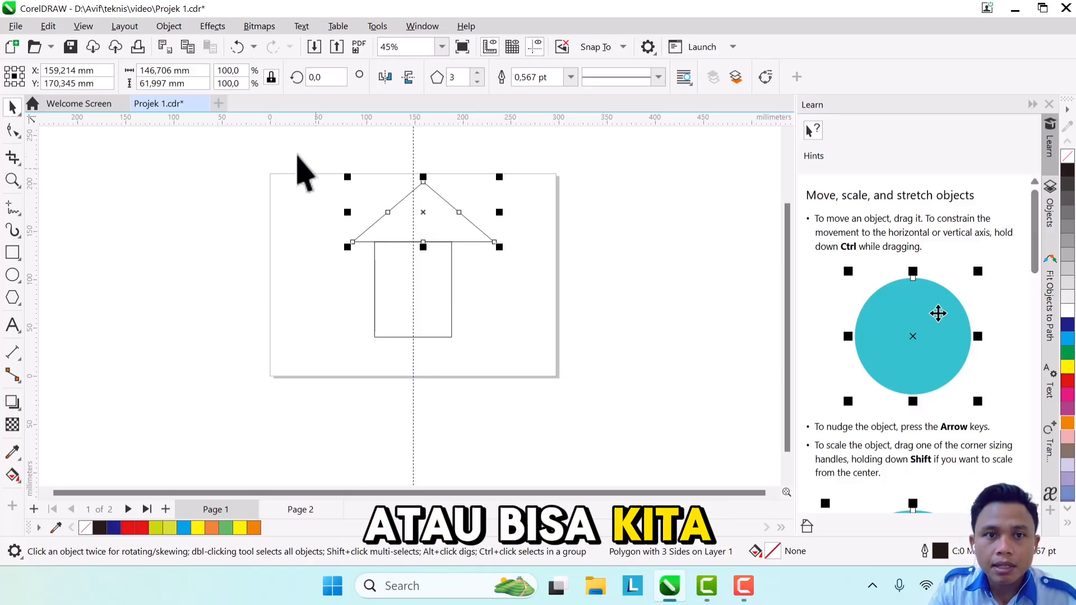
Select the roof triangle and the wall rectangle together and align their centres horizontally, using the wall as the reference
drag(291, 148, 572, 394)
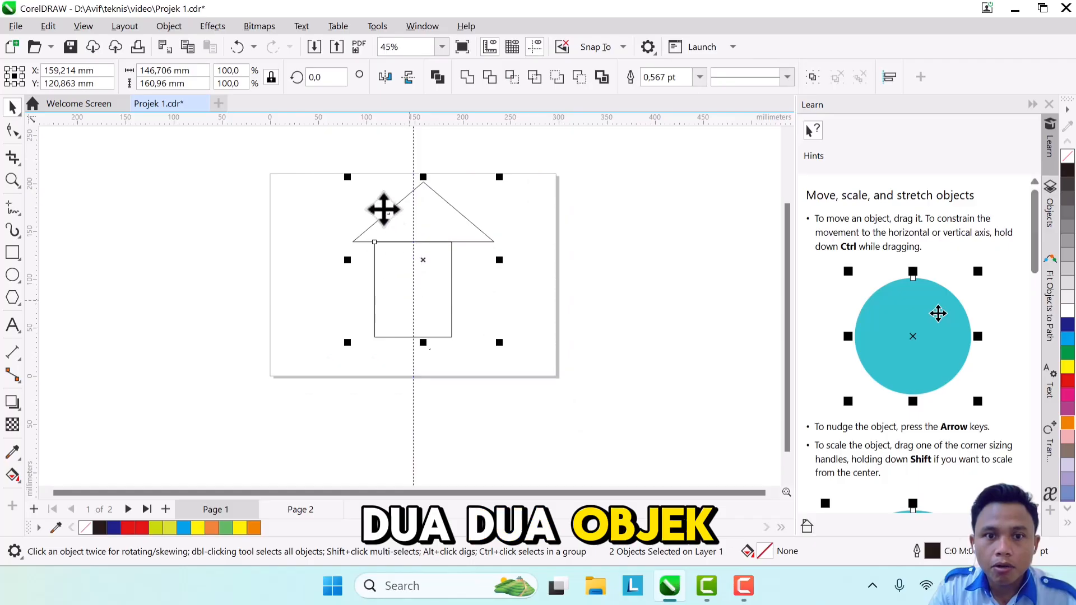
click(563, 240)
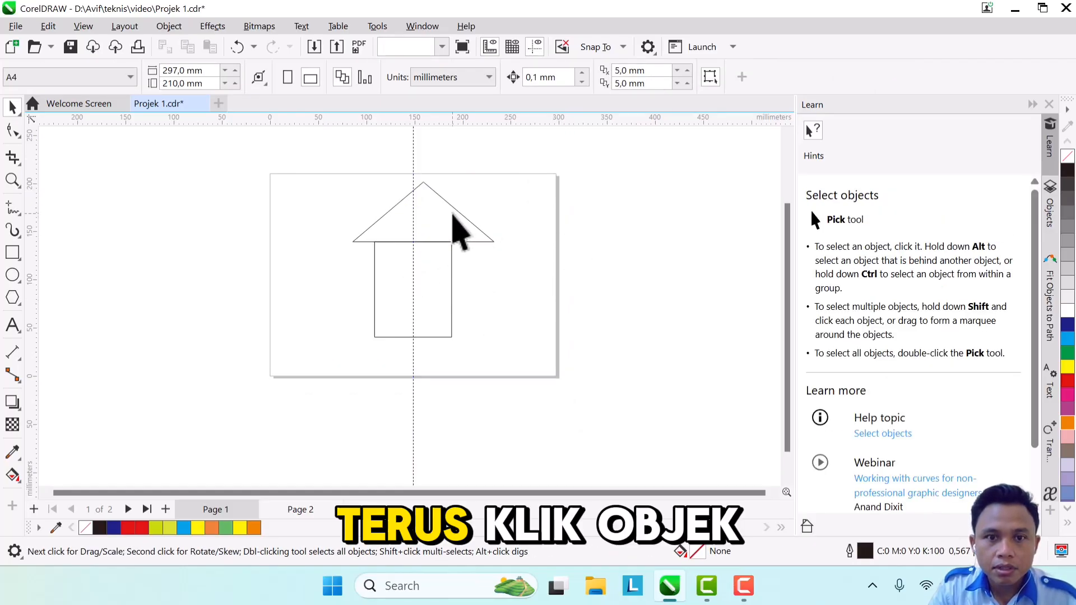
click(455, 230)
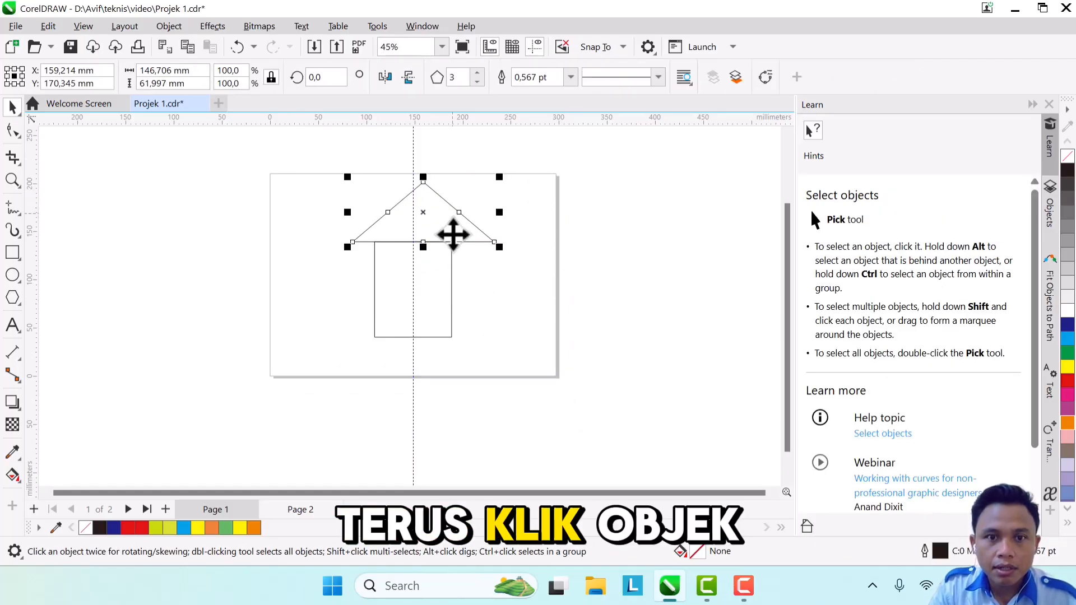
shift+click(446, 308)
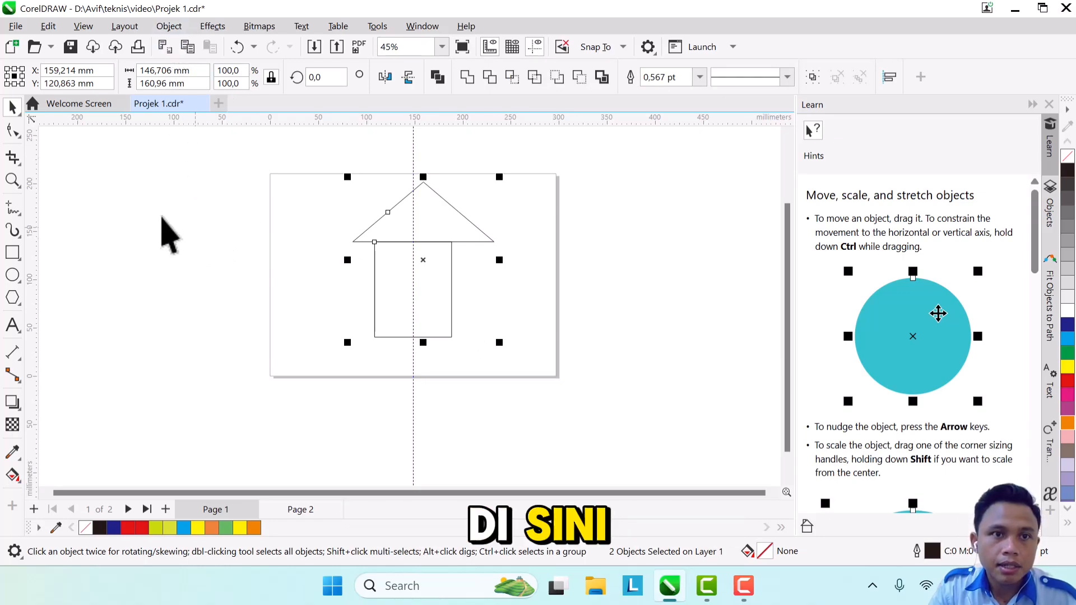
scroll(168, 234, up, 1)
click(169, 26)
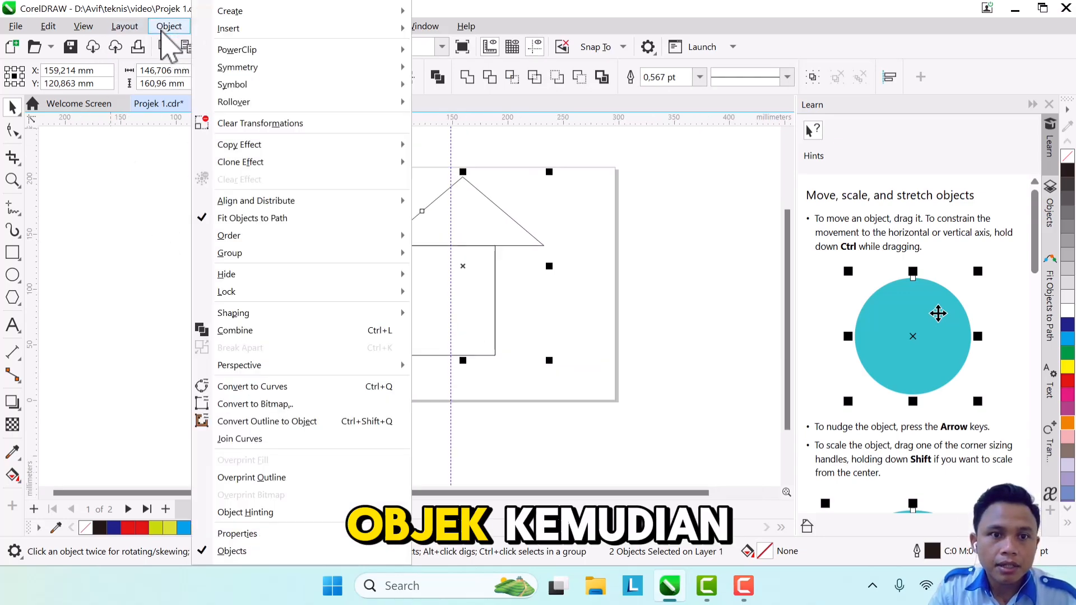
mouse_move(237, 208)
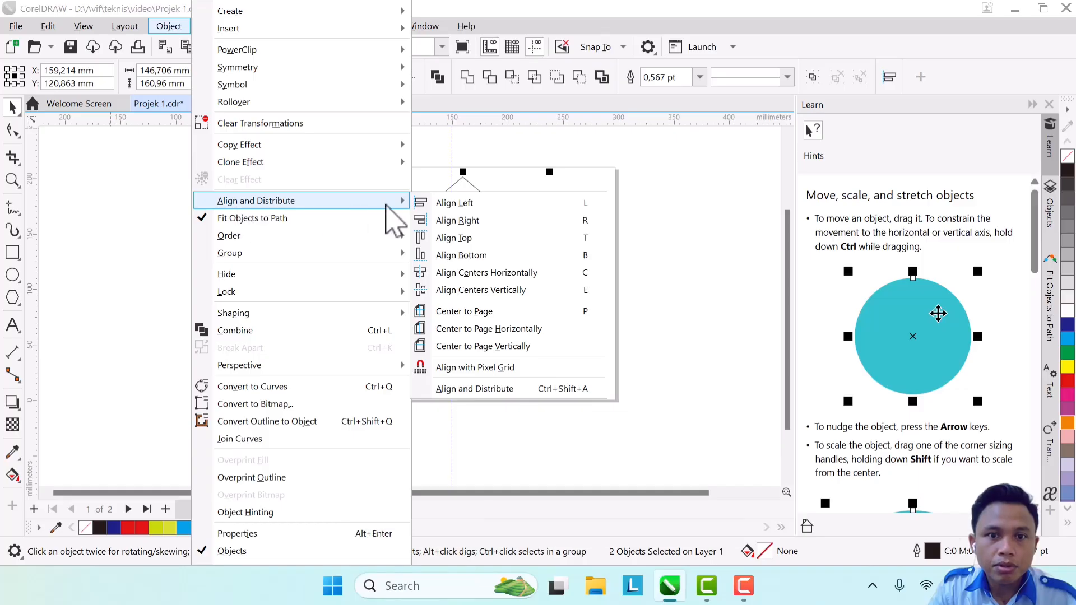
click(465, 272)
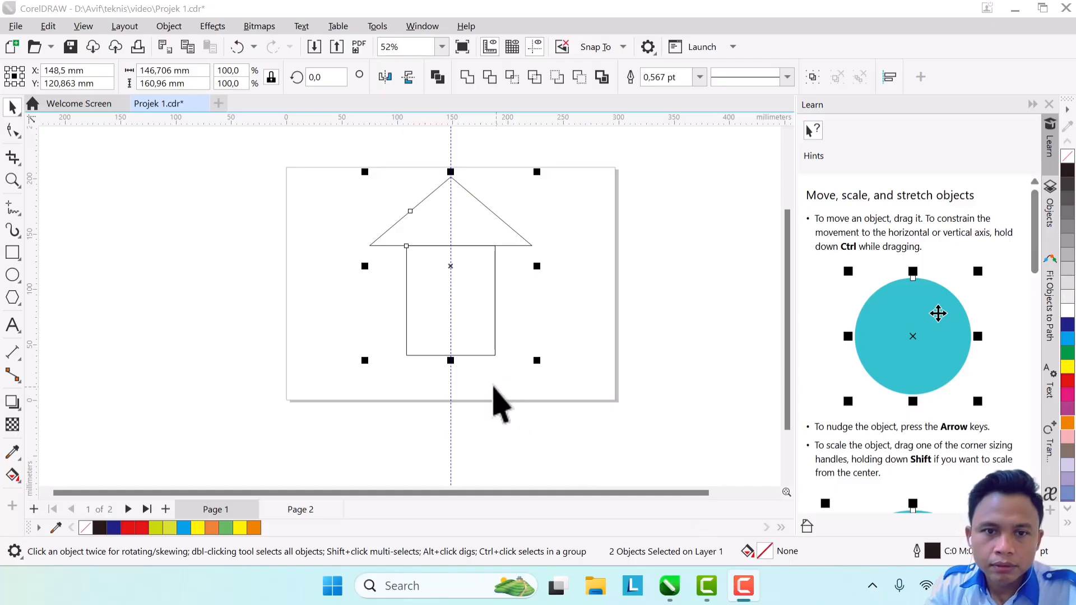
Draw an upright door rectangle about 22 x 36 mm, standing on the wall's lower edge near the vertical guideline
scroll(456, 204, up, 1)
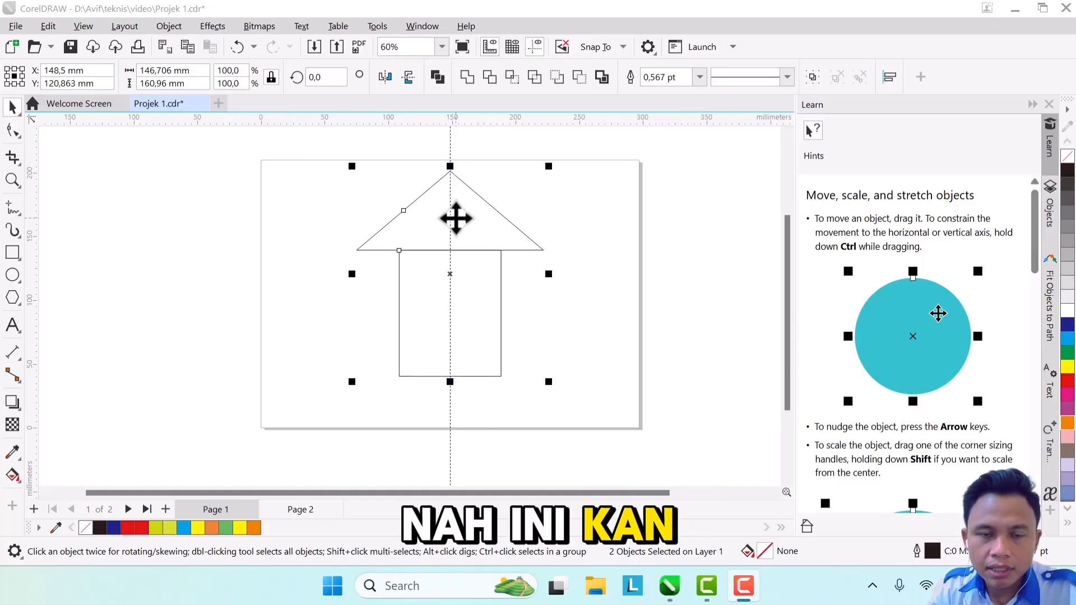
scroll(456, 224, up, 1)
scroll(456, 228, up, 2)
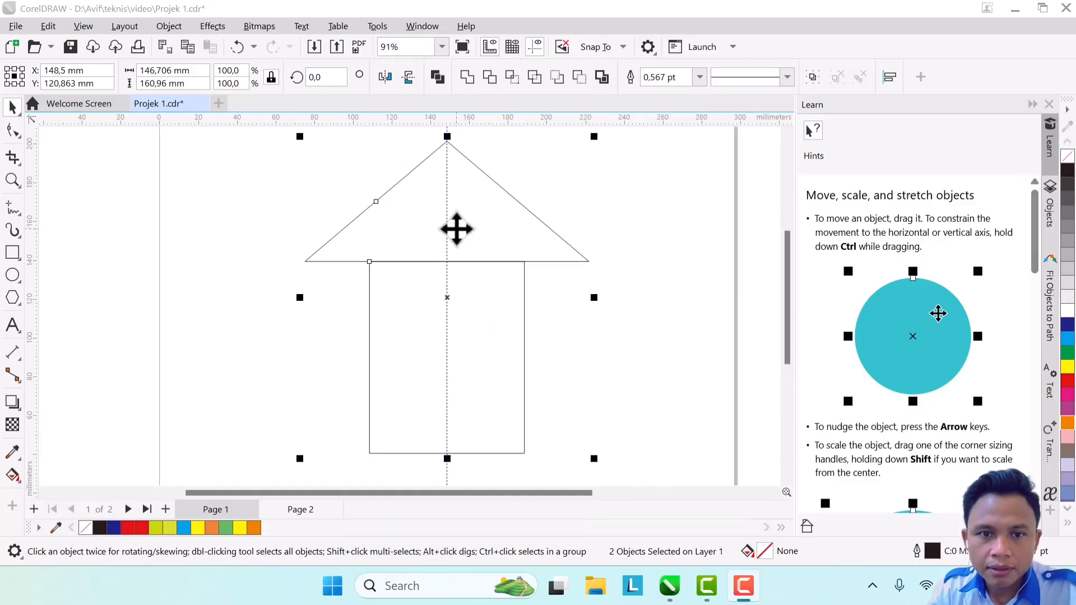
scroll(457, 228, down, 2)
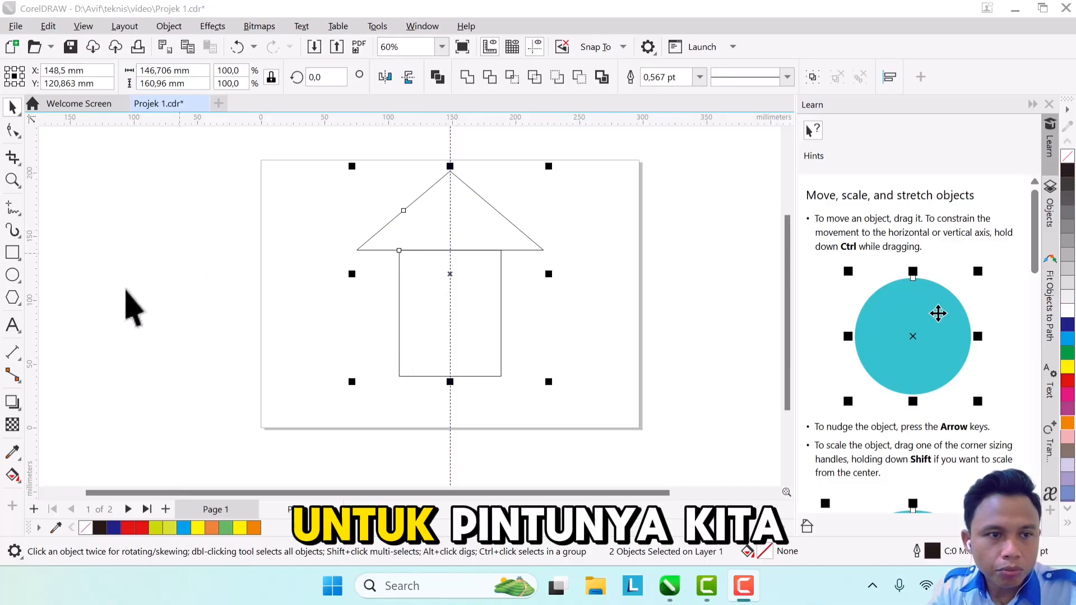
click(16, 257)
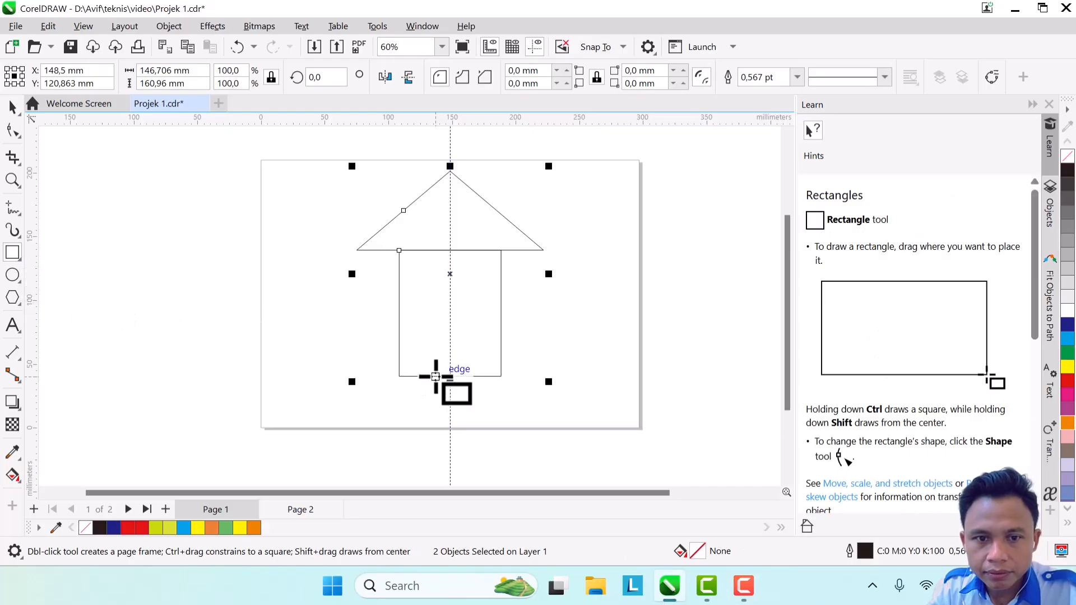
drag(435, 376, 462, 330)
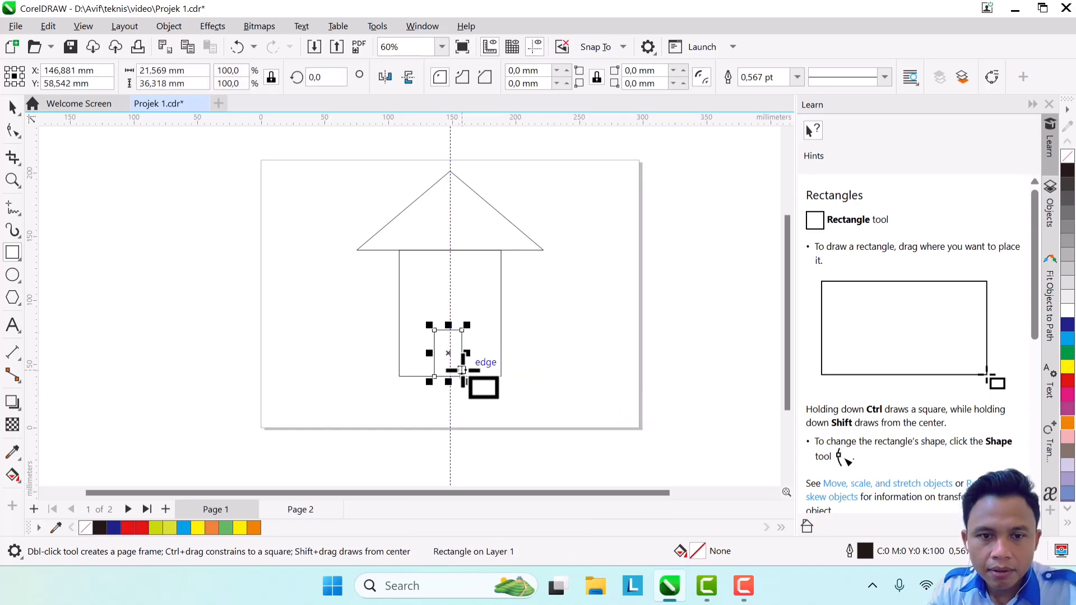
Select the door and the wall together and align the door's centre horizontally with the wall
scroll(460, 370, up, 3)
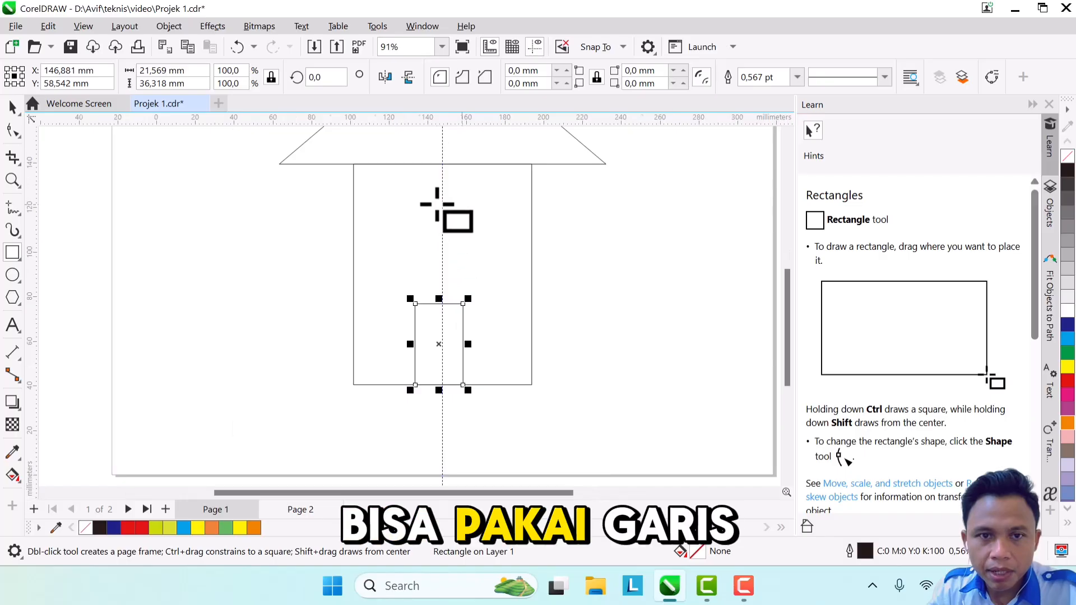
scroll(439, 203, up, 1)
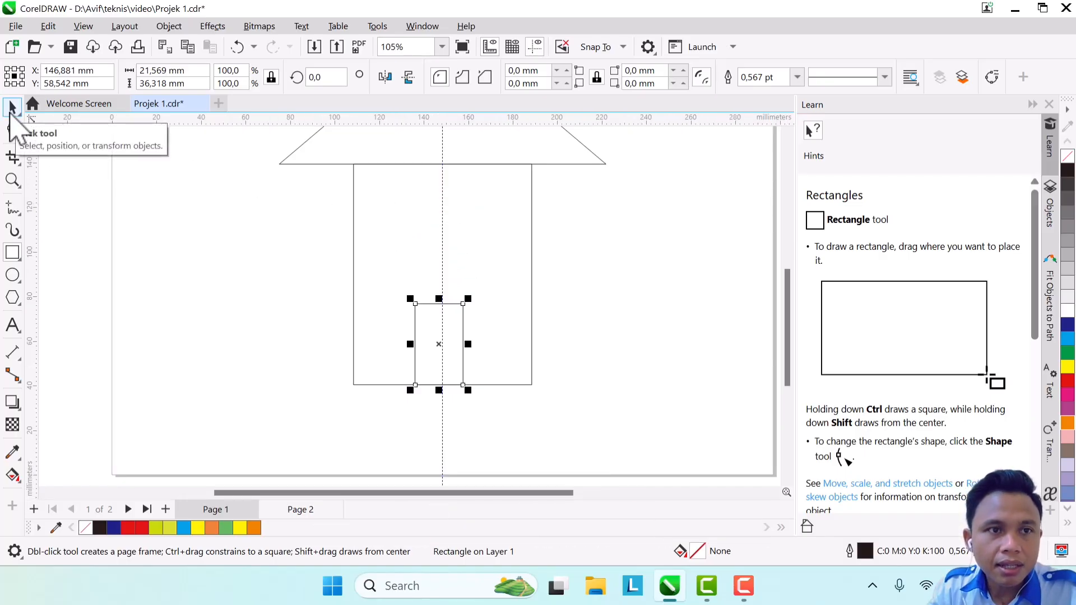
click(12, 107)
click(530, 271)
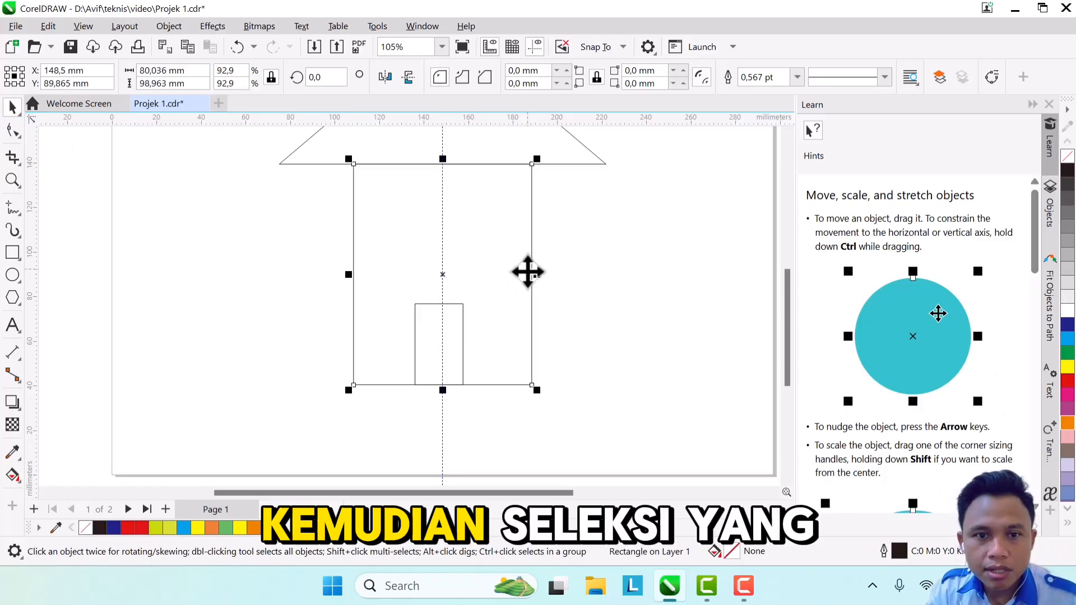
shift+click(451, 340)
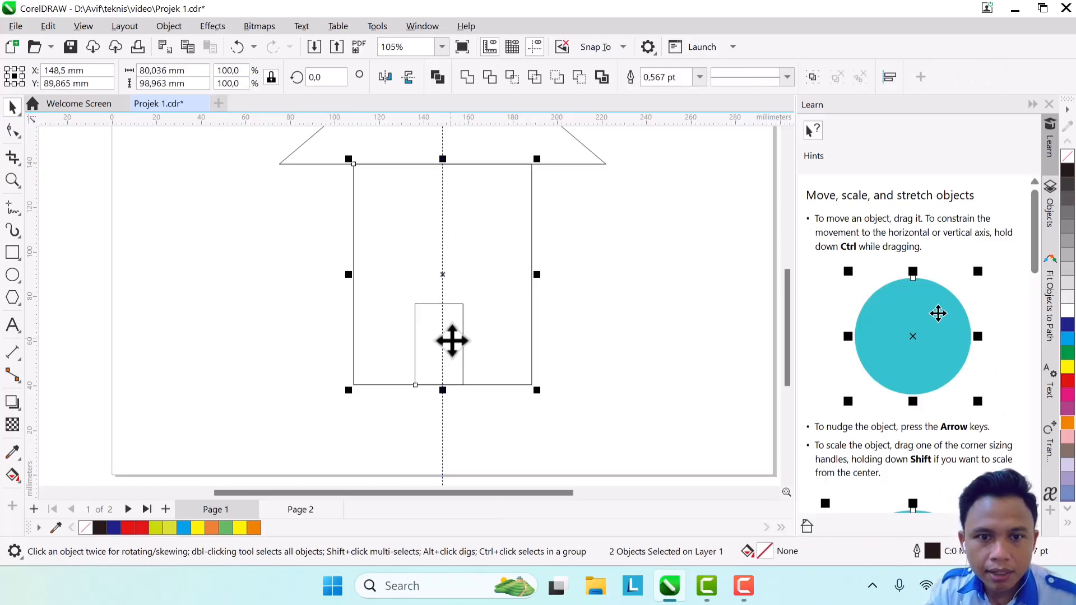
click(291, 320)
click(425, 320)
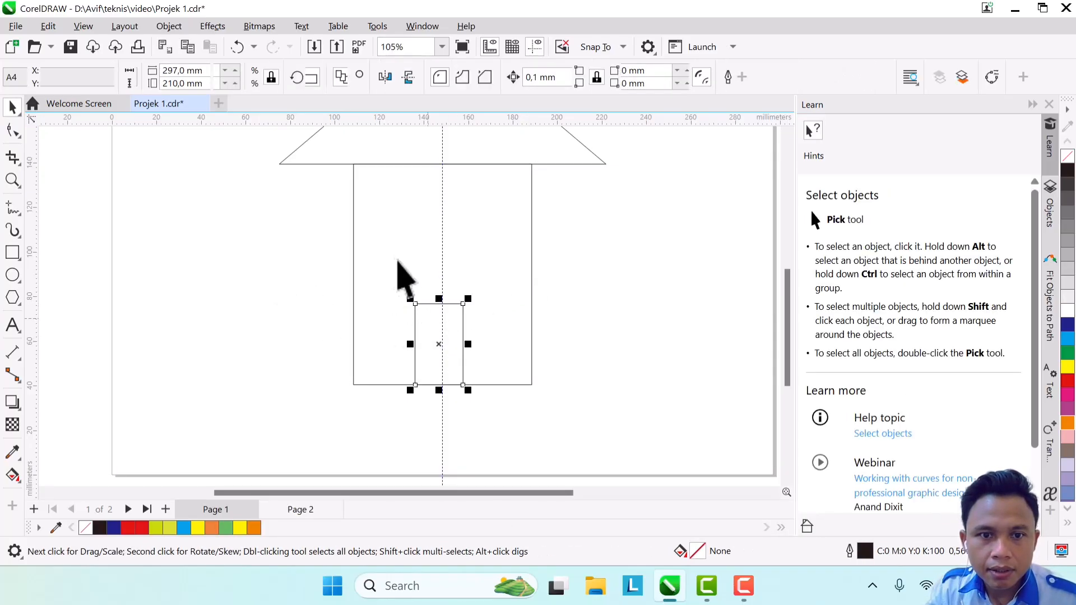
click(389, 260)
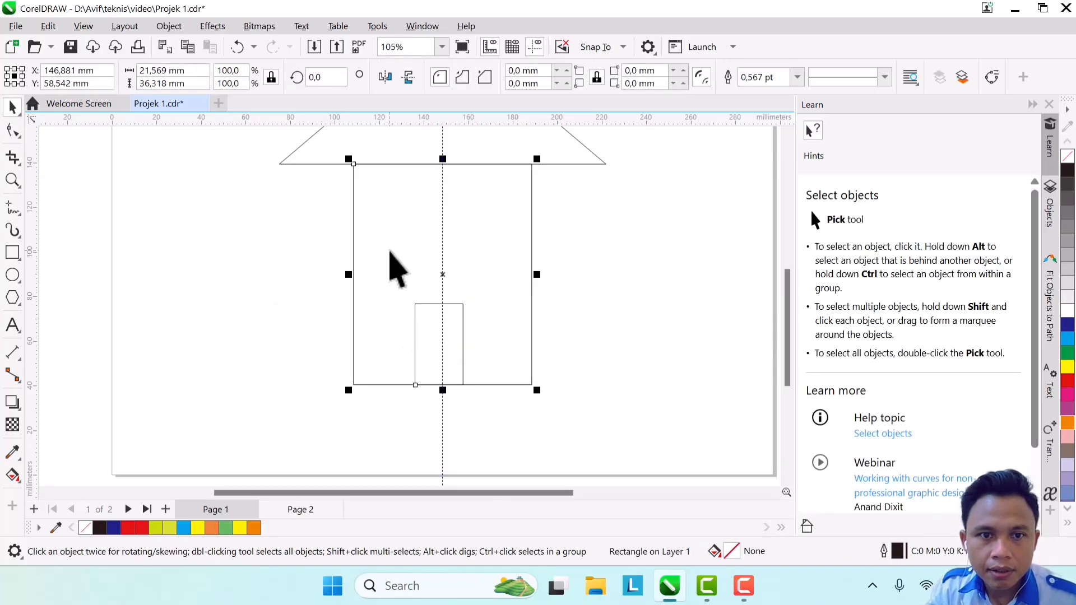
click(168, 26)
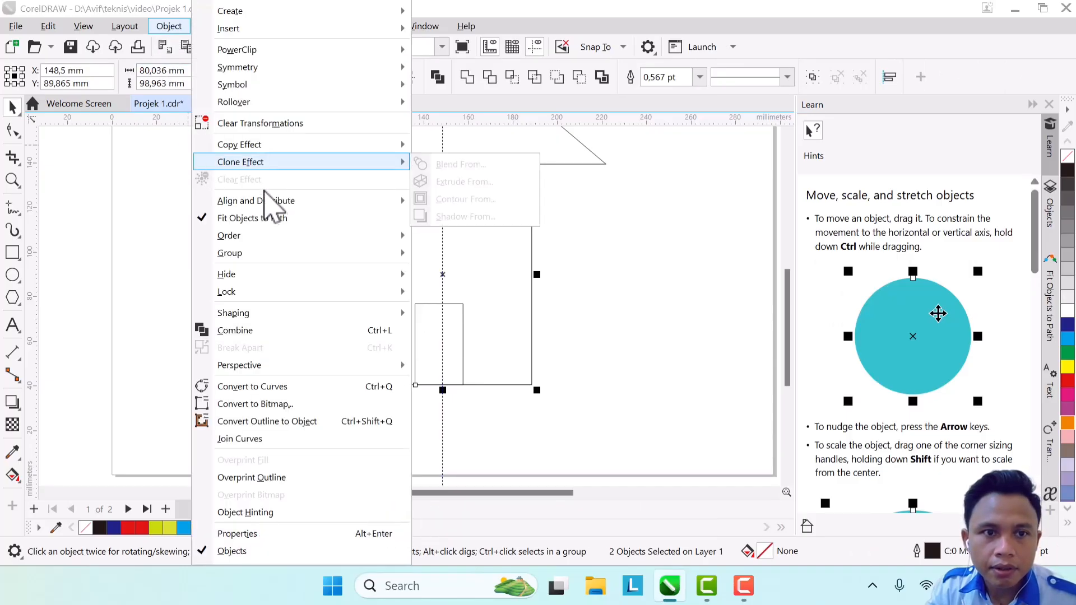
mouse_move(282, 205)
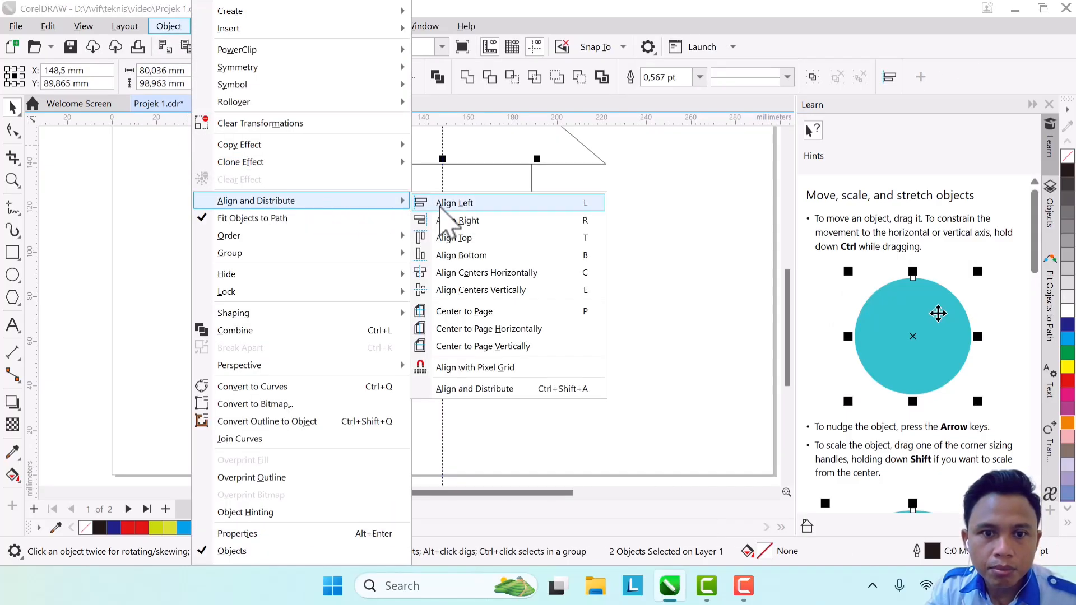
click(460, 273)
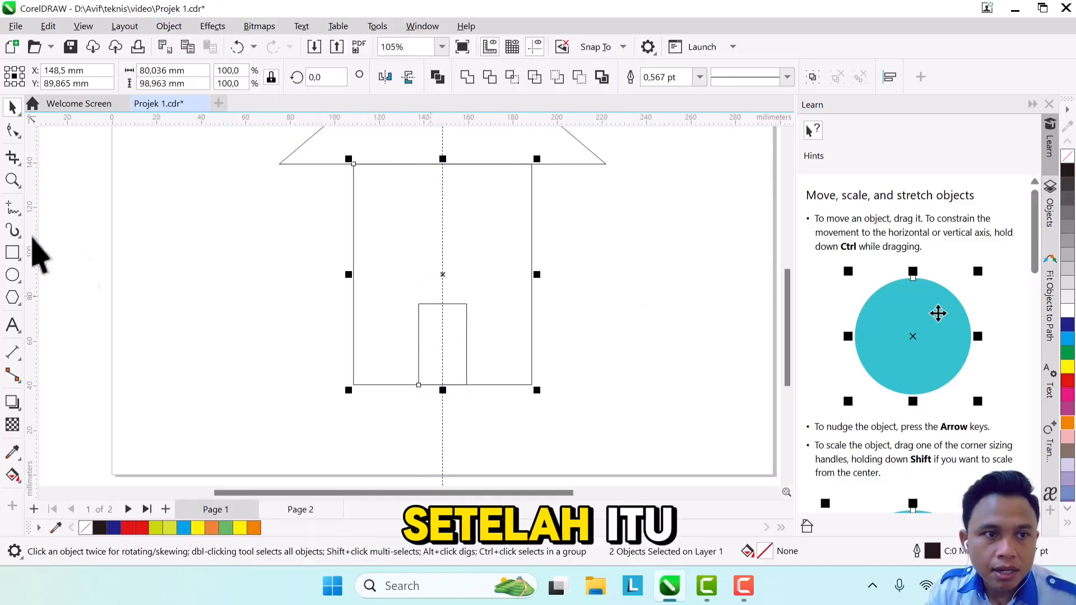
Draw a small circle about 1.1 mm across as the doorknob, just inside the door's right edge
click(12, 274)
scroll(466, 358, up, 1)
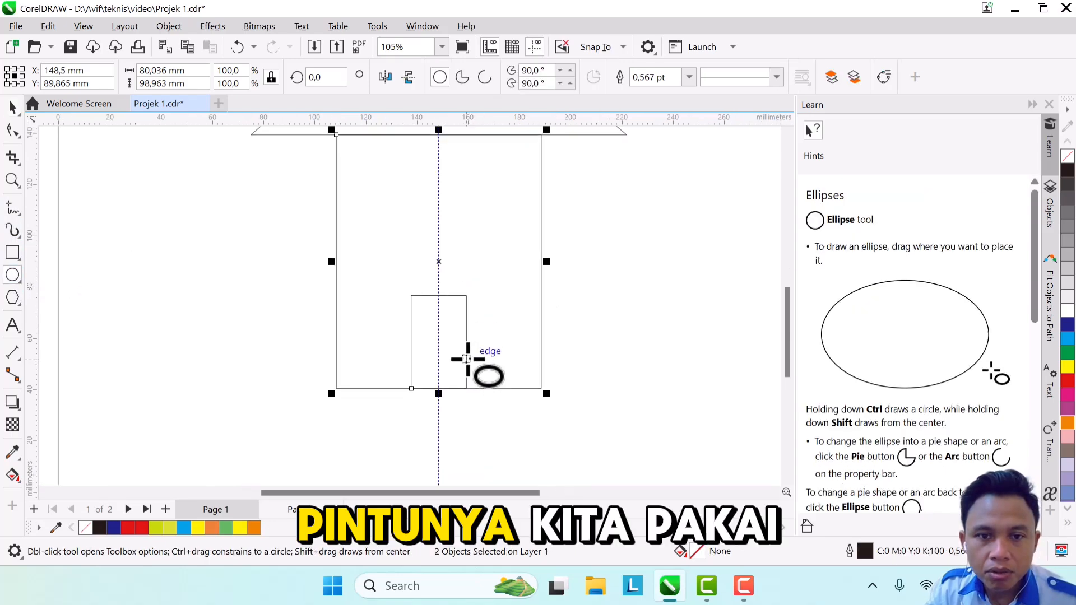
scroll(466, 358, up, 5)
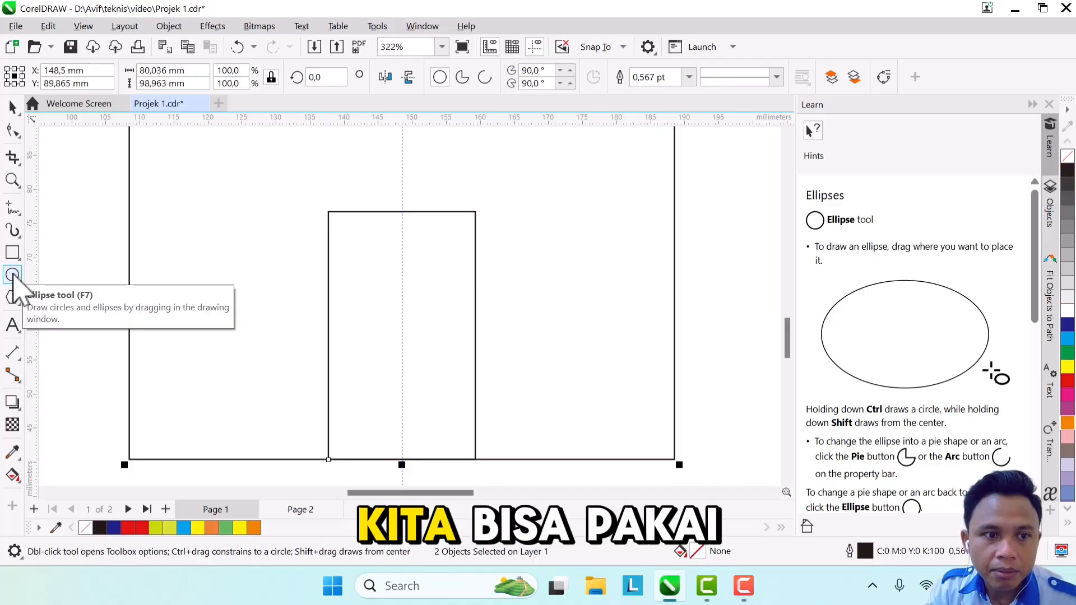
scroll(456, 333, up, 1)
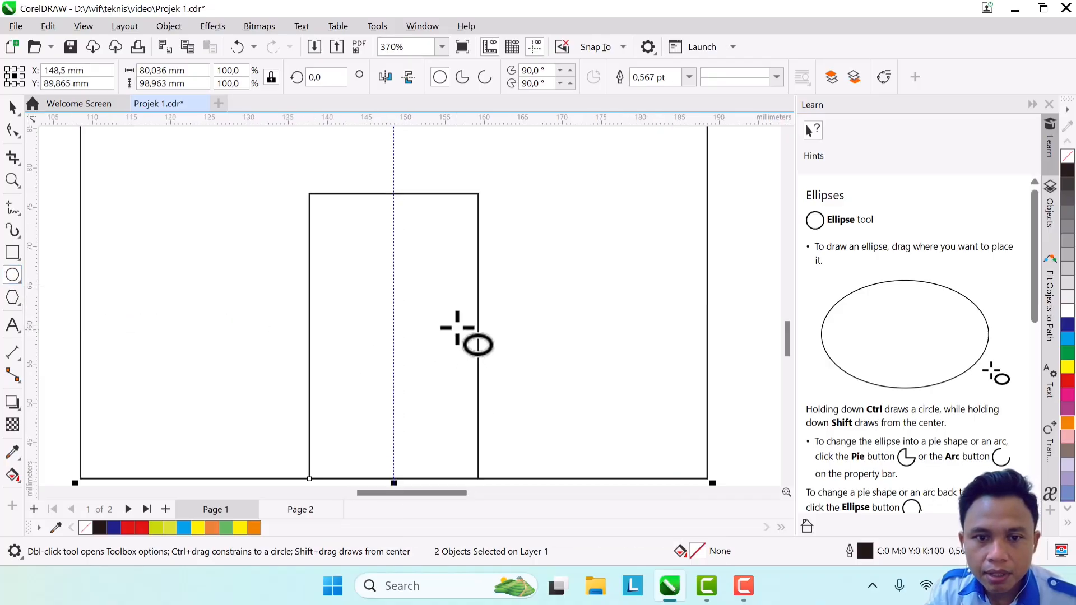
drag(457, 328, 461, 335)
Draw an upright window rectangle about 8.4 x 15.3 mm on the wall's left half, above the door
scroll(387, 342, down, 5)
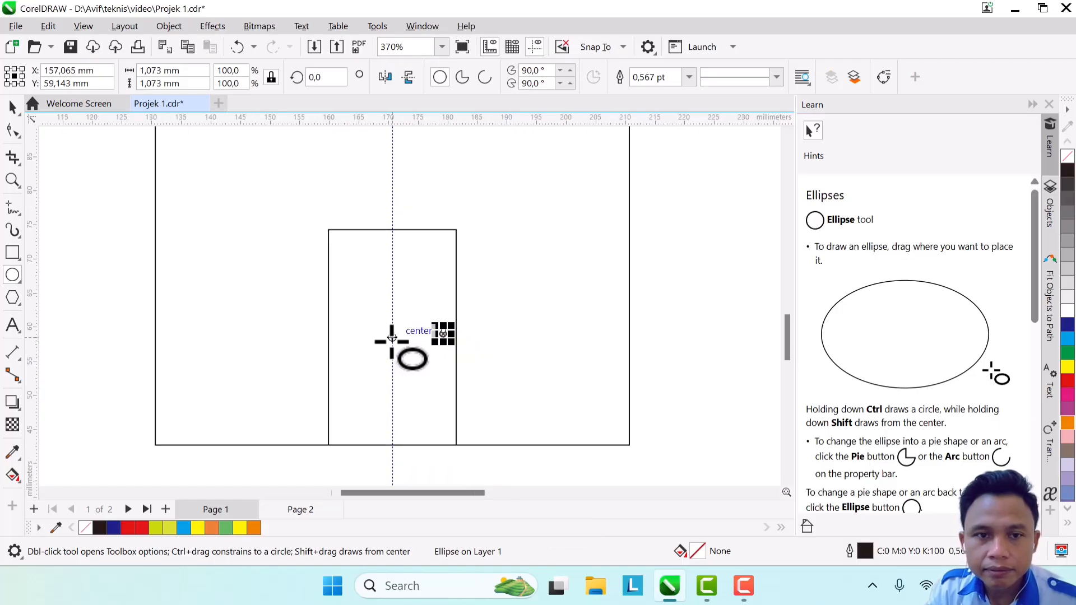
scroll(396, 340, down, 2)
scroll(348, 206, down, 2)
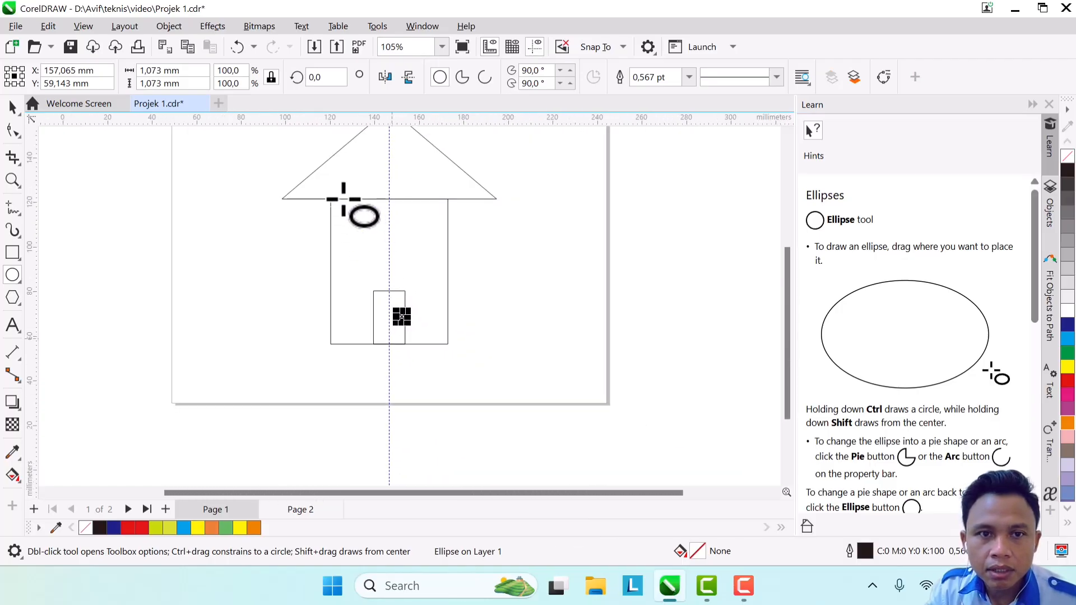
scroll(339, 189, up, 2)
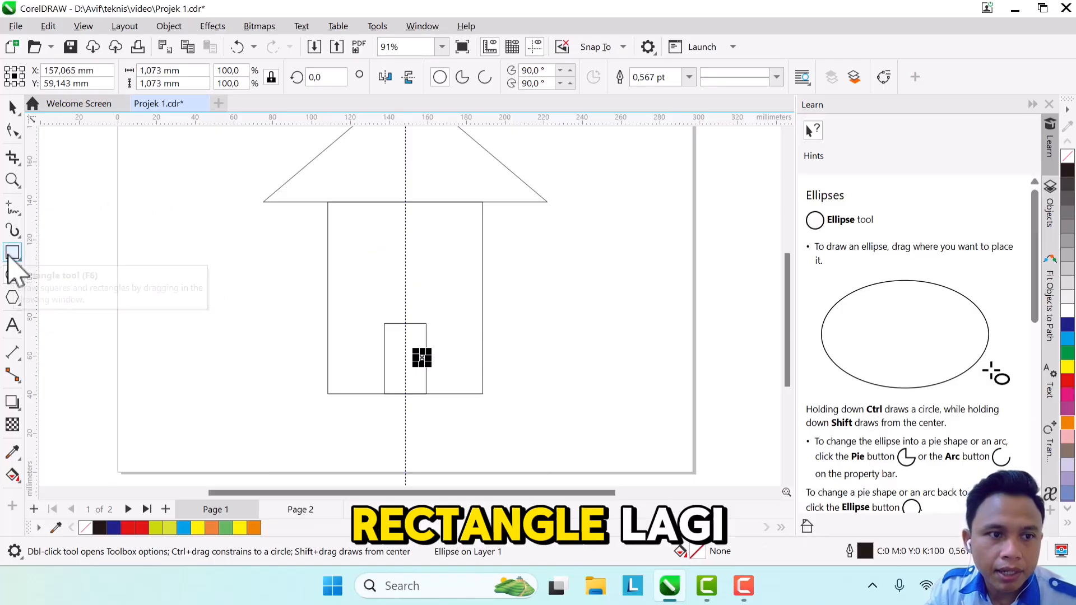
key(F6)
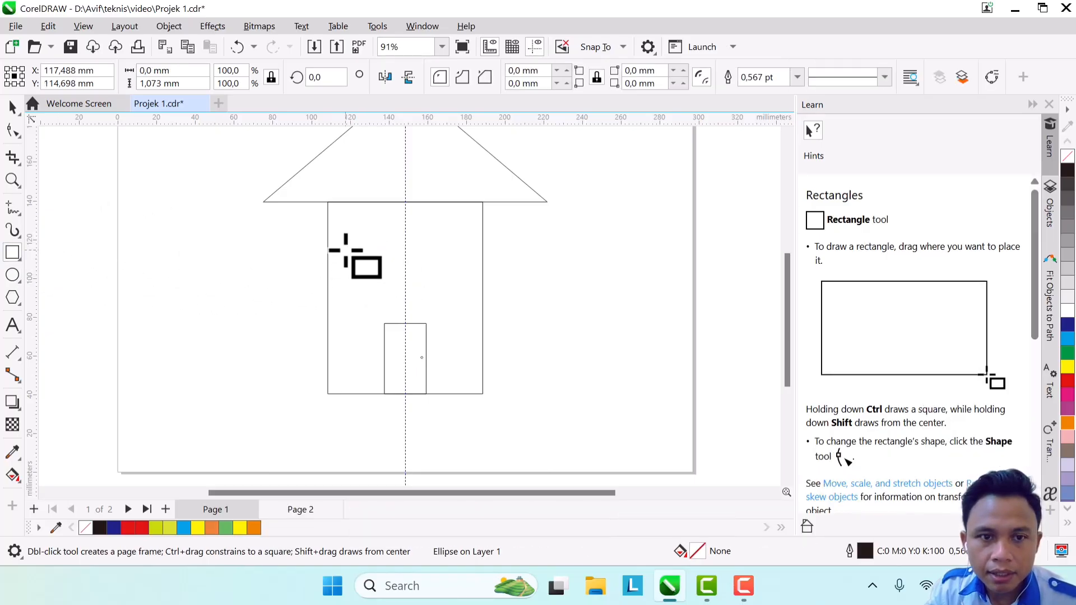
drag(346, 250, 362, 280)
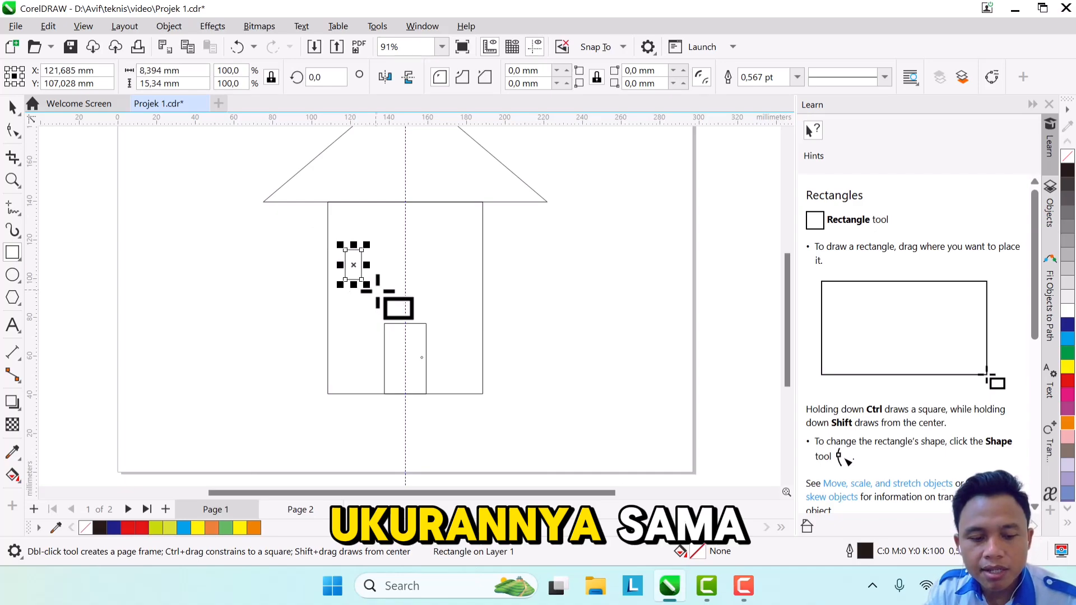
Duplicate the window and move the copy to the wall's right half, roughly level with the original
key(ctrl+d)
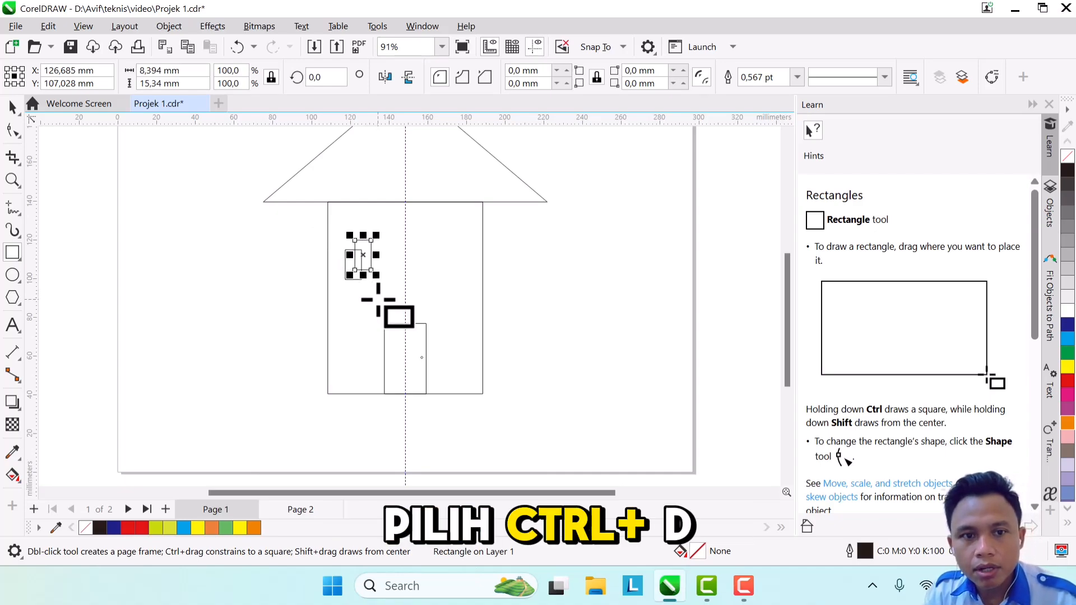
click(12, 106)
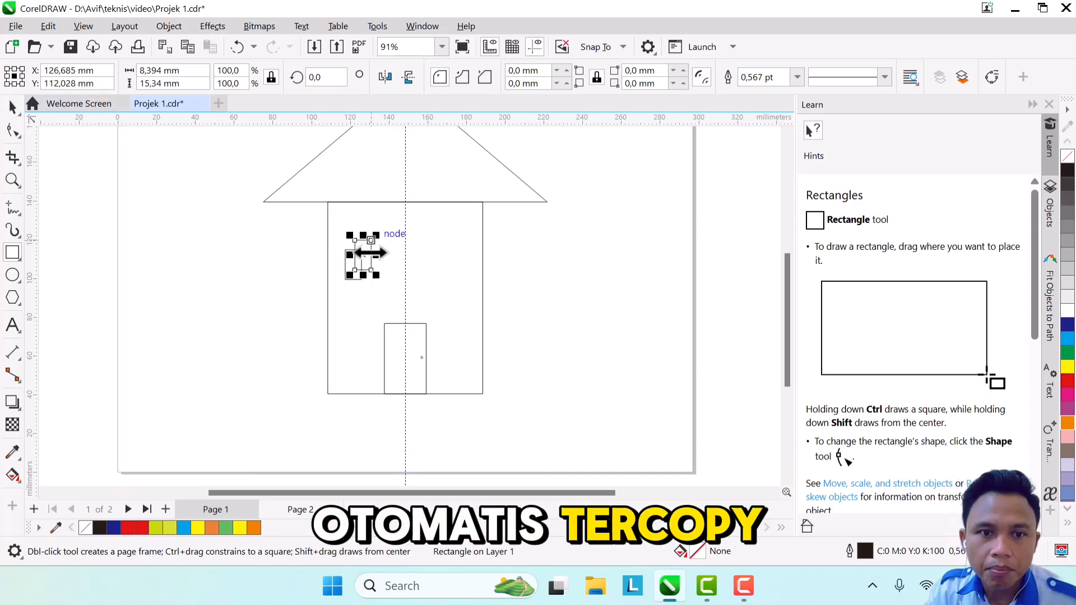
drag(364, 250, 450, 263)
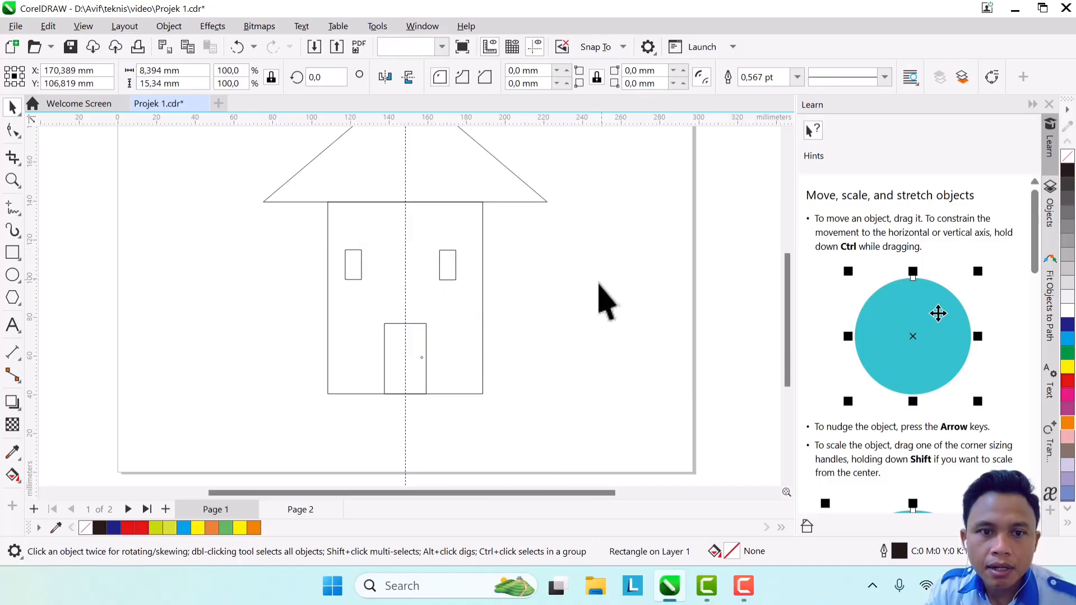
click(599, 284)
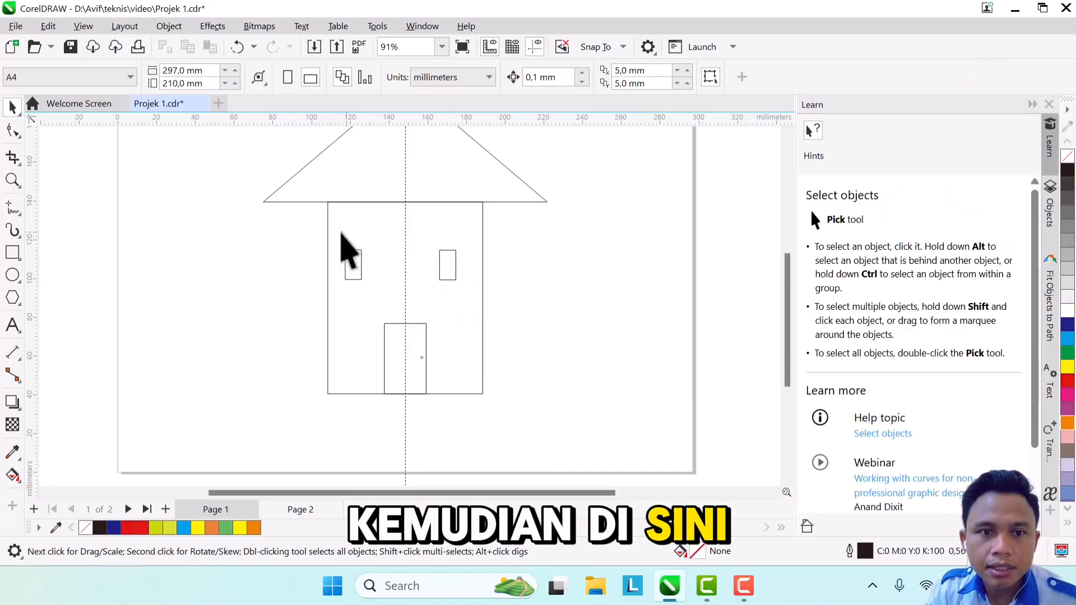
Select both windows and align their centres vertically so they sit level with each other
click(360, 271)
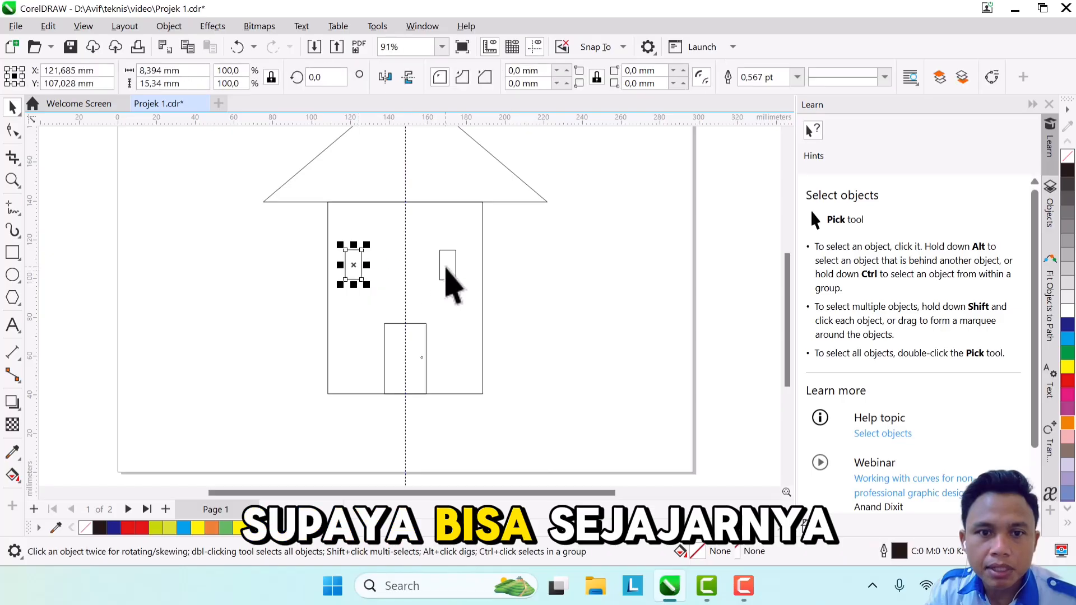
scroll(247, 276, down, 1)
scroll(176, 287, up, 2)
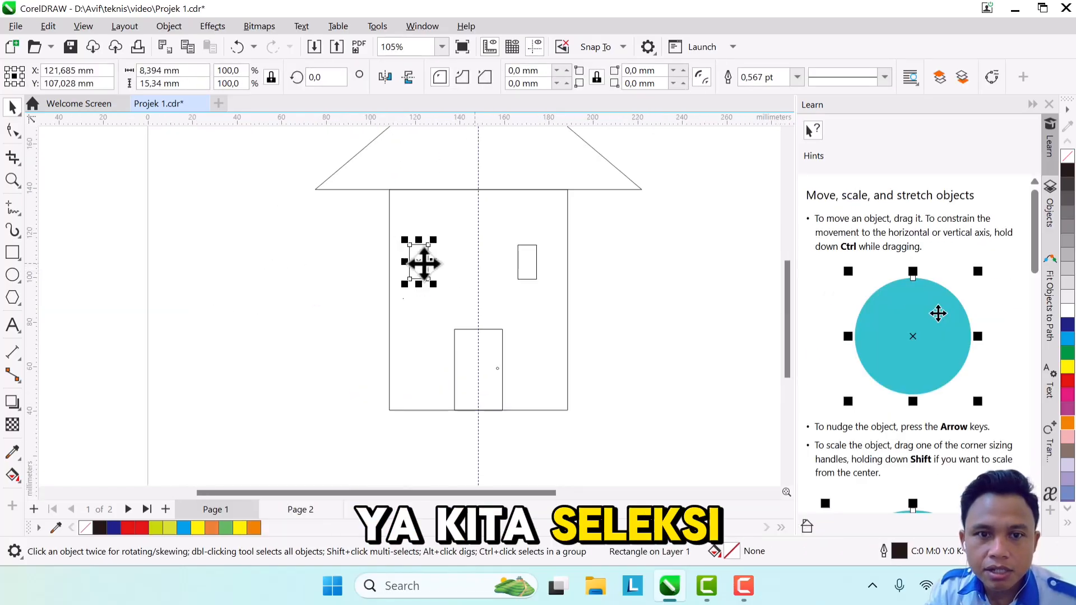
shift+click(527, 265)
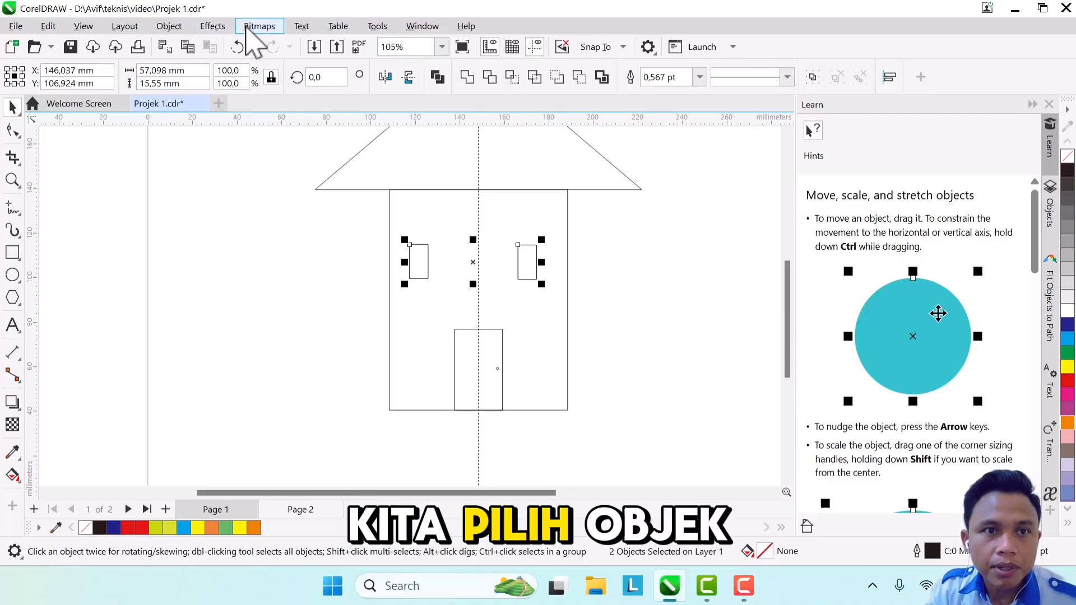
click(168, 27)
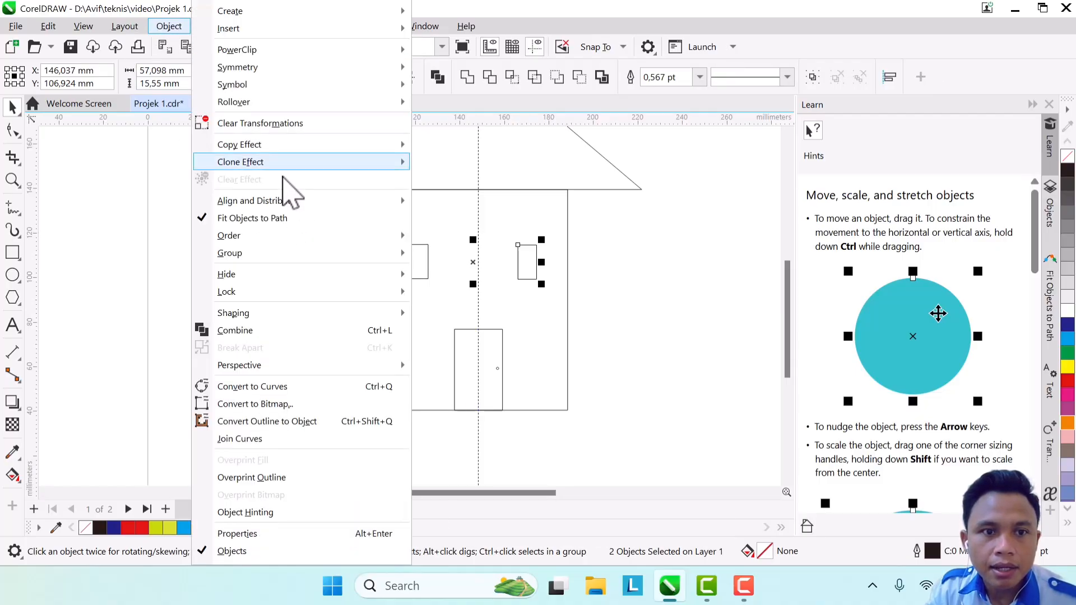
mouse_move(297, 206)
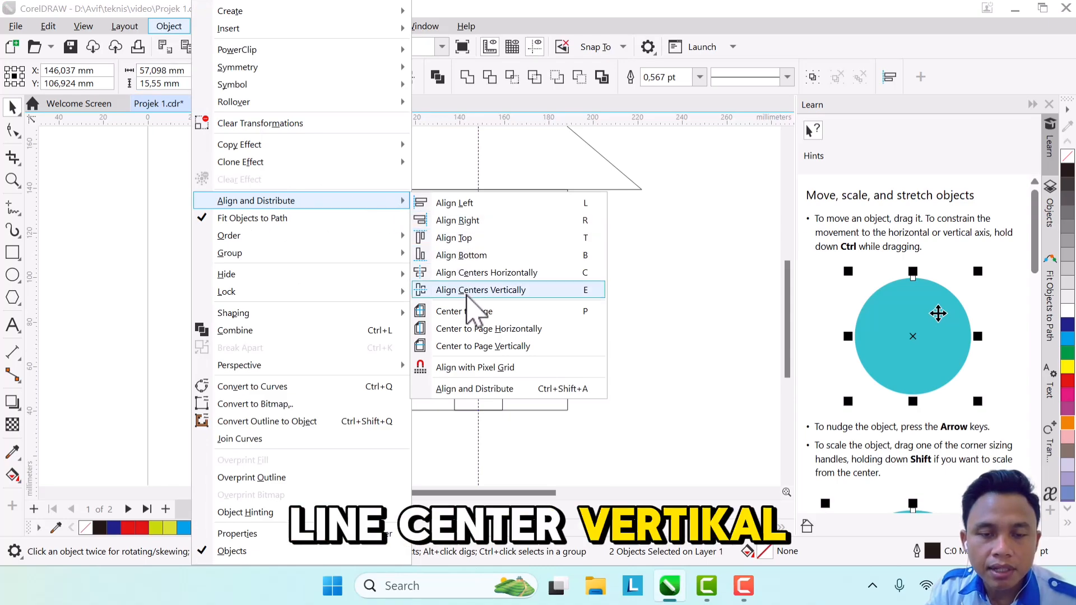
click(468, 291)
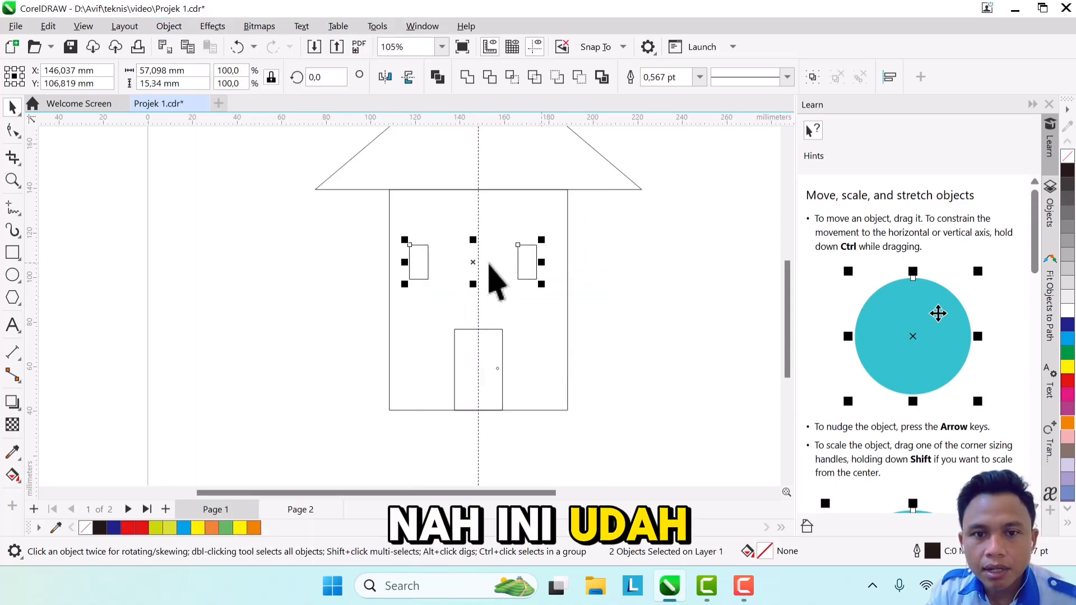
Shift the window pair horizontally so its centre sits on the vertical guideline, at about X 148.3 mm
scroll(480, 283, up, 1)
drag(475, 261, 479, 259)
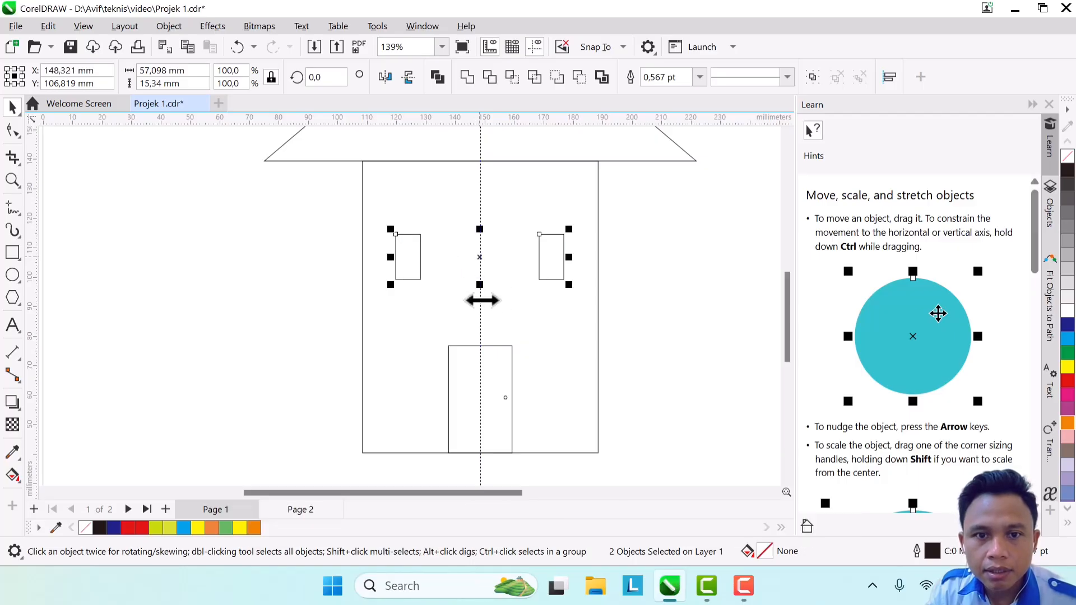
scroll(481, 300, down, 4)
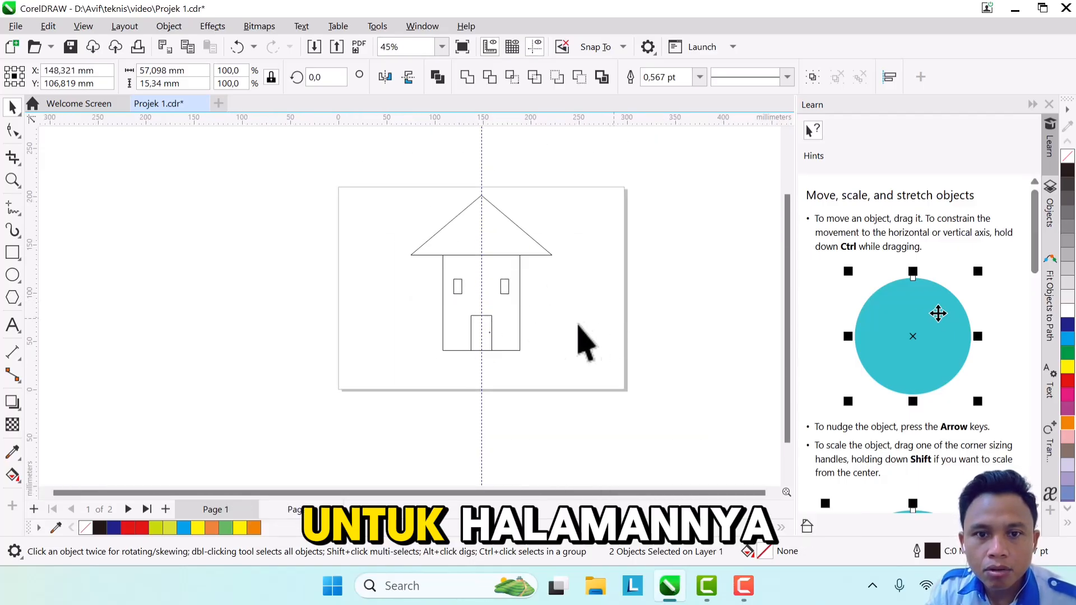
click(539, 339)
Draw a closed freehand yard outline about 224 x 61 mm around the lower part of the house
scroll(540, 342, up, 1)
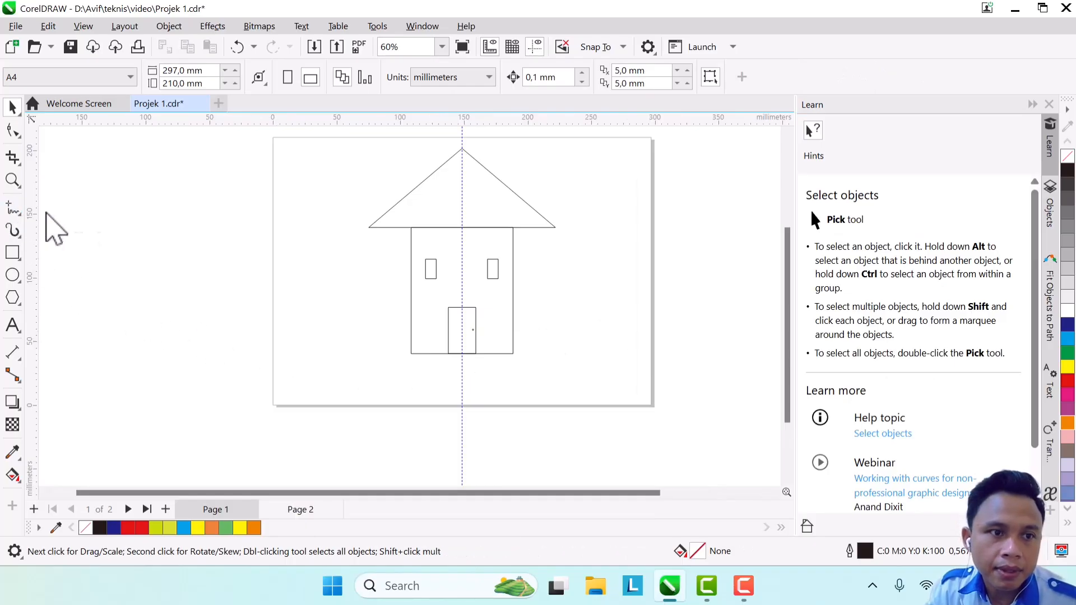
click(12, 208)
mouse_move(411, 307)
mouse_down()
mouse_move(378, 304)
mouse_move(346, 321)
mouse_up()
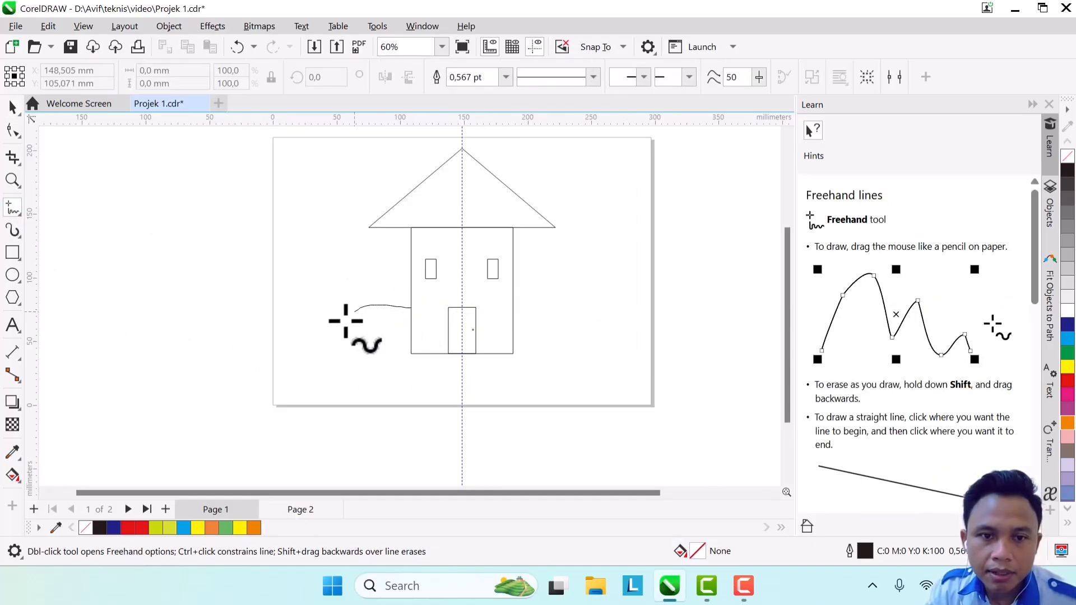
mouse_move(622, 322)
mouse_down()
mouse_move(559, 303)
mouse_move(420, 308)
mouse_up()
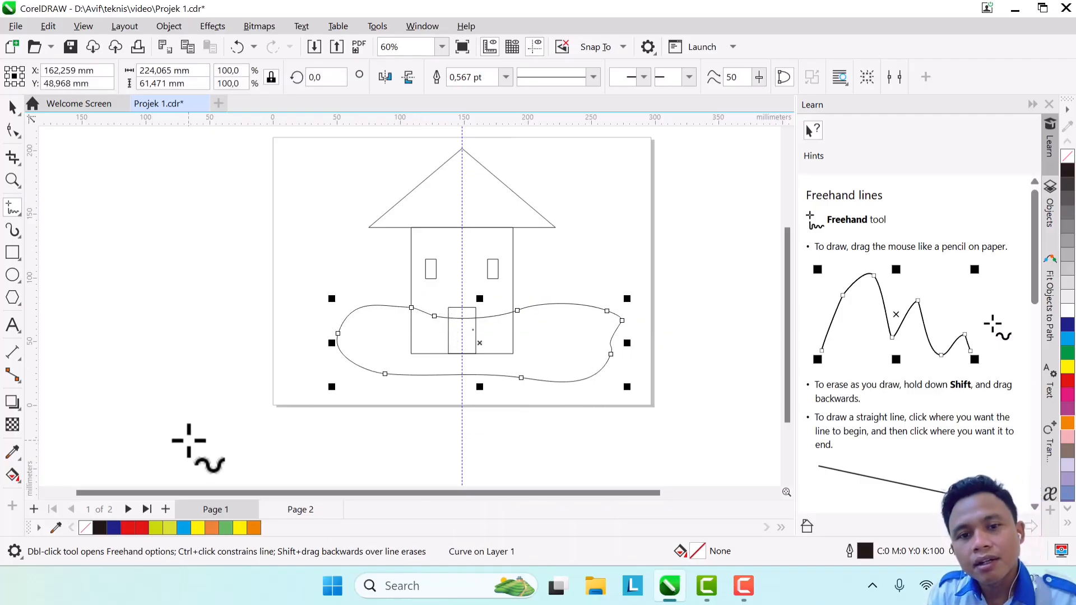
Select the roof triangle and browse through further colours in the palette
click(12, 107)
click(413, 224)
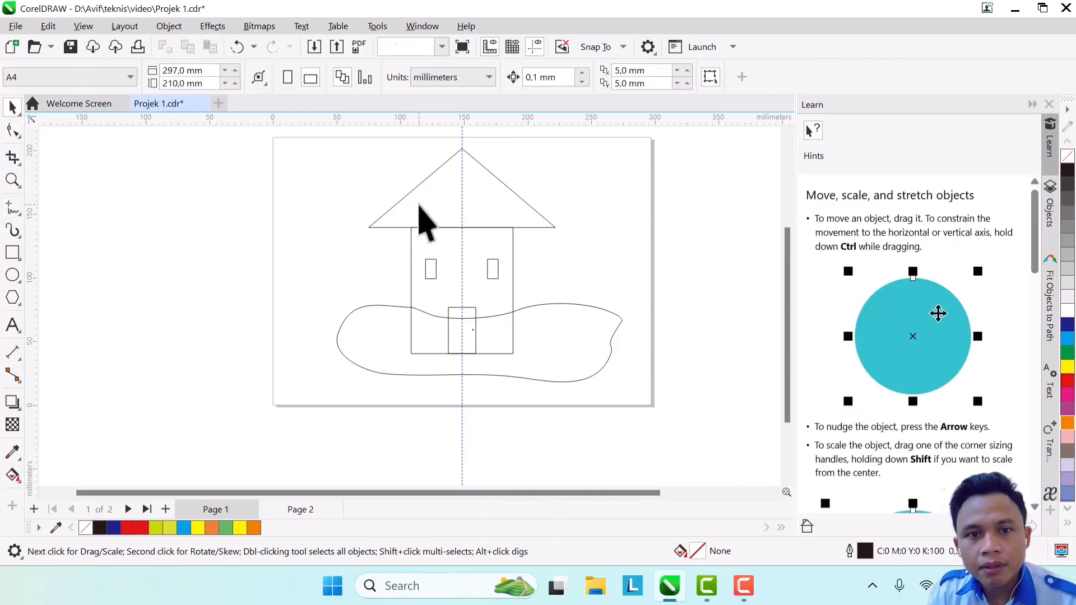
click(420, 213)
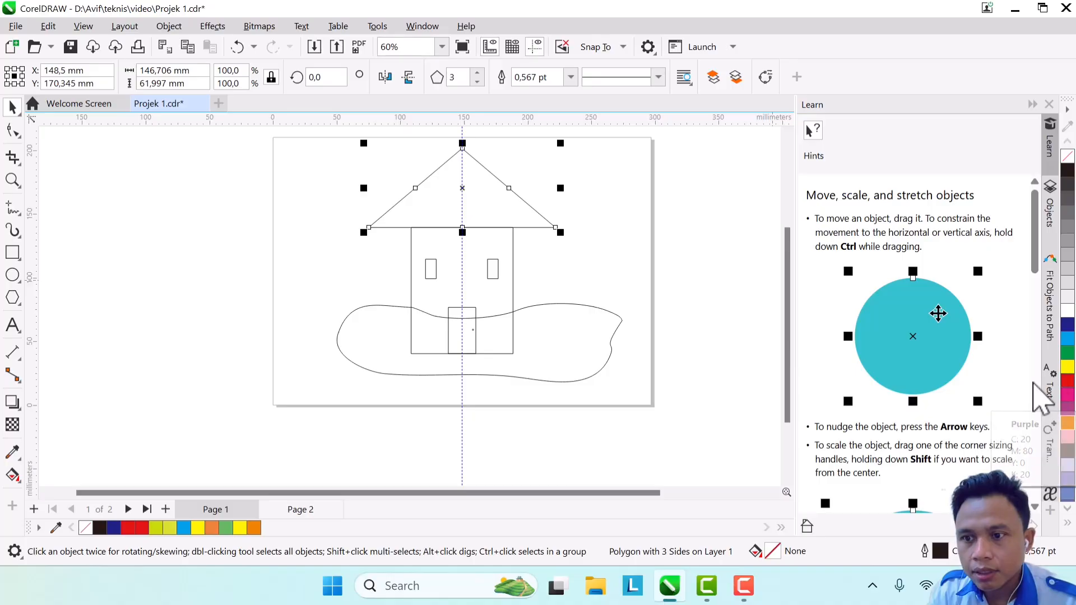
click(1066, 510)
click(1066, 510)
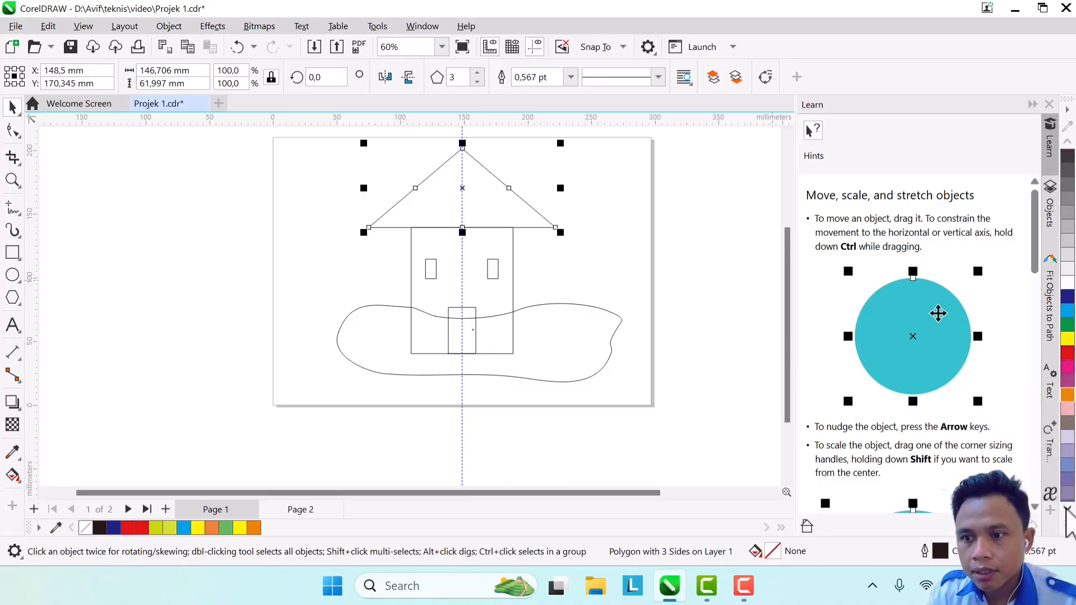
click(1066, 510)
click(1066, 510)
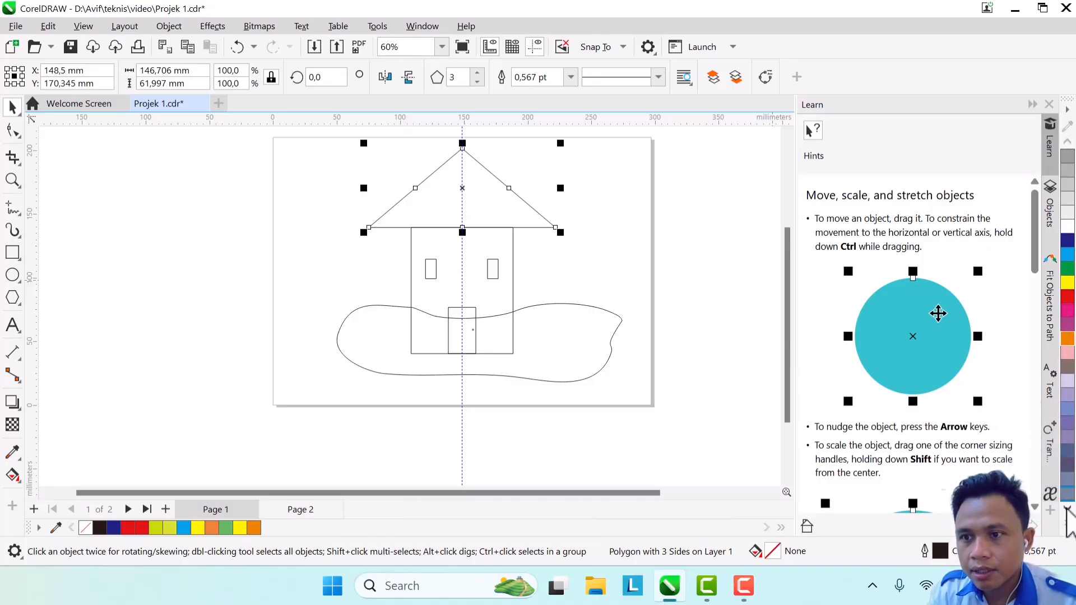
click(1066, 510)
click(1066, 510)
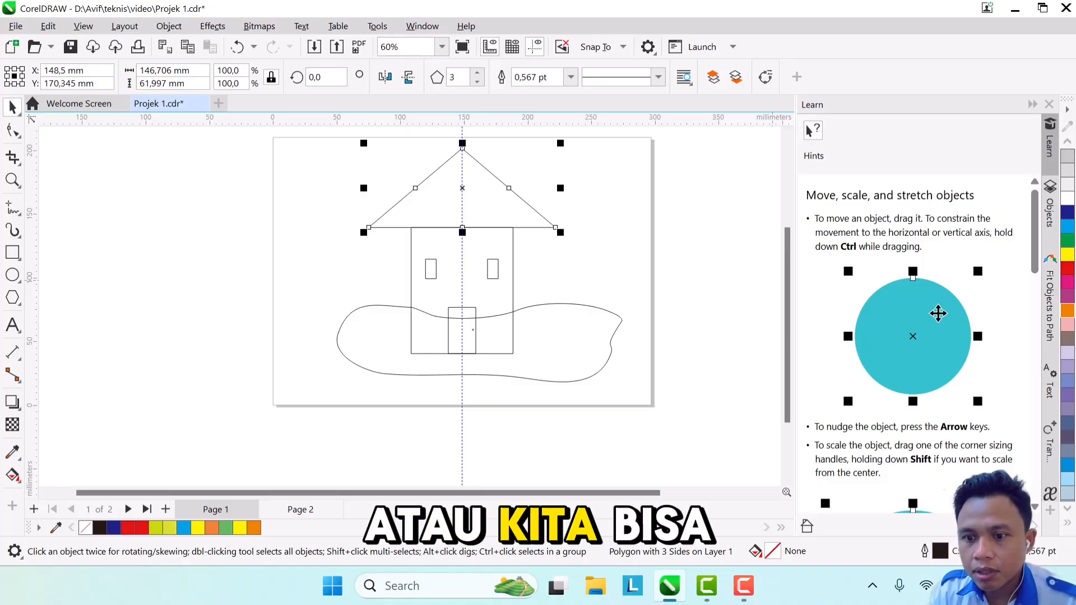
Give the roof a uniform orange fill of C0 M66 Y100 K0
double_click(772, 552)
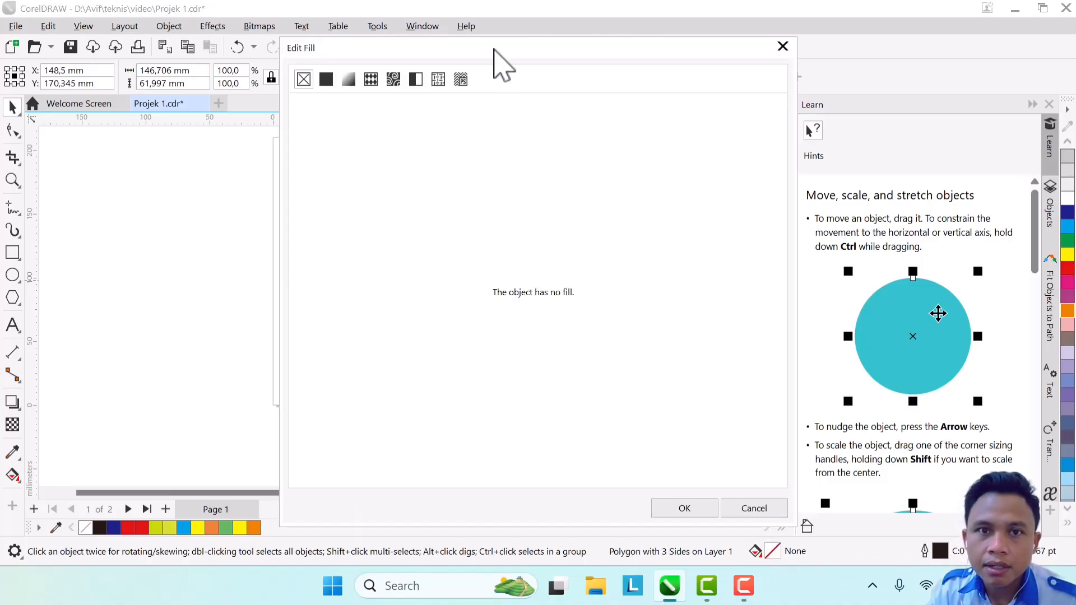
drag(501, 64, 763, 72)
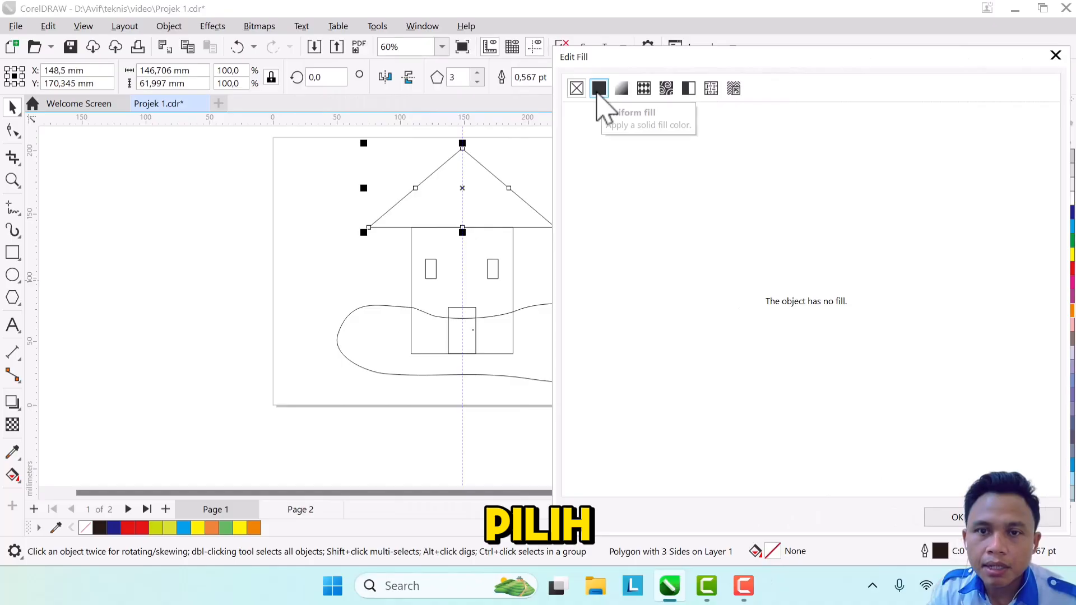
click(599, 90)
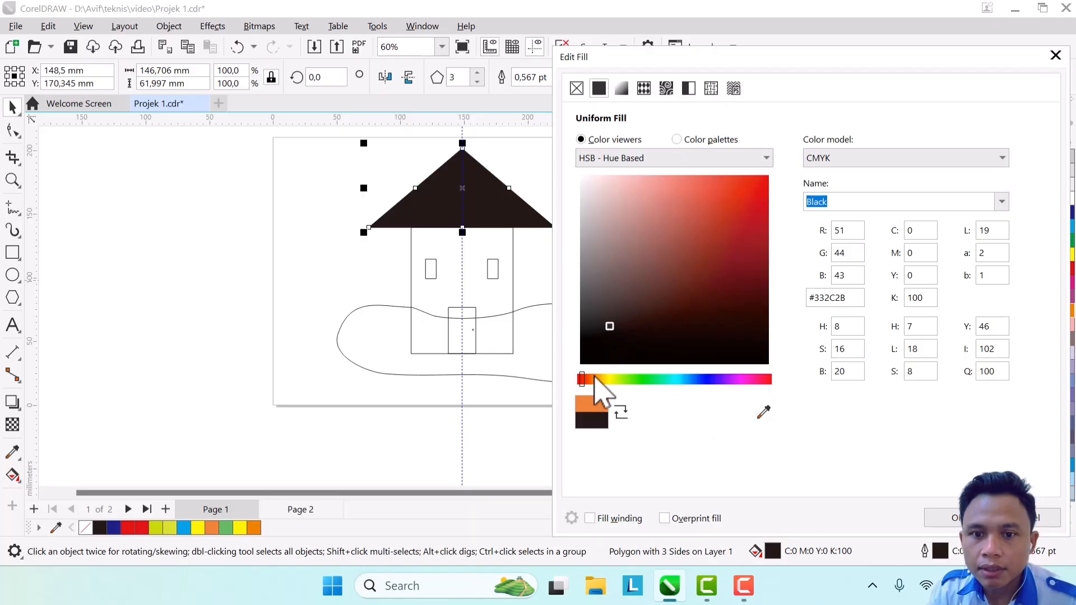
drag(581, 386, 599, 386)
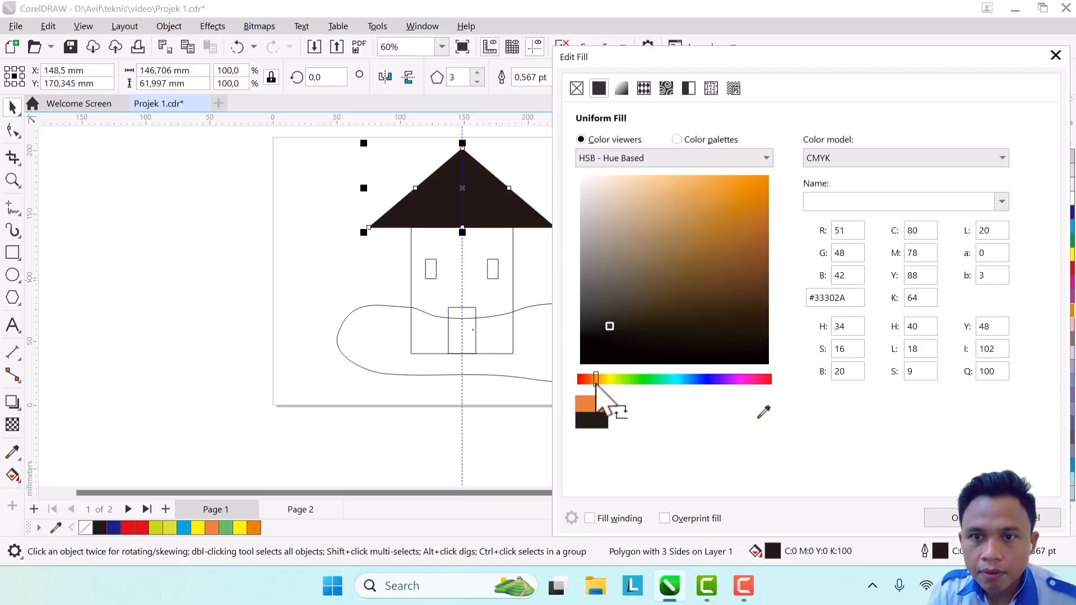
click(689, 274)
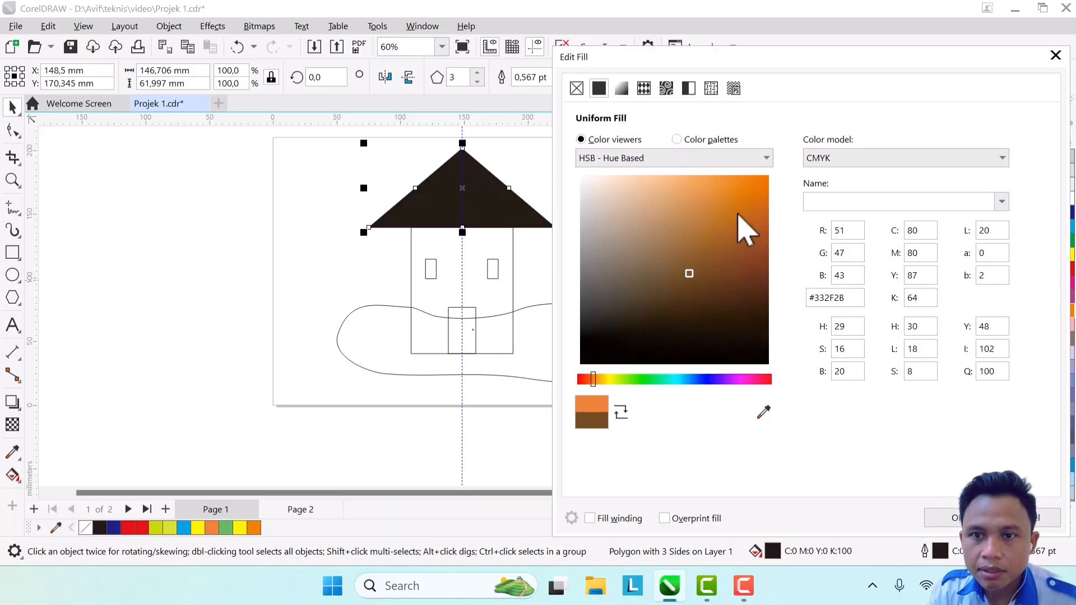
drag(776, 178, 780, 168)
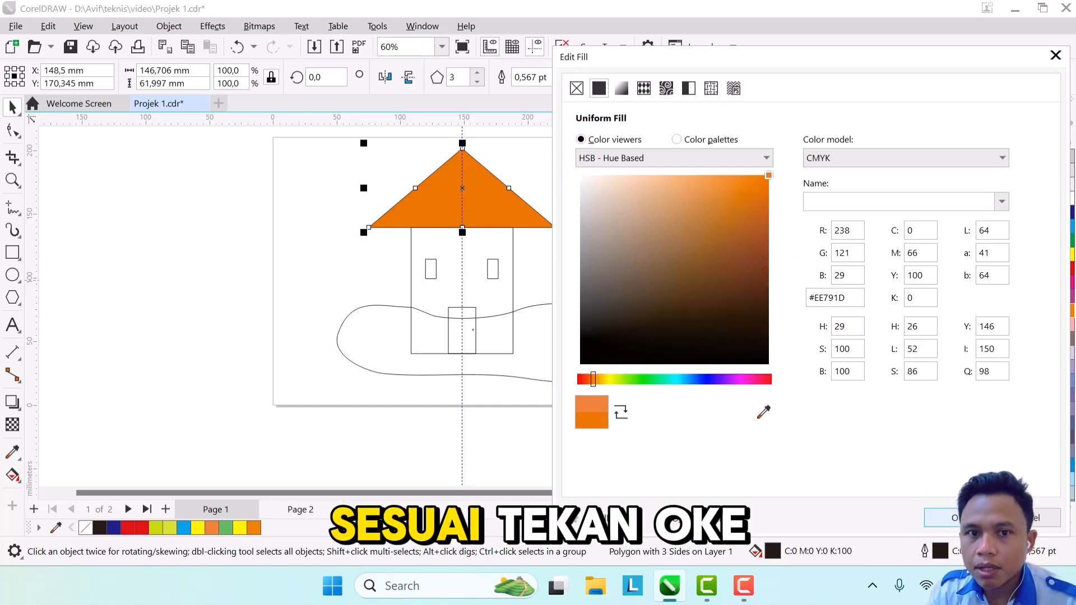
click(956, 518)
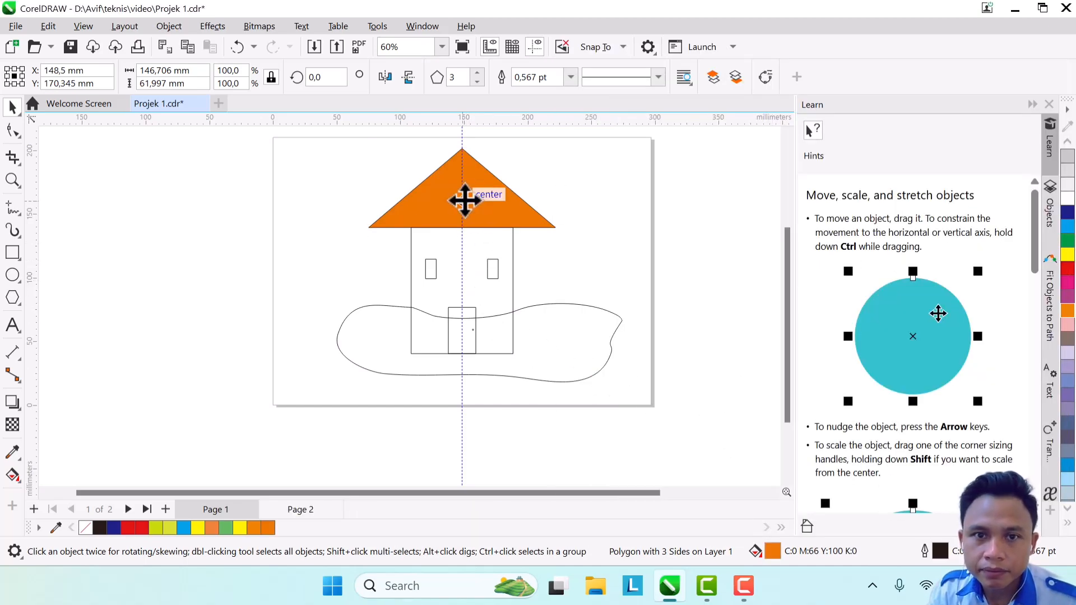
Remove the roof's outline by setting its outline width to None
scroll(493, 203, down, 1)
scroll(524, 222, up, 4)
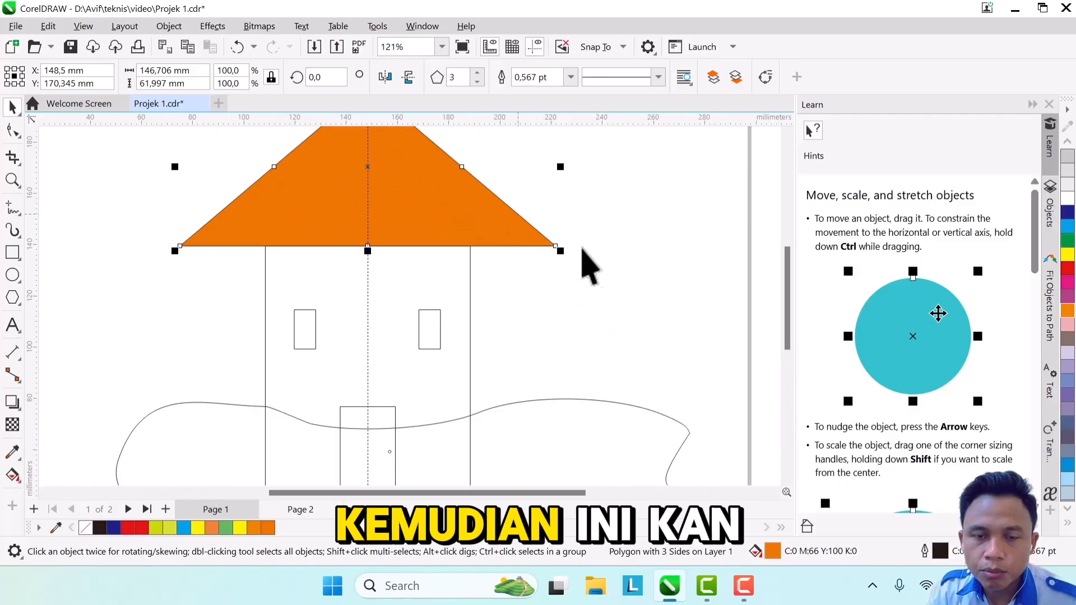
scroll(555, 258, up, 5)
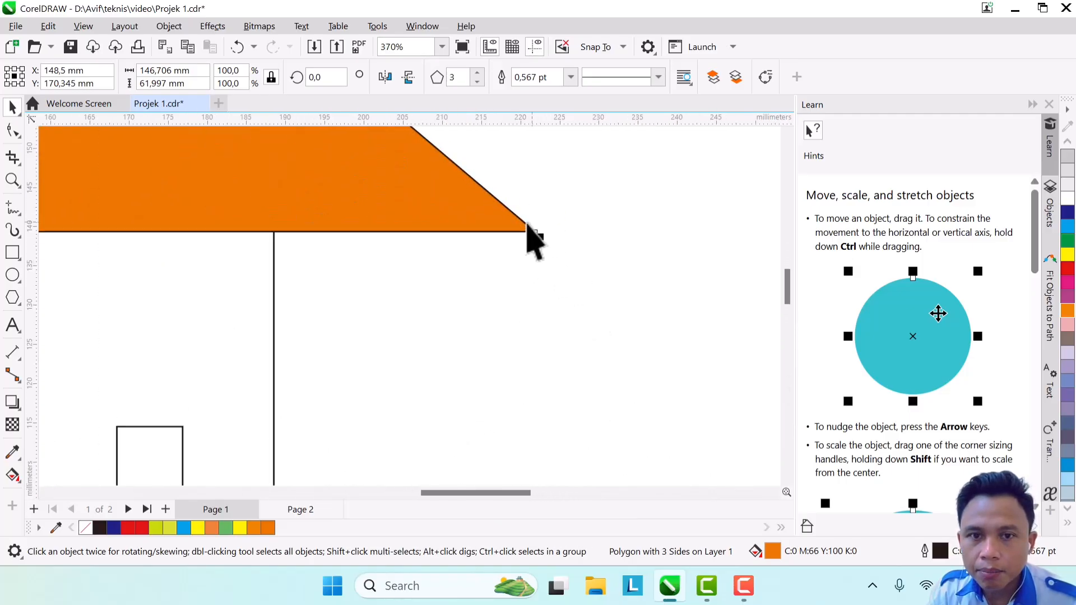
double_click(941, 552)
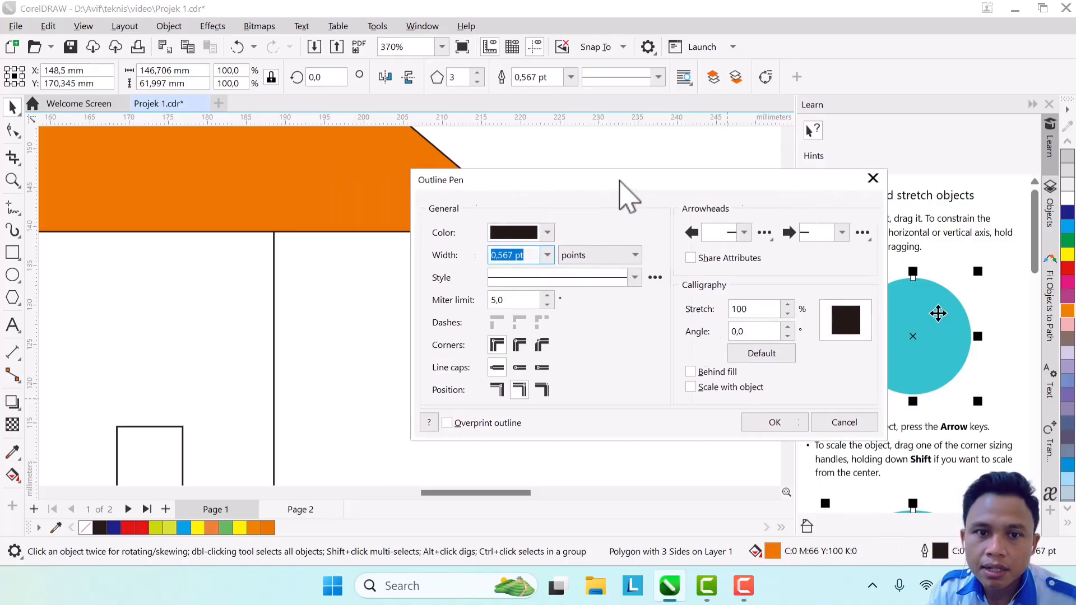
drag(620, 180, 724, 175)
click(652, 249)
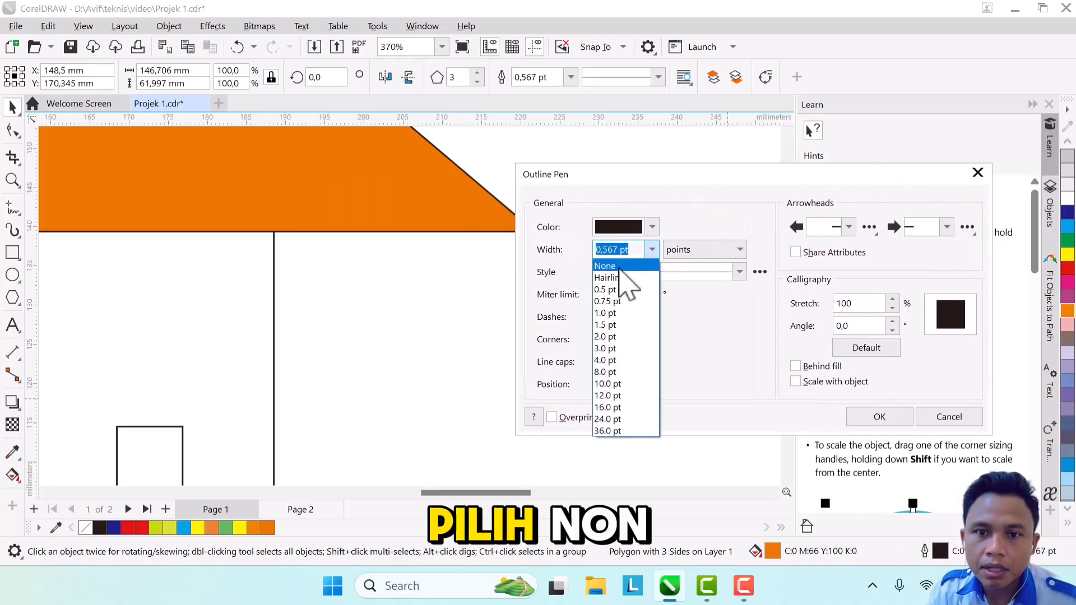
click(618, 266)
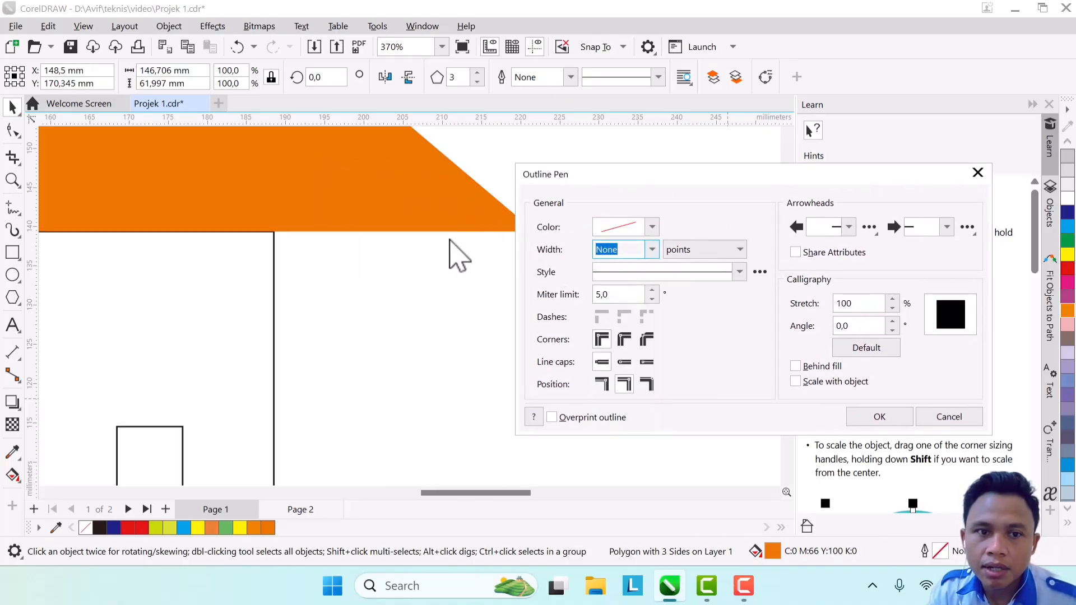
click(879, 417)
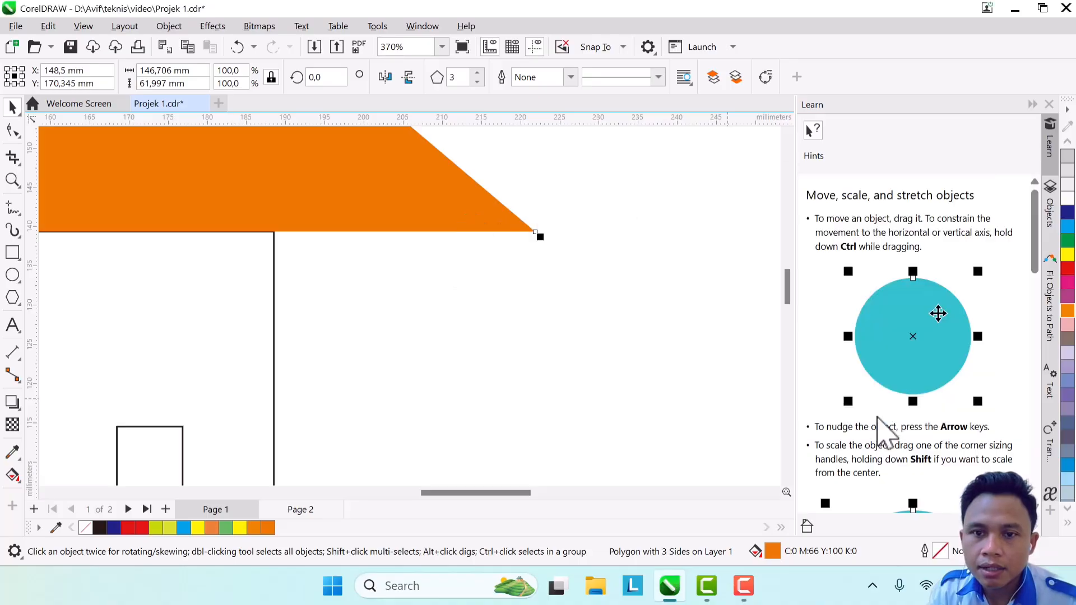
Select the wall rectangle and fill it with green (C100 M0 Y100 K0)
scroll(456, 296, down, 4)
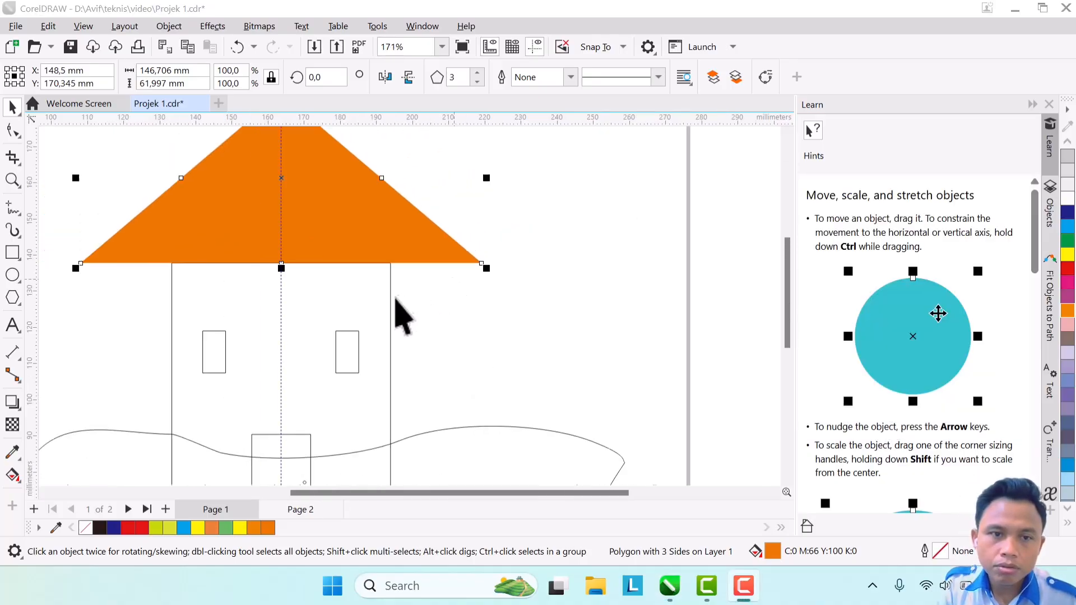
scroll(302, 367, down, 2)
scroll(269, 439, up, 2)
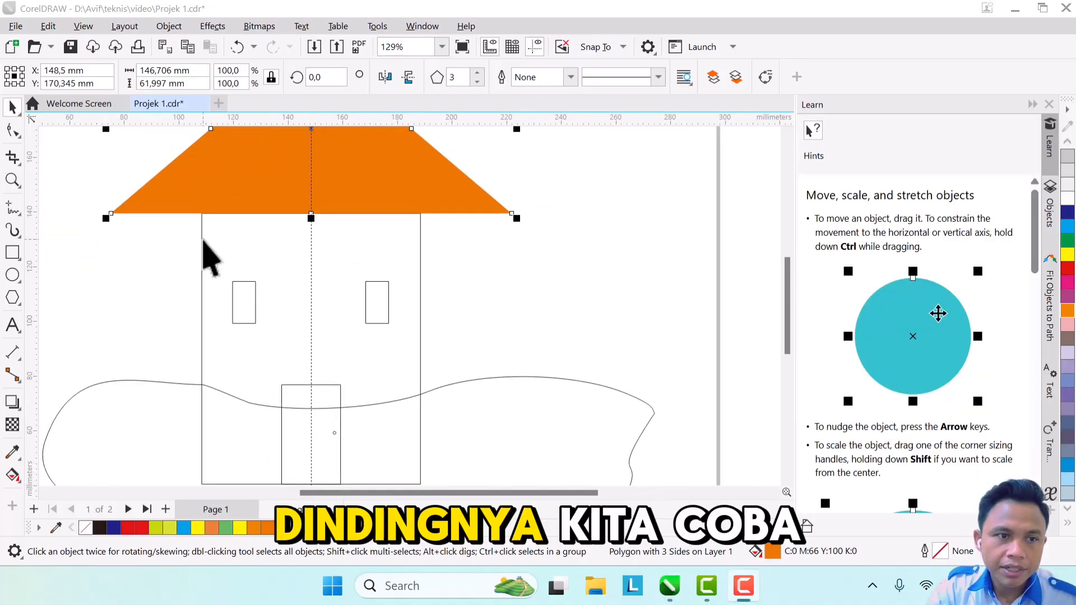
click(202, 240)
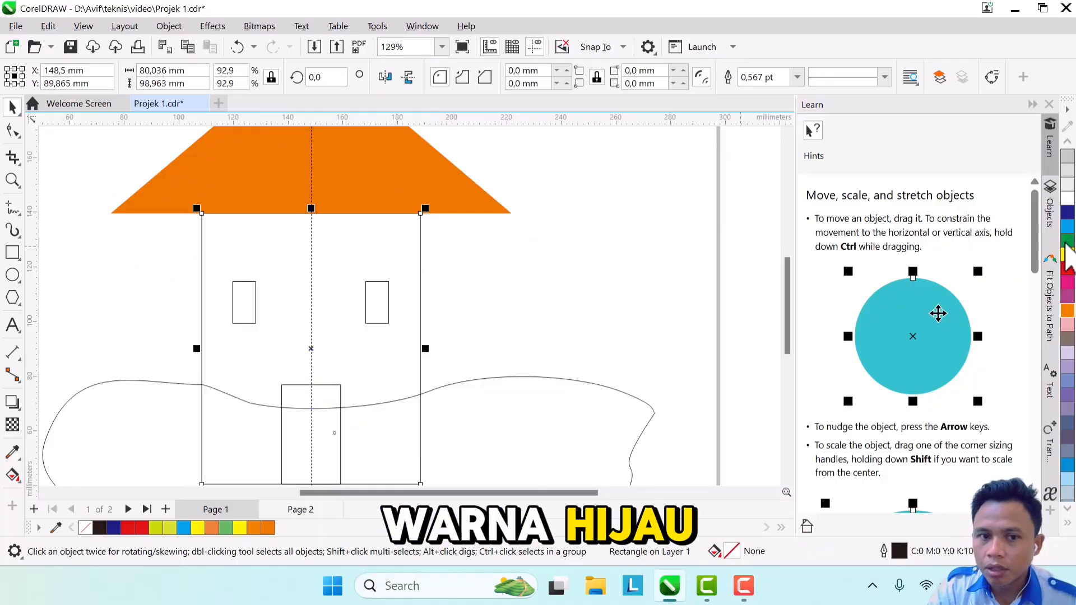
click(1068, 242)
scroll(547, 311, down, 1)
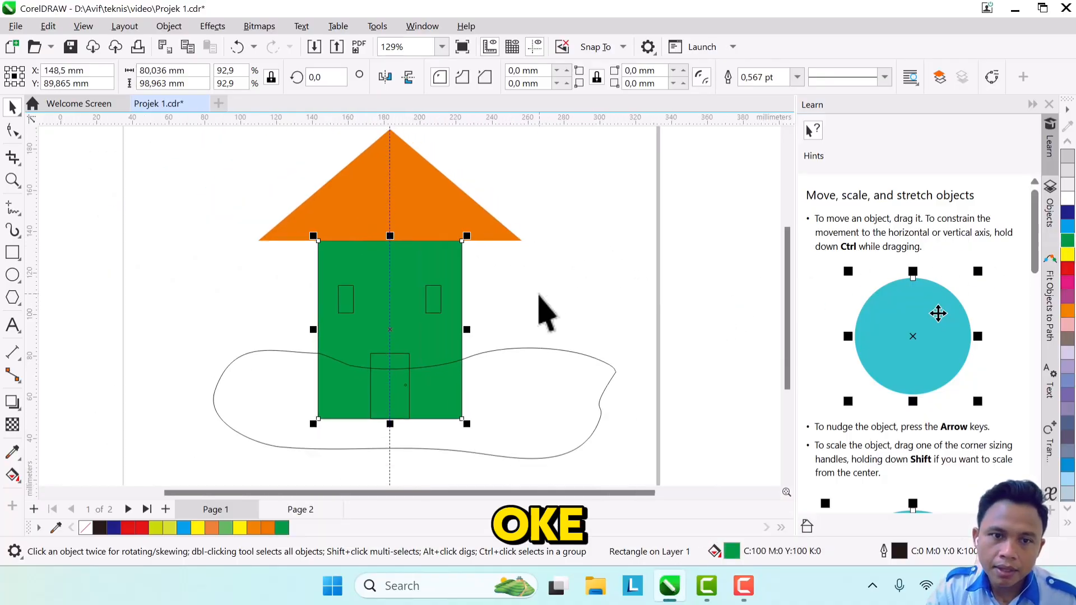
Select the yard curve and try out orange (C0 M60 Y100 K0) and red (C0 M100 Y100 K0) fills on it
scroll(521, 336, down, 1)
scroll(499, 359, up, 2)
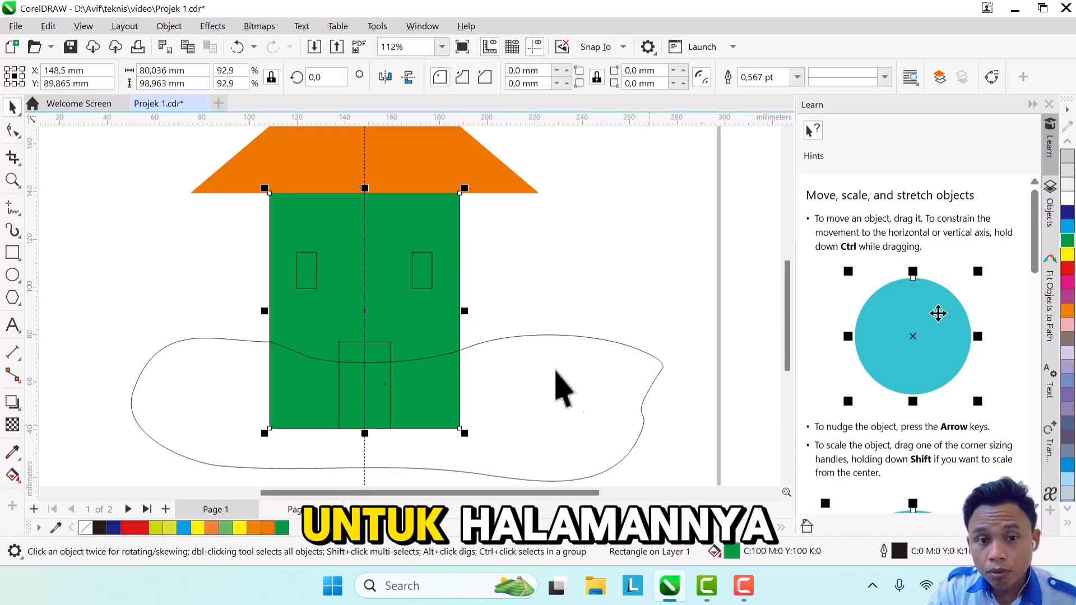
scroll(541, 377, down, 2)
scroll(513, 416, up, 1)
click(570, 343)
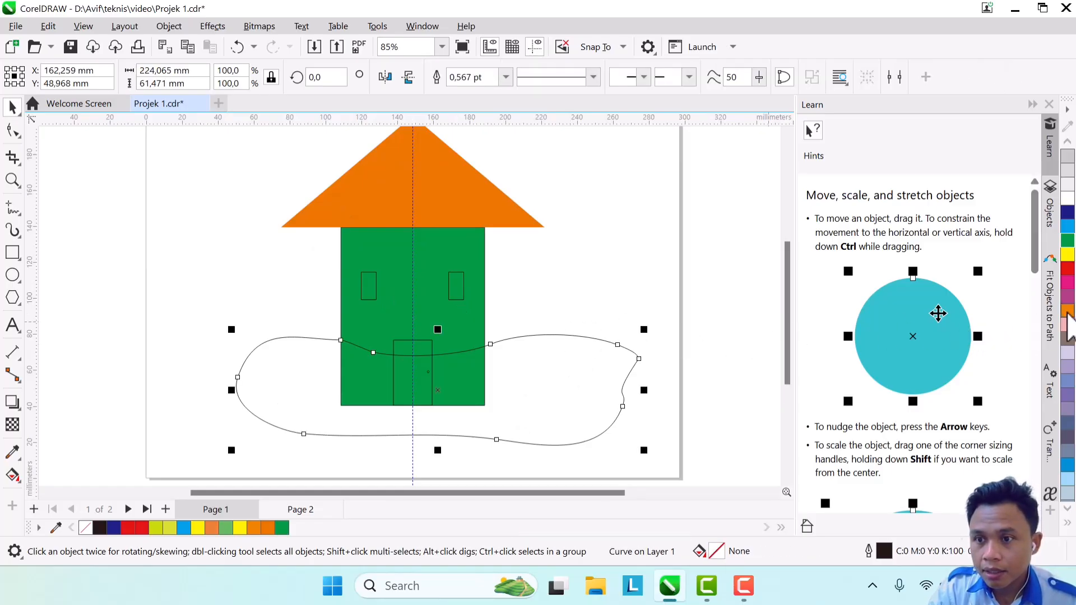
click(1068, 317)
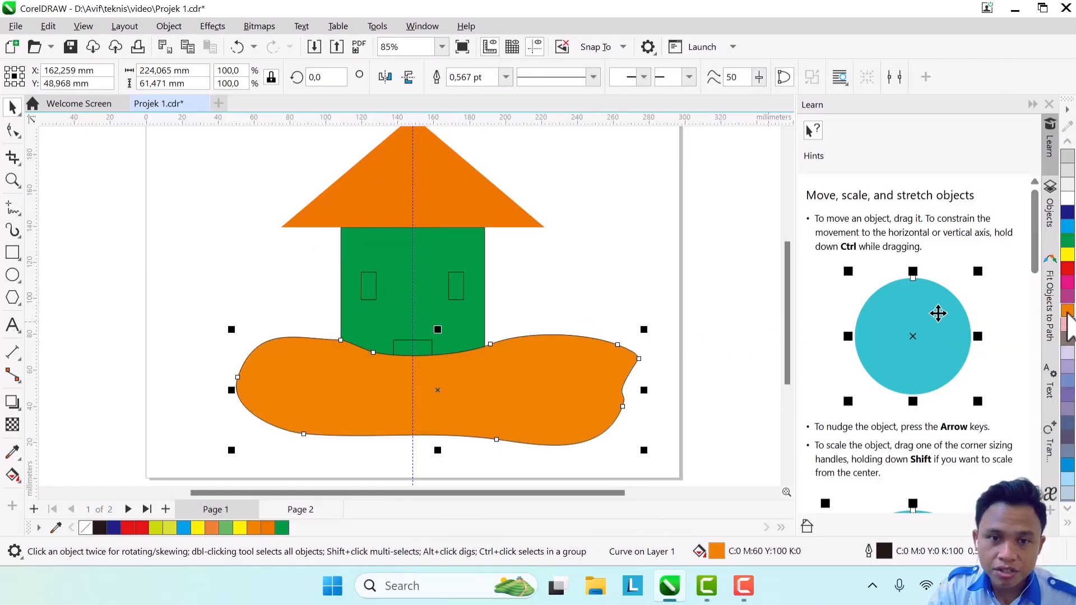
click(1067, 269)
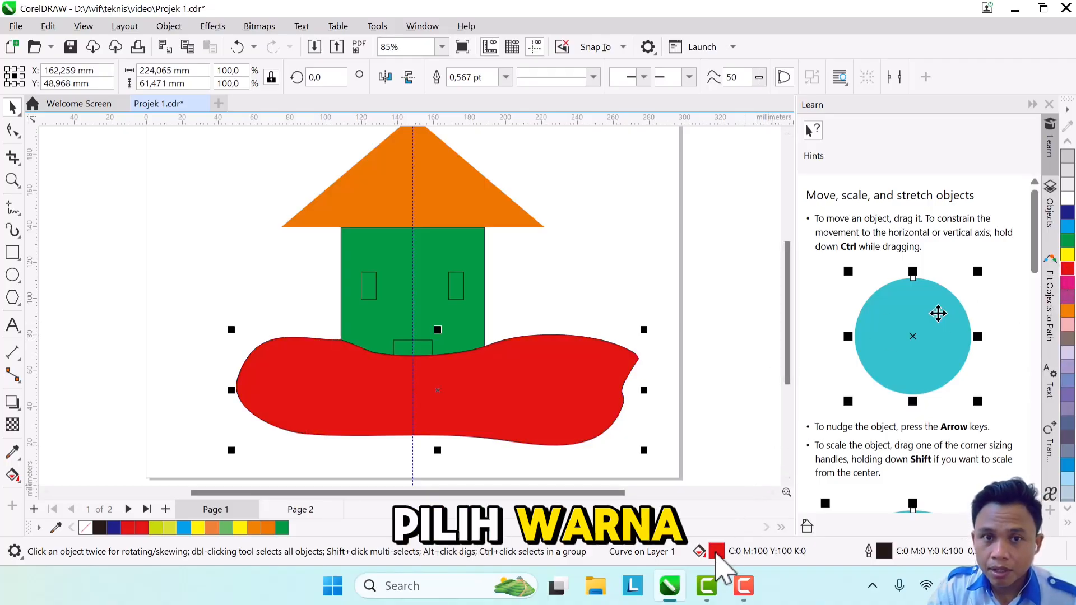
Give the yard a uniform Autumn Orange fill (C0 M60 Y80 K0) from the CMYK palette
double_click(717, 551)
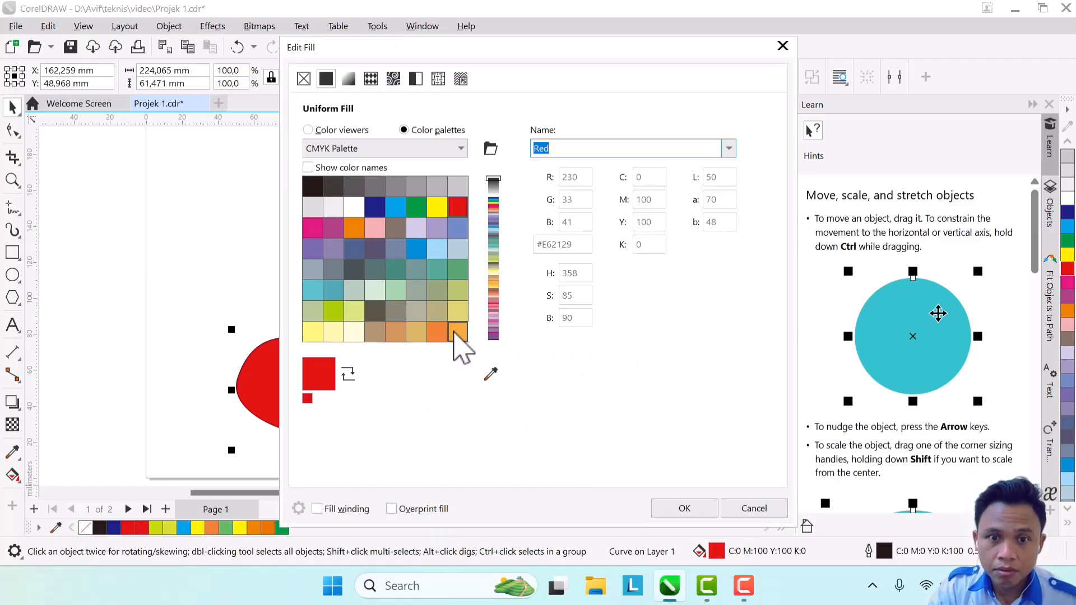
click(456, 332)
drag(516, 53, 781, 64)
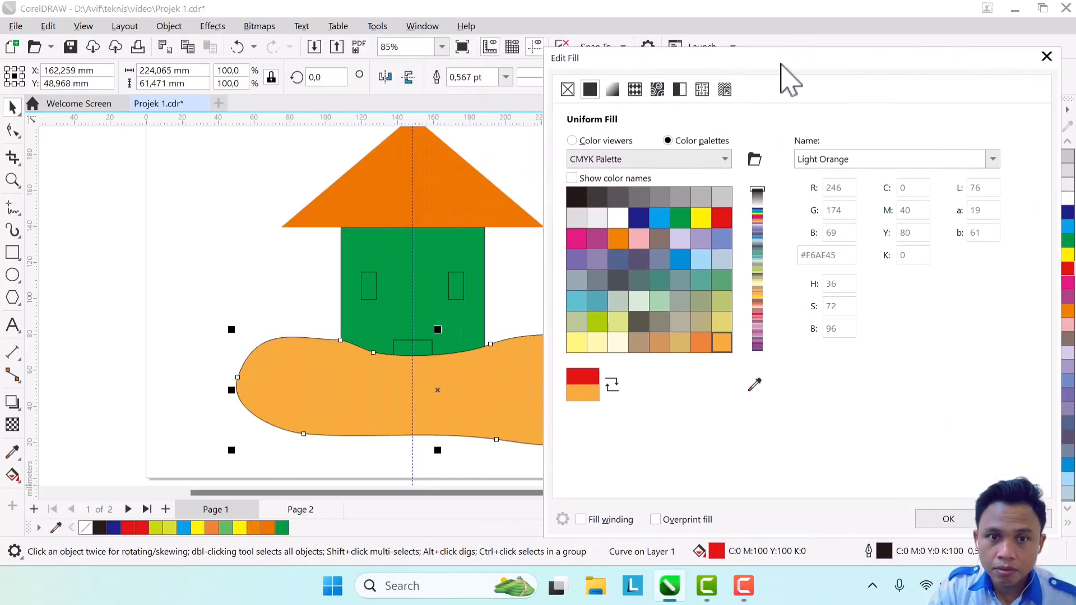
click(701, 342)
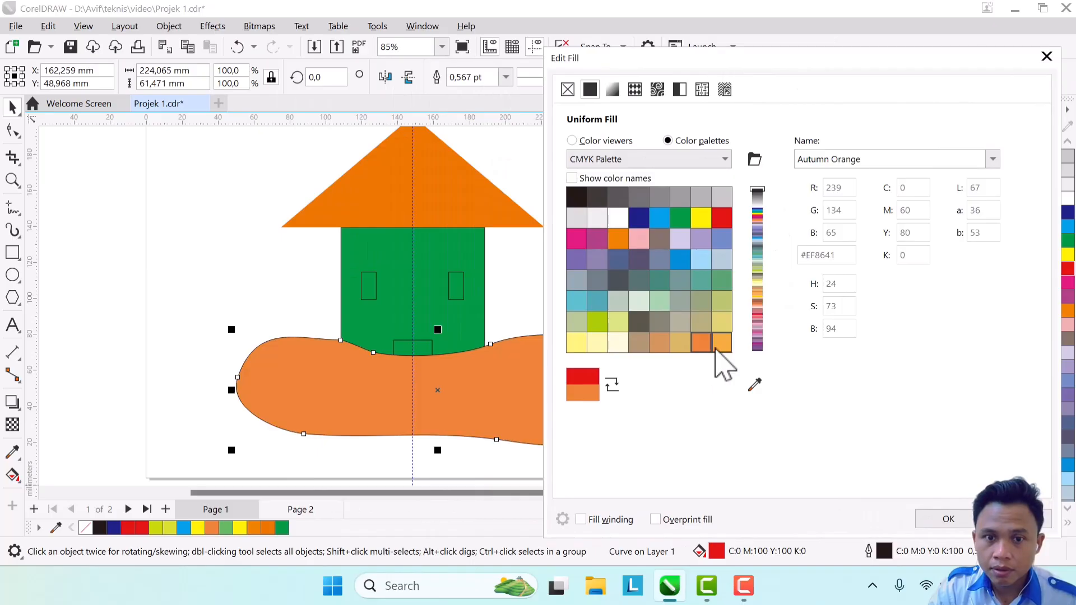
click(722, 347)
click(700, 346)
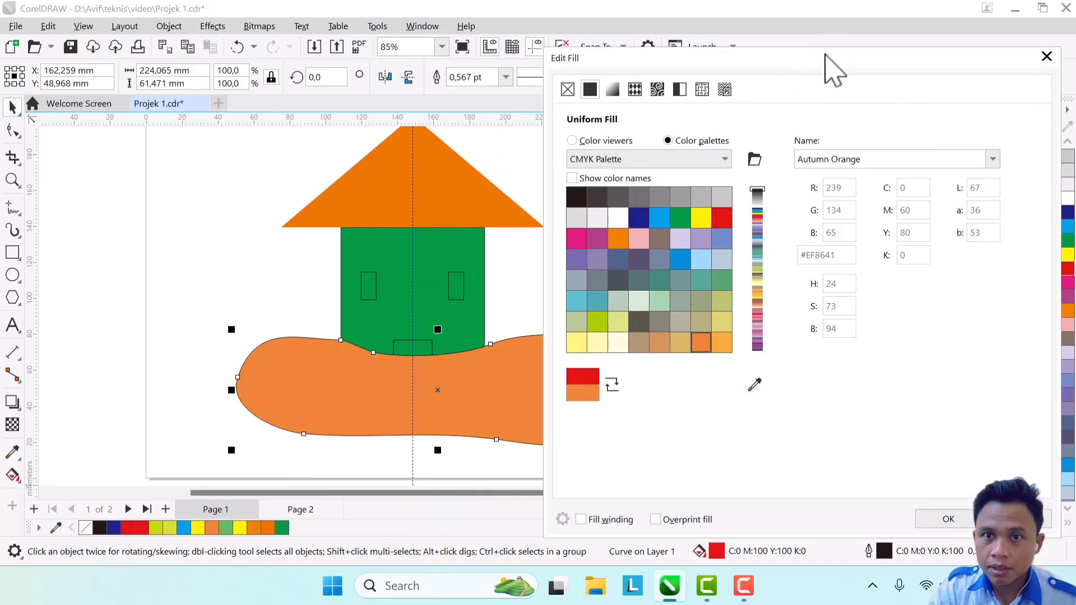
drag(825, 54, 778, 48)
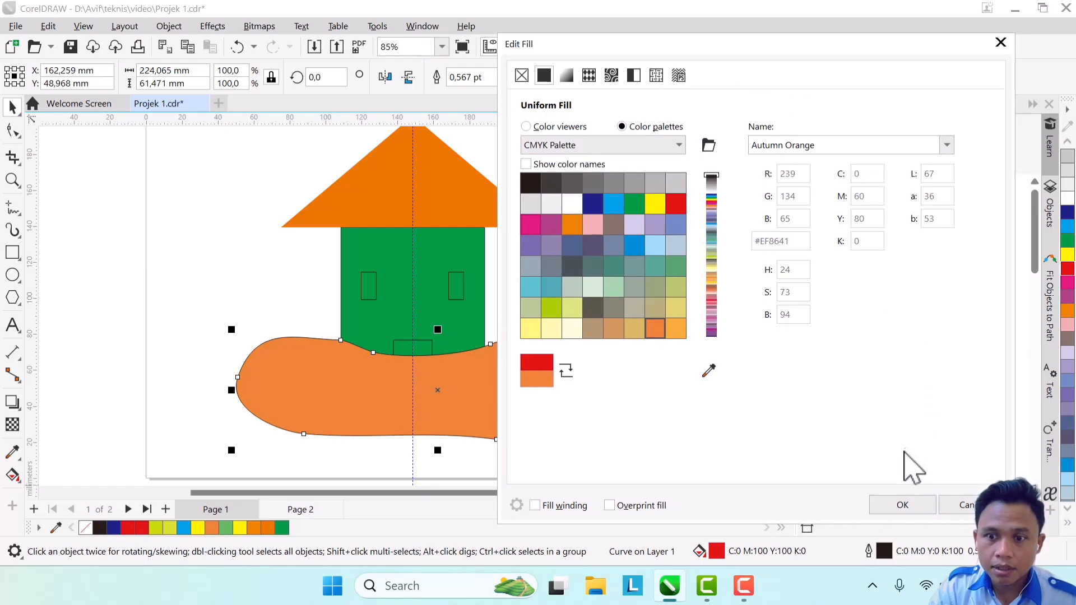
click(902, 505)
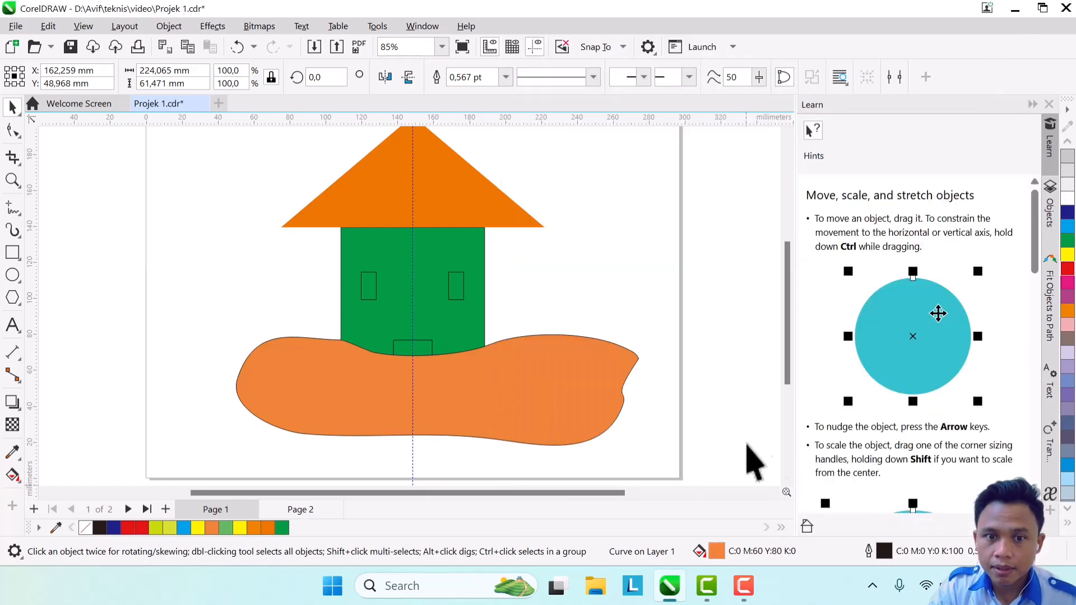
Send the yard shape to the back of the layer, behind the house, and deselect it
scroll(477, 344, up, 2)
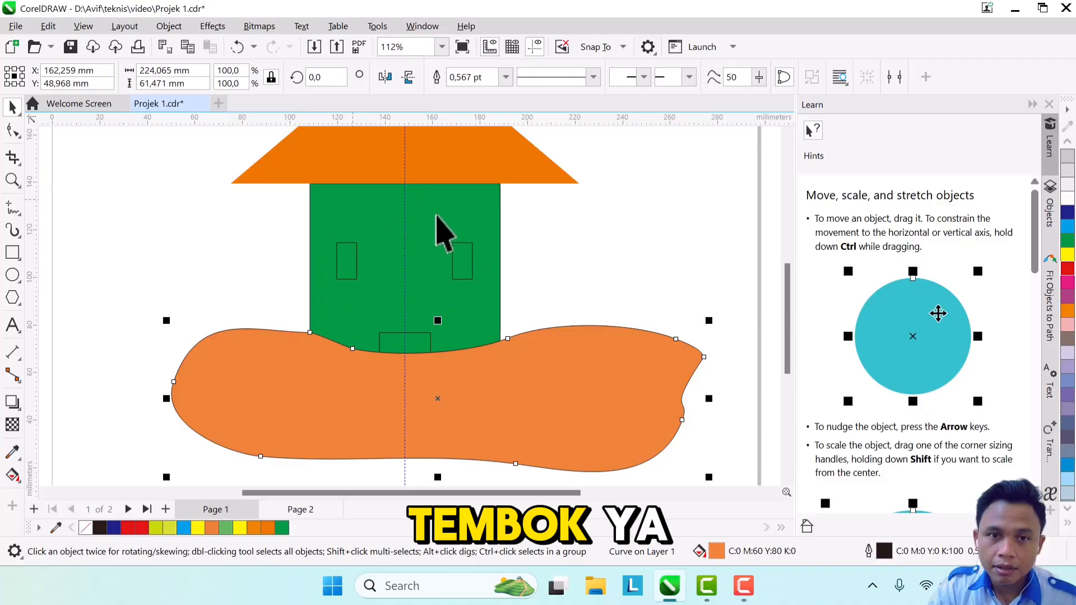
scroll(437, 241, down, 3)
scroll(493, 324, up, 1)
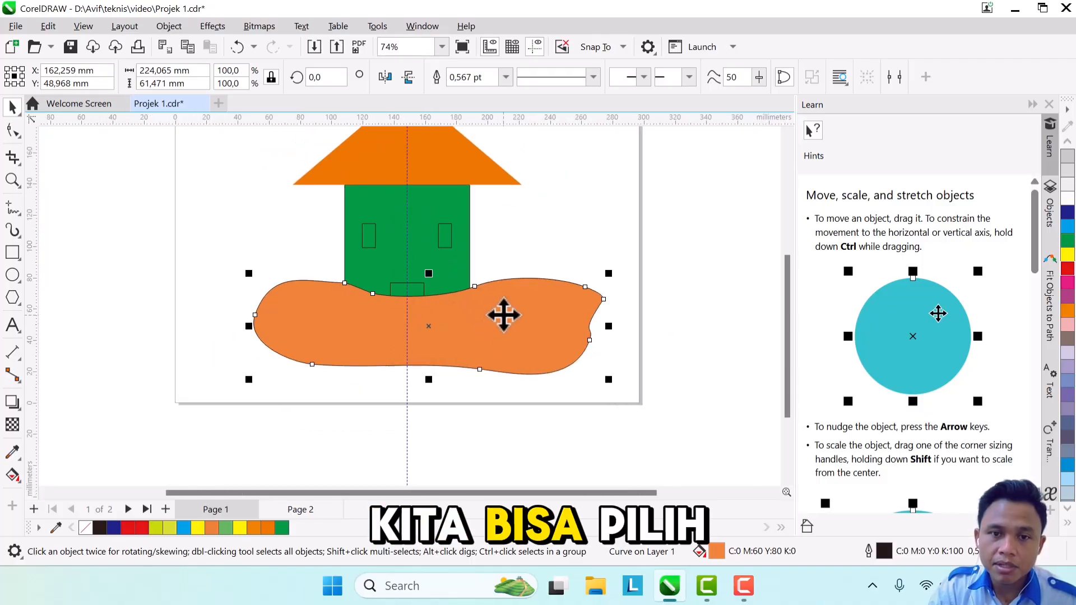
right_click(503, 315)
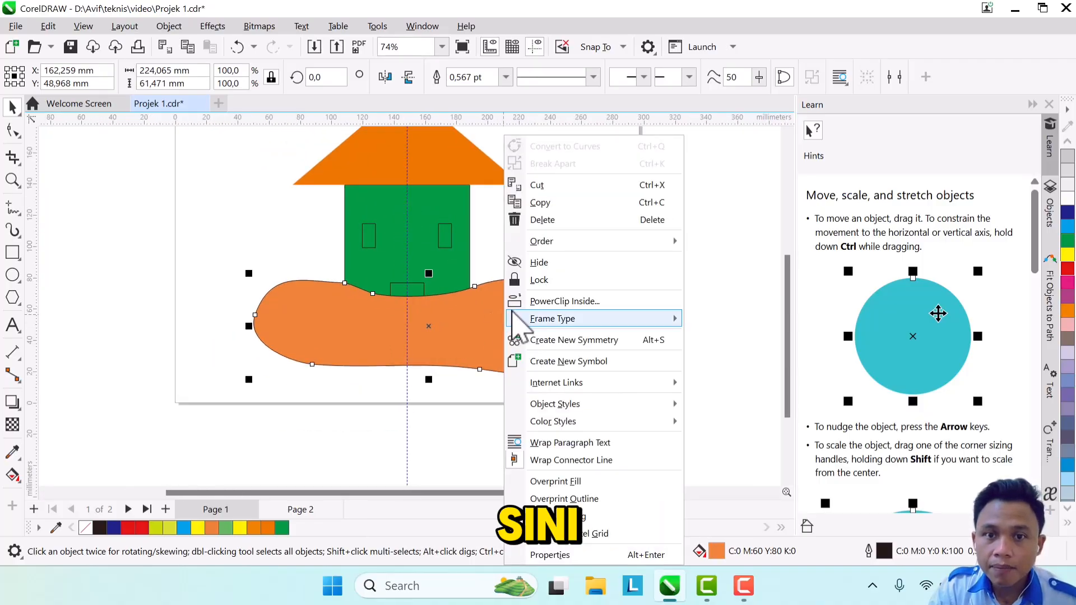
mouse_move(548, 241)
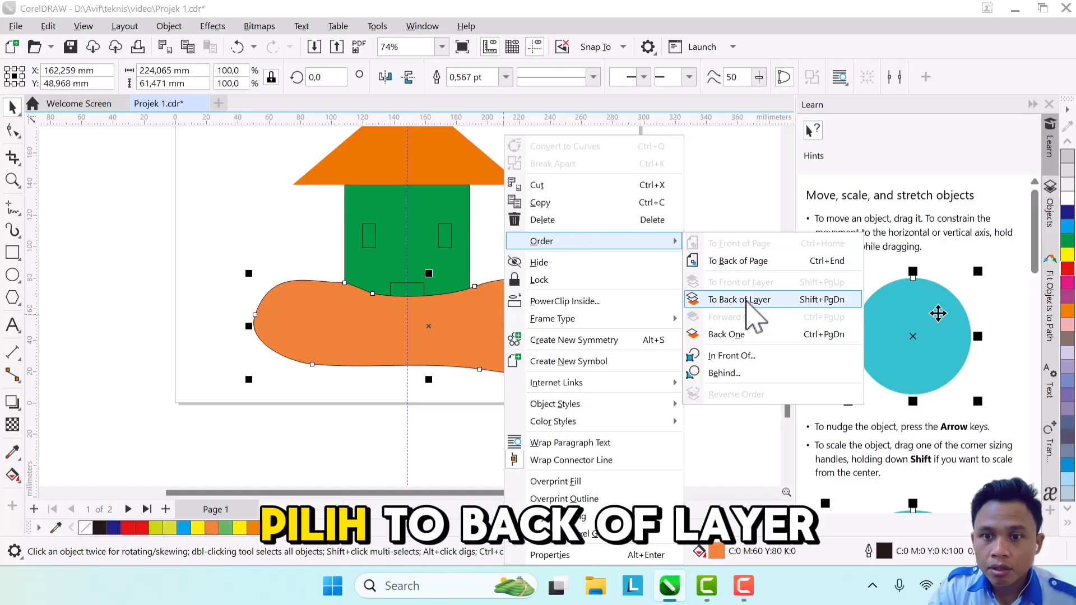
click(744, 300)
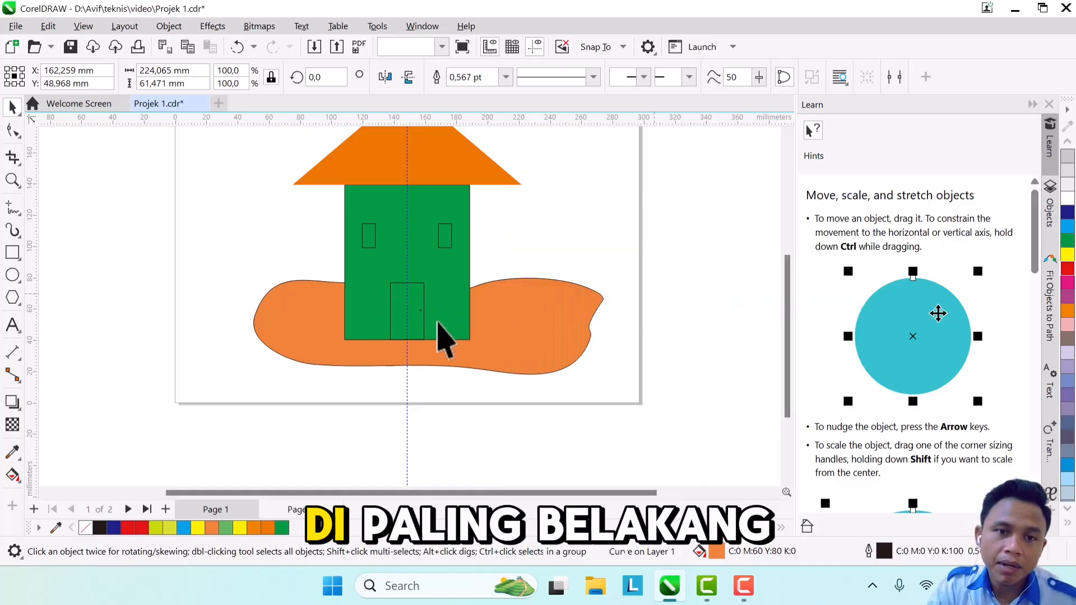
key(Escape)
Fill both window rectangles and the door with white (C0 M0 Y0 K0)
scroll(439, 335, up, 2)
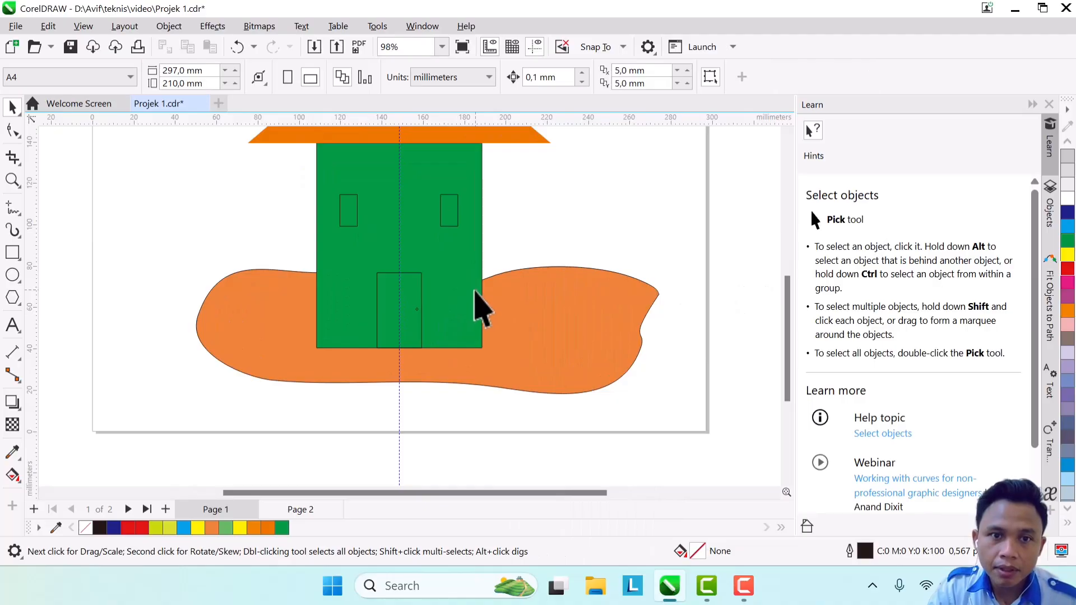
click(347, 207)
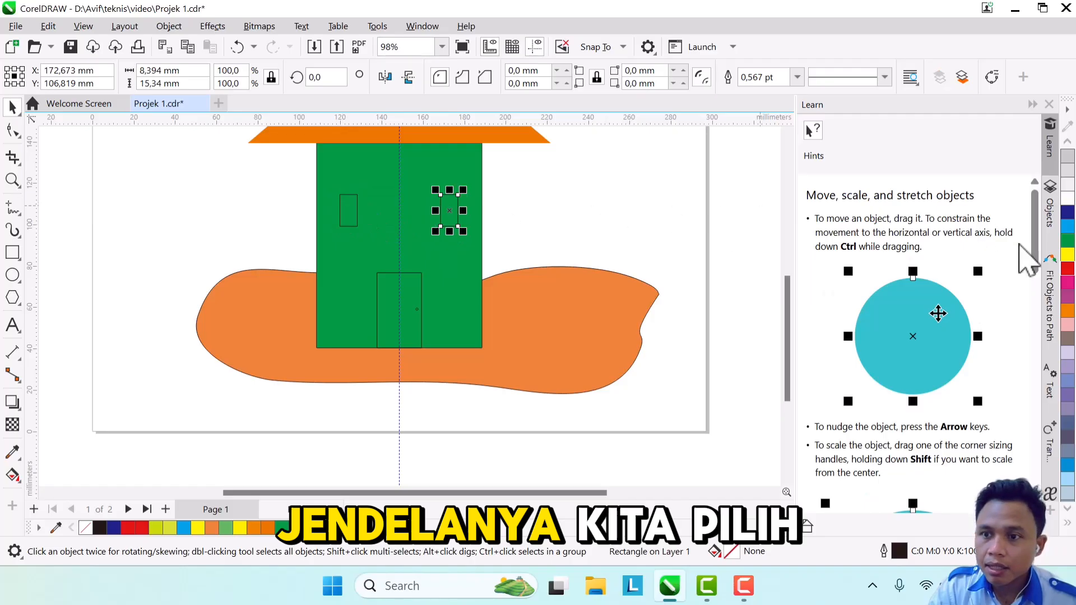
click(1067, 196)
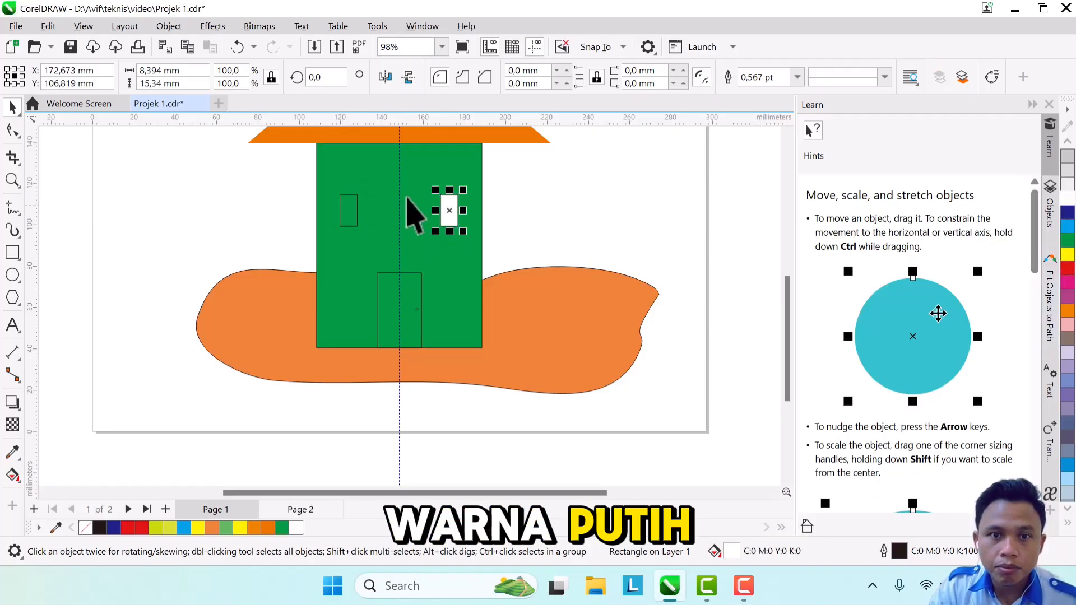
click(349, 210)
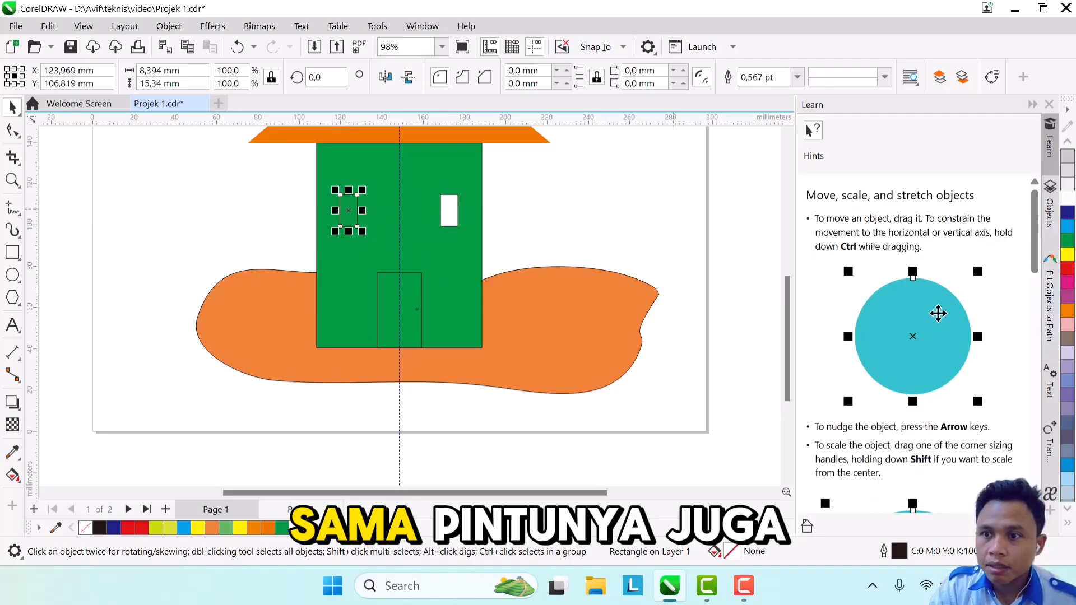
click(400, 291)
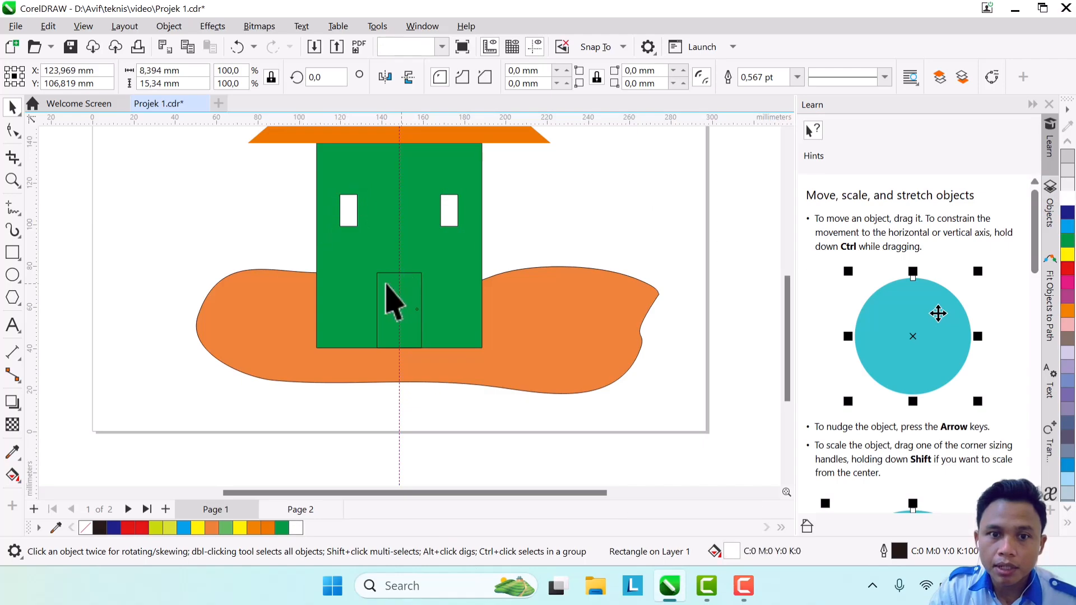
click(387, 300)
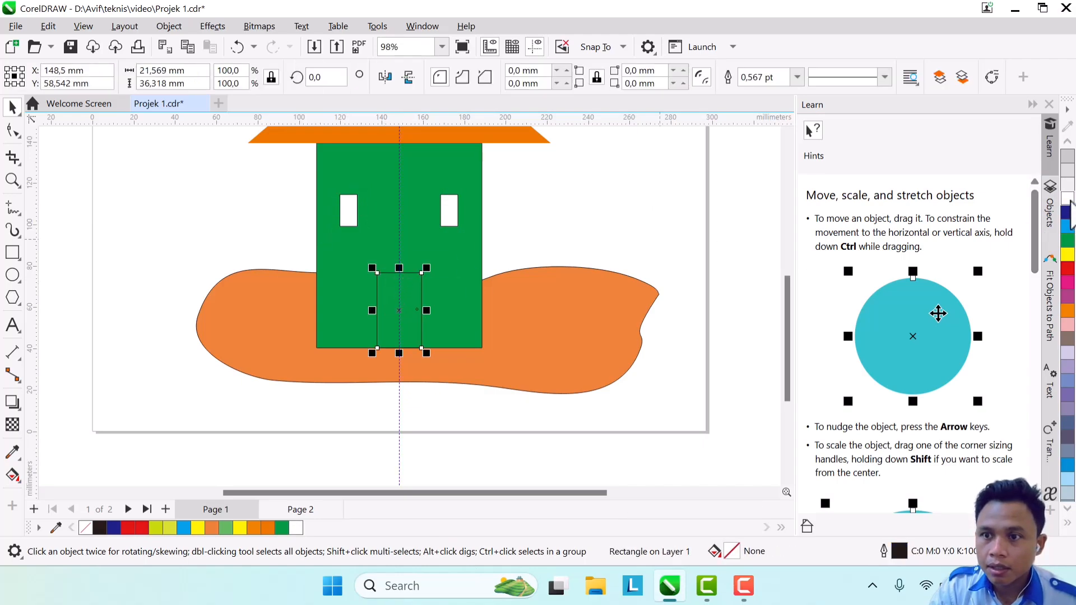
click(1068, 197)
Select the small doorknob circle on the door and fill it with black (C0 M0 Y0 K100)
scroll(415, 318, up, 3)
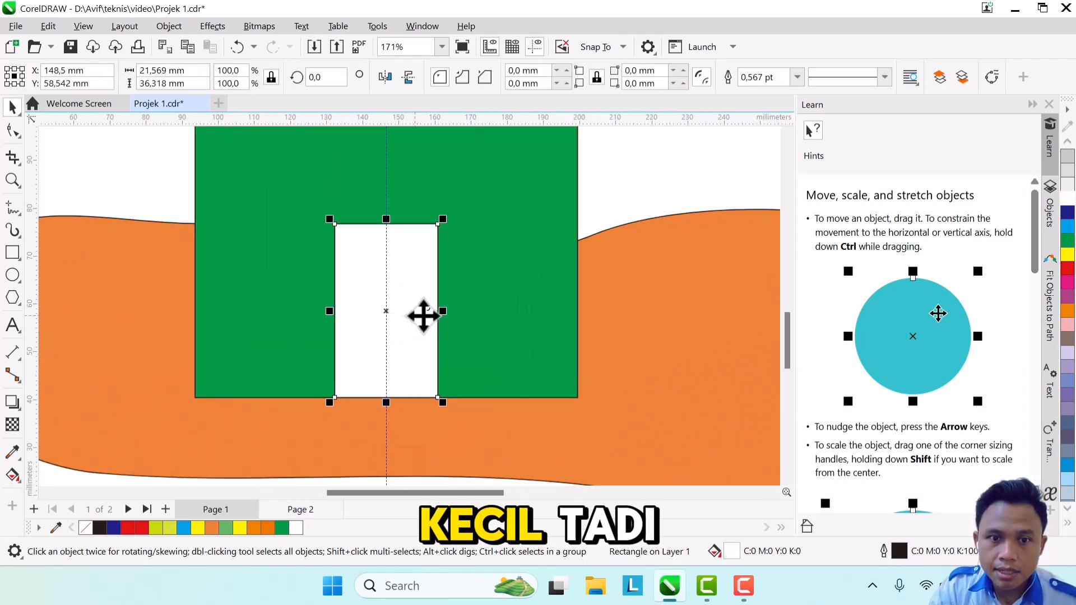
scroll(426, 317, up, 1)
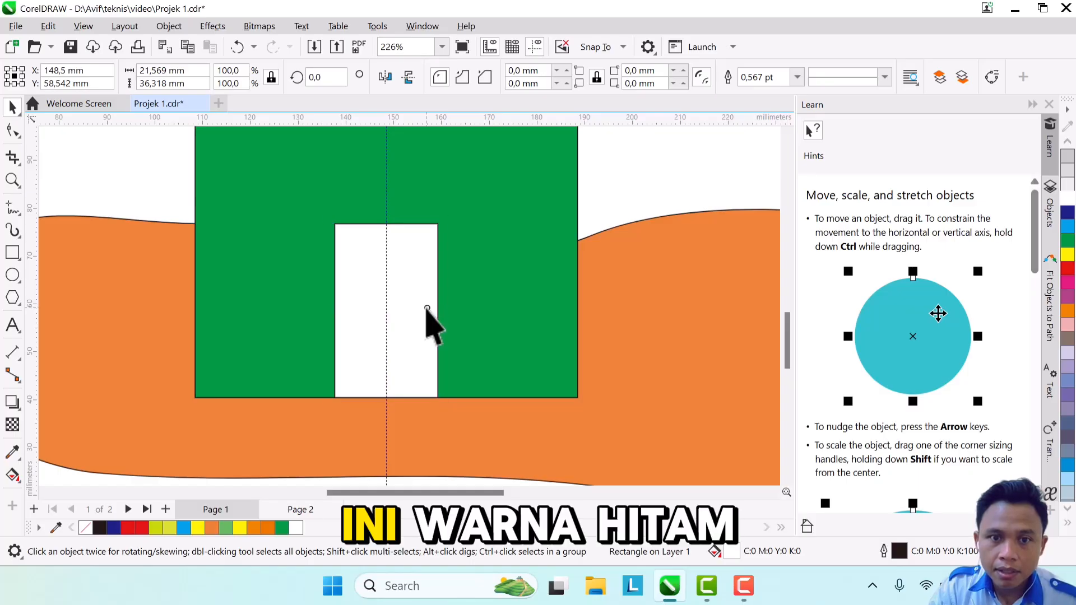
key(ctrl+v)
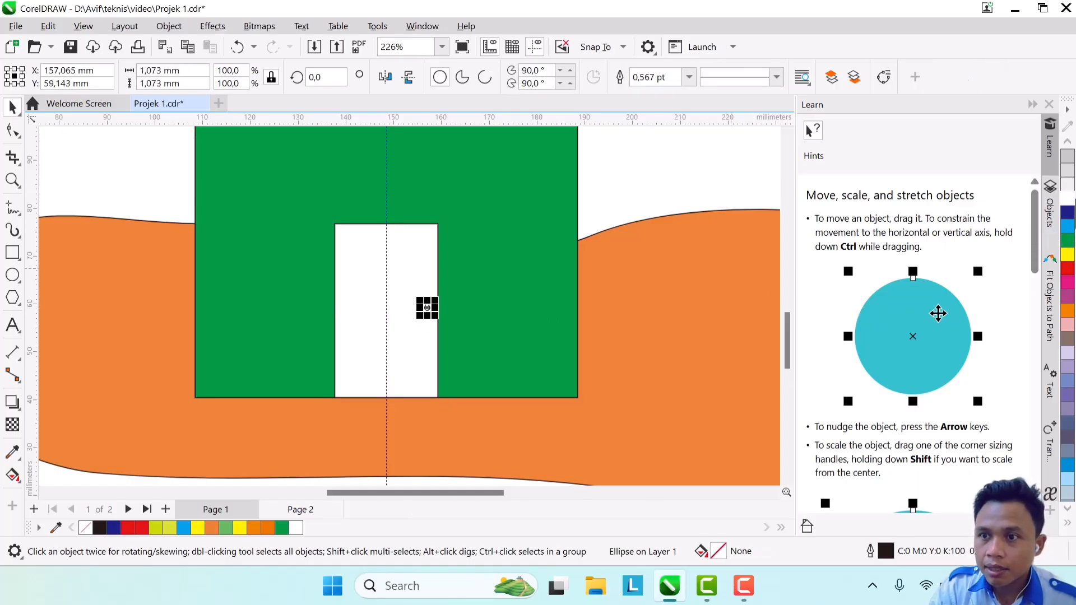
scroll(1067, 208, up, 4)
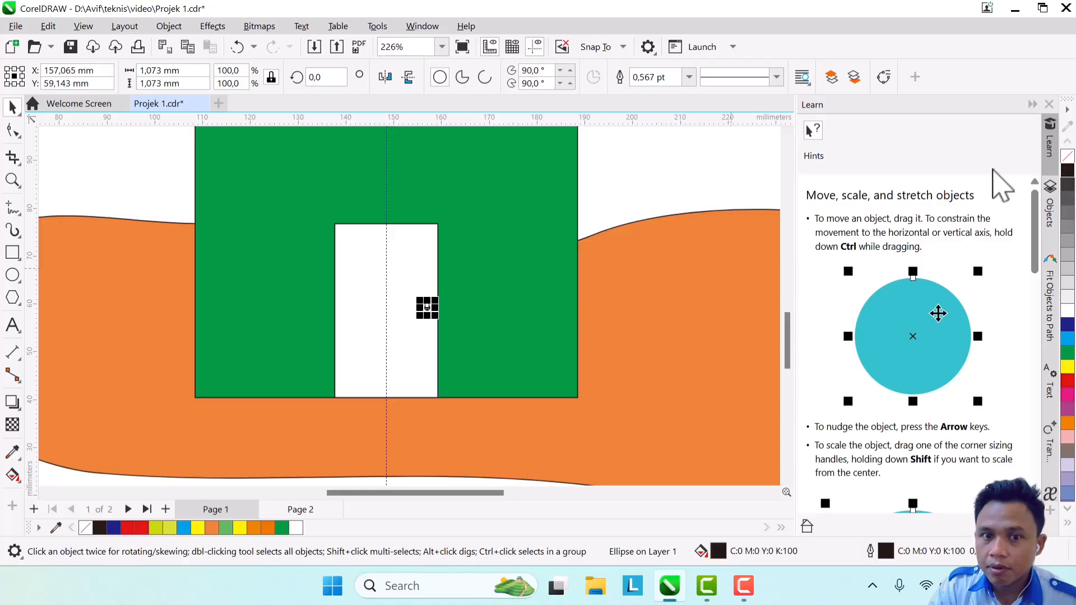
key(Escape)
scroll(492, 232, down, 5)
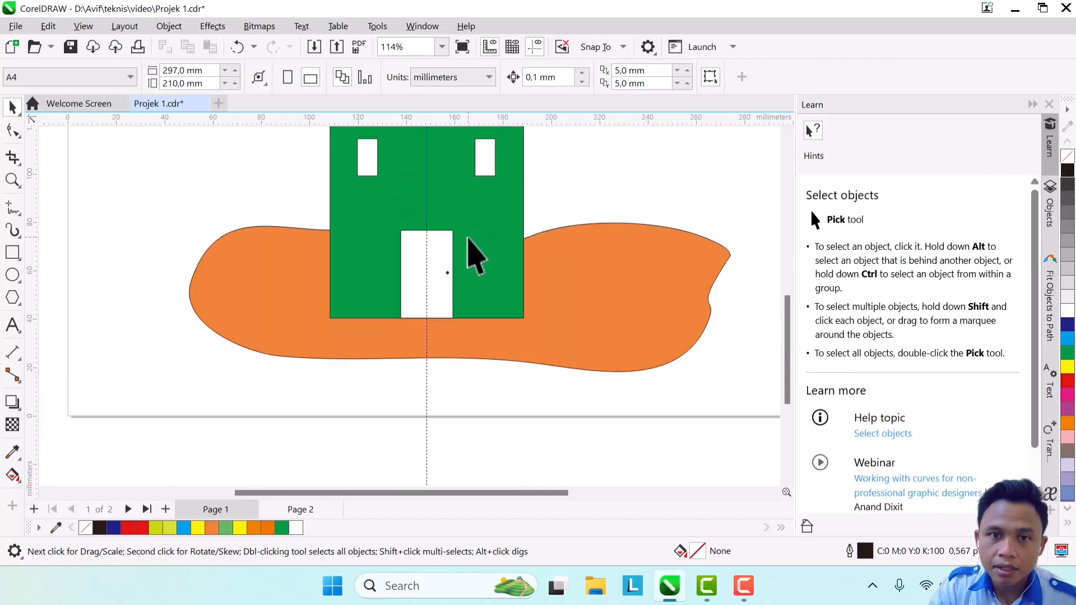
Select the wall, windows, door, doorknob and yard together and remove their outlines by setting the outline width to None
scroll(518, 196, up, 2)
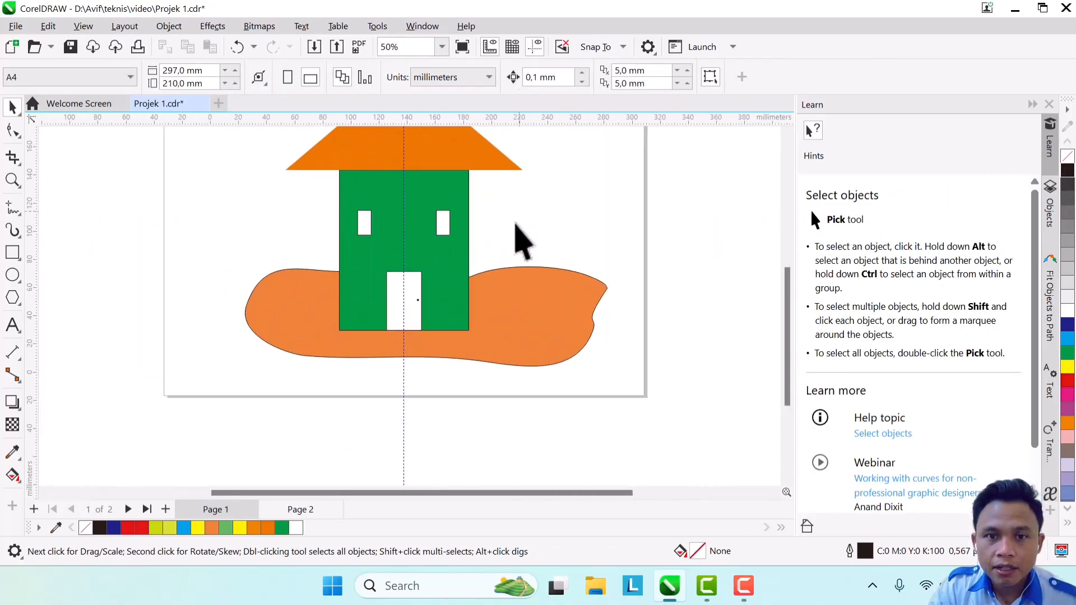
scroll(662, 293, down, 1)
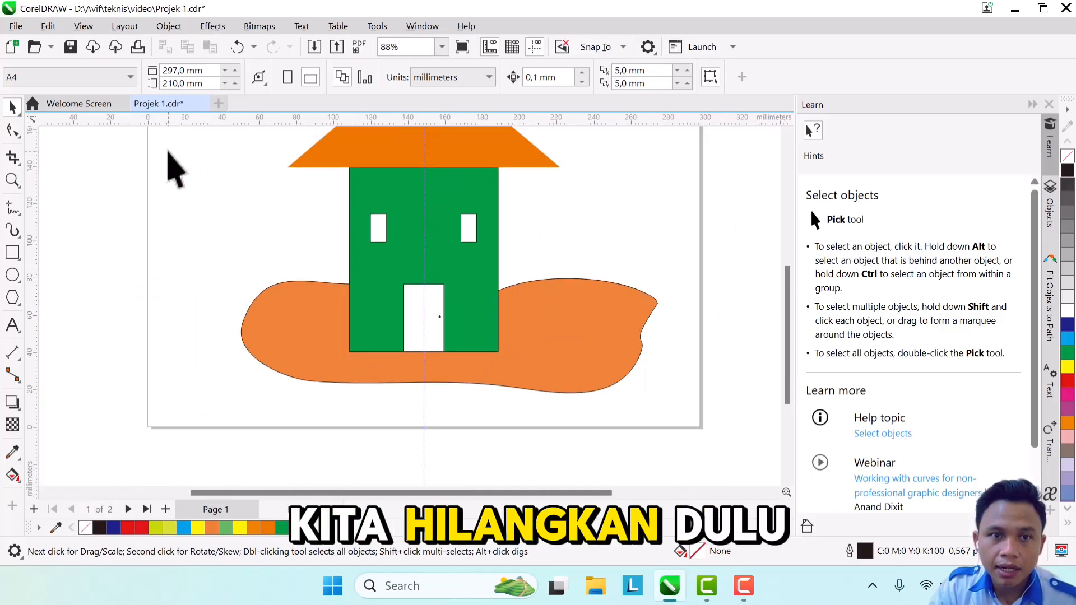
drag(171, 142, 768, 439)
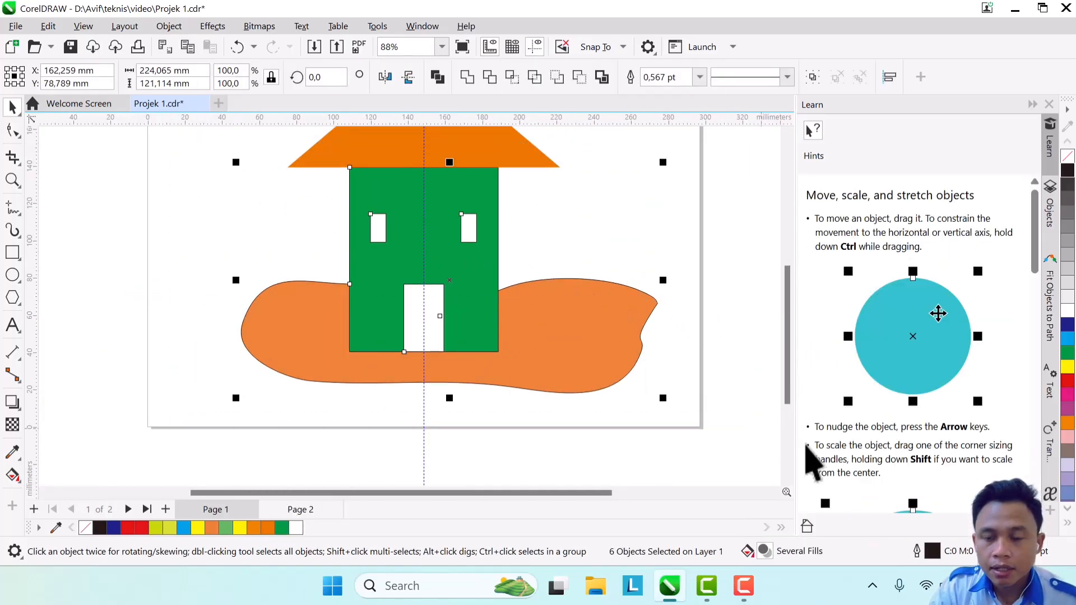
double_click(941, 551)
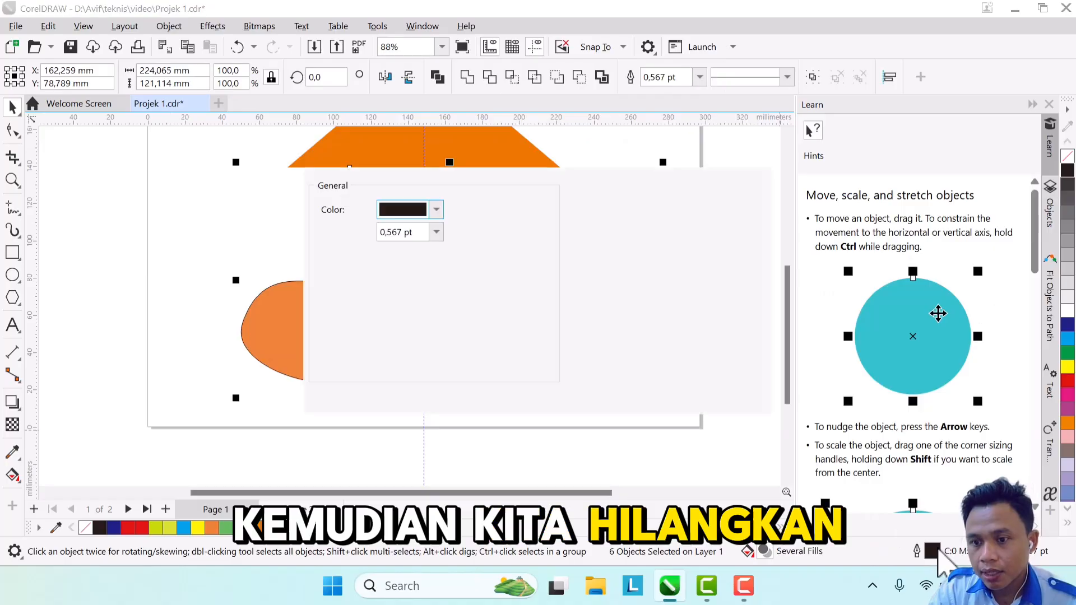
click(436, 232)
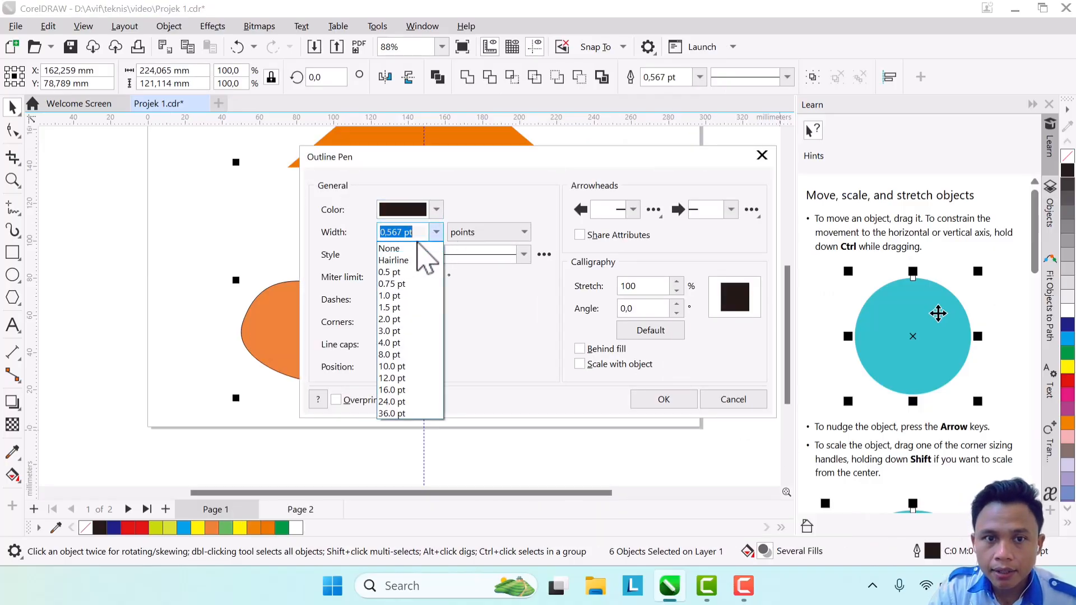
click(413, 249)
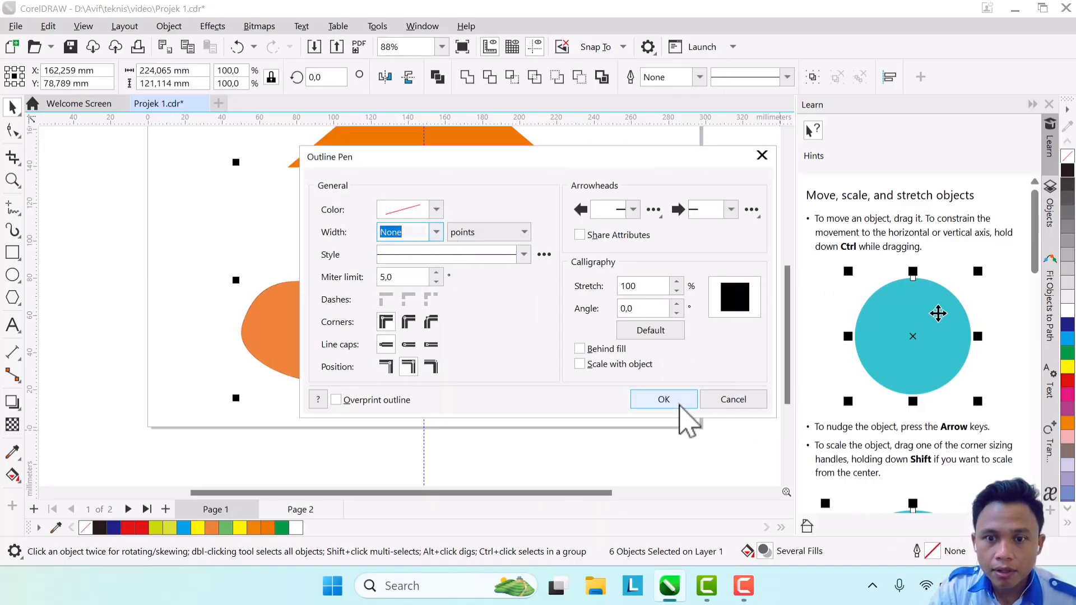
drag(595, 158, 815, 178)
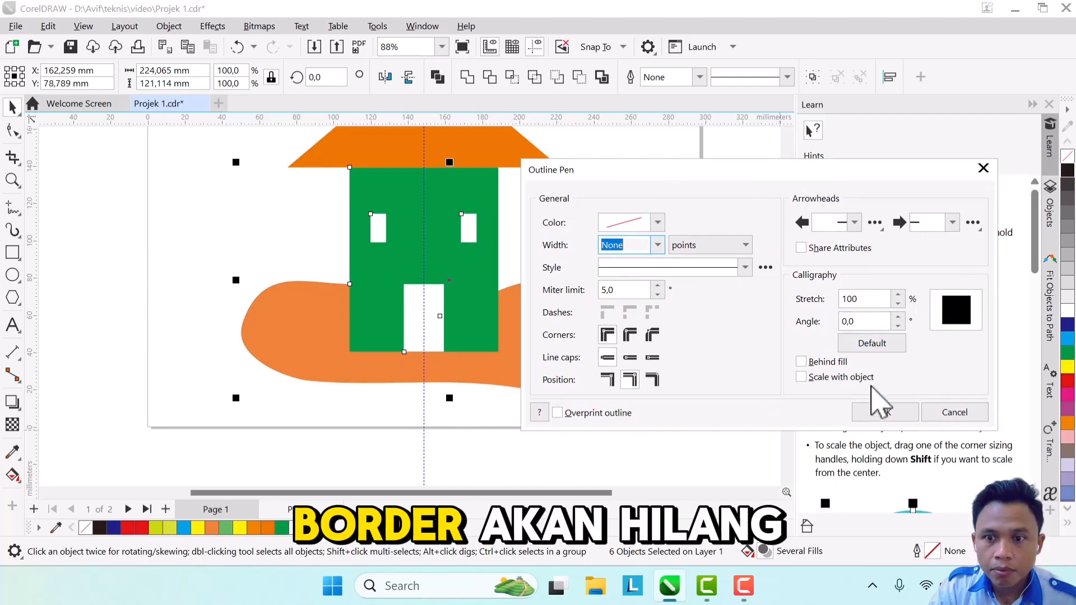
click(885, 413)
click(661, 308)
scroll(660, 309, up, 3)
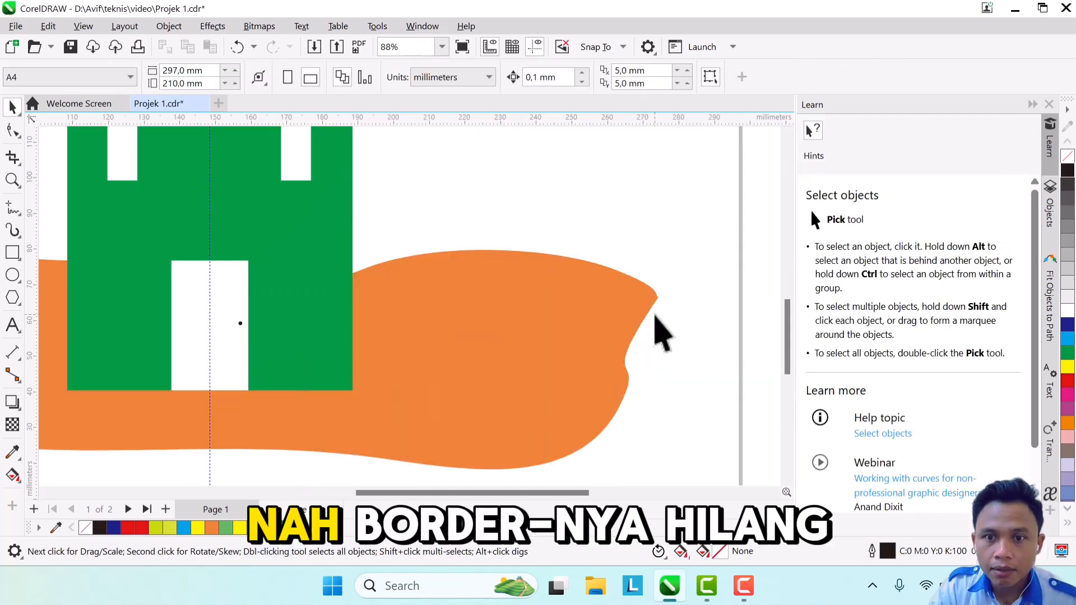
scroll(650, 305, down, 5)
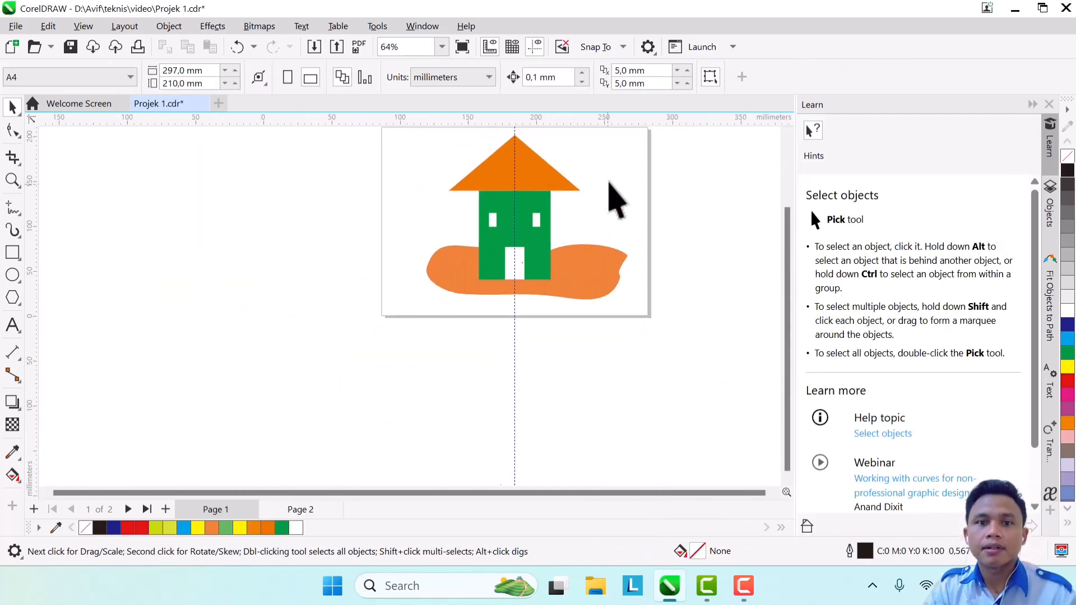
scroll(588, 135, up, 2)
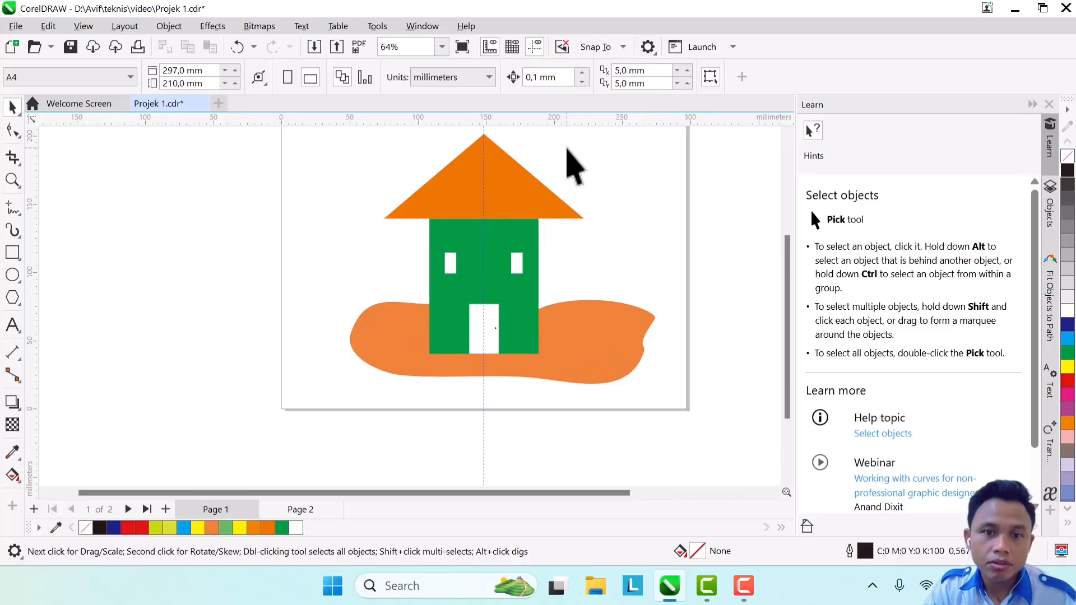